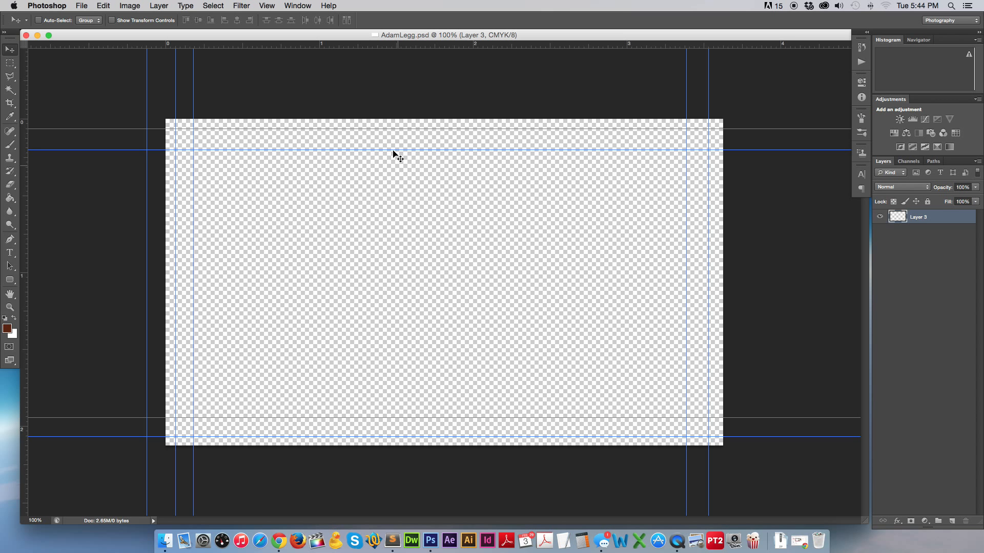
In Canvas Size, enter a width of 3.625 and a height of 2.125 inches.
left_click(126, 4)
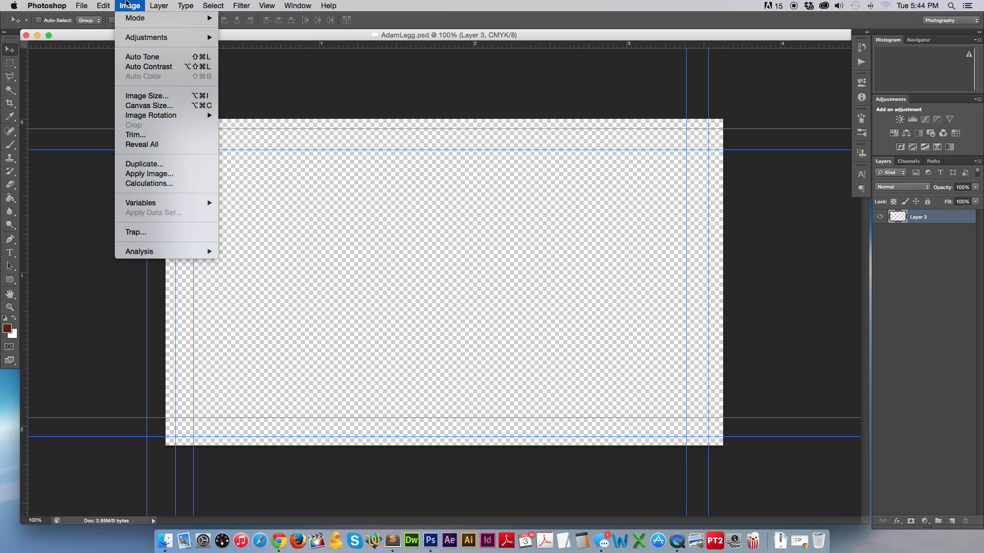
left_click(161, 106)
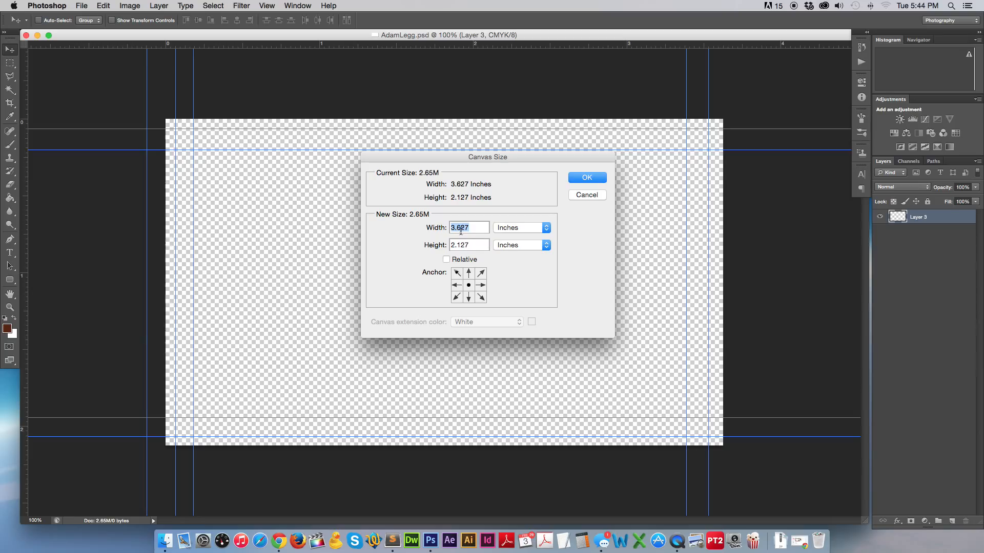
left_click_drag(460, 245, 496, 245)
key("BackSpace")
type("25")
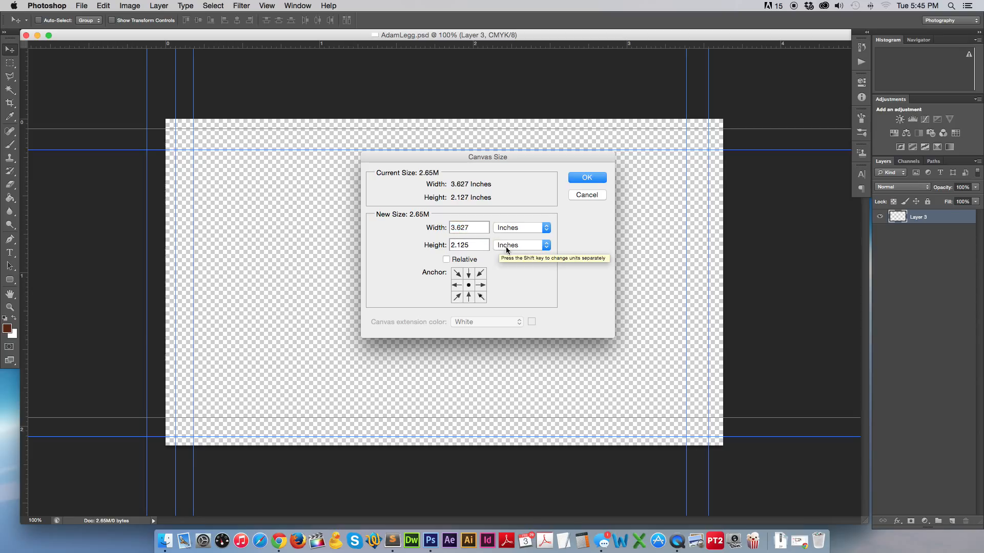
key("Tab")
left_click_drag(456, 227, 501, 230)
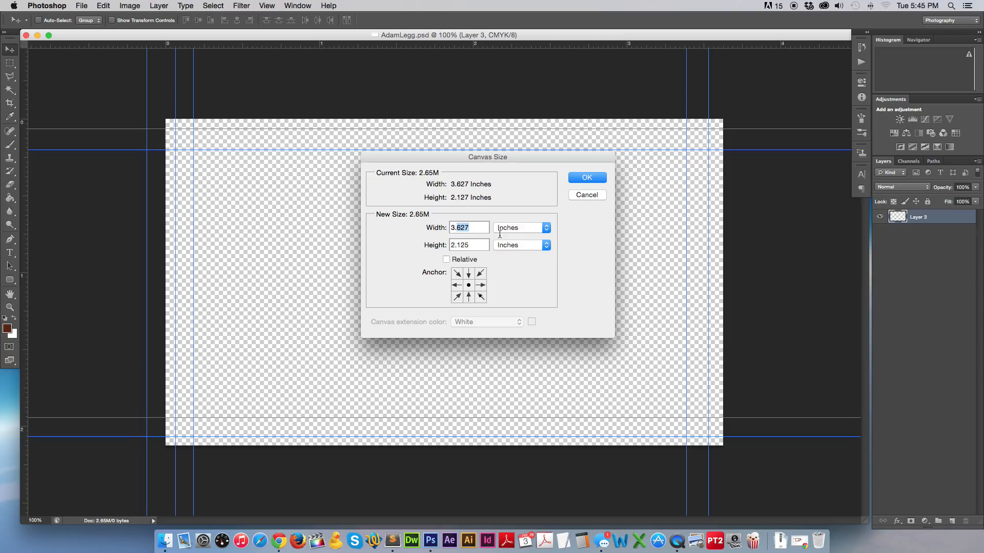
type("6")
key("Tab")
Apply the new canvas size and drag the stray left vertical guide off the card.
left_click(587, 178)
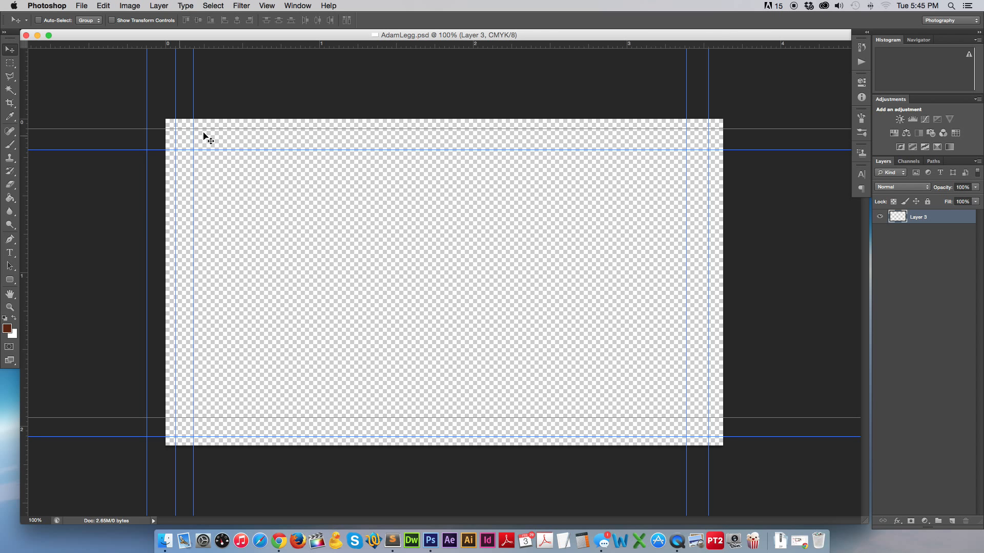
left_click_drag(147, 99, 136, 43)
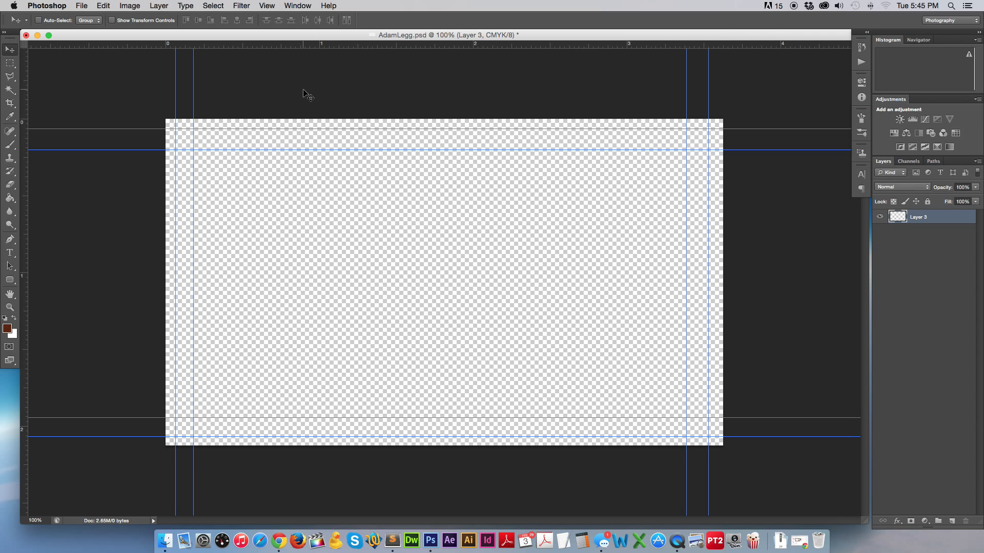
left_click(267, 6)
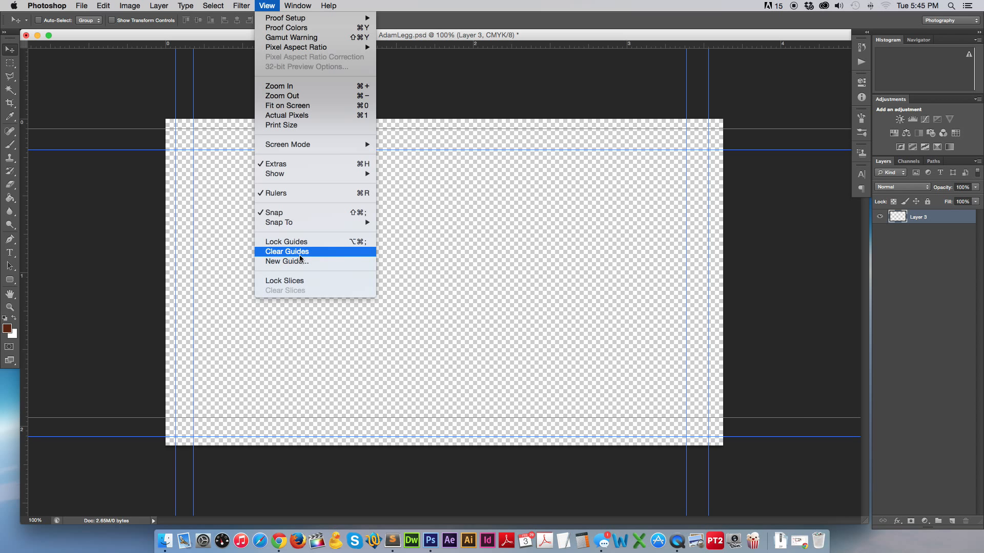
left_click(267, 6)
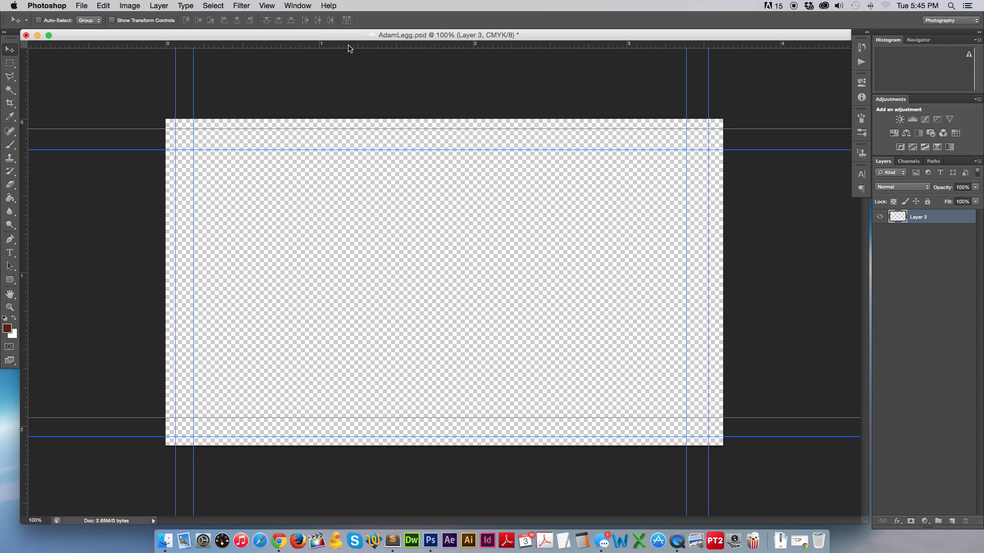
Toggle the rulers off and on again, leaving them visible.
key("super+r")
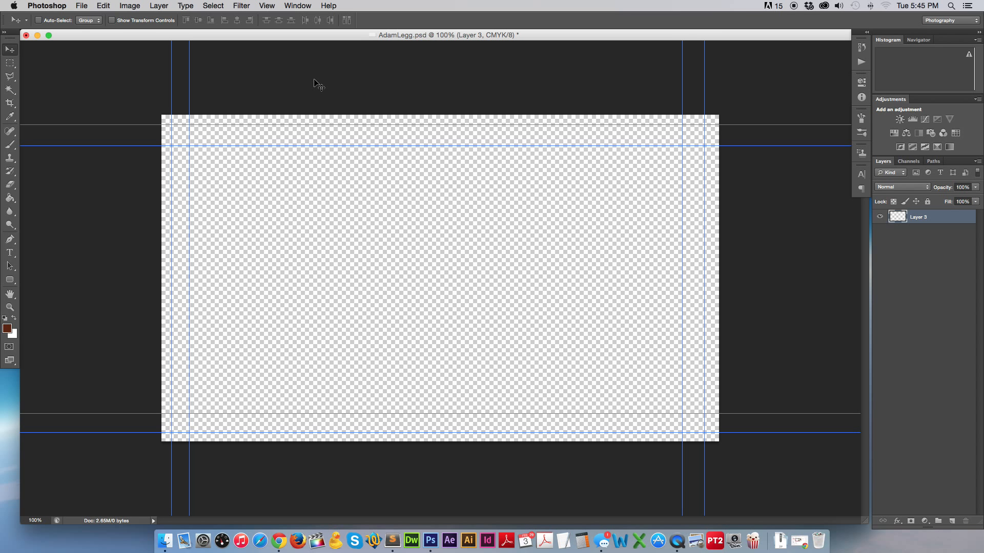
key("super+r")
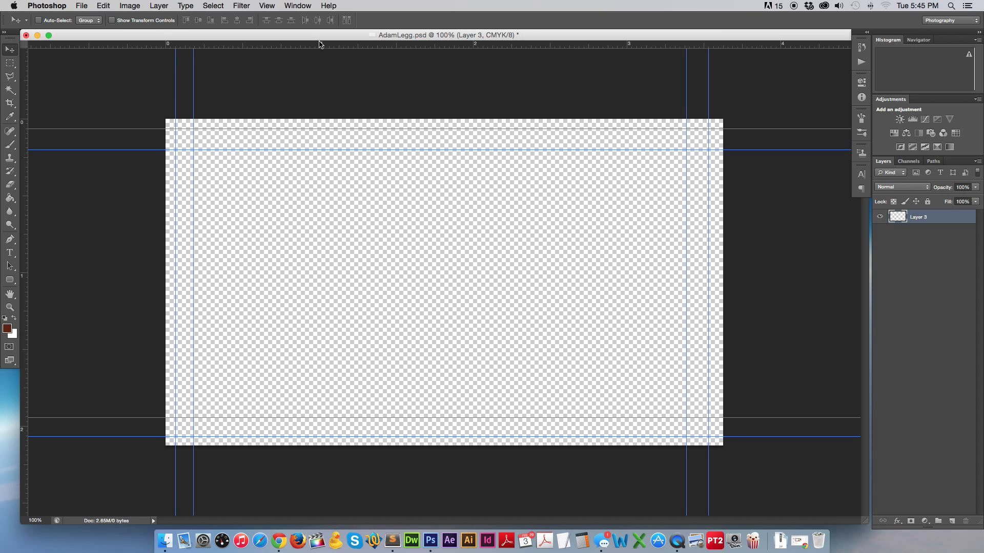
key("super+r")
left_click(267, 5)
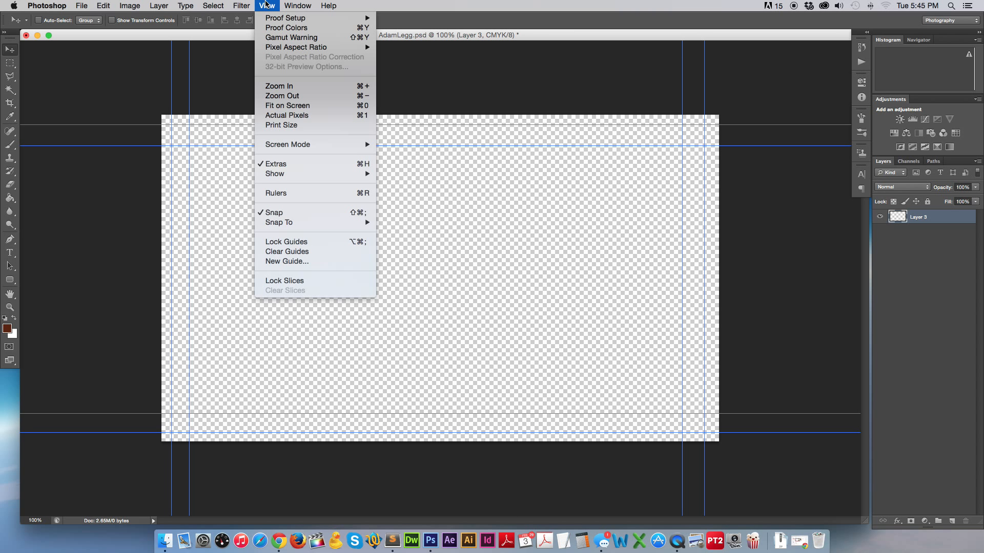
left_click(297, 195)
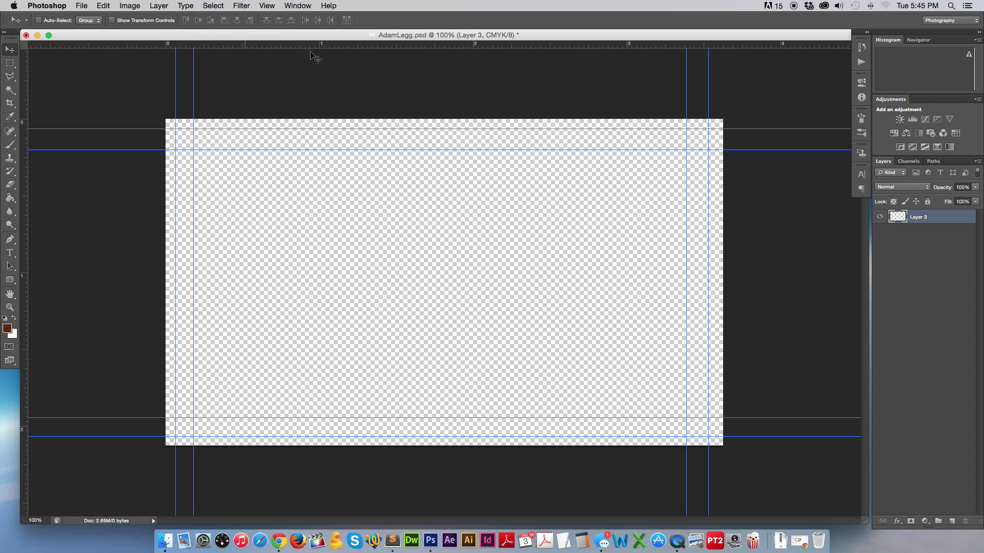
Add a top guide, zero the rulers at the card's top-left corner, and nudge the right guide outward.
left_click(354, 46)
left_click_drag(354, 46, 330, 31)
left_click(27, 46)
left_click_drag(27, 46, 167, 118)
left_click(687, 85)
left_click_drag(687, 84, 689, 82)
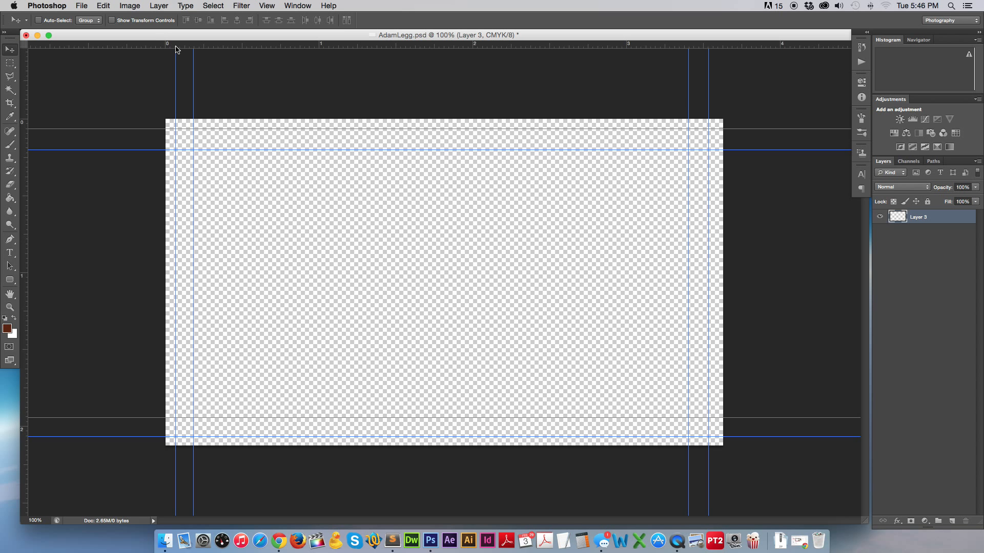
right_click(373, 47)
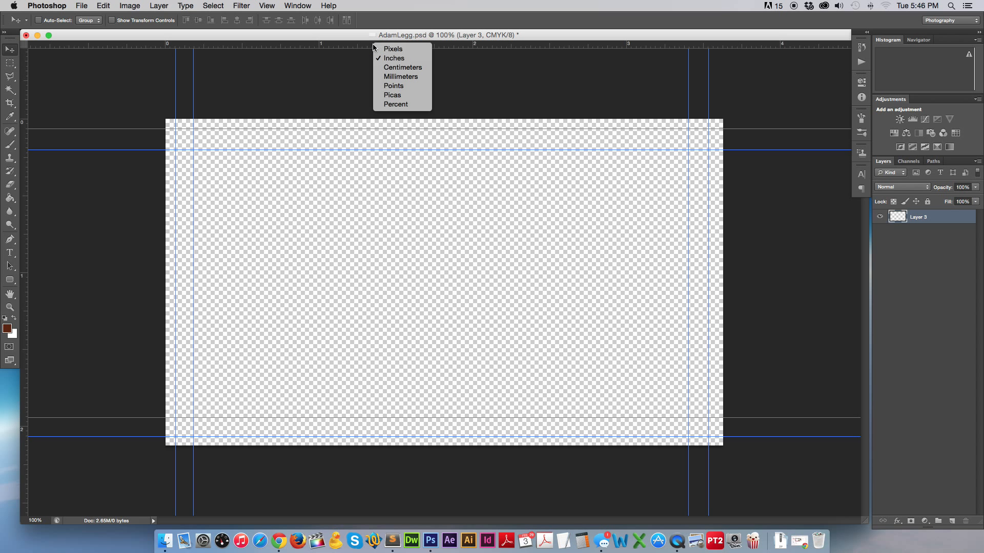
left_click(390, 49)
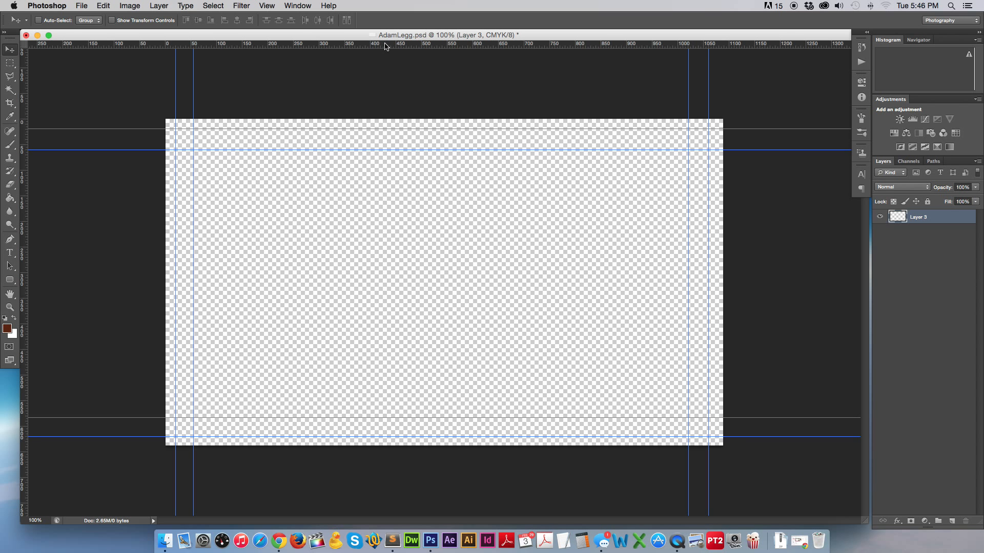
right_click(374, 45)
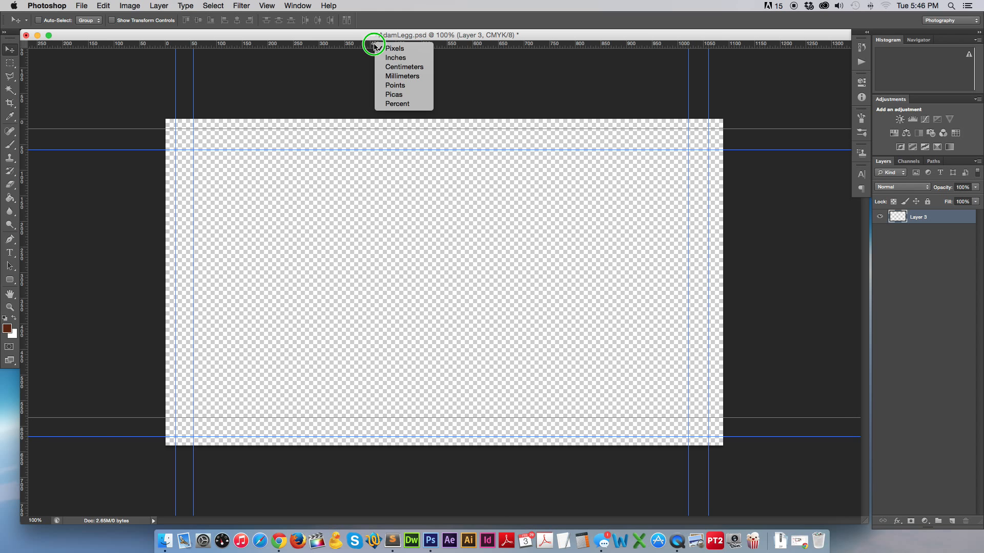
left_click(358, 48)
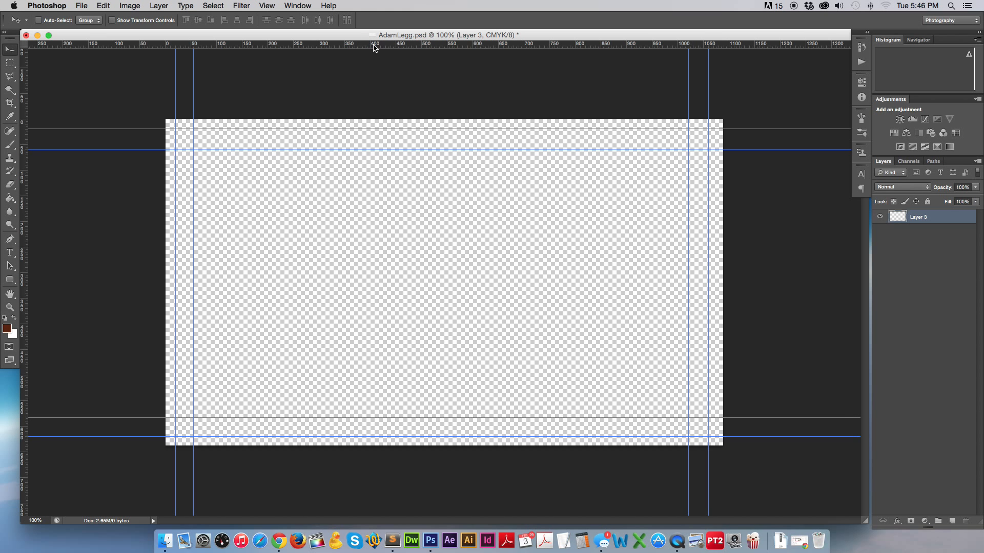
right_click(374, 45)
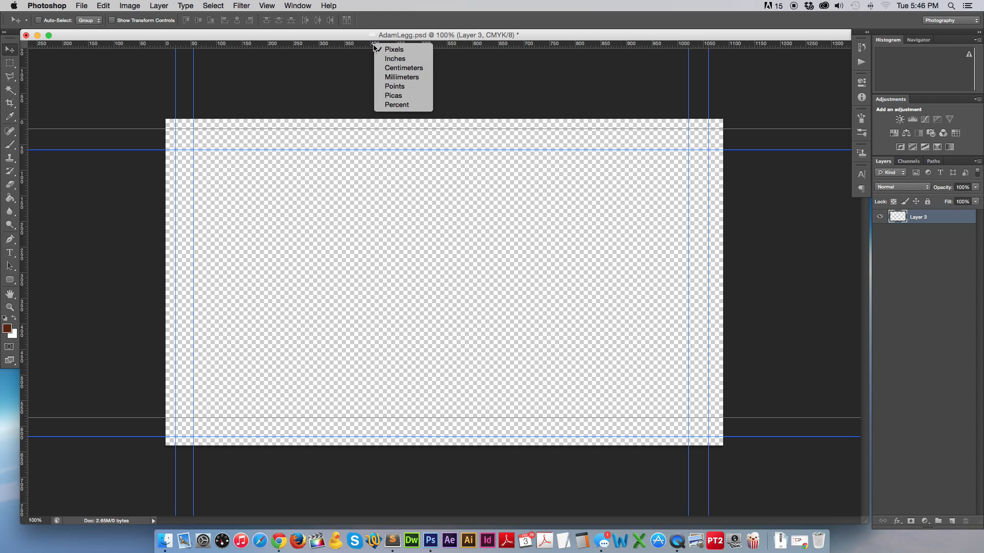
left_click(409, 64)
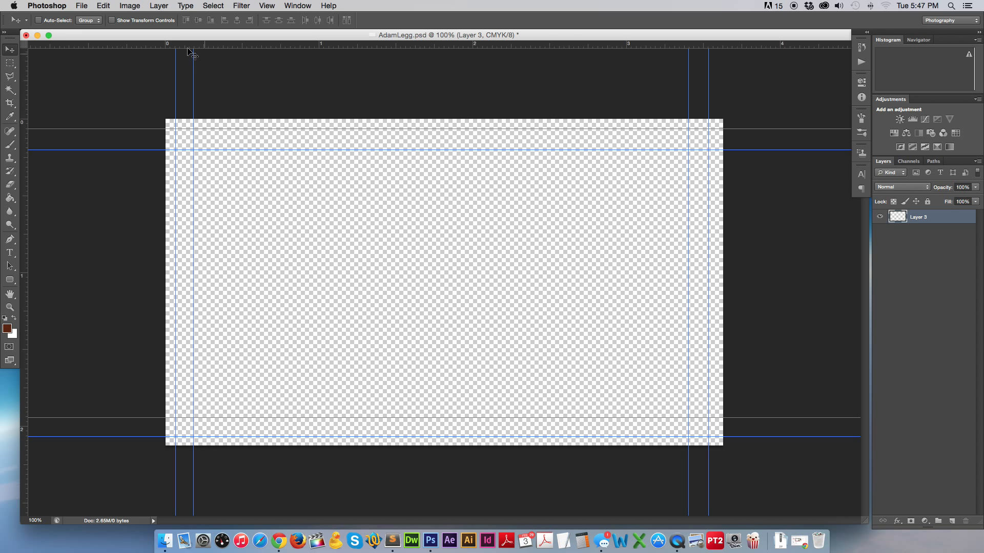
left_click(159, 6)
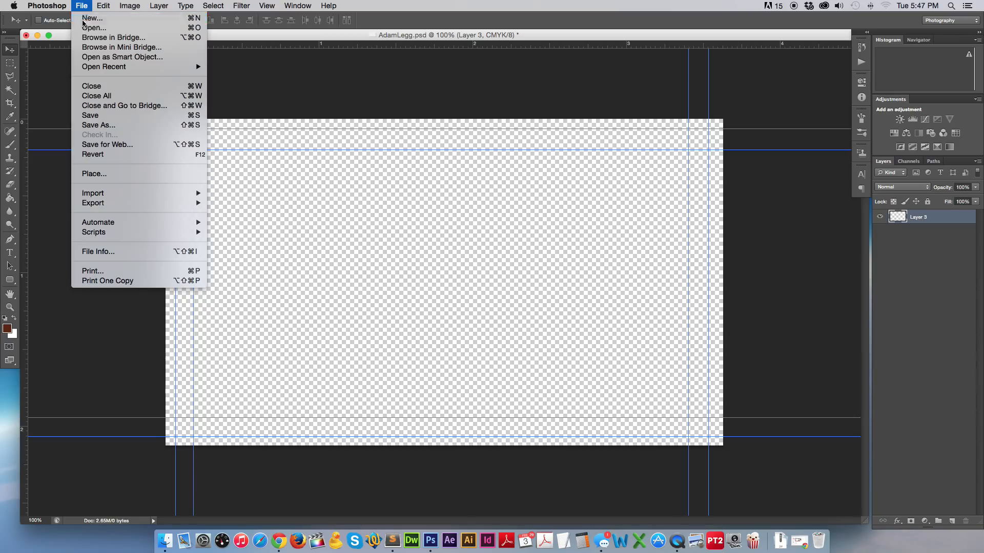
left_click(92, 18)
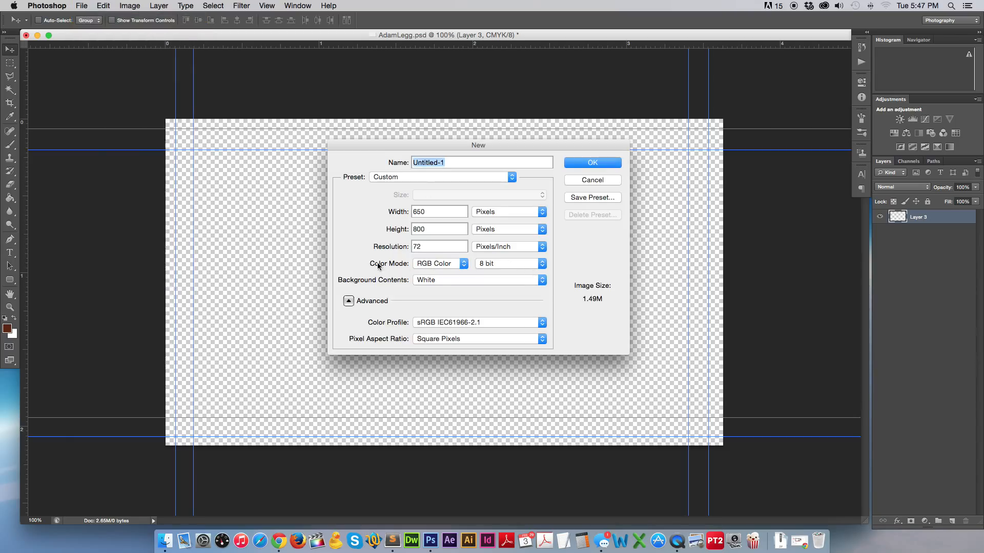
left_click(435, 265)
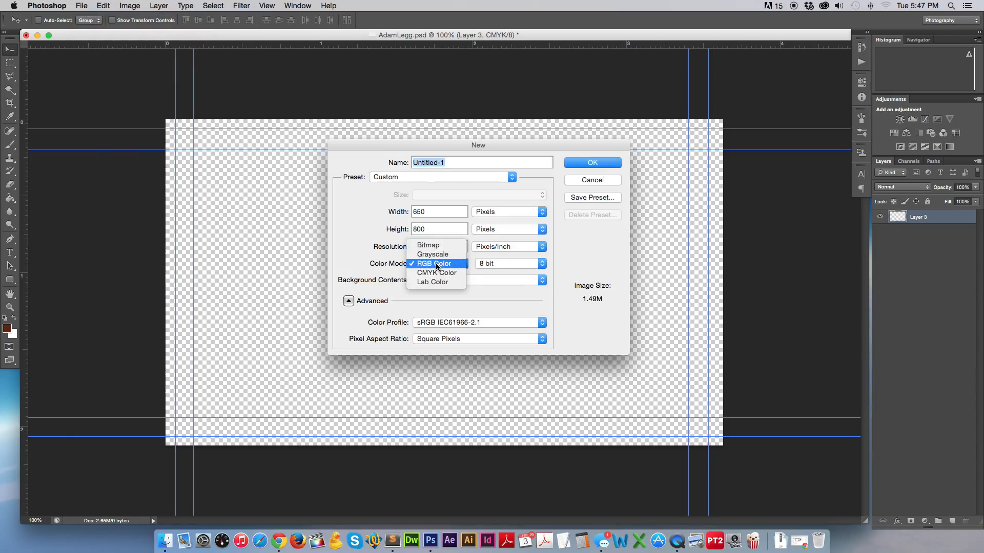
left_click(437, 274)
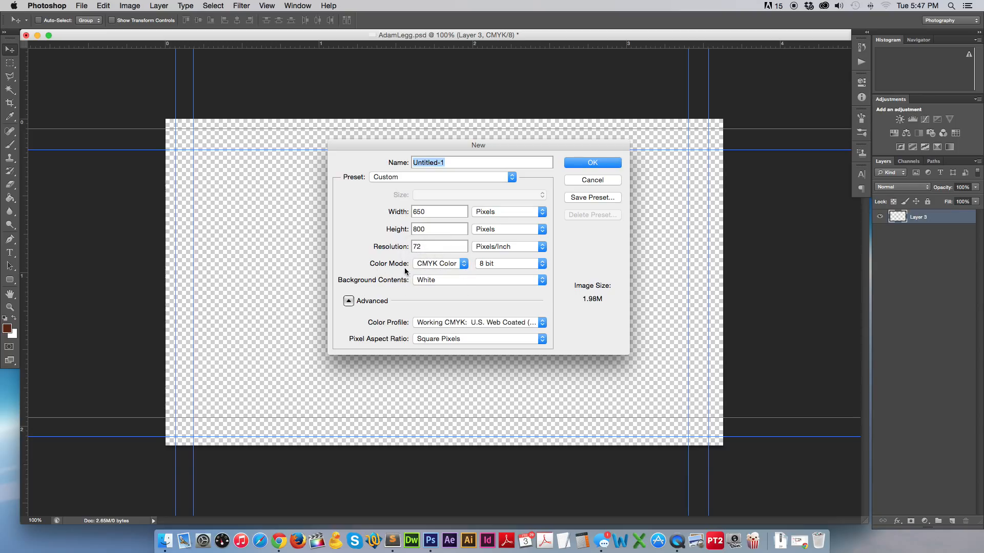
left_click(592, 181)
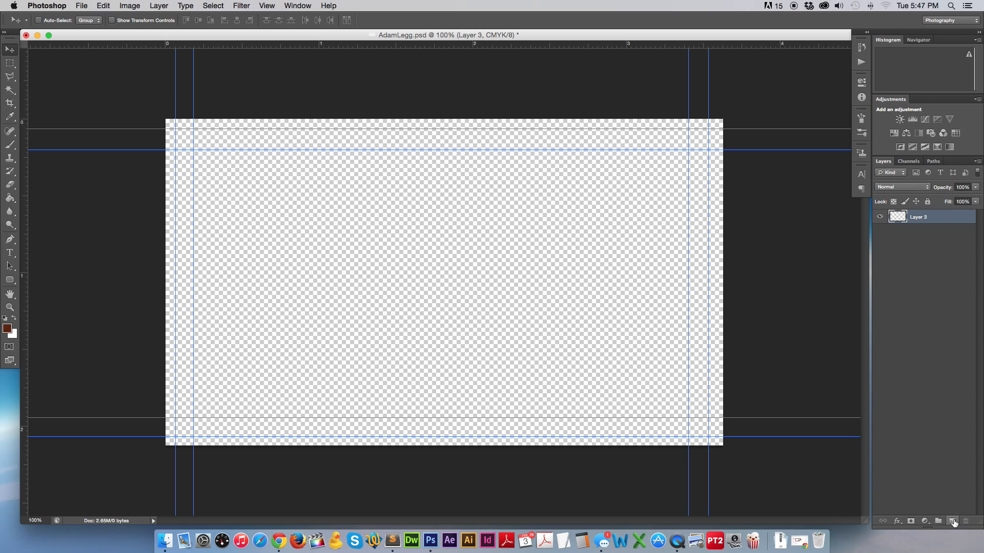
Add Layer 4, set the foreground colour to black, and paint-bucket fill the whole card.
left_click(953, 521)
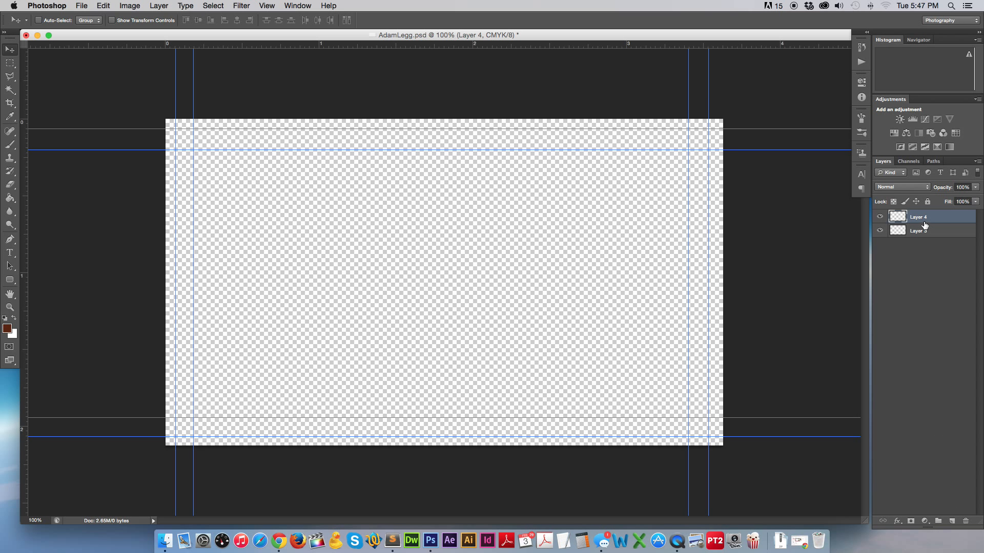
left_click(7, 328)
left_click_drag(689, 289, 343, 213)
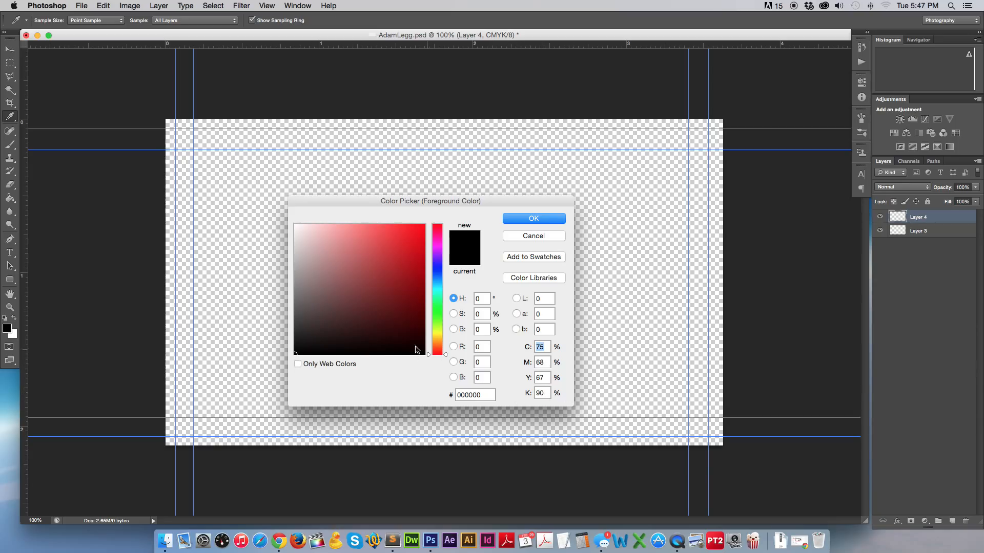
left_click_drag(421, 318, 424, 237)
left_click_drag(382, 307, 284, 364)
left_click(534, 219)
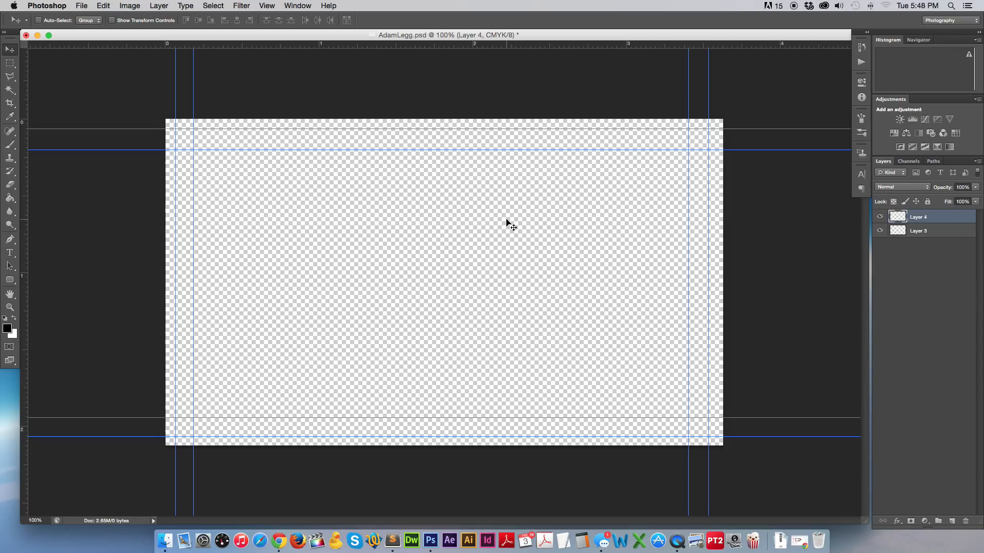
left_click(10, 199)
left_click(342, 243)
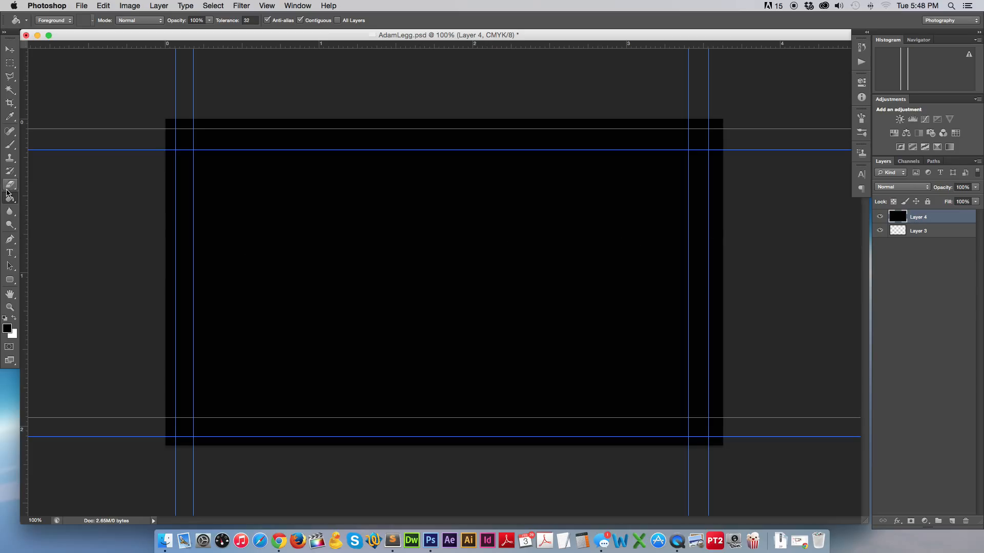
Switch to the Gradient Tool and set the gradient's right colour stop to a light grey.
left_click(8, 199)
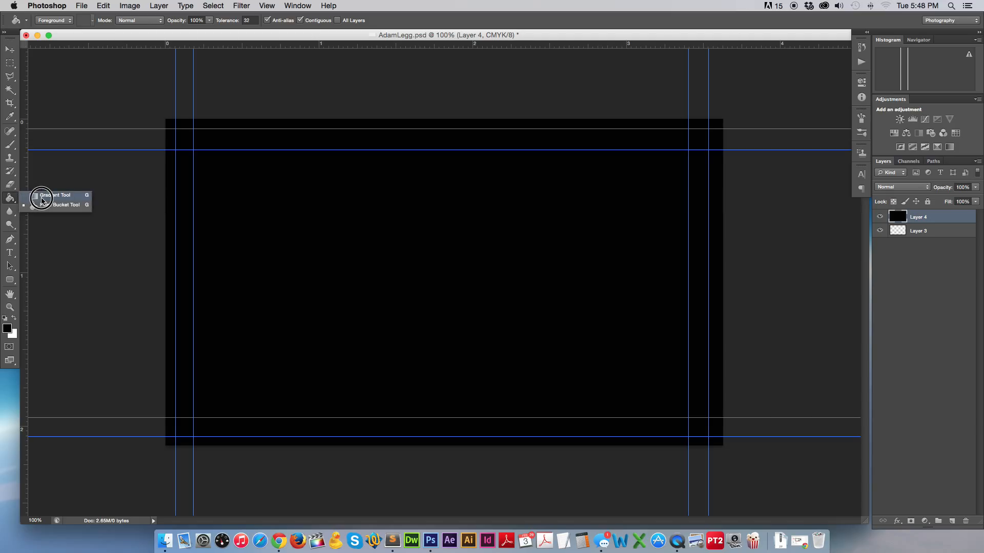
left_click(45, 195)
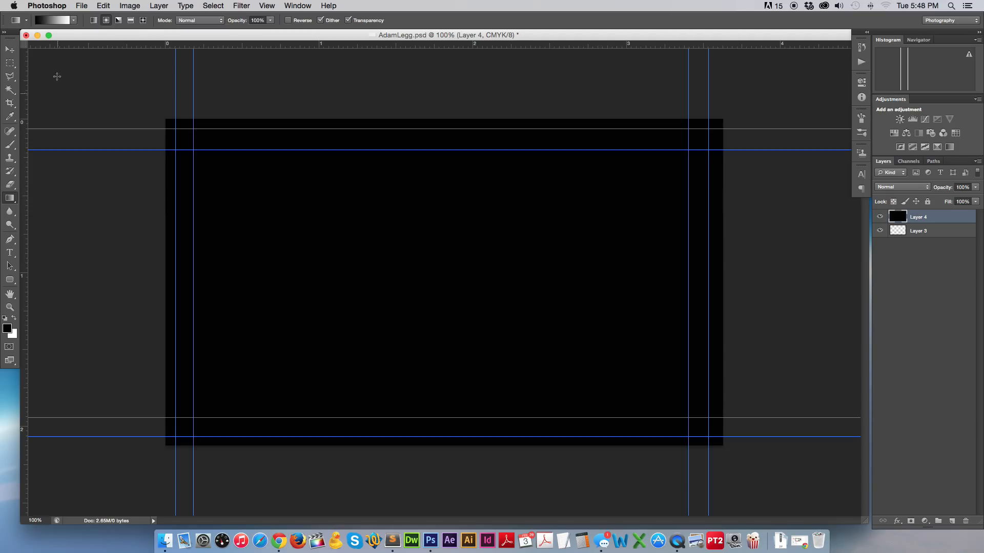
left_click(56, 22)
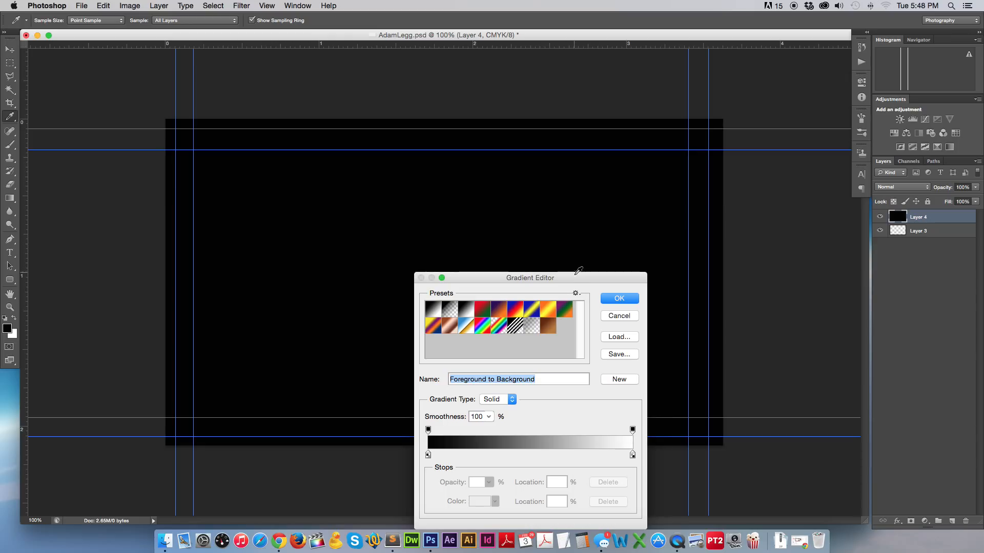
left_click(632, 454)
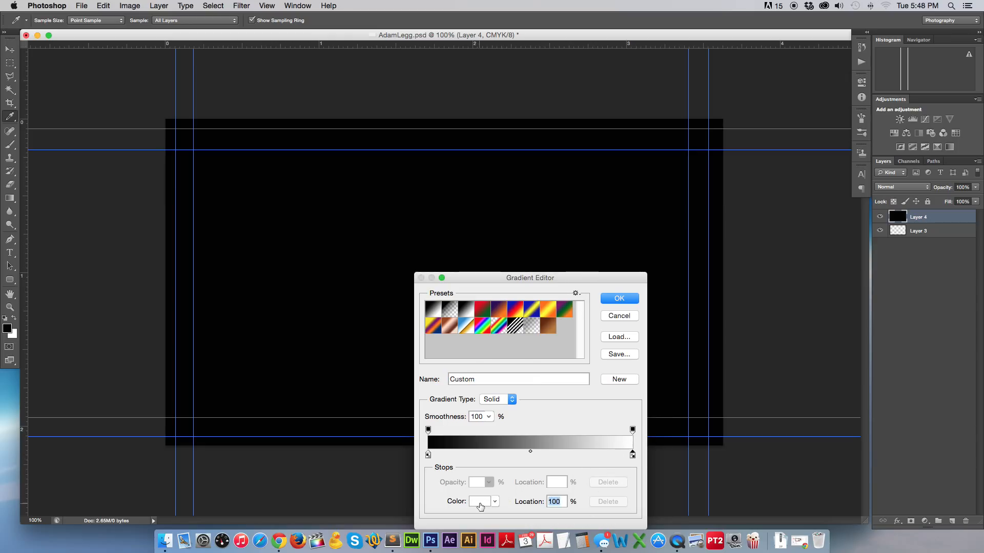
left_click(480, 502)
left_click(296, 264)
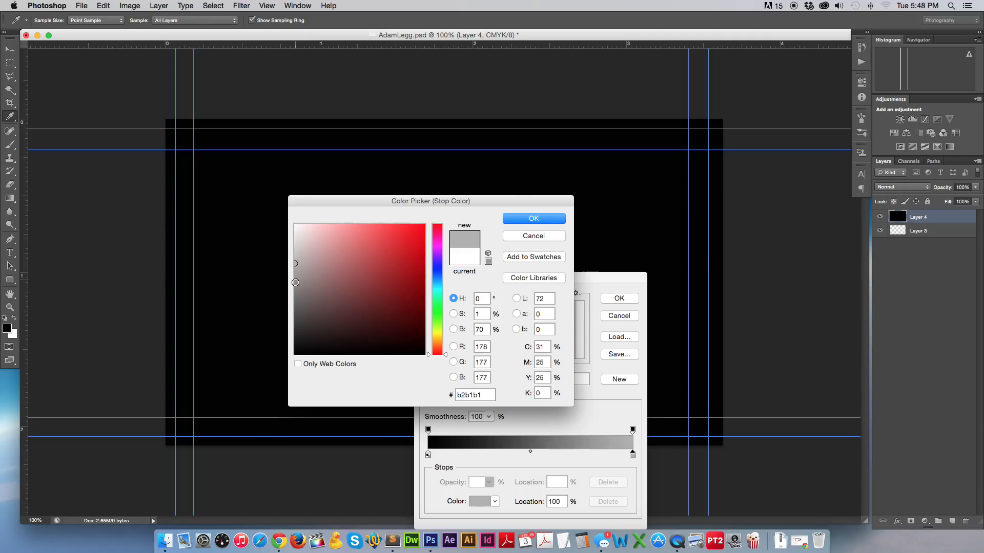
left_click(535, 219)
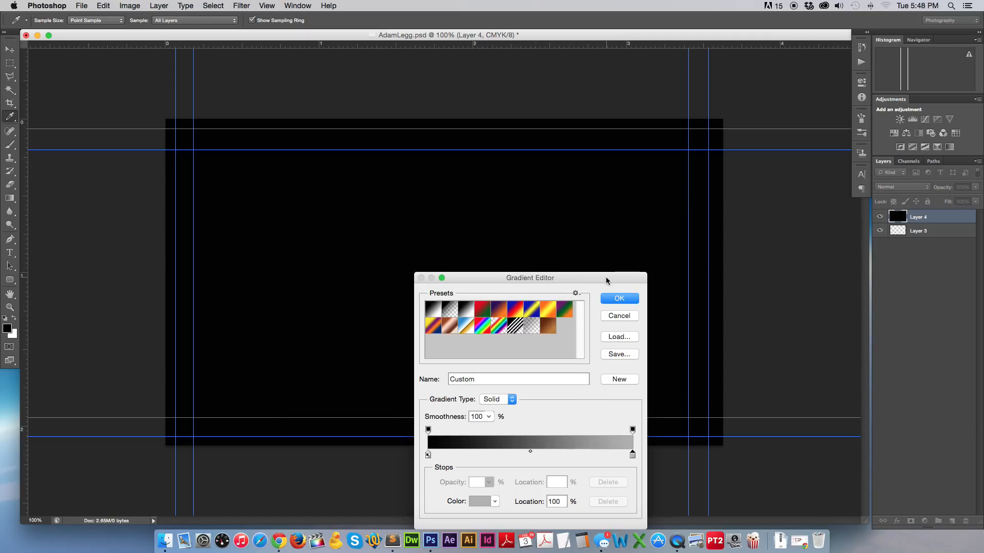
Change the right stop to grey 7e7d7d and drag a radial gradient from right to lower left.
left_click_drag(607, 277, 557, 125)
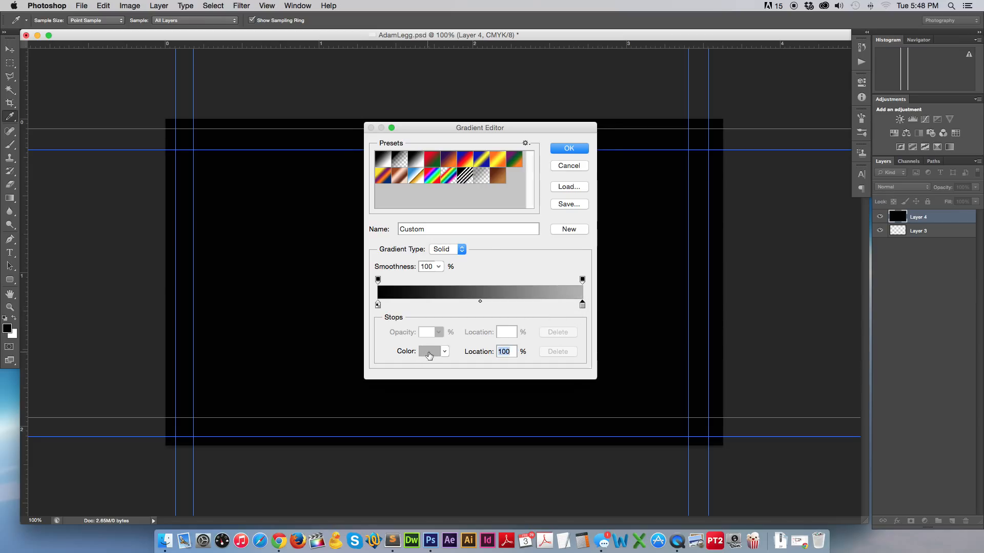
left_click(429, 353)
left_click(295, 290)
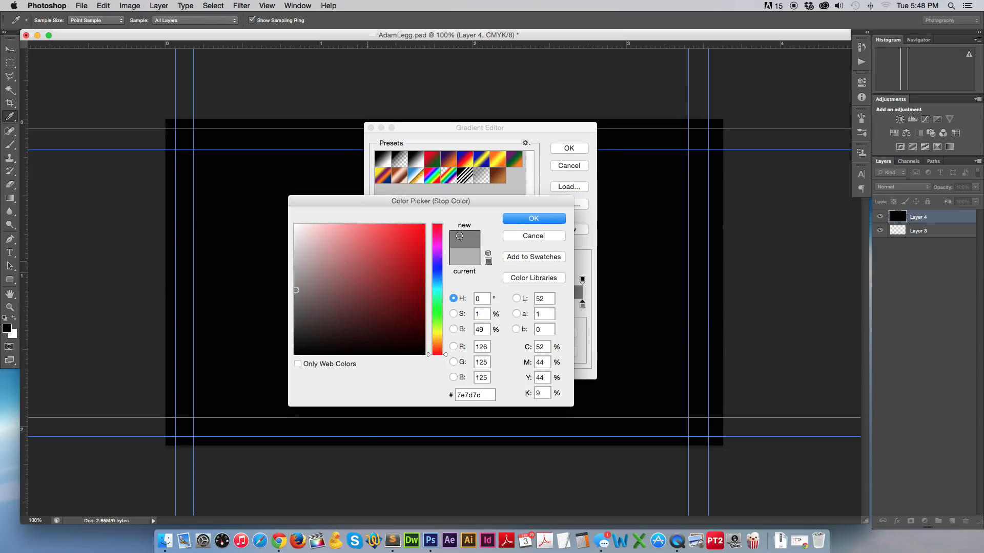
left_click(534, 218)
left_click(569, 148)
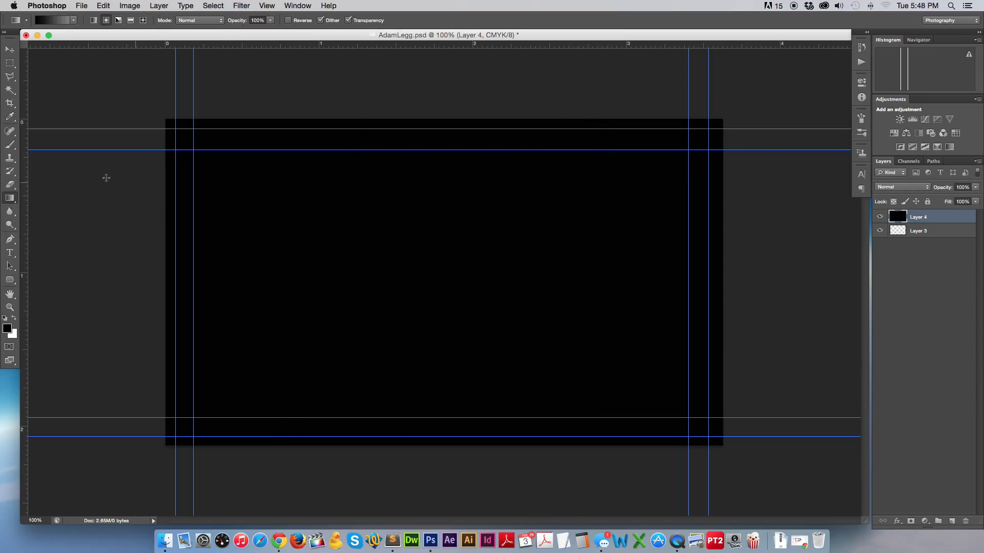
left_click(95, 20)
left_click_drag(629, 263, 261, 335)
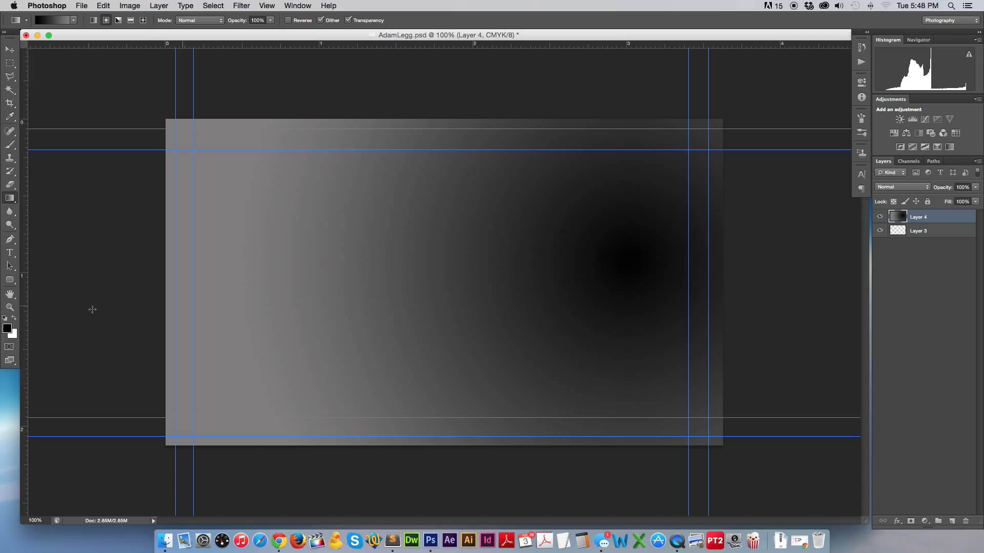
Move the gradient's black colour stop to 13% in the Gradient Editor.
left_click(75, 22)
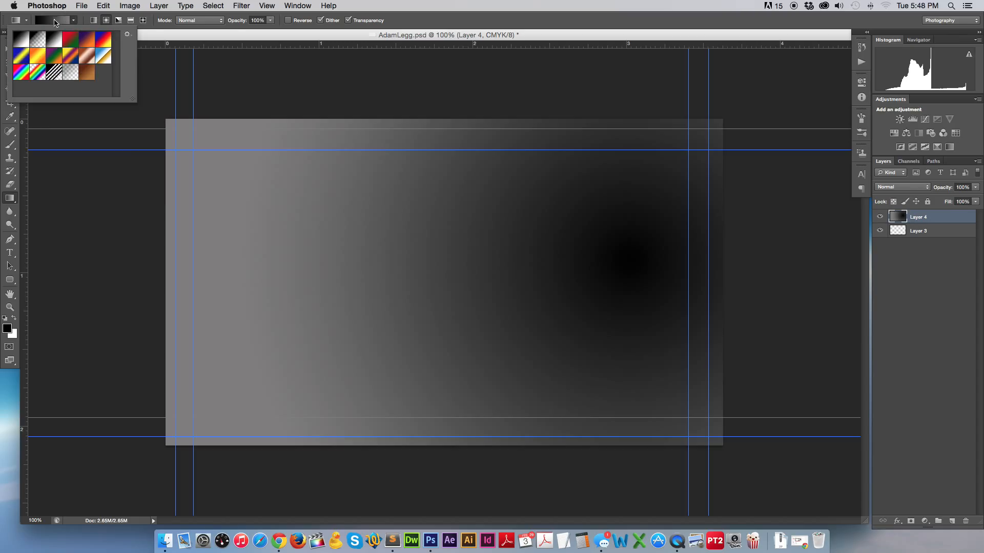
left_click(55, 22)
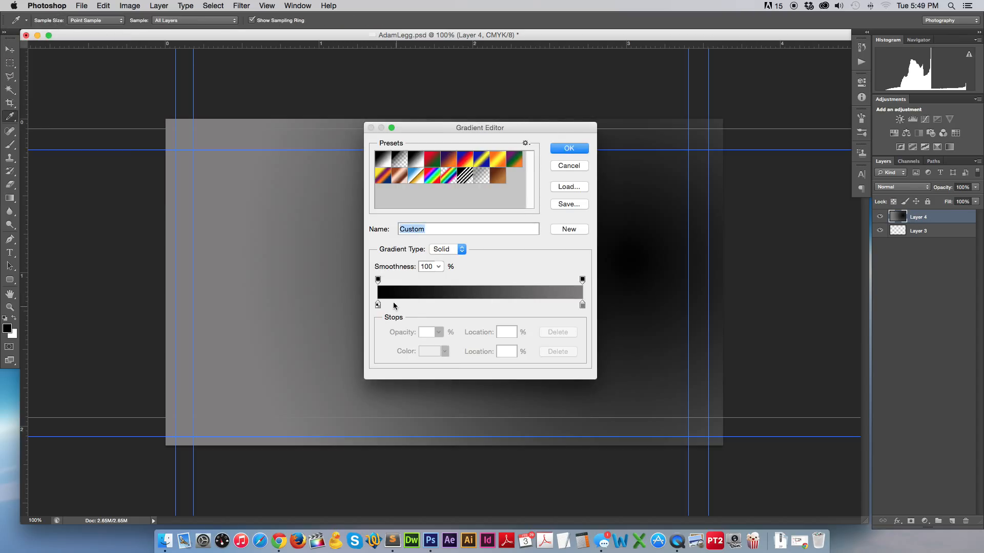
mouse_move(377, 280)
left_mouse_down()
mouse_move(533, 280)
mouse_move(369, 279)
left_mouse_up()
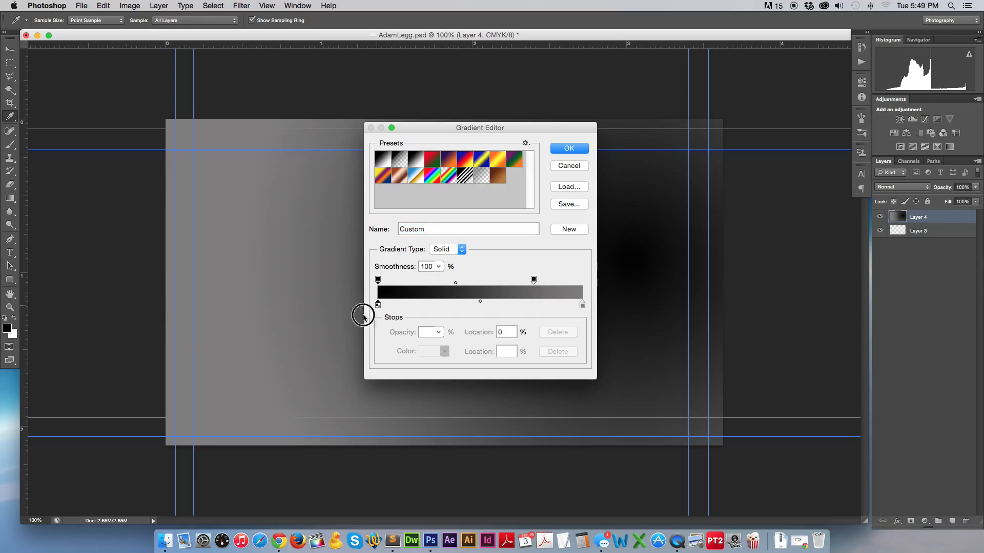
left_click(378, 304)
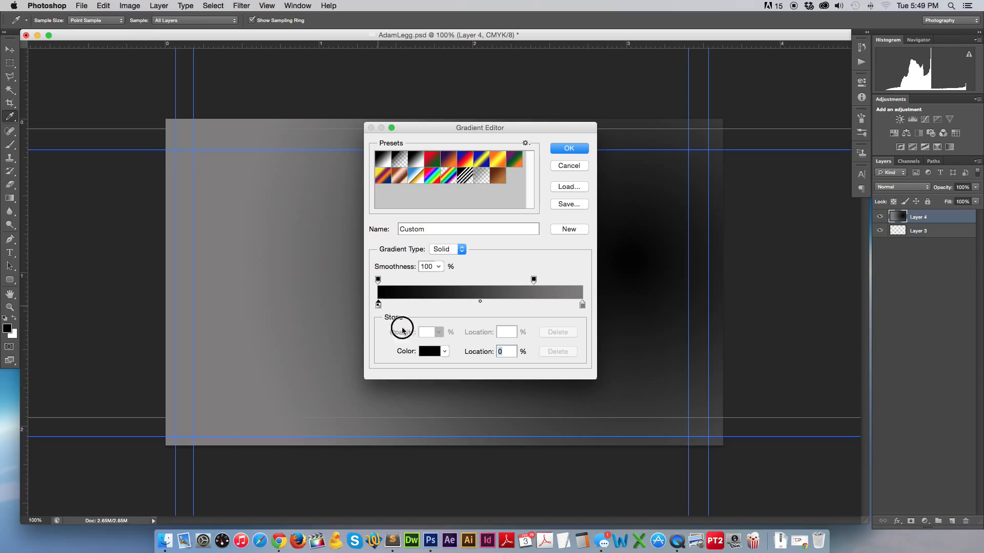
type("21")
left_click_drag(424, 306, 410, 323)
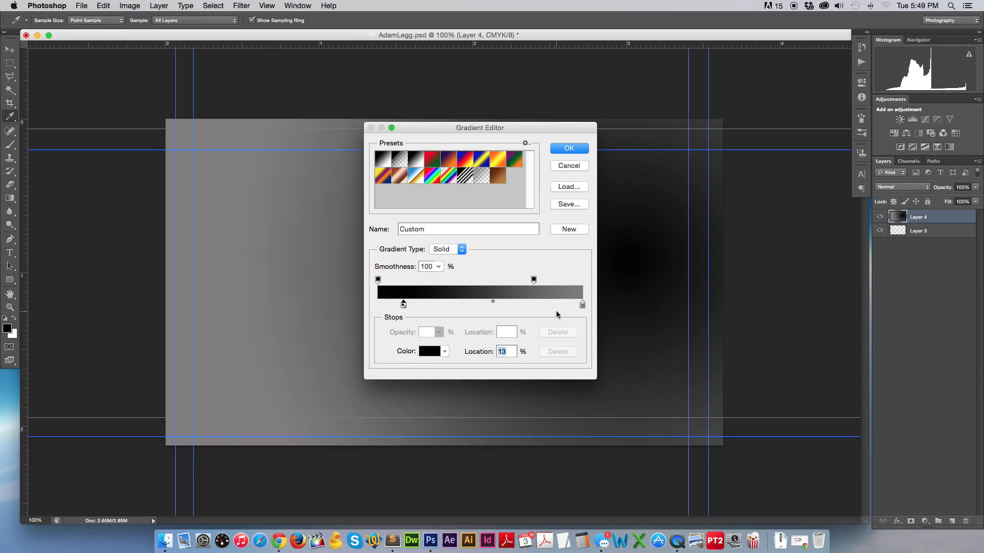
left_click_drag(534, 280, 357, 310)
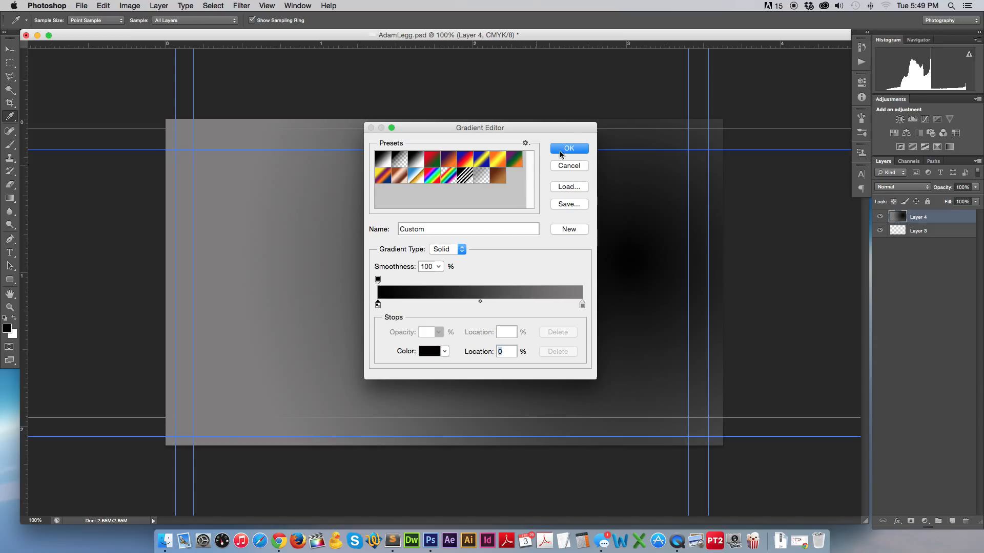
left_click(559, 151)
Turn on Reverse and redraw the radial gradient until a grey glow sits right of centre.
left_click_drag(569, 266, 617, 257)
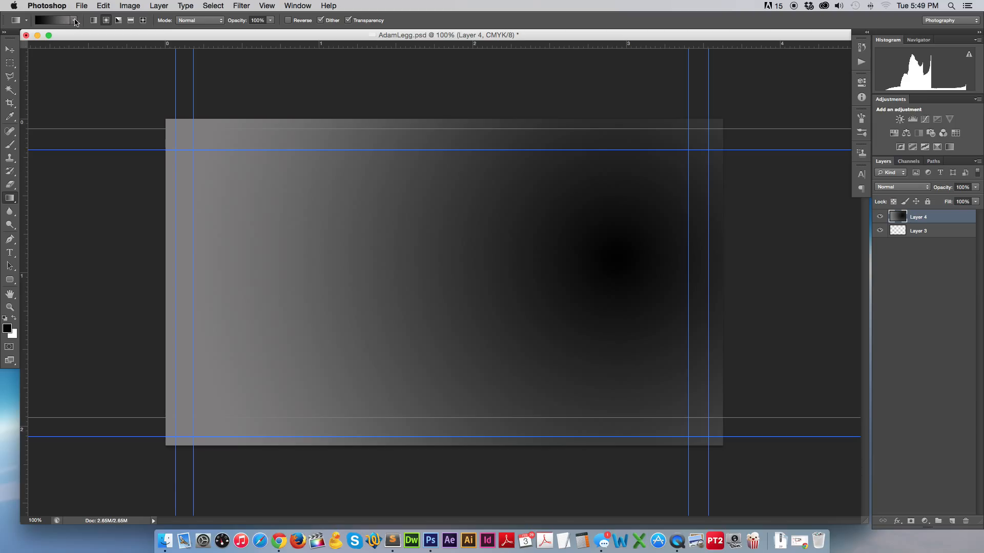
left_click(288, 21)
left_click_drag(635, 242, 229, 337)
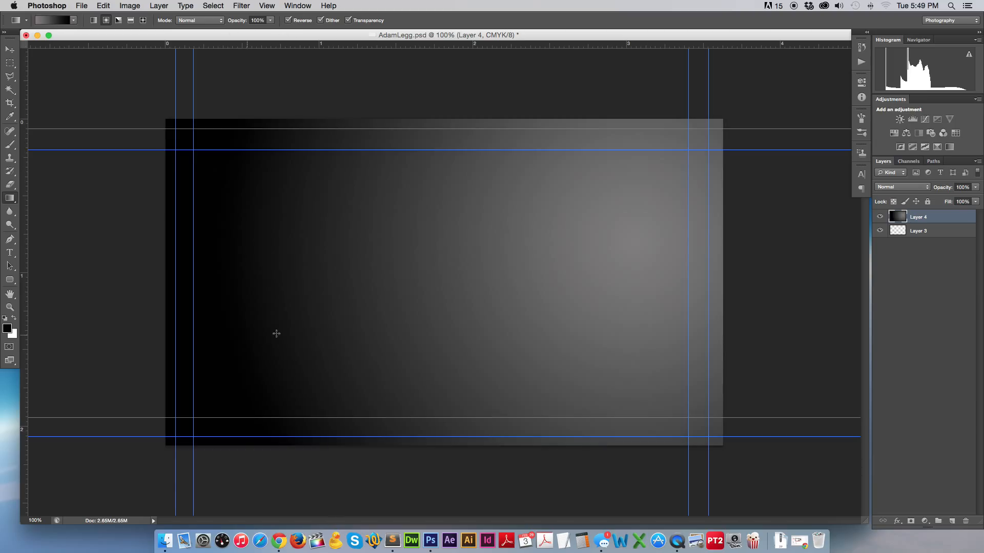
left_click_drag(591, 263, 250, 368)
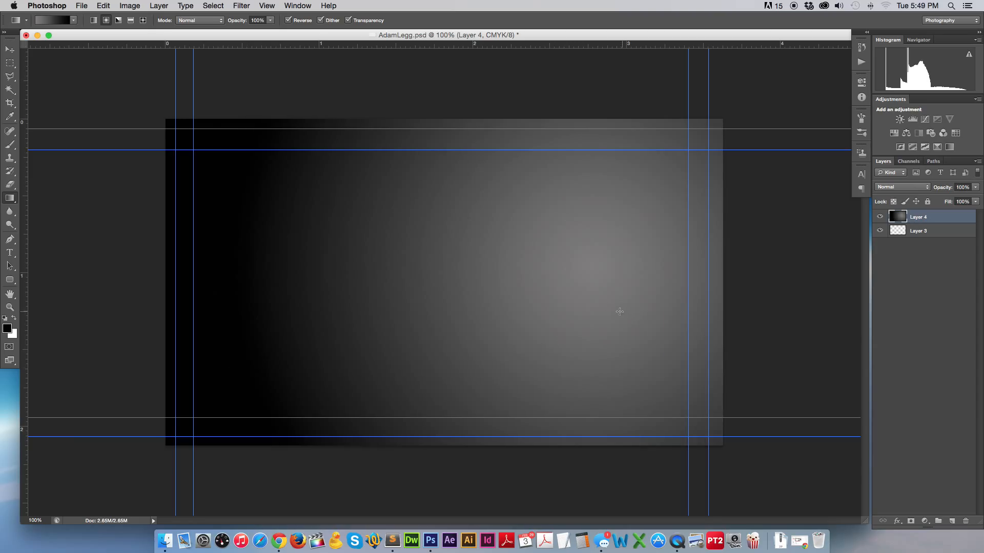
left_click_drag(593, 263, 338, 317)
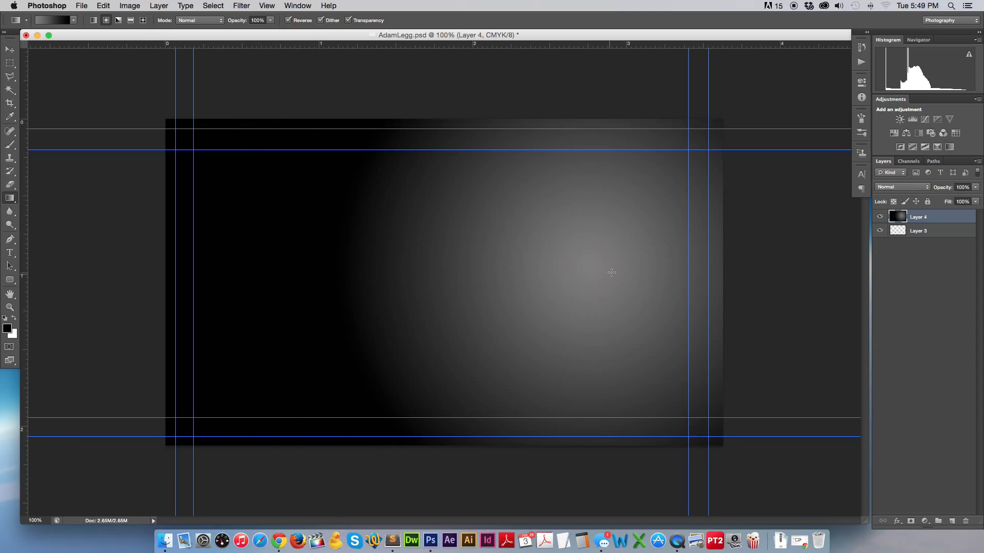
left_click_drag(614, 254, 439, 316)
left_click_drag(592, 268, 327, 334)
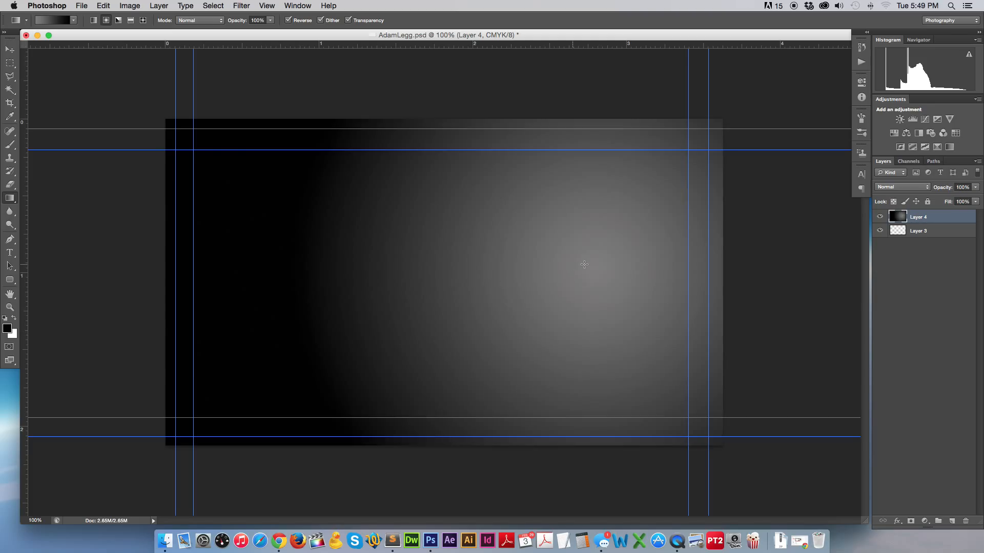
left_click_drag(584, 265, 211, 229)
mouse_move(571, 286)
left_mouse_down()
mouse_move(507, 345)
mouse_move(507, 281)
mouse_move(351, 302)
left_mouse_up()
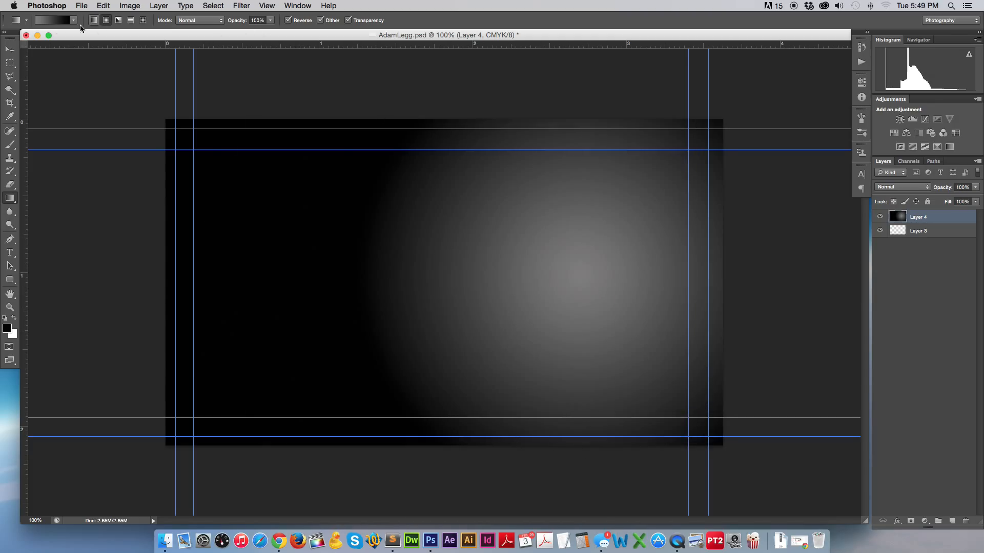
Change the gradient's right colour stop to dark grey 3e3d3d.
left_click(50, 21)
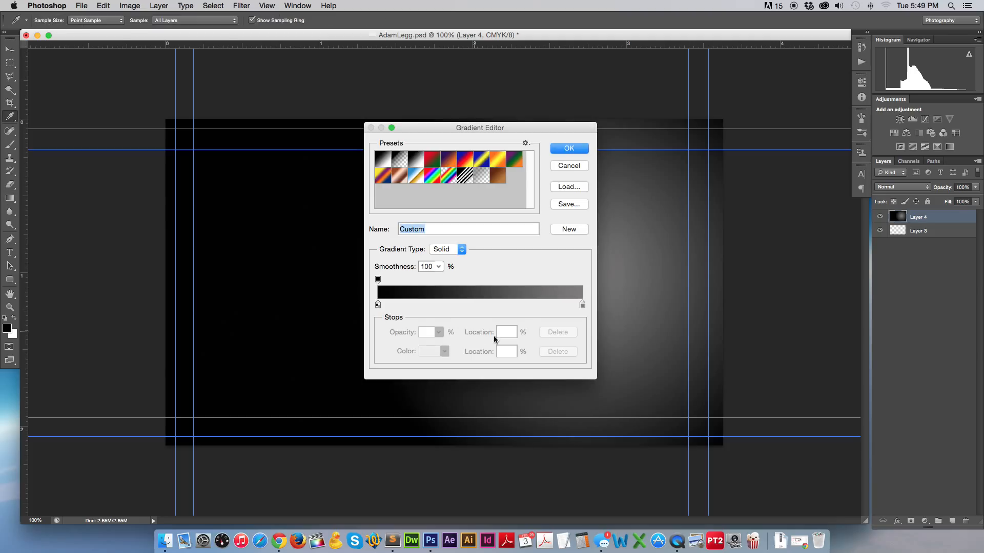
left_click(582, 305)
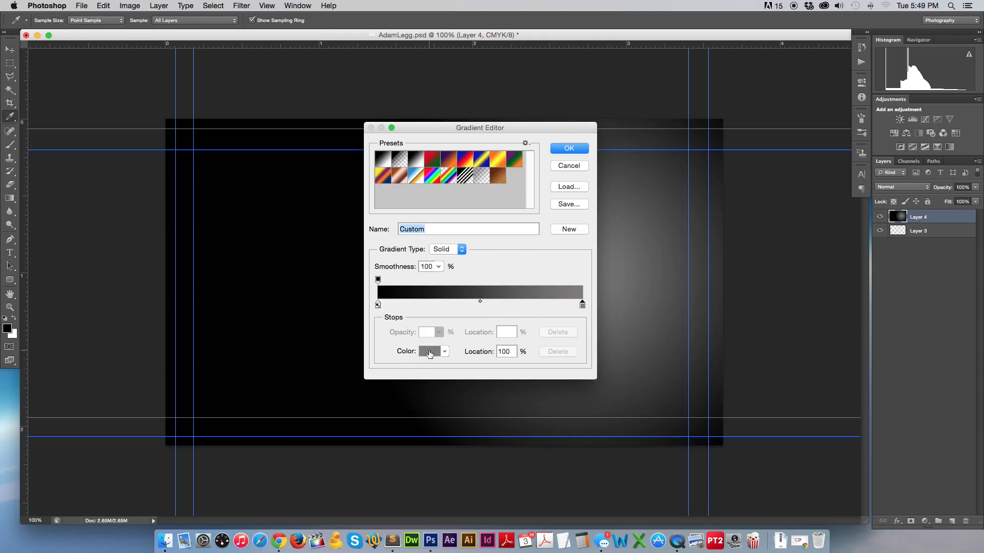
left_click(428, 352)
left_click(297, 323)
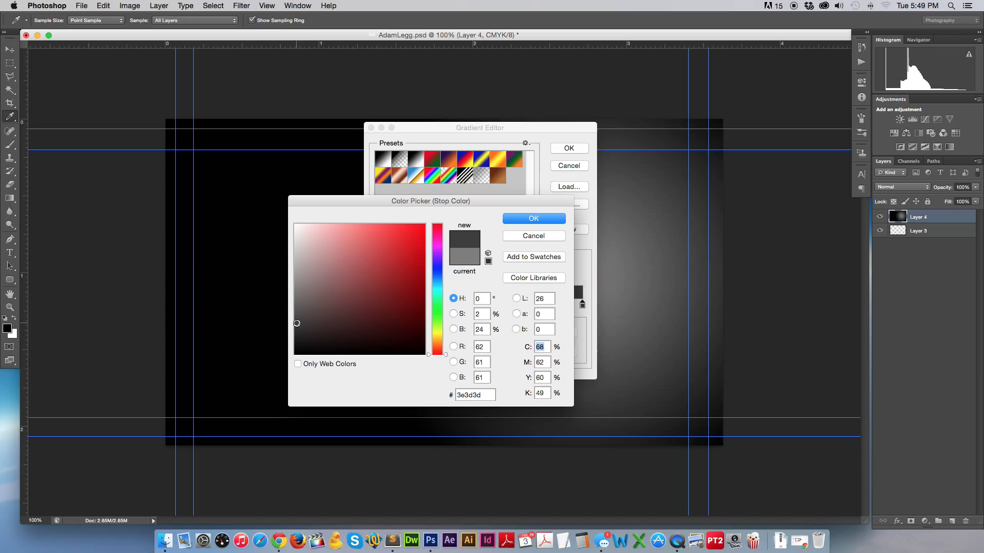
left_click(540, 221)
left_click(568, 148)
Redraw the radial gradient as a faint glow on the right, black at the left edge.
left_click_drag(589, 220, 417, 325)
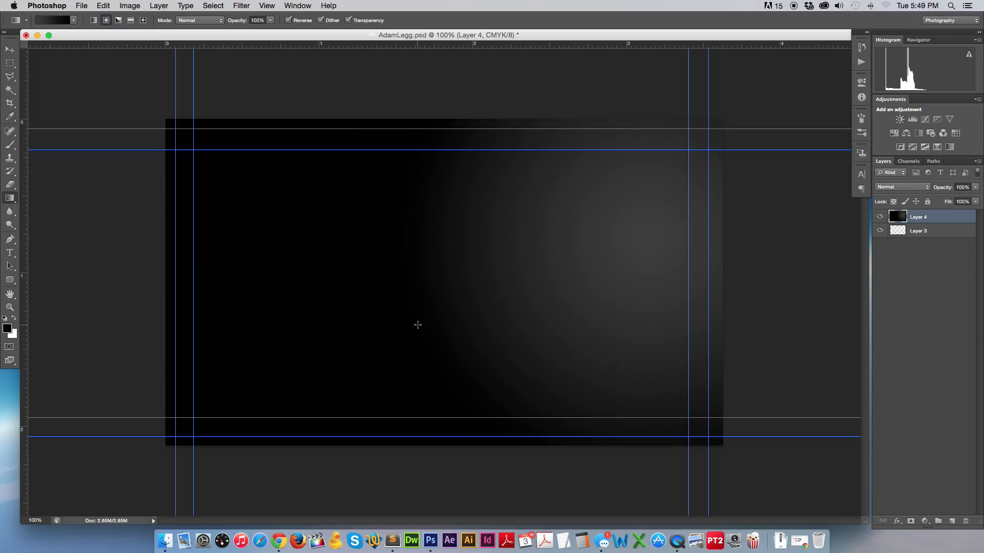
left_click_drag(569, 267, 208, 297)
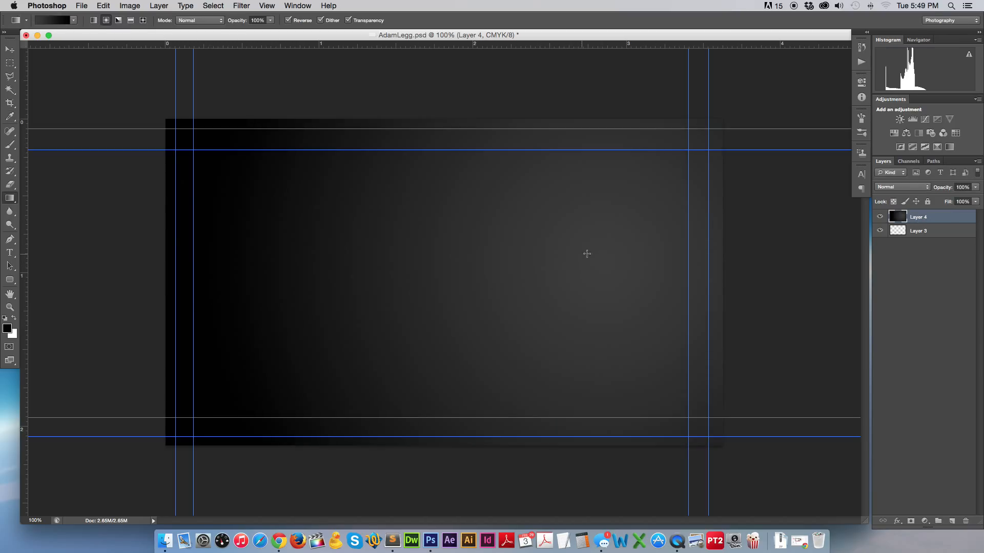
left_click_drag(587, 253, 503, 275)
left_click_drag(593, 232, 287, 305)
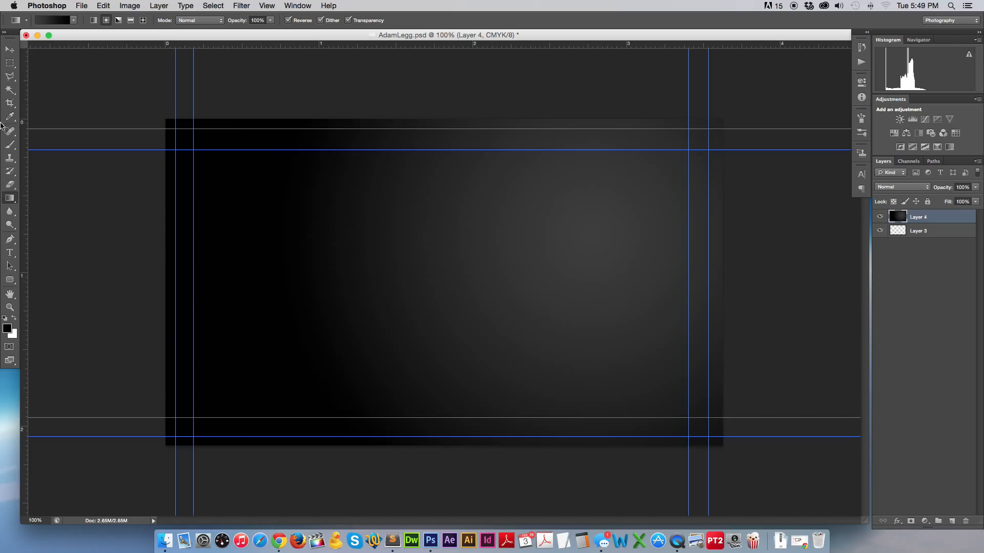
left_click(10, 49)
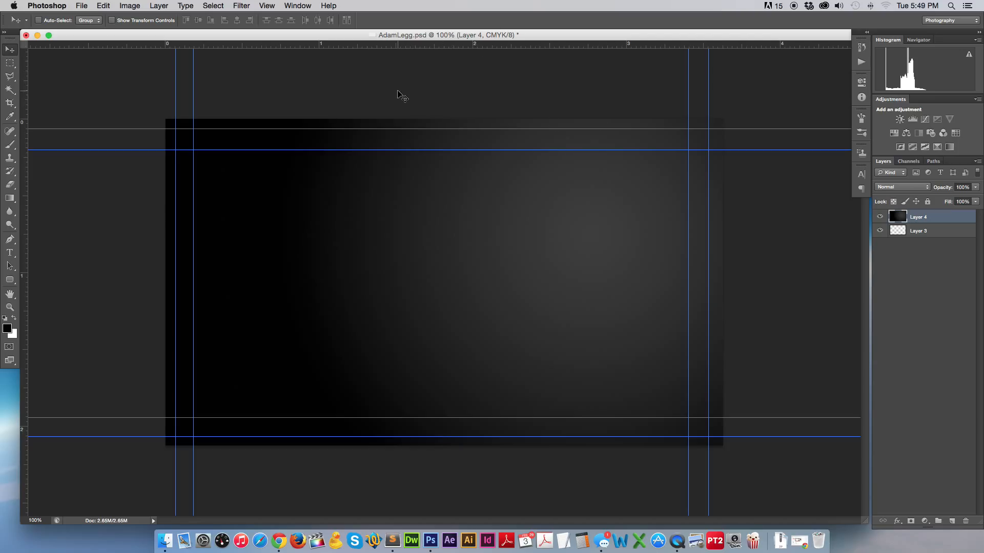
key("F11")
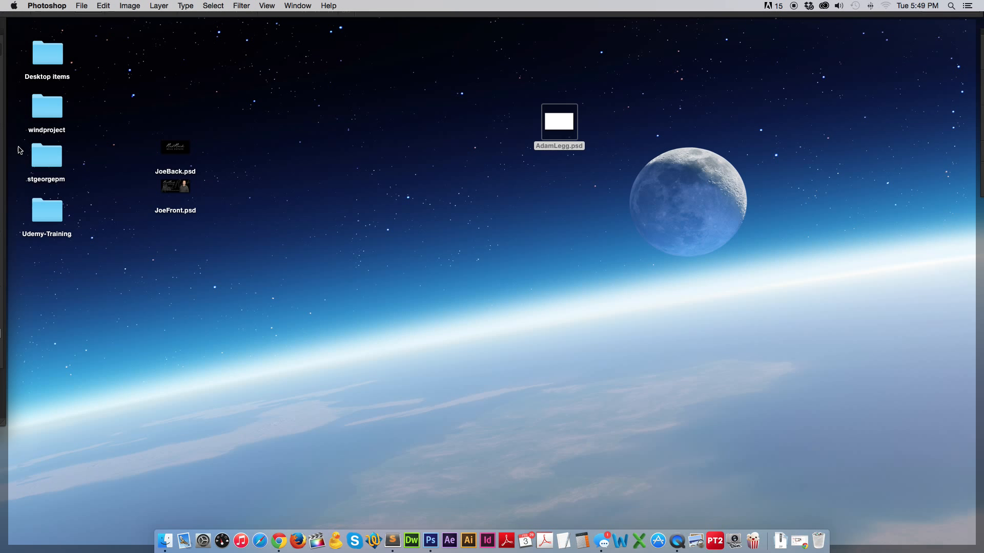
key("F11")
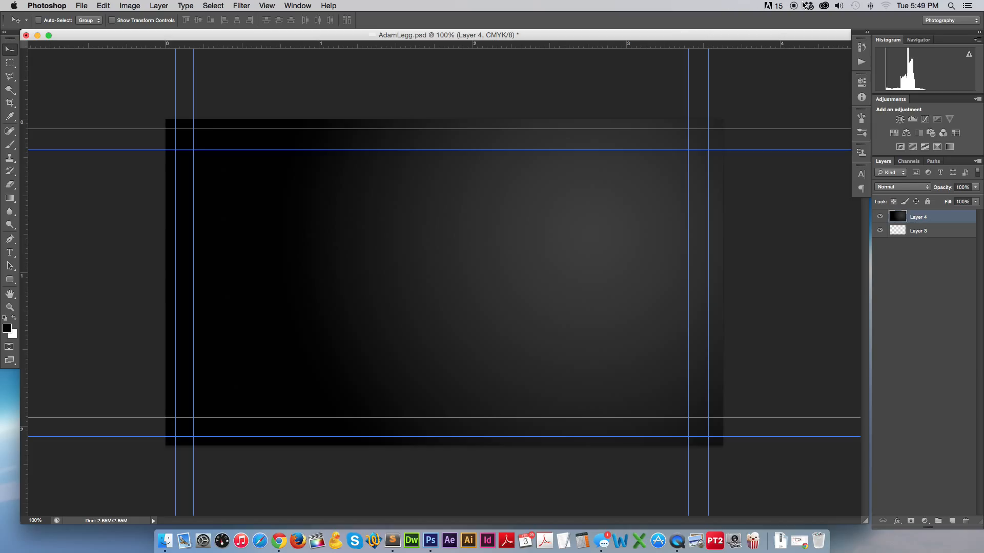
left_click(805, 6)
left_click(767, 126)
left_click_drag(482, 131, 963, 476)
key("F11")
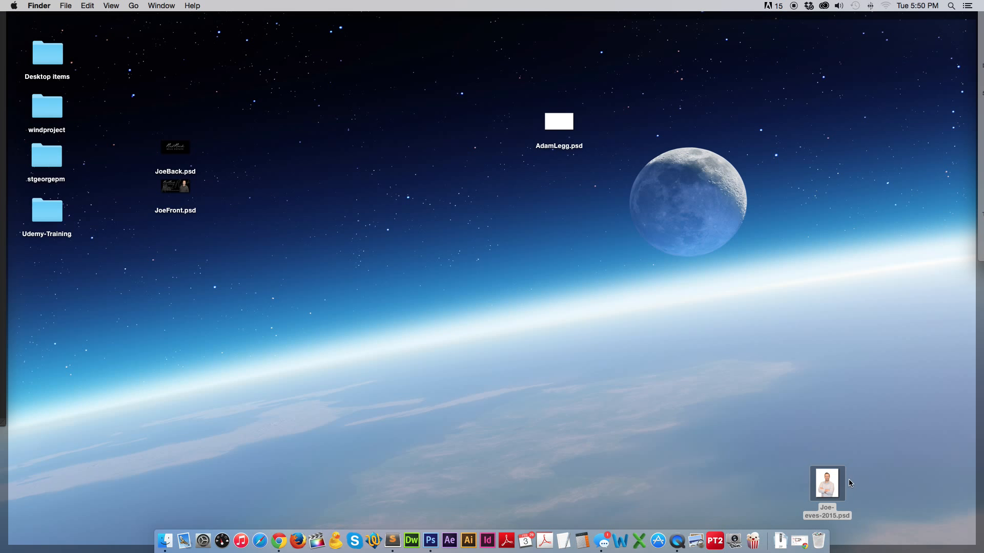
double_click(827, 482)
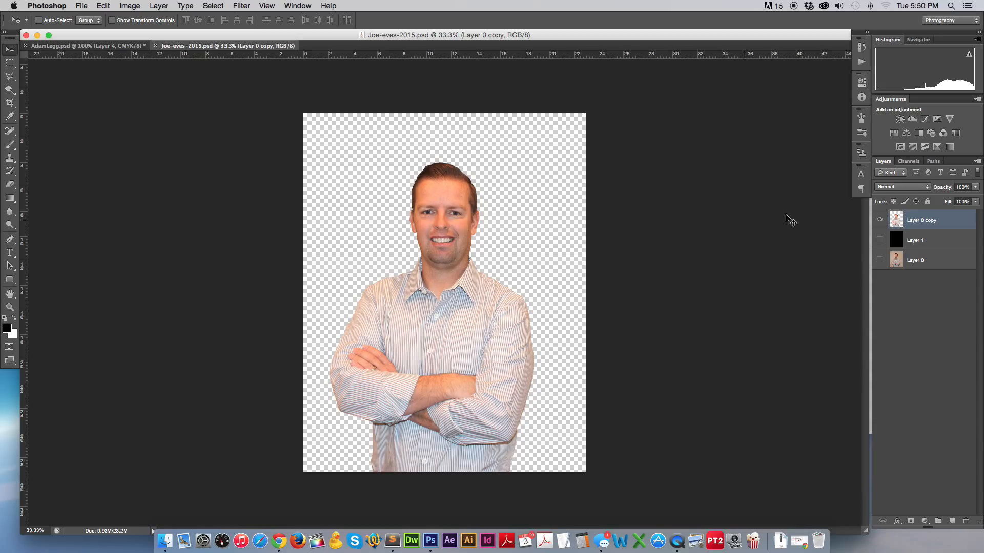
Hide Layer 0 copy and Layer 1, show Layer 0, and make Layer 0 the active layer.
left_click(881, 240)
left_click(880, 220)
left_click(879, 241)
left_click(880, 259)
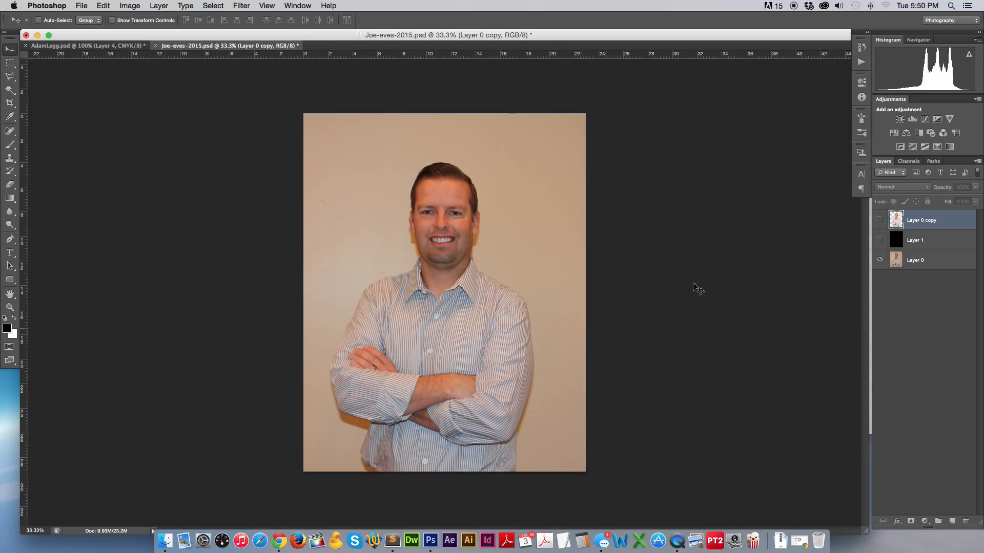
left_click(927, 260)
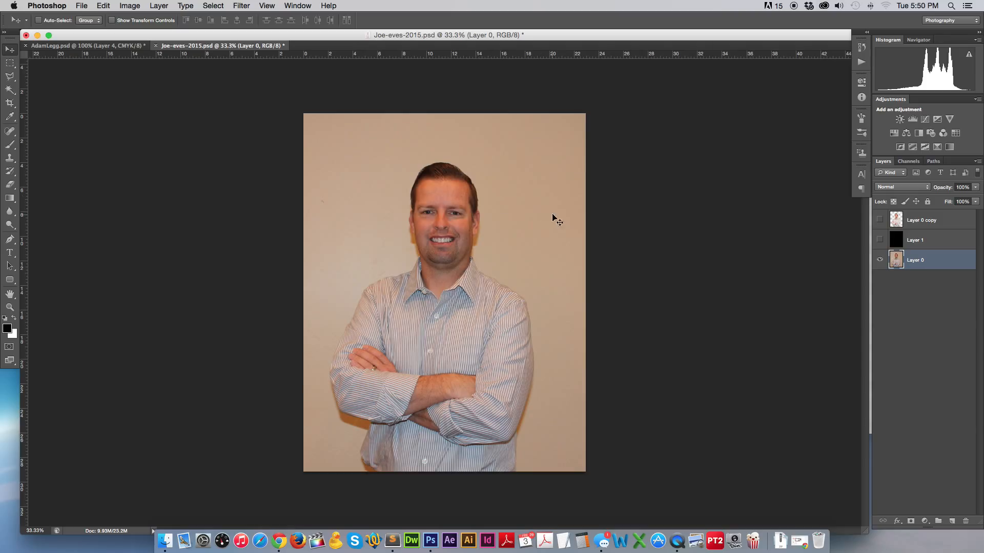
left_click(10, 91)
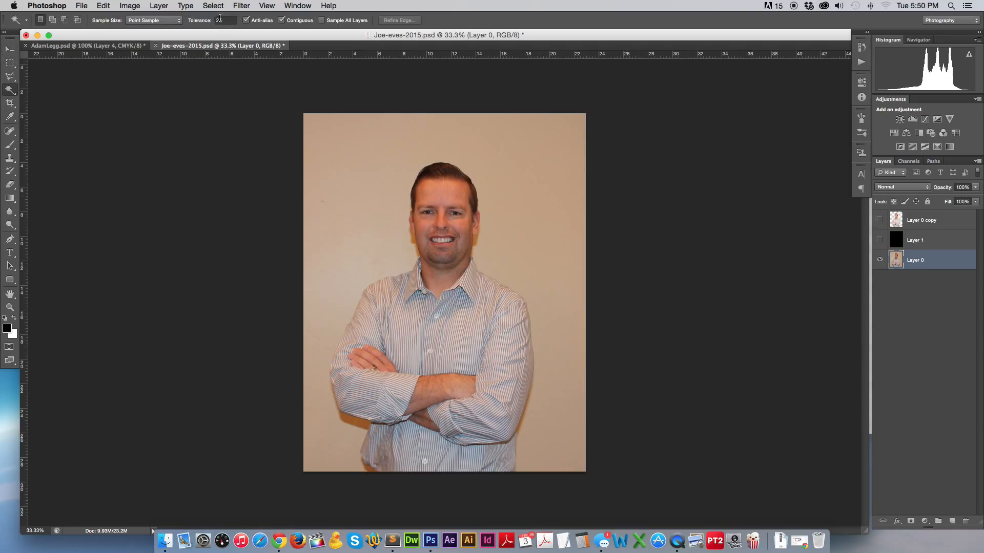
Magic Wand the beige wall at tolerance 15, adding the lower-left and lower-right background, then zoom to 200%.
left_click(332, 140)
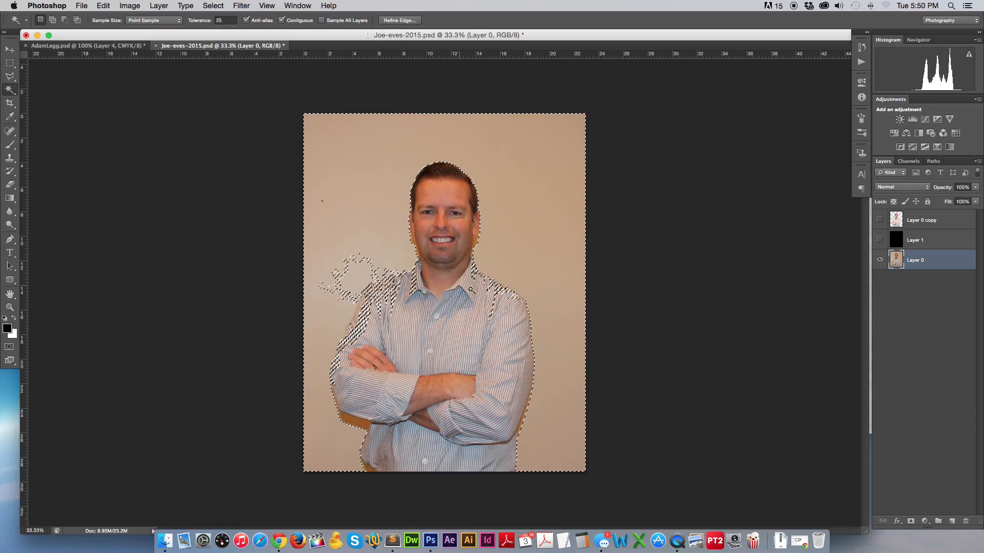
left_click(224, 20)
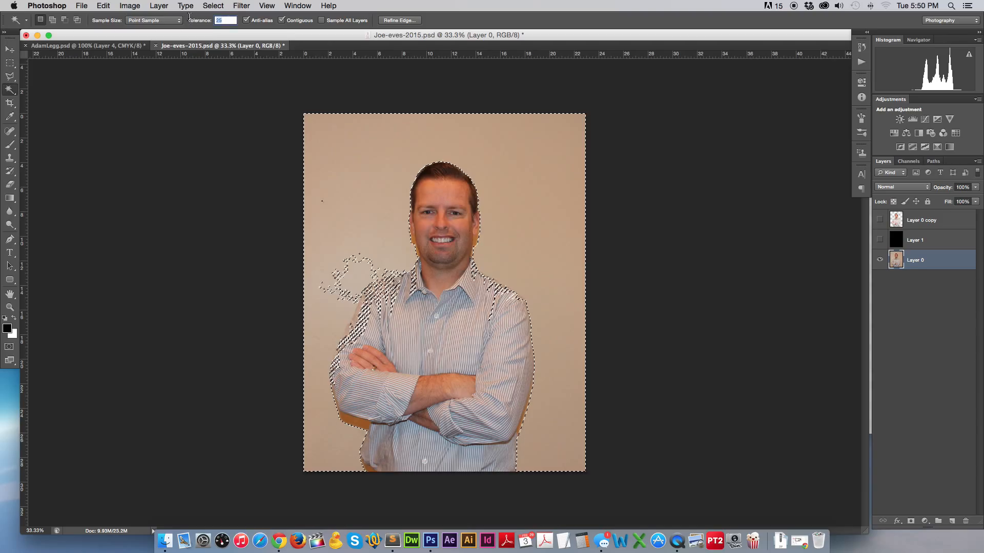
type("15")
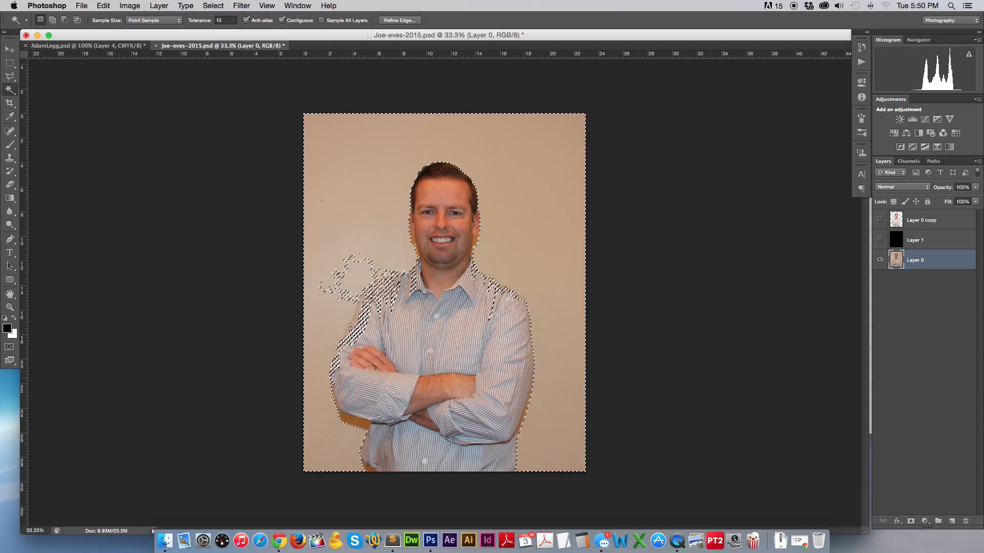
key("super+d")
left_click(371, 159)
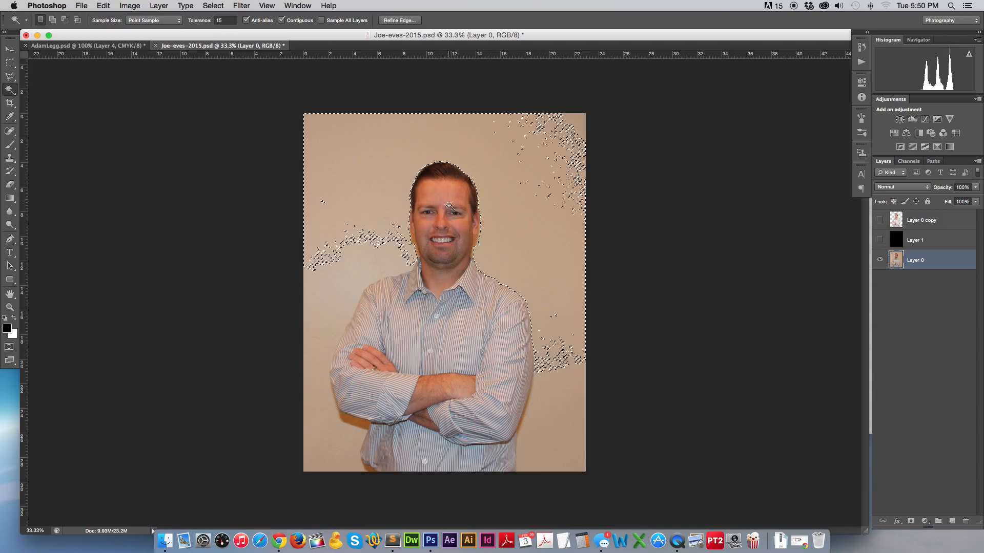
left_click(349, 278, "shift")
left_click(316, 404, "shift")
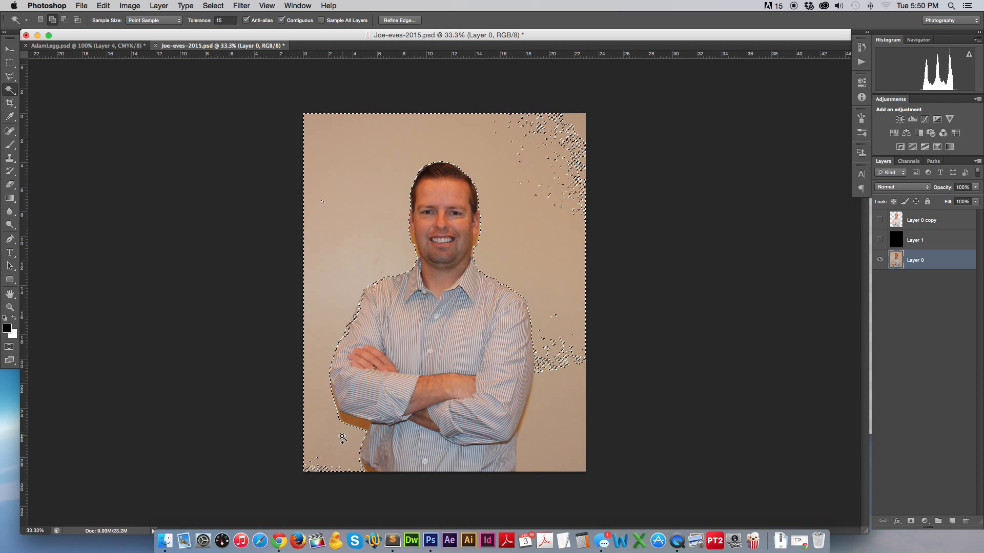
left_click(523, 413, "shift")
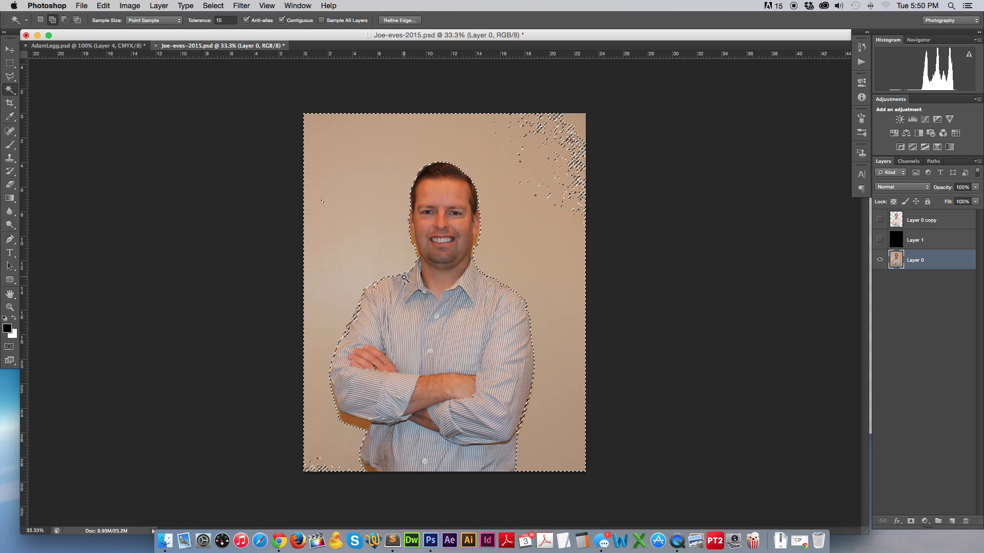
key("super+equal")
key("super+equal")
key("super+equal")
key("super+equal")
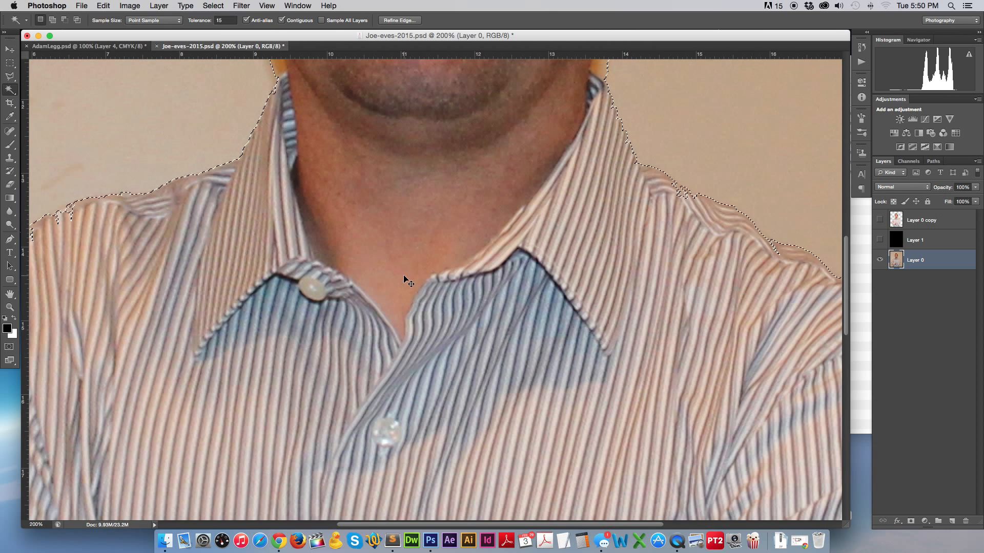
Add the background pockets by the left ear and jaw, tidying the neck edge.
scroll(405, 277, "up", 15)
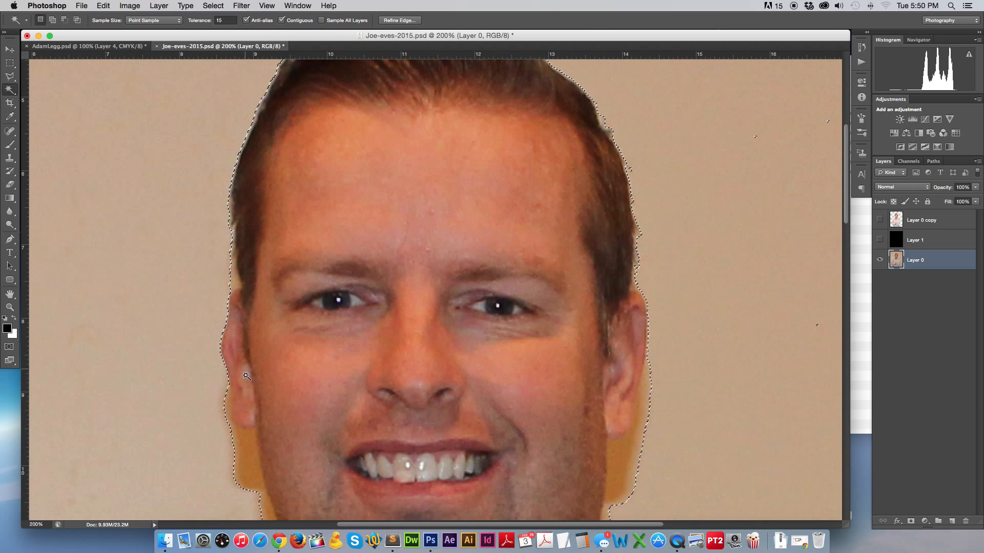
left_click(236, 423)
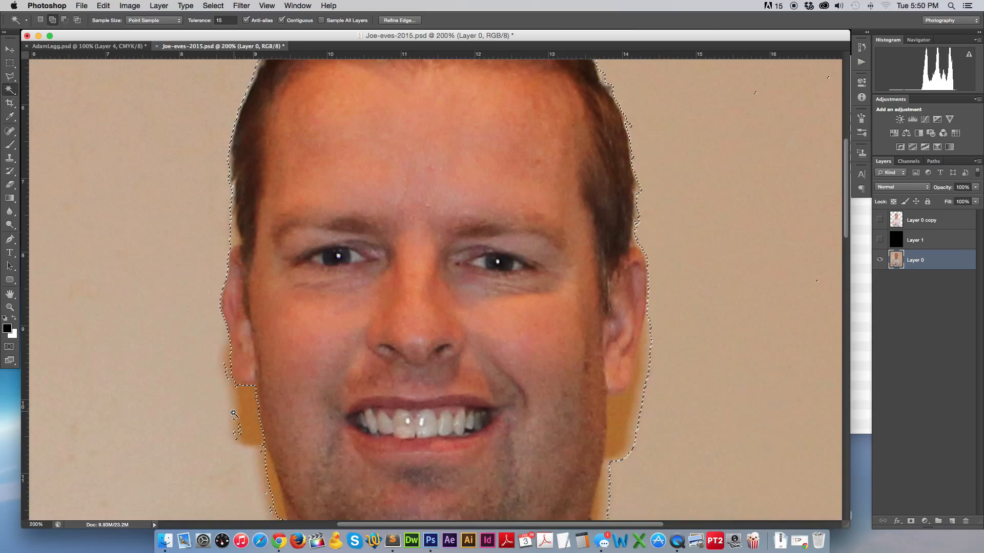
left_click(232, 238)
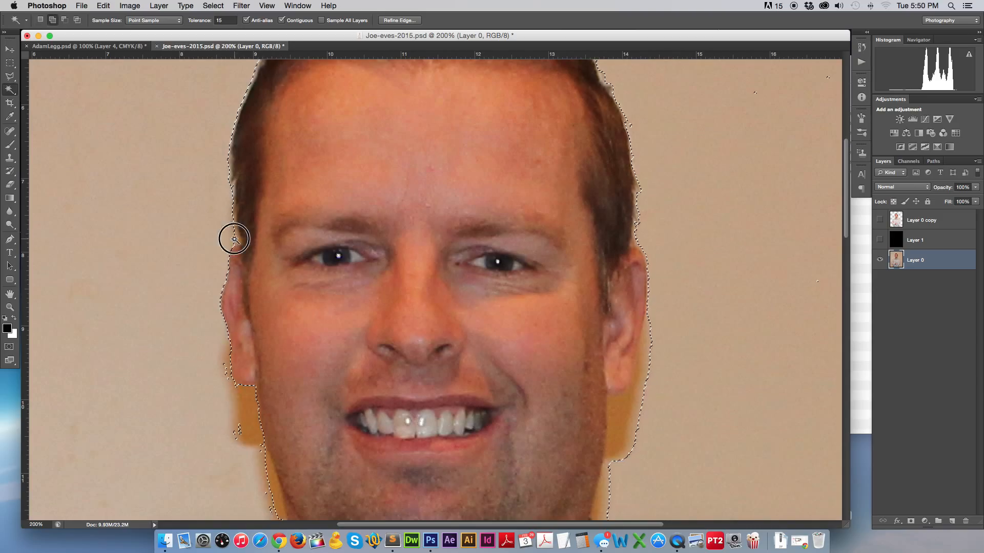
left_click(235, 433, "shift")
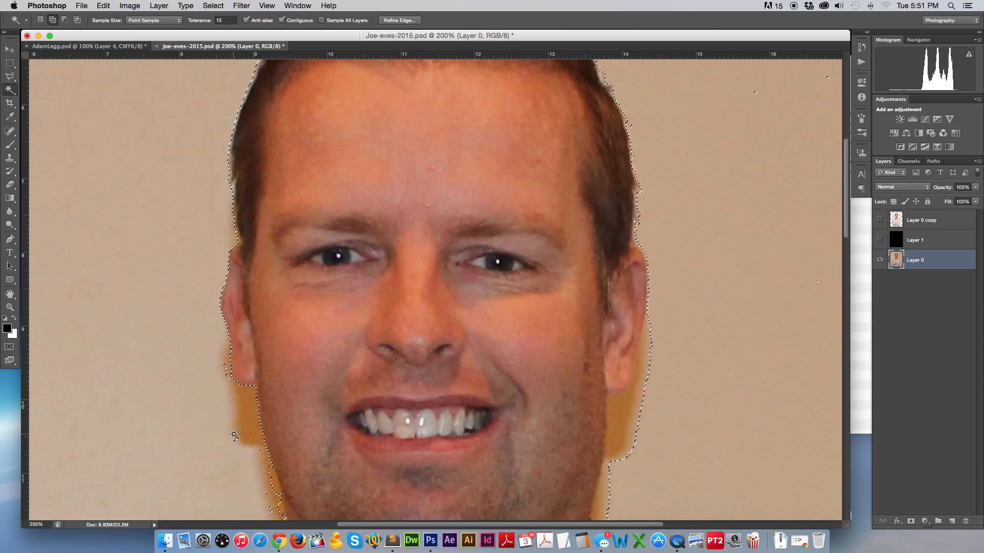
scroll(257, 475, "down", 5)
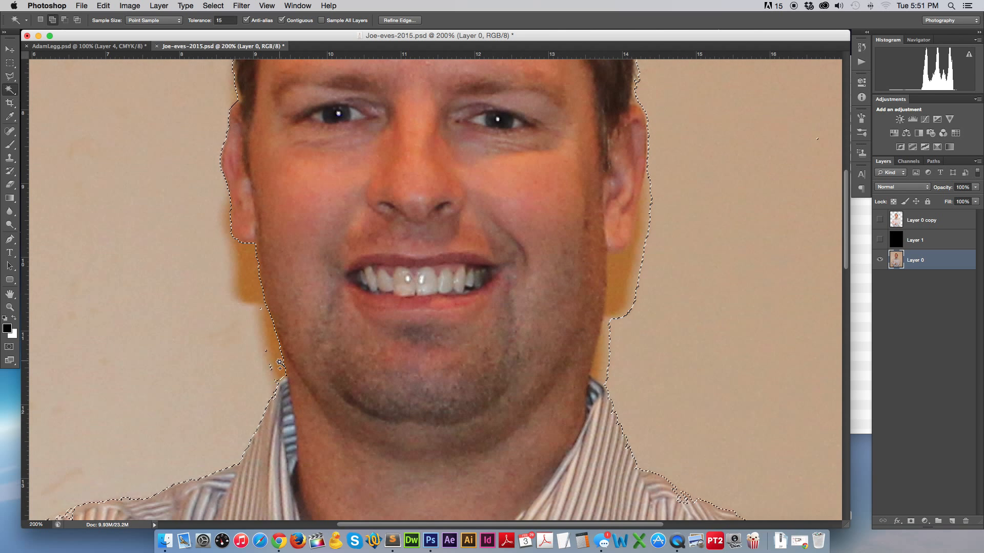
left_click(272, 376)
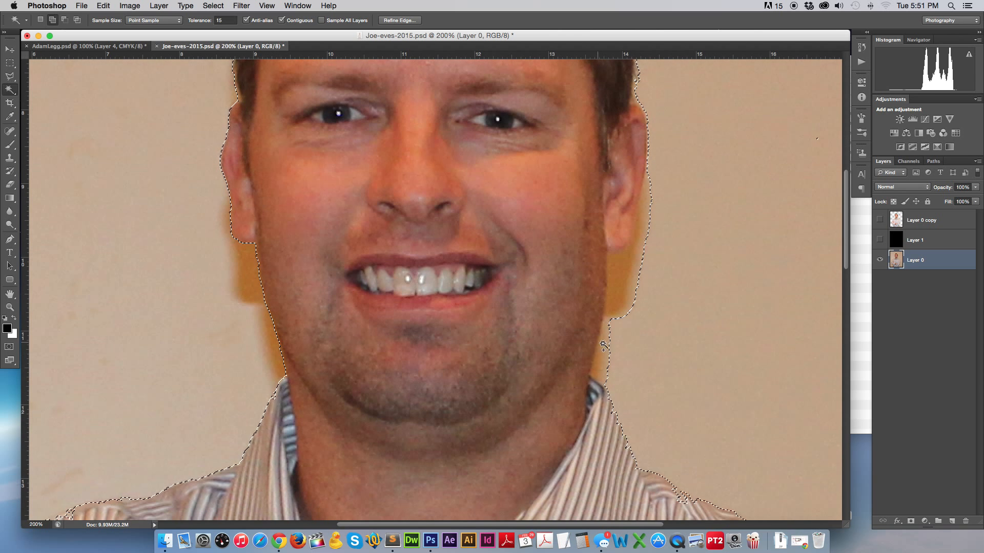
Add the right jaw and neck strips, drop the neck-shadow loop, and add the hair's top-left edge.
left_click(617, 296, "shift")
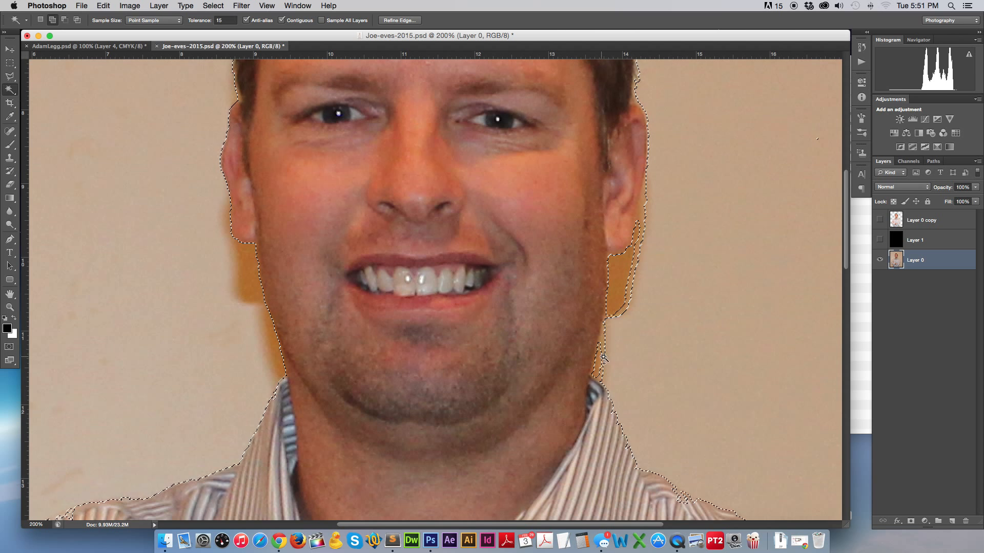
left_click(604, 334)
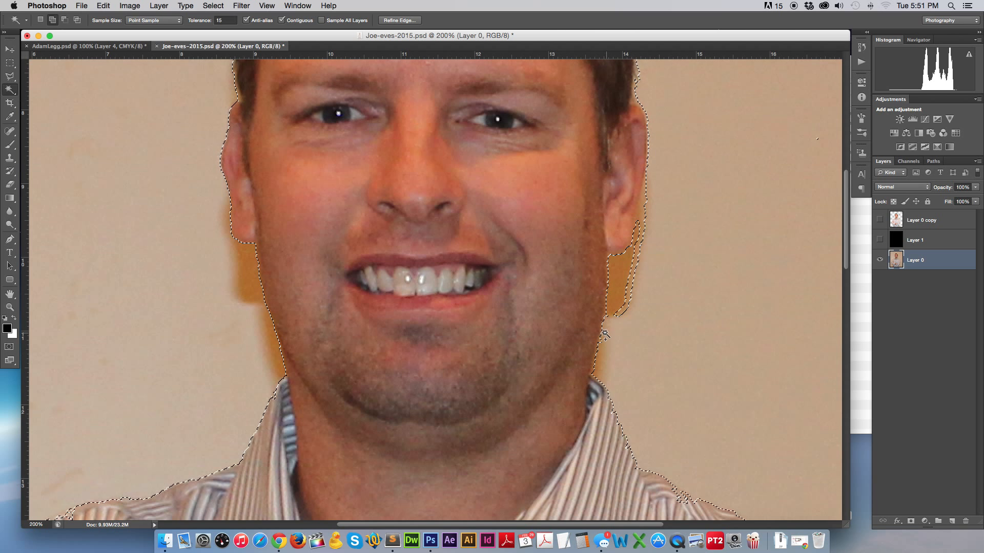
left_click(626, 303)
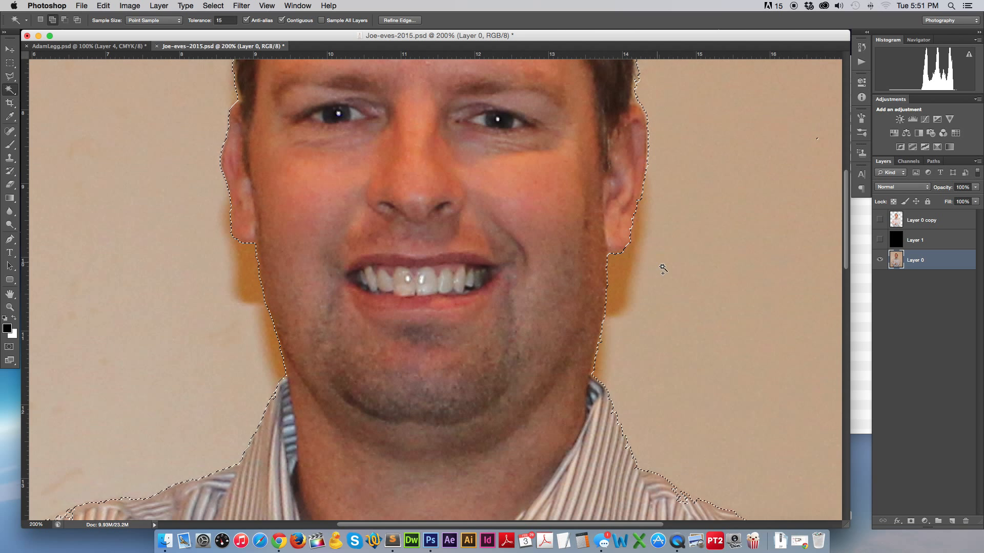
scroll(657, 264, "up", 5)
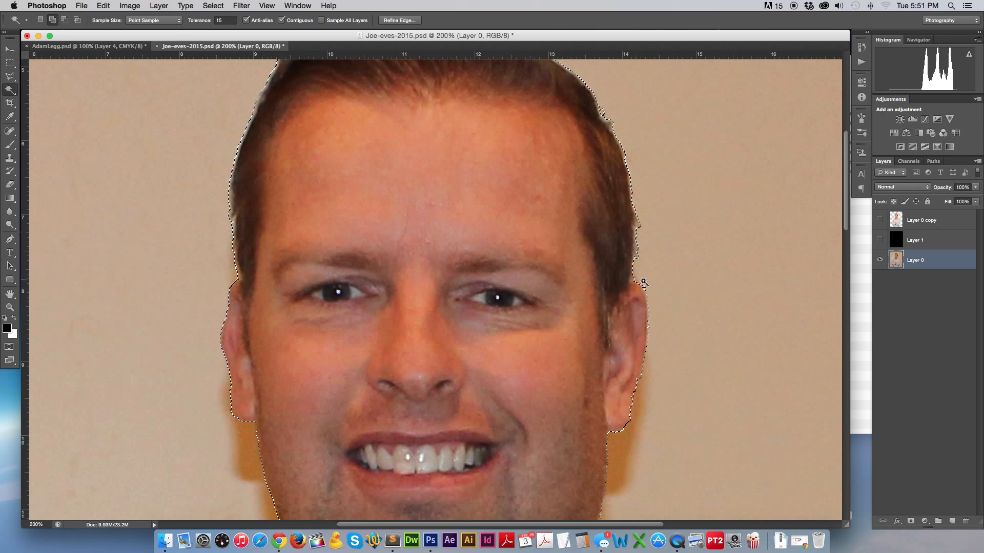
scroll(659, 275, "up", 6)
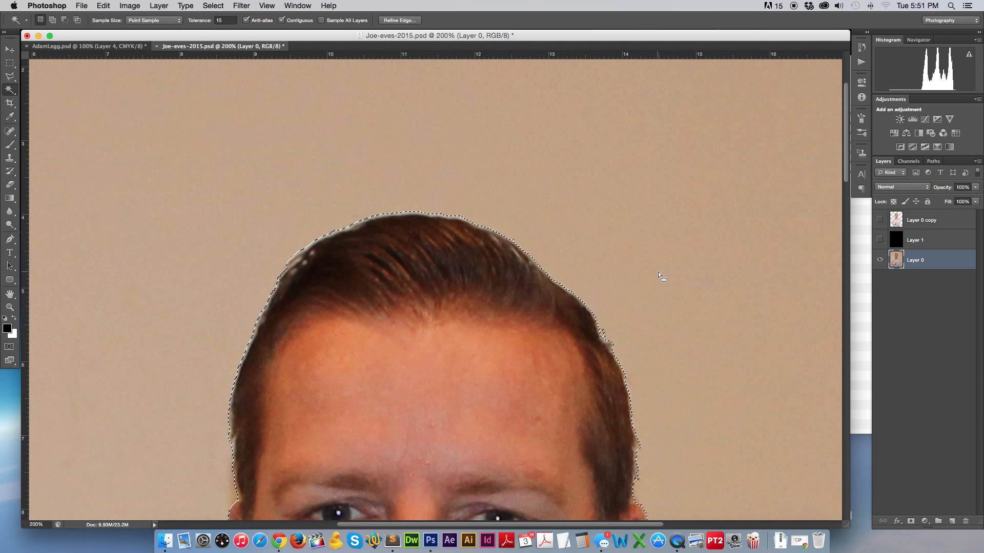
left_click(348, 229, "shift")
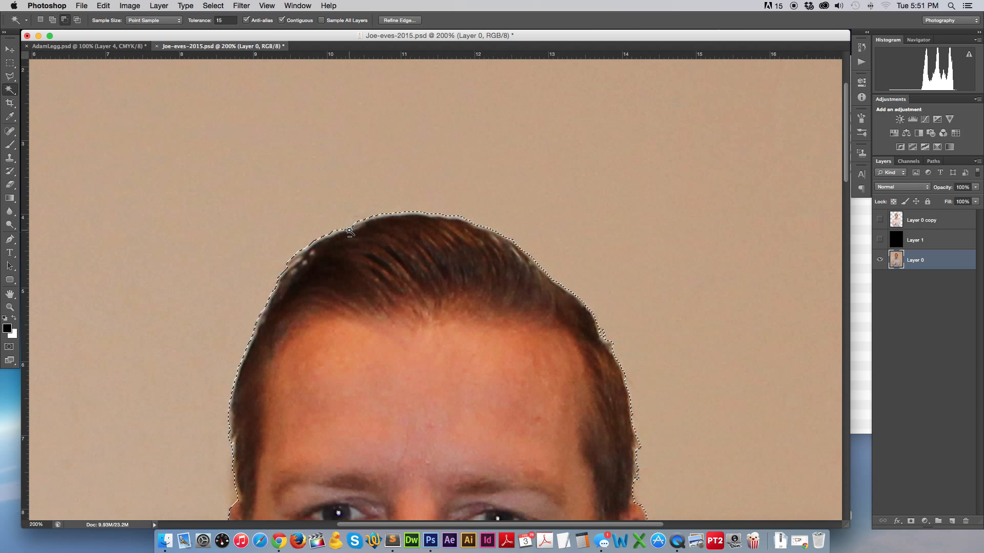
key("alt")
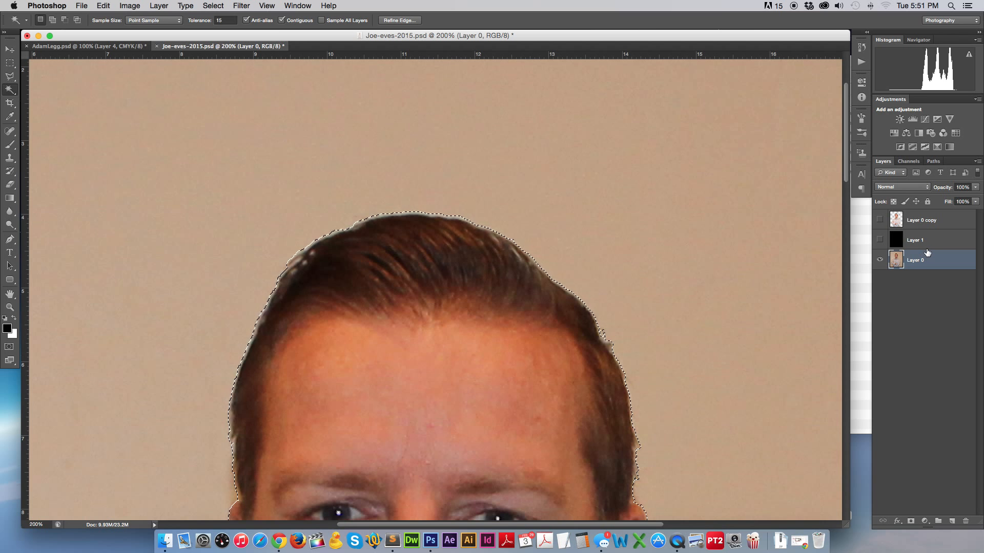
Discard a first pasted Layer 2 and revert History to before the paste.
key("super+c")
key("super+v")
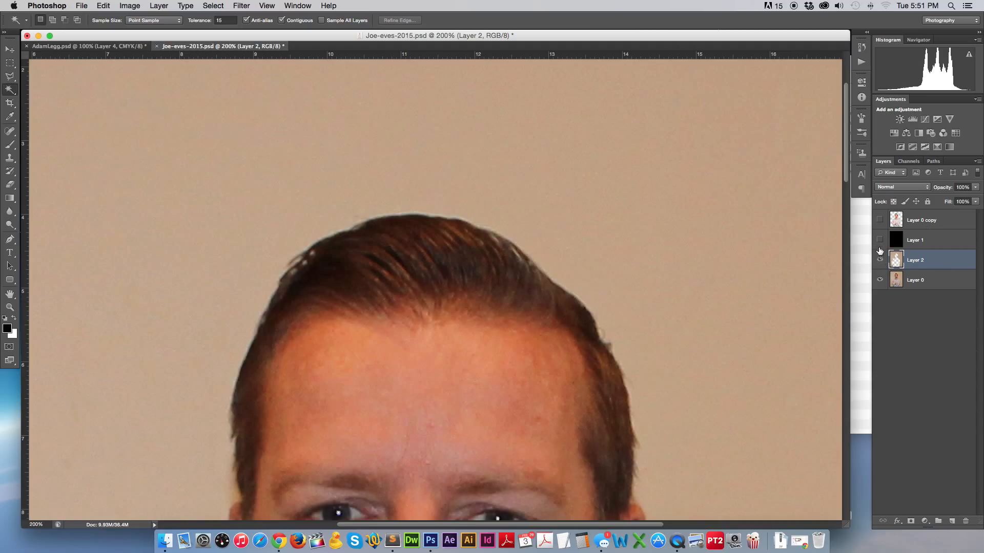
left_click_drag(965, 522, 965, 522)
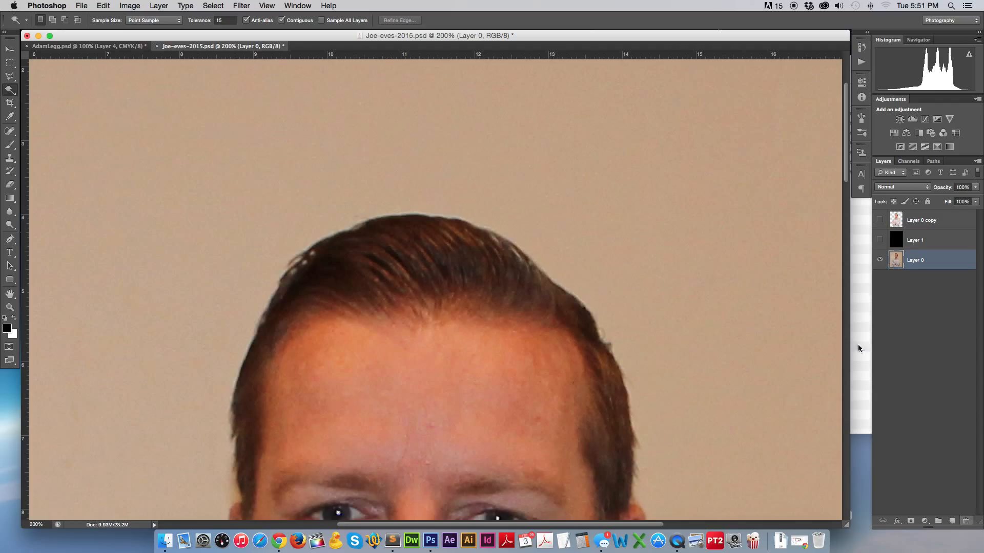
key("super+z")
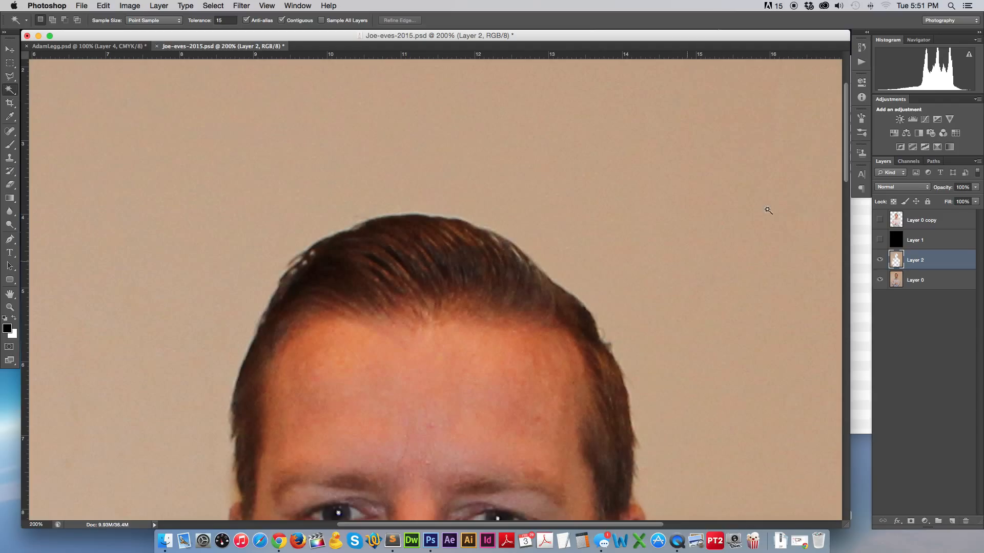
left_click(862, 47)
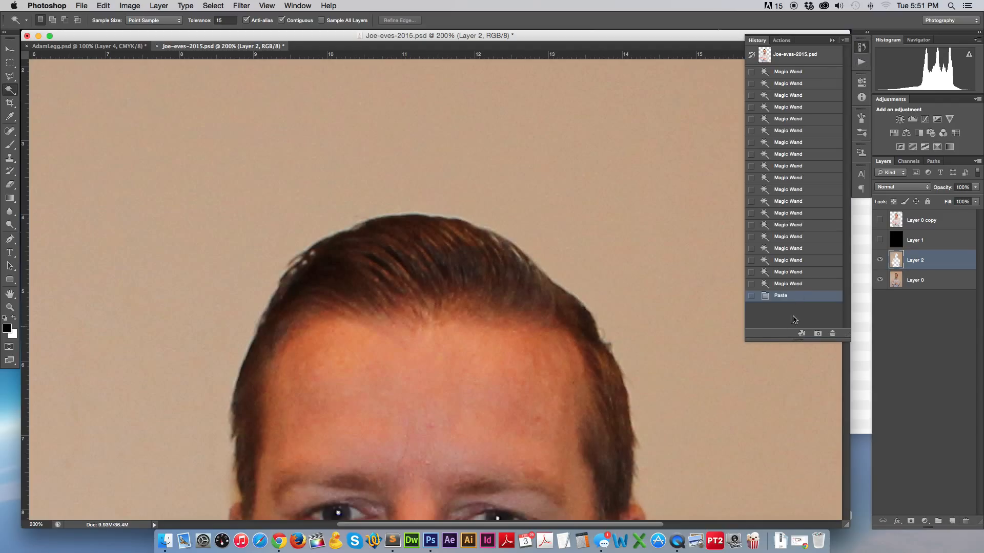
left_click(793, 284)
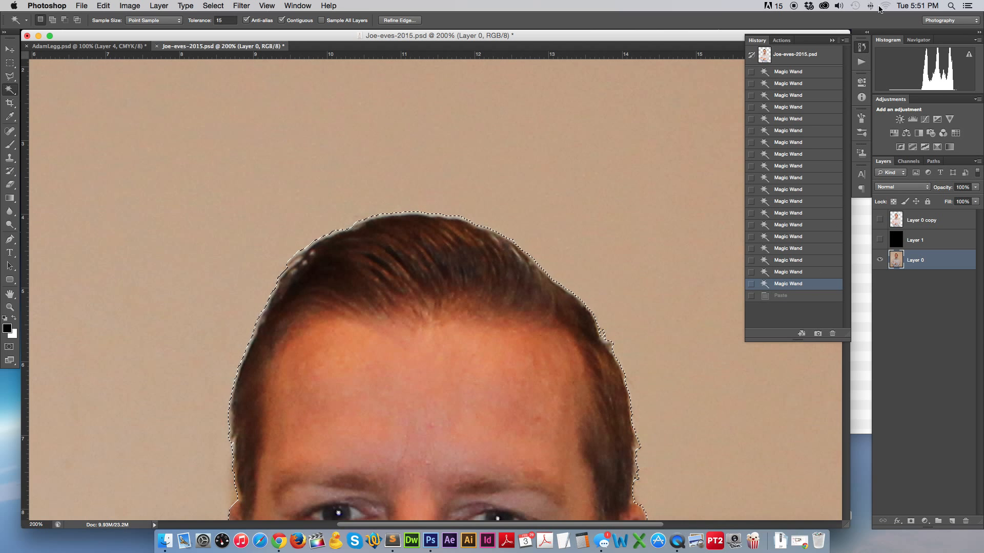
left_click(863, 48)
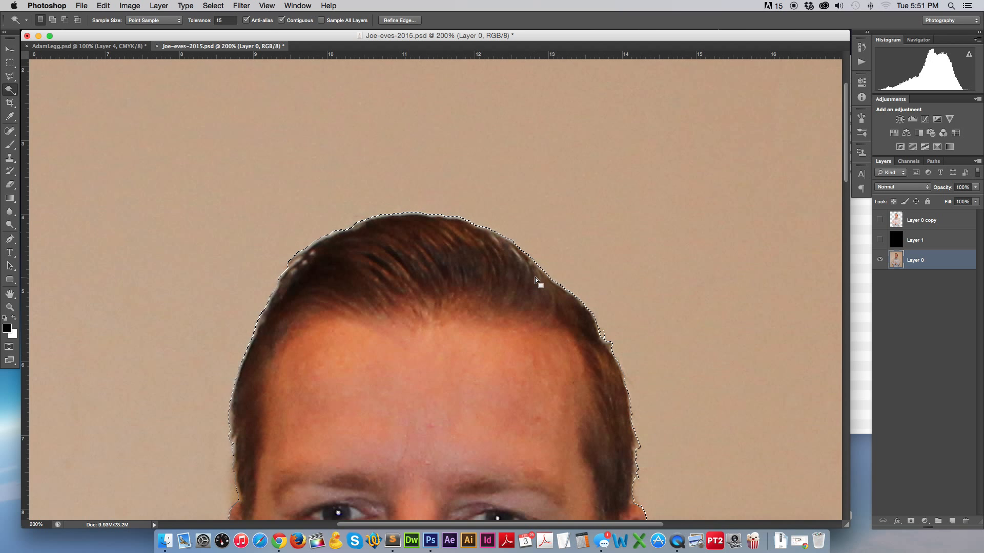
Copy and paste the selected man as Layer 2, then hide Layer 0.
key("super+c")
key("super+v")
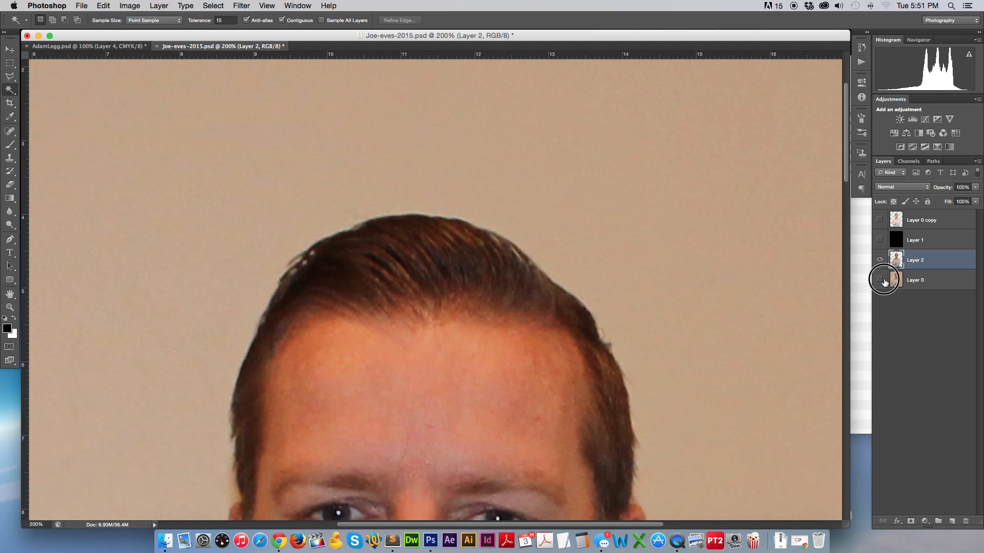
left_click(879, 280)
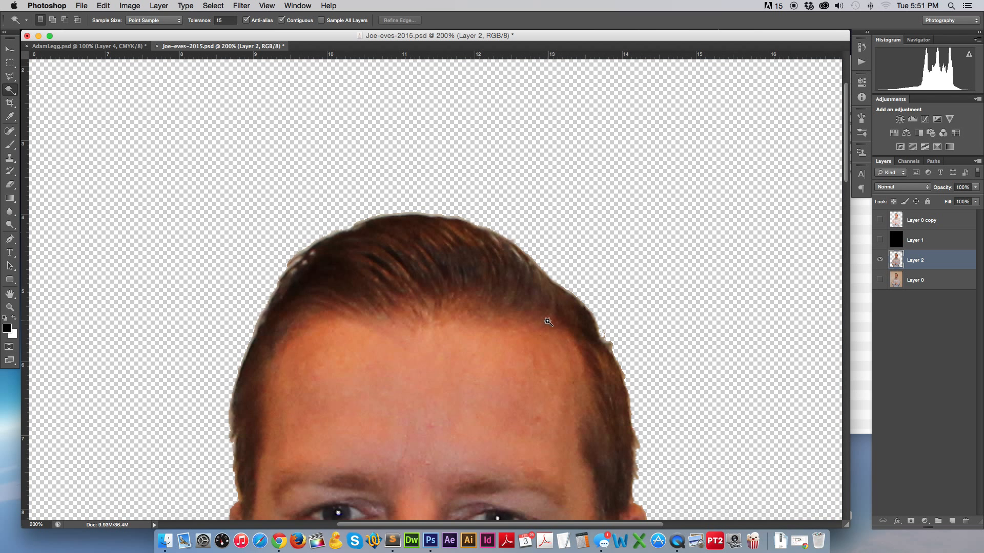
key("super+minus")
key("super+minus")
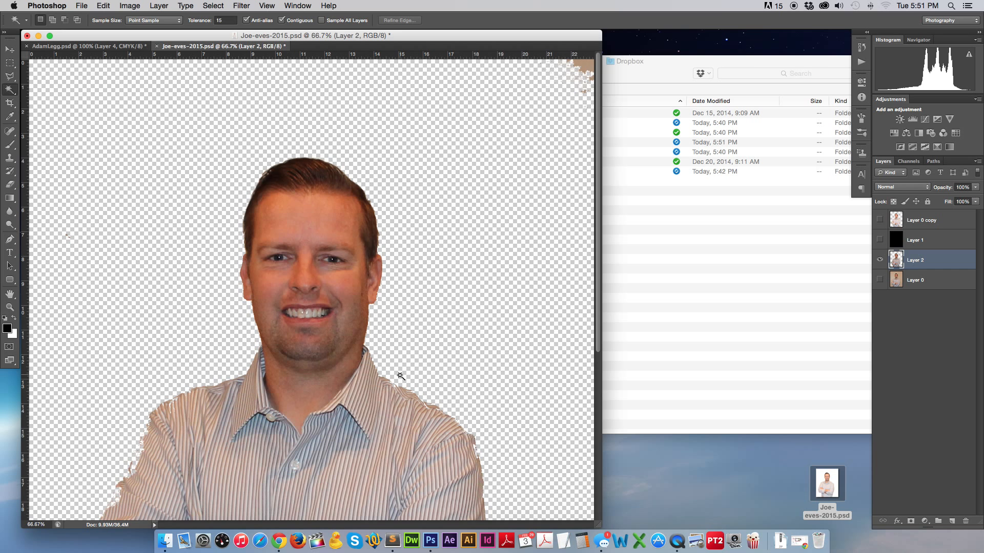
Show Layer 0 again and roll History back to the last Magic Wand state, removing Layer 2.
scroll(394, 374, "down", 5)
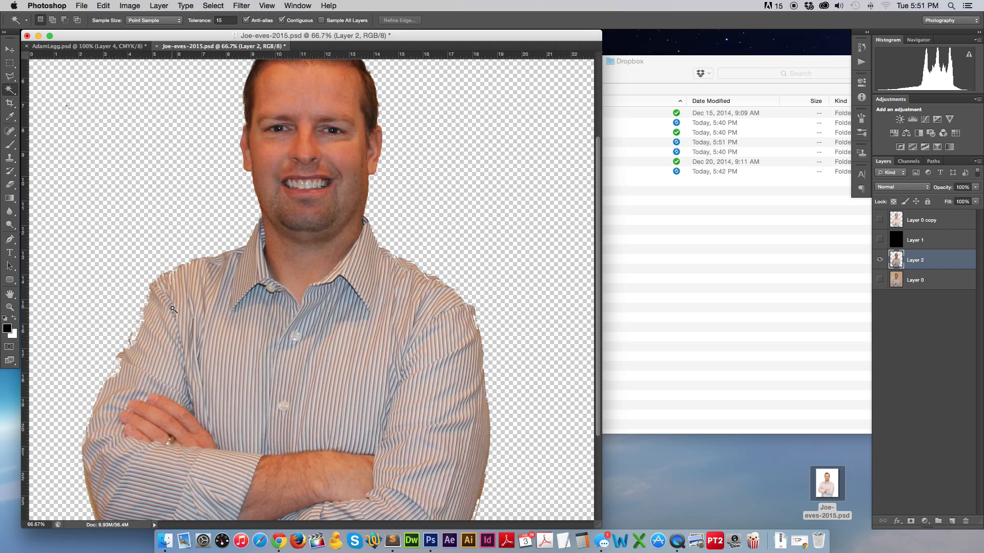
left_click(879, 277)
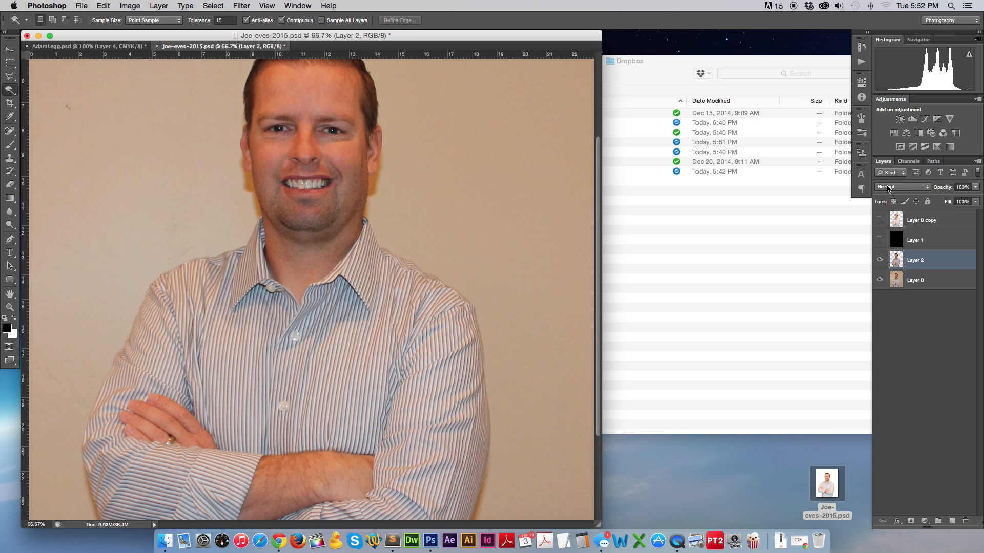
left_click(861, 46)
left_click(779, 273)
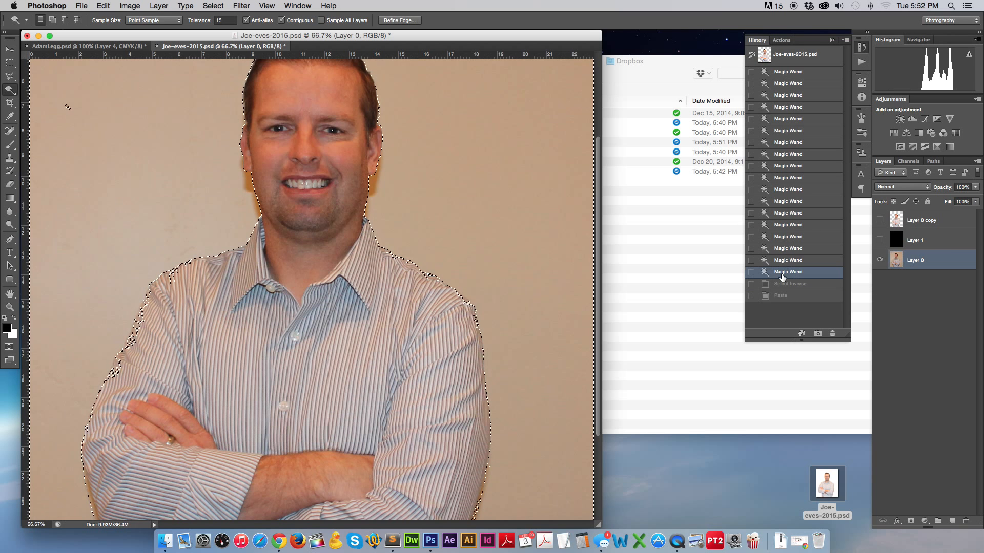
Add the wall beside the man's left arm to the Magic Wand selection.
left_click(137, 331)
left_click(146, 304)
left_click(140, 341)
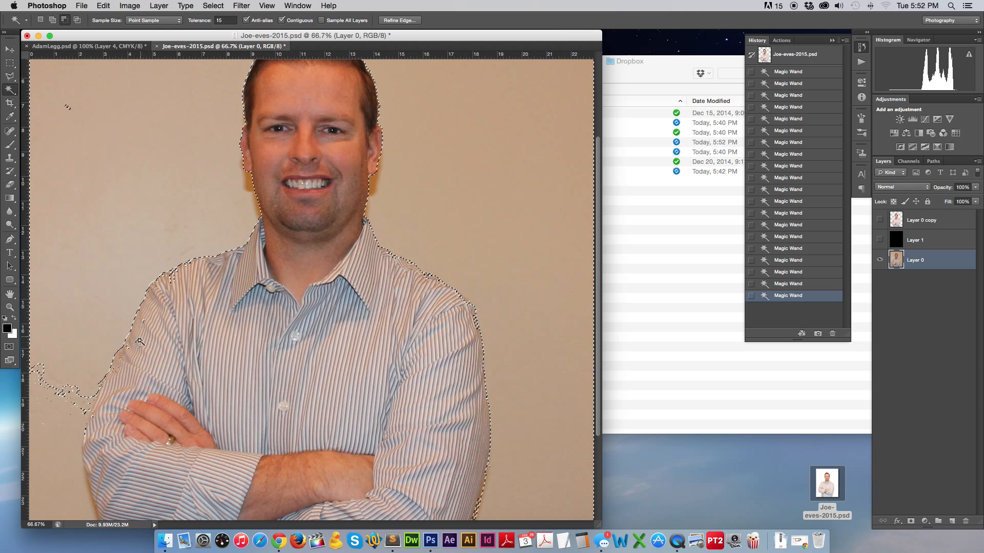
left_click(121, 364)
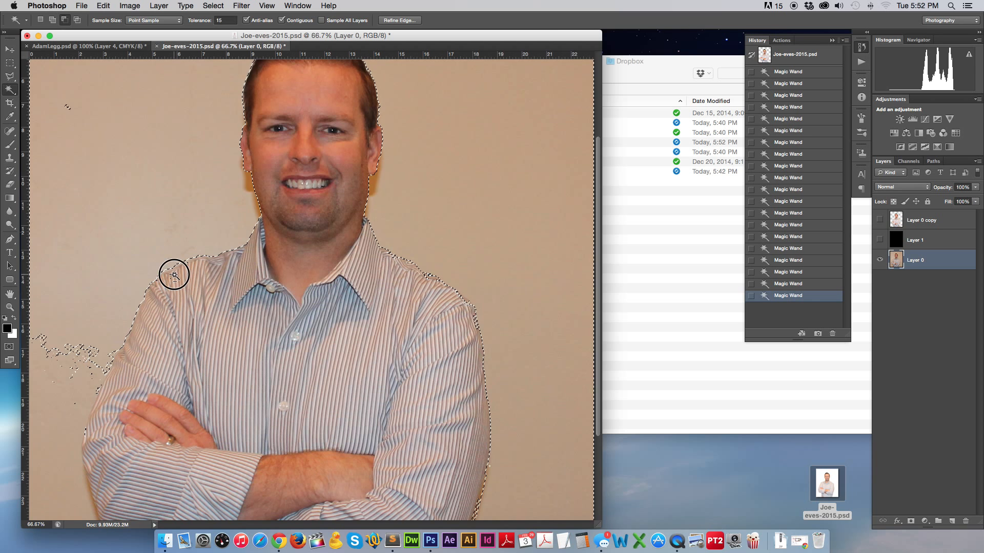
Start a fresh selection of the upper-left wall, subtracting with Alt, and zoom to the shoulder.
left_click(182, 278, "shift")
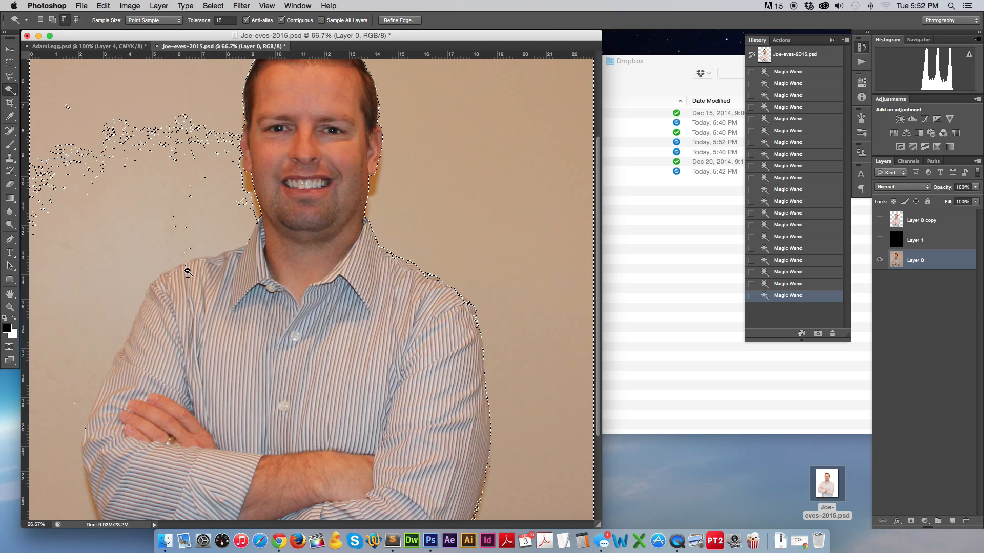
left_click(147, 257)
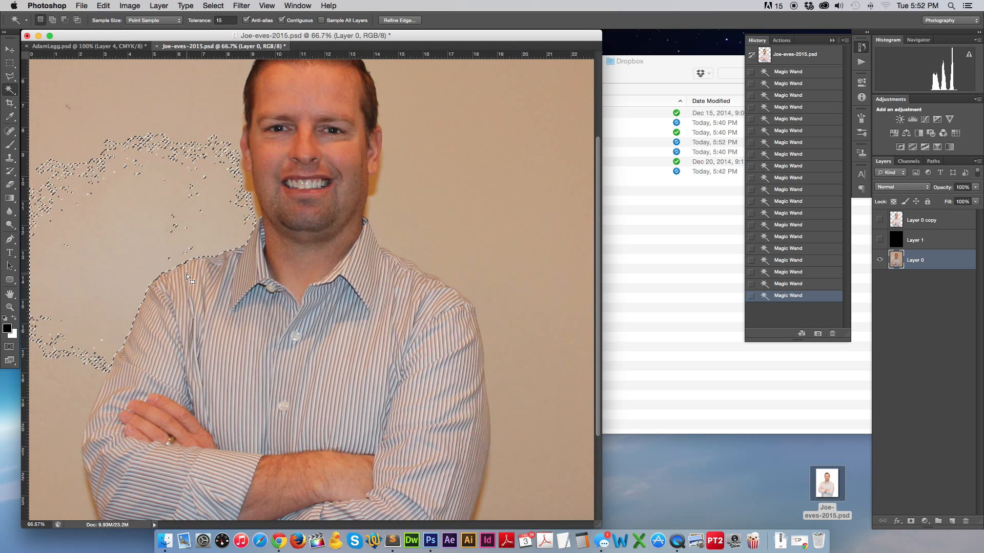
key("alt")
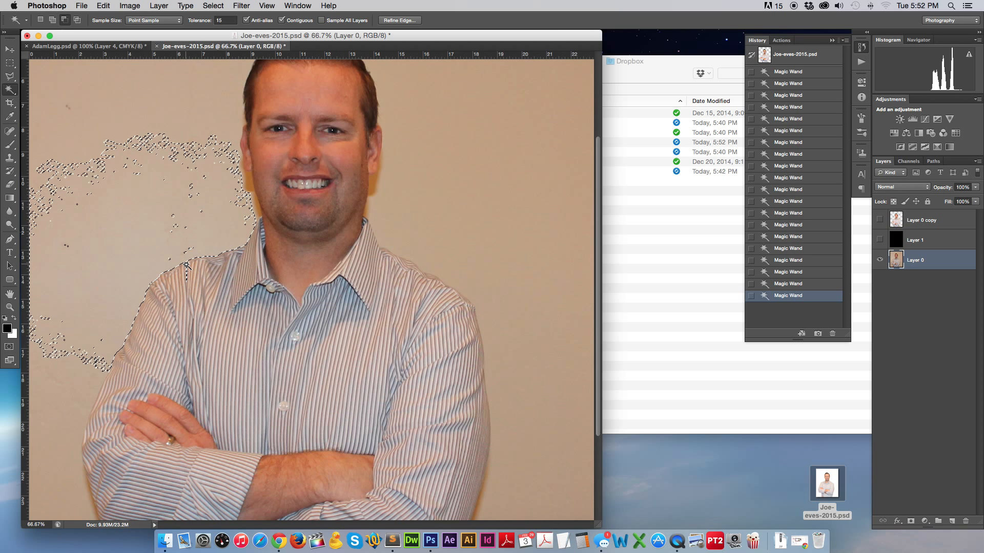
key("alt")
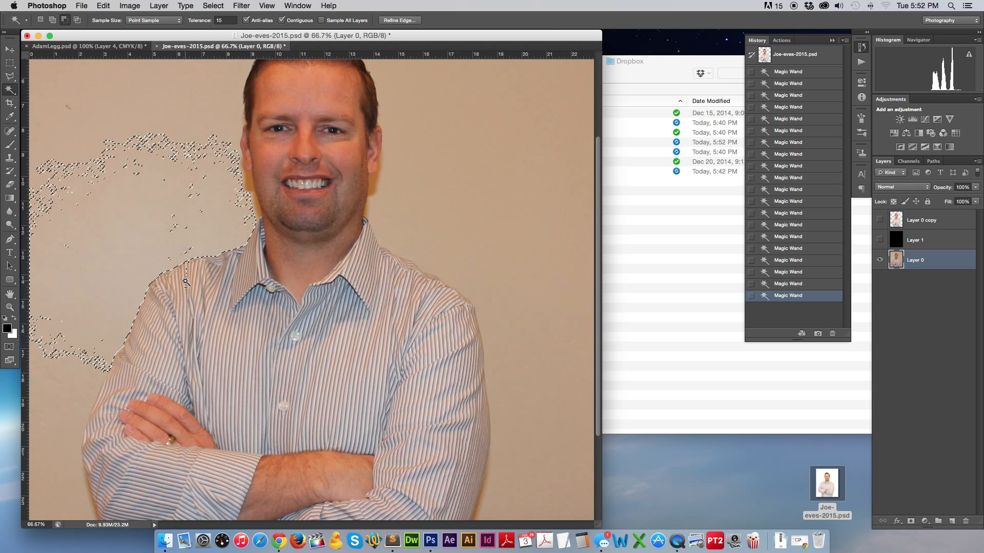
key("super+equal")
key("super+equal")
key("super+equal")
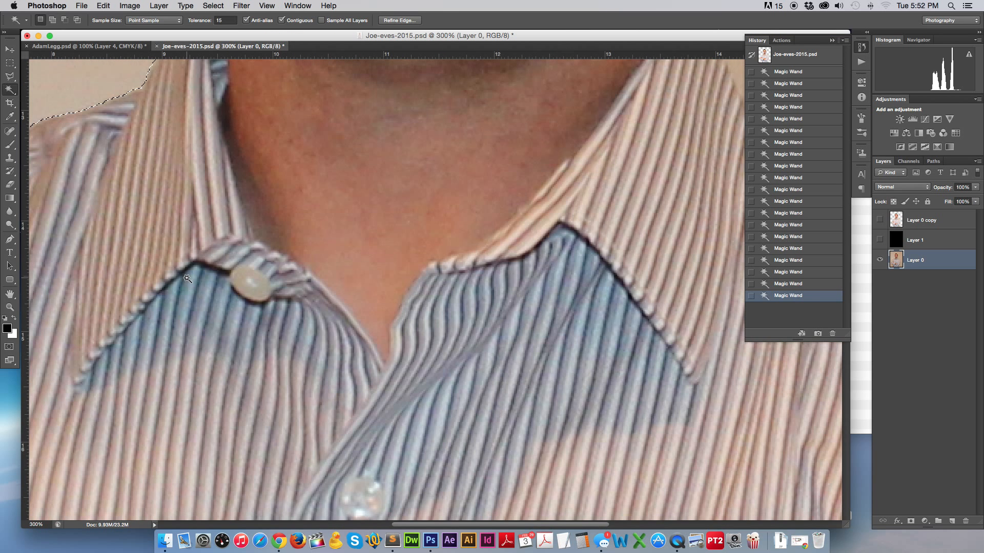
Add the slivers and notch along the left shoulder, undoing a pick that spread too far.
scroll(187, 275, "left", 10)
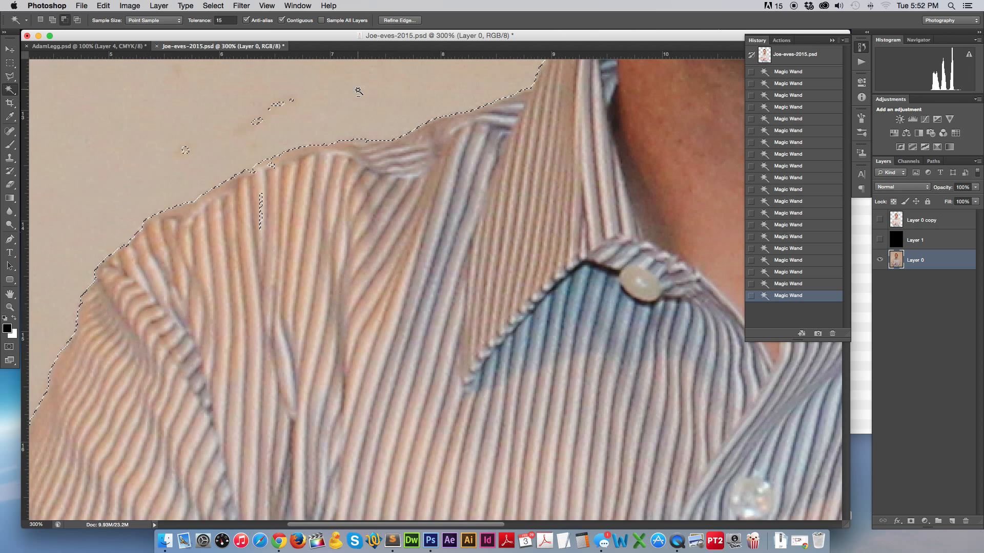
left_click(260, 223)
left_click(272, 168)
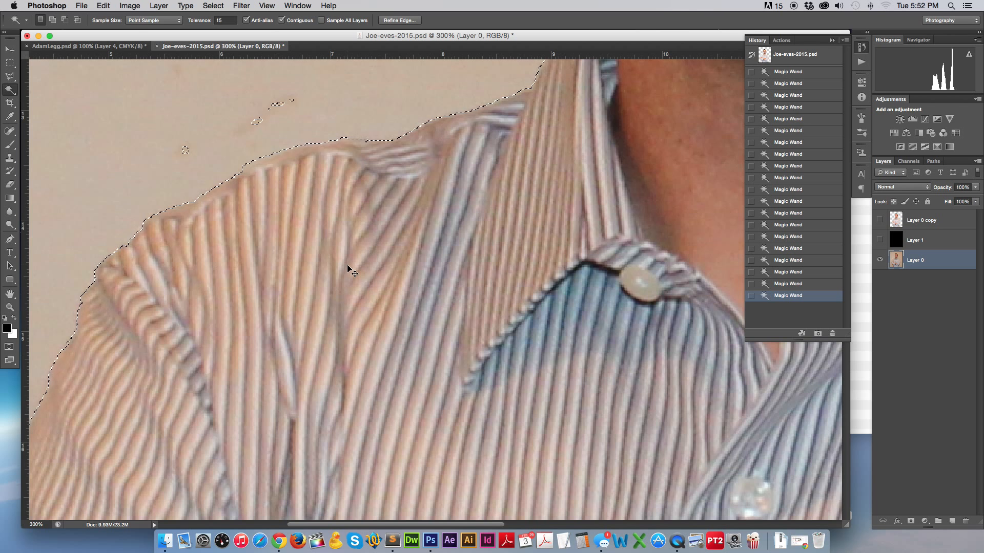
key("super+minus")
key("super+minus")
key("super+minus")
key("super+minus")
key("super+minus")
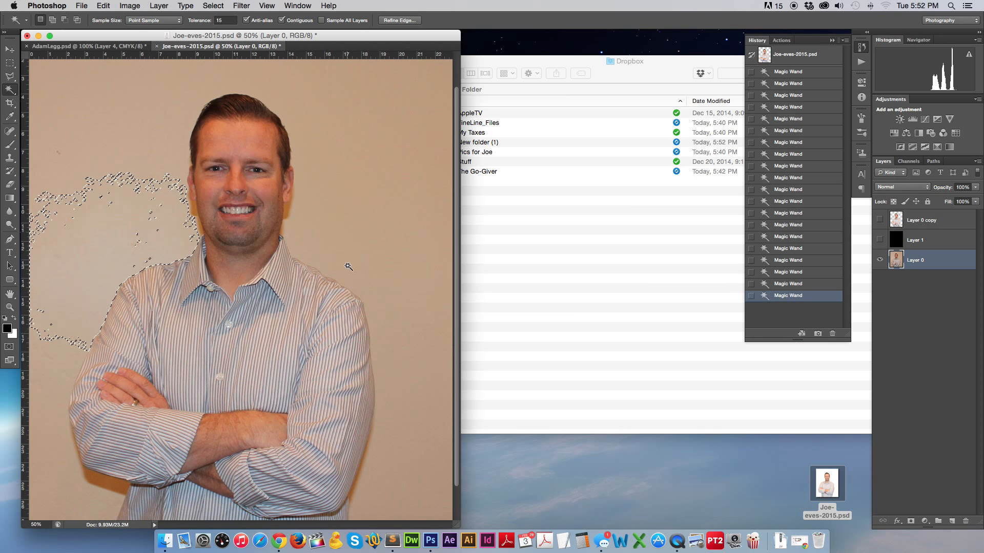
left_click(143, 125, "shift")
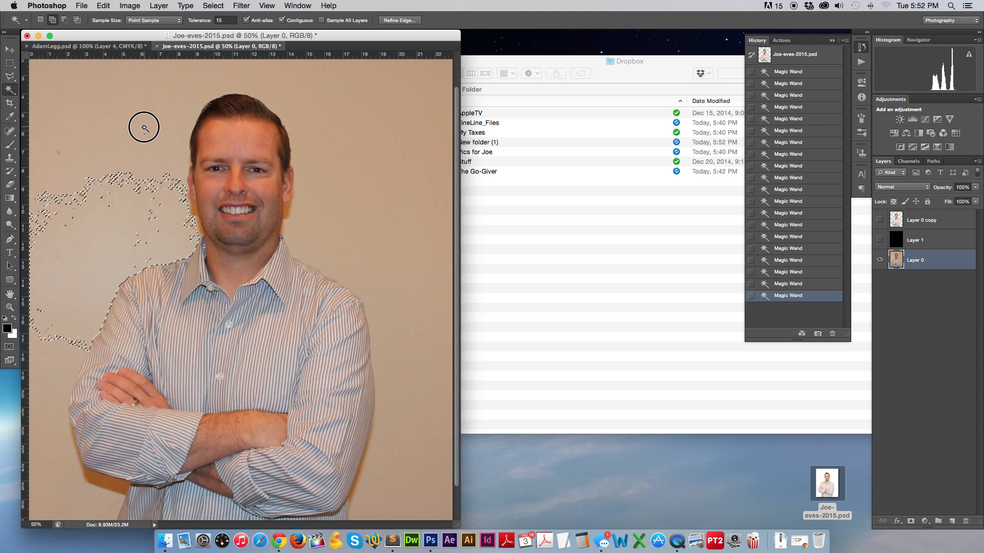
left_click(239, 204, "alt")
left_click(225, 20)
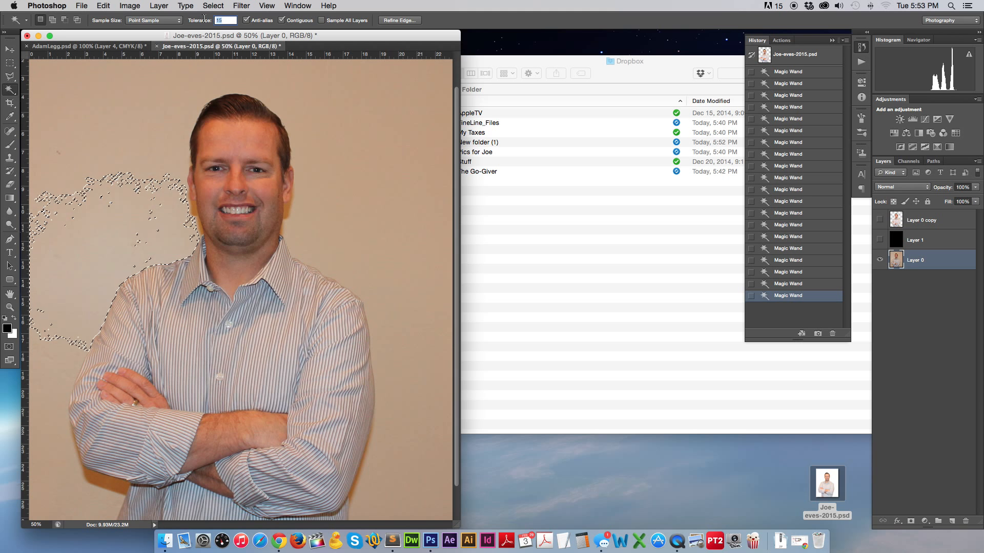
At Magic Wand tolerance 10, select the wall around the man, then reselect it in one pick.
type("10")
key("Return")
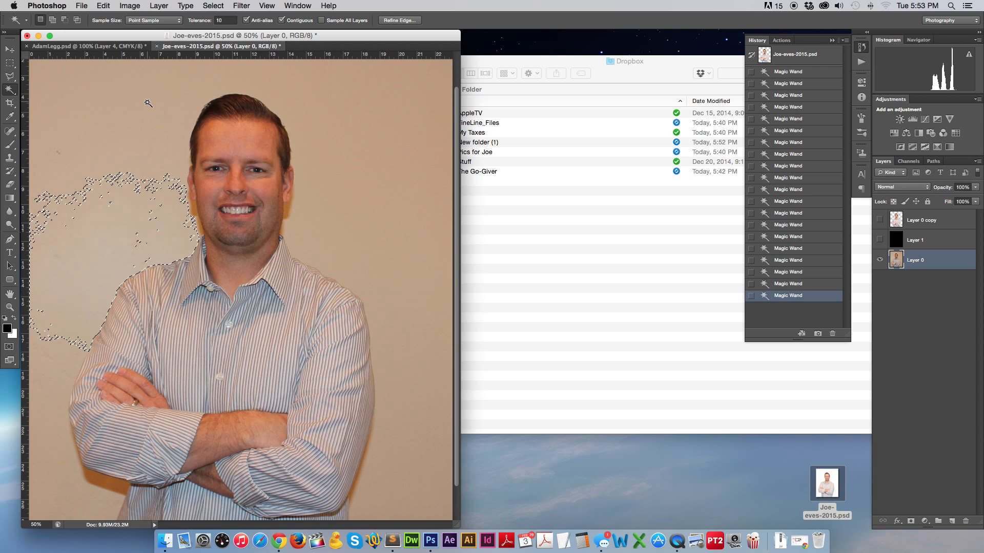
left_click(390, 362, "shift")
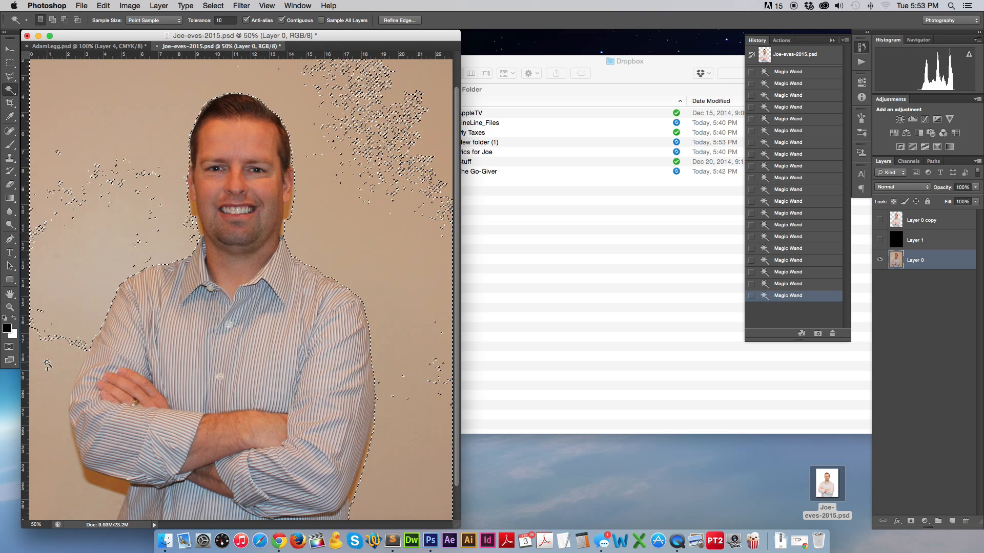
left_click(57, 396, "shift")
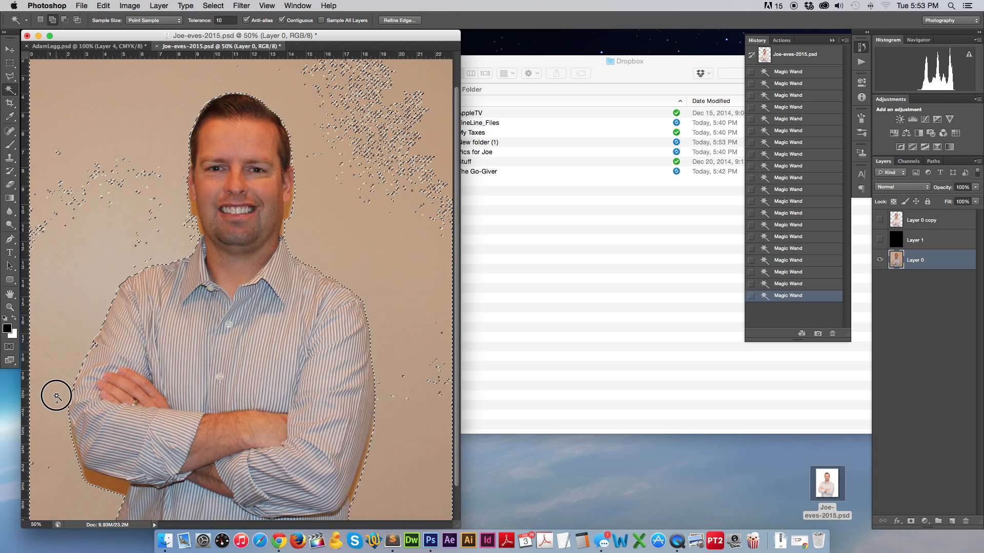
left_click(114, 198, "shift")
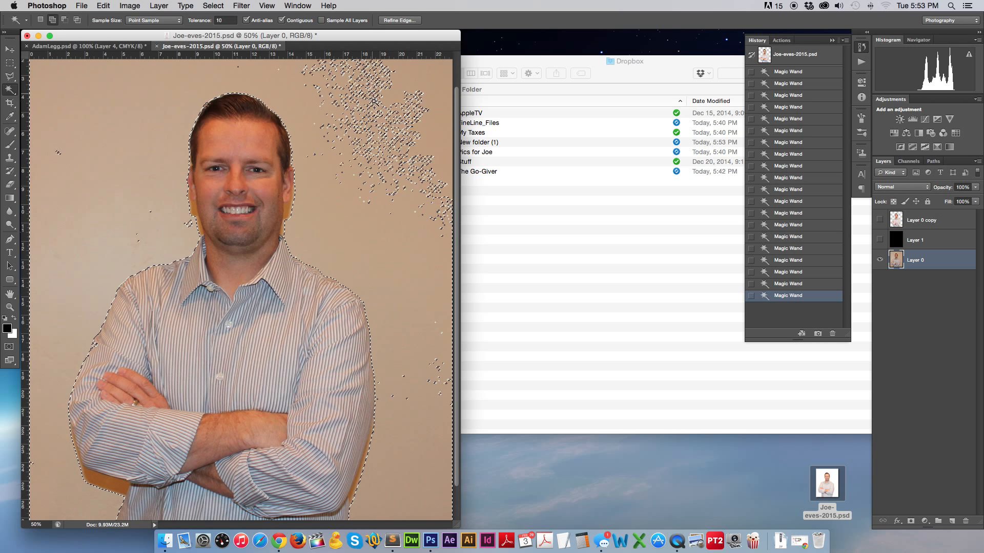
left_click(368, 150, "shift")
left_click(409, 209, "shift")
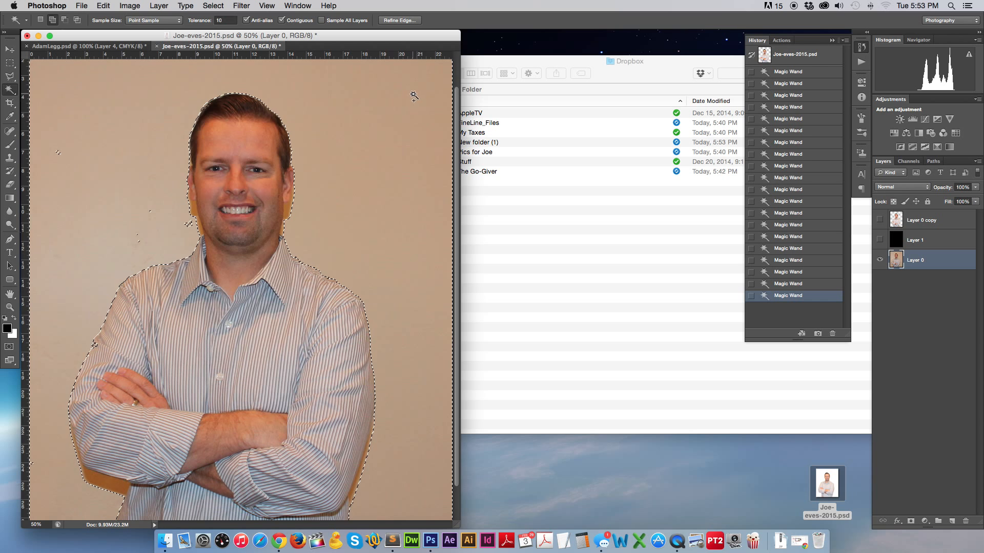
left_click(57, 154, "shift")
key("super+d")
left_click(62, 155)
Invert the selection to the man, paste him as Layer 2, and hide Layer 0.
key("super+shift+i")
key("super+x")
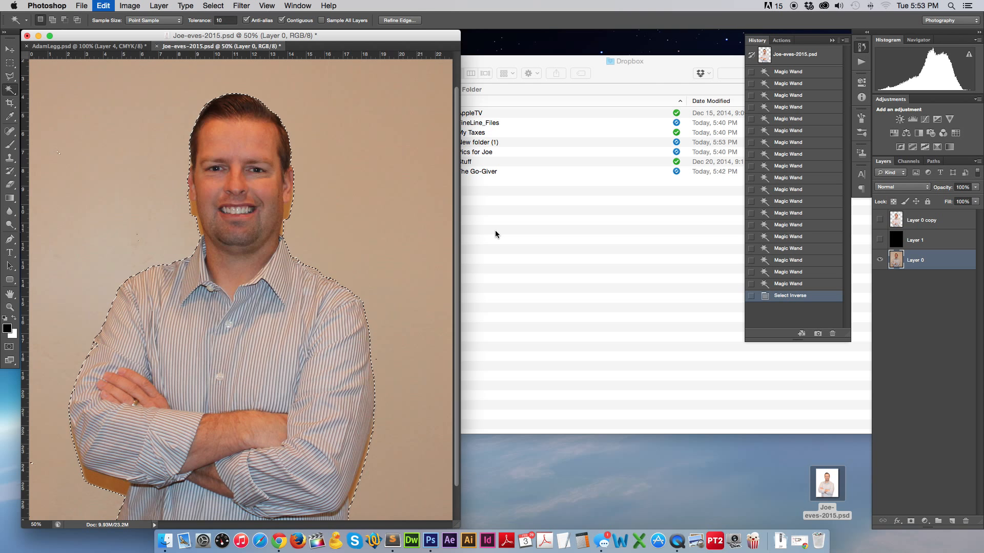
key("super+z")
key("super+c")
key("super+v")
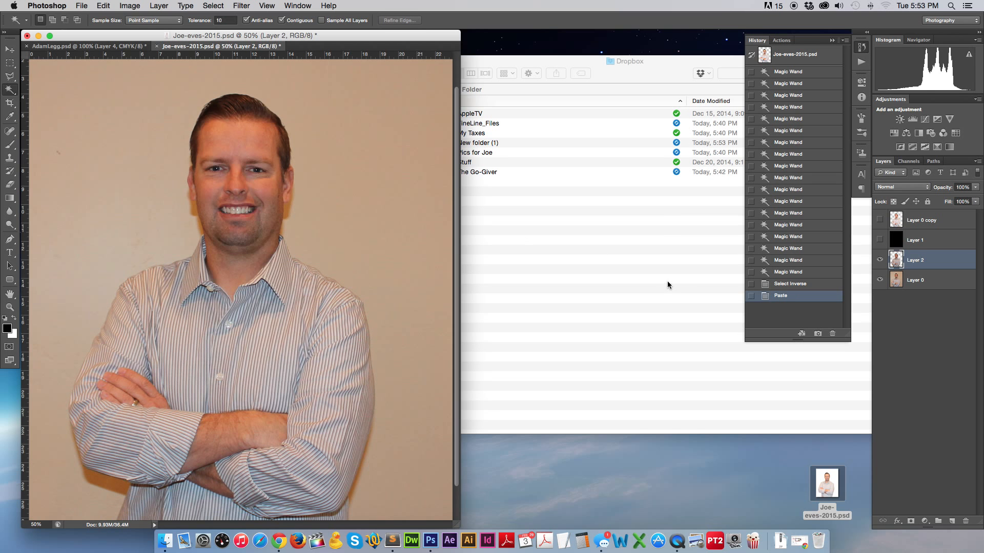
left_click(880, 279)
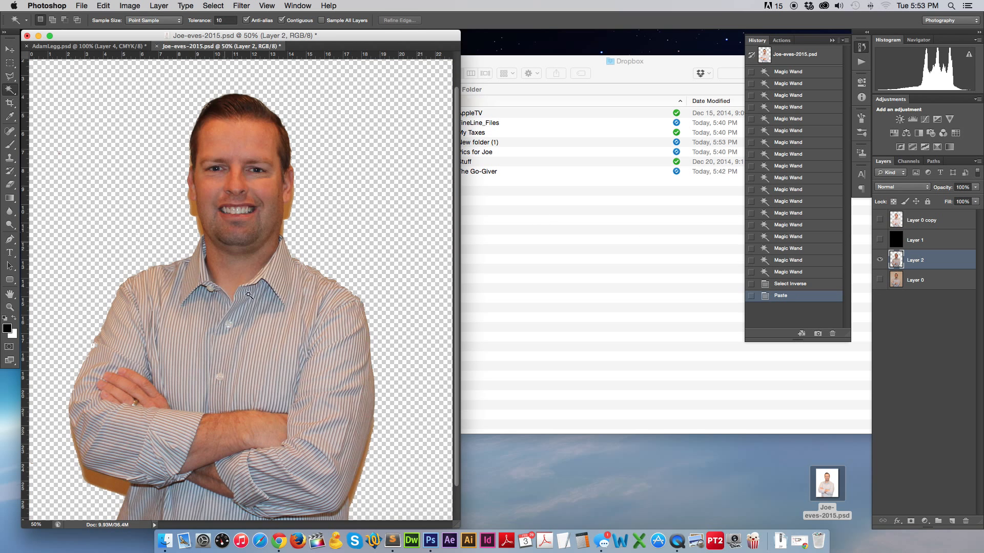
Lasso and delete the orange wall strip beside the man's left jaw.
left_click(10, 306)
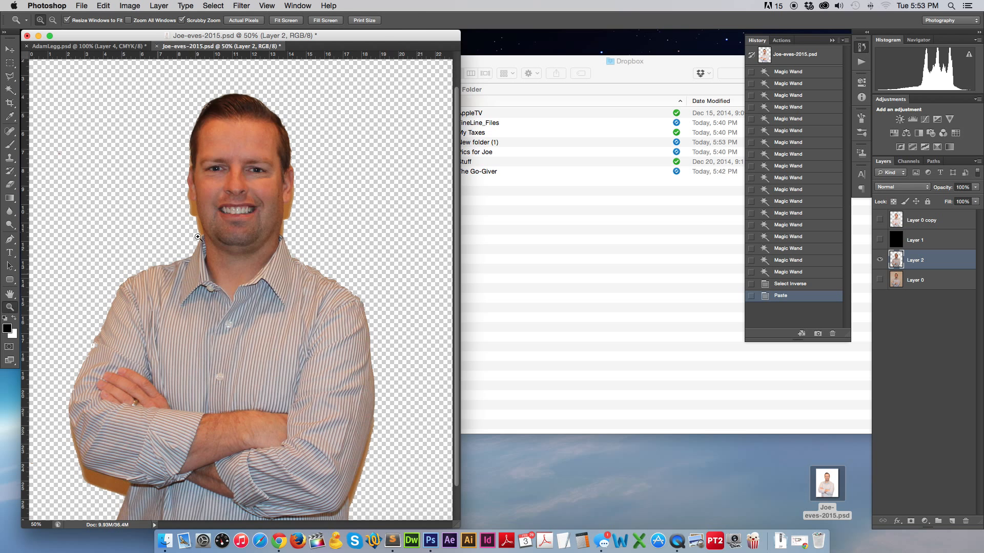
left_click(223, 210)
left_click(300, 271)
left_click(301, 271)
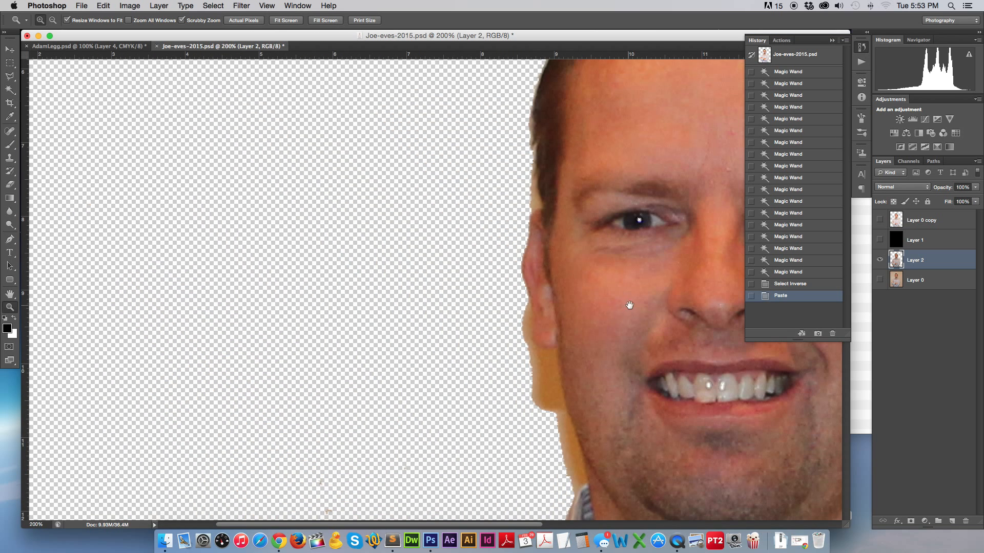
left_click_drag(629, 305, 202, 116)
left_click(234, 227)
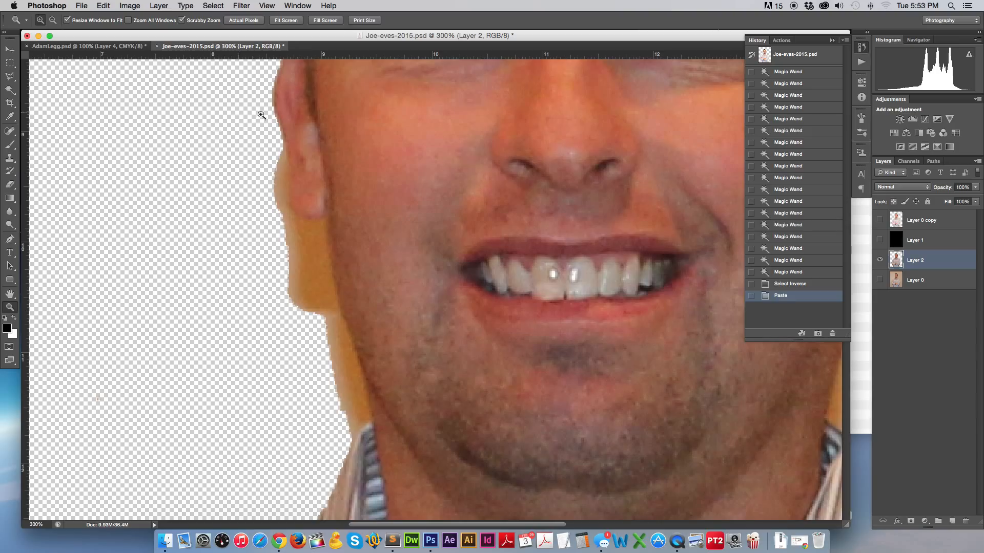
left_click(13, 77)
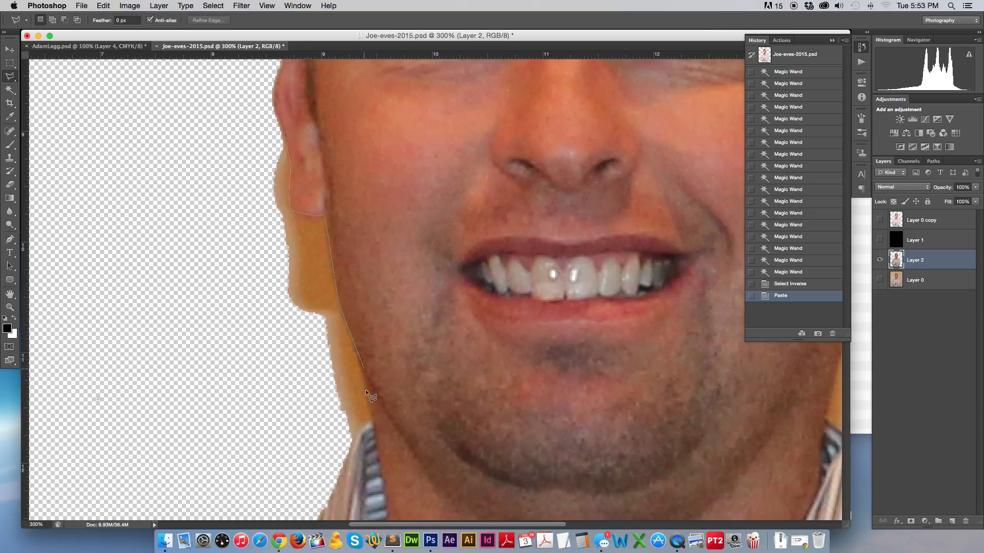
left_click(372, 413)
left_click(359, 431)
left_click(310, 430)
left_click(179, 226)
left_click(235, 152)
left_click(281, 131)
key("Delete")
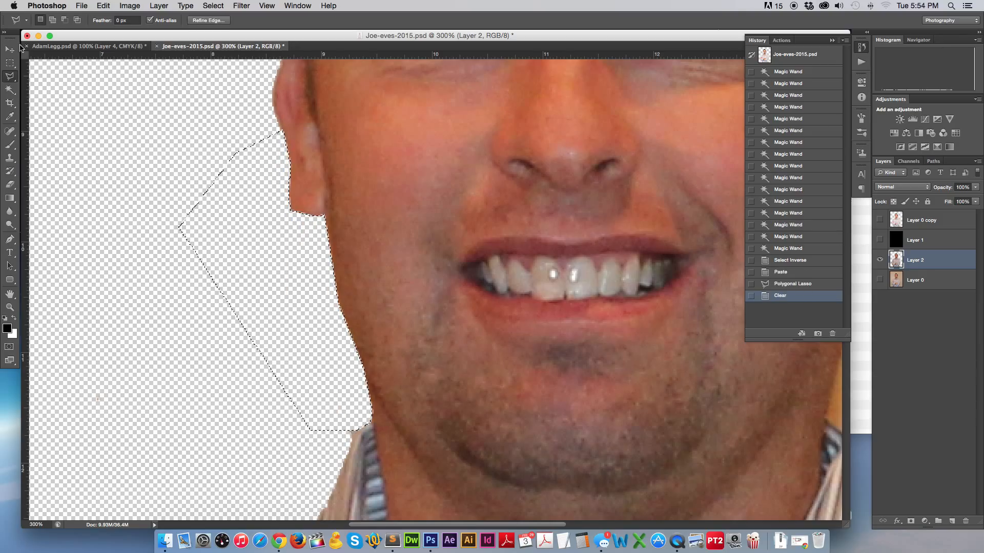
Deselect and erase leftover fringe along the jaw and neck edge.
left_click(9, 60)
left_click(194, 128)
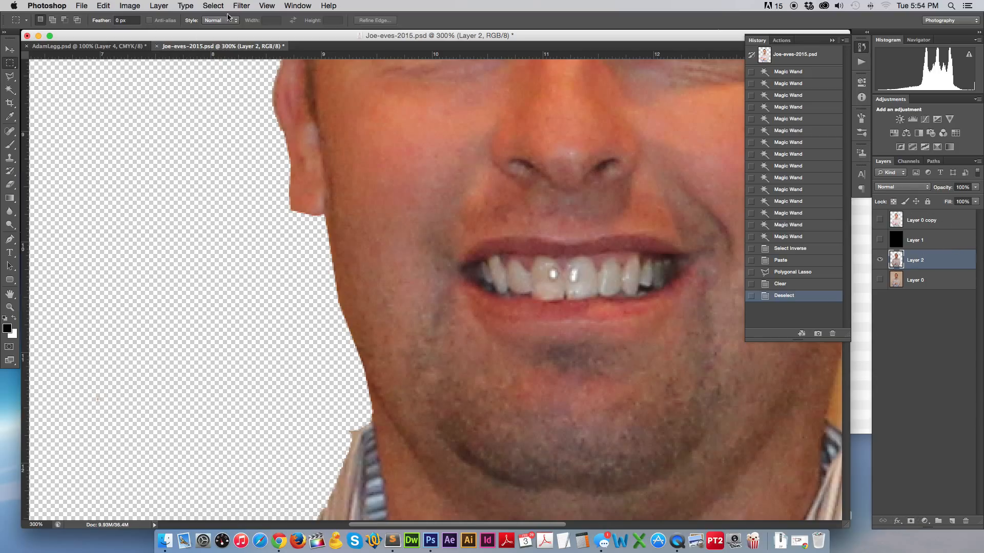
left_click(9, 187)
left_click_drag(272, 215, 259, 202)
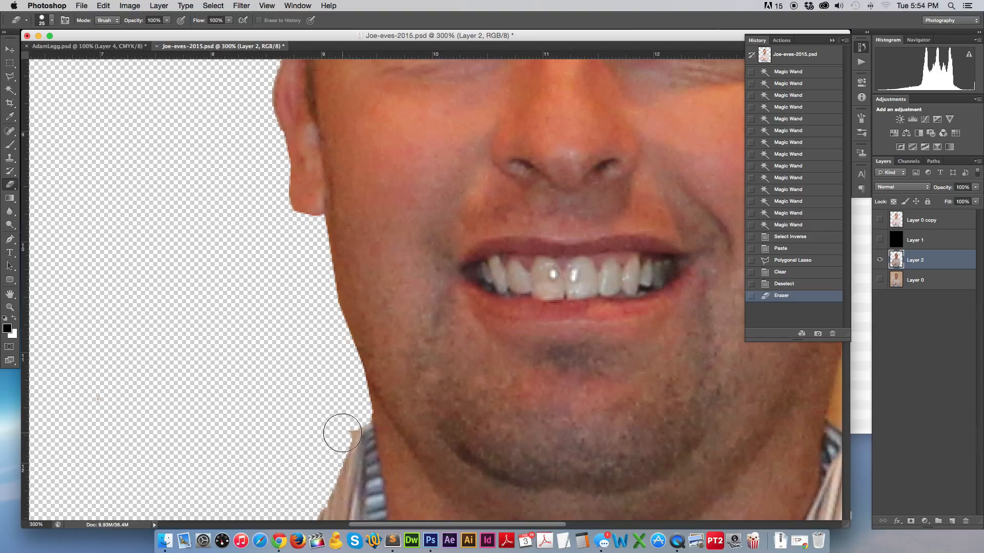
left_click_drag(342, 433, 318, 472)
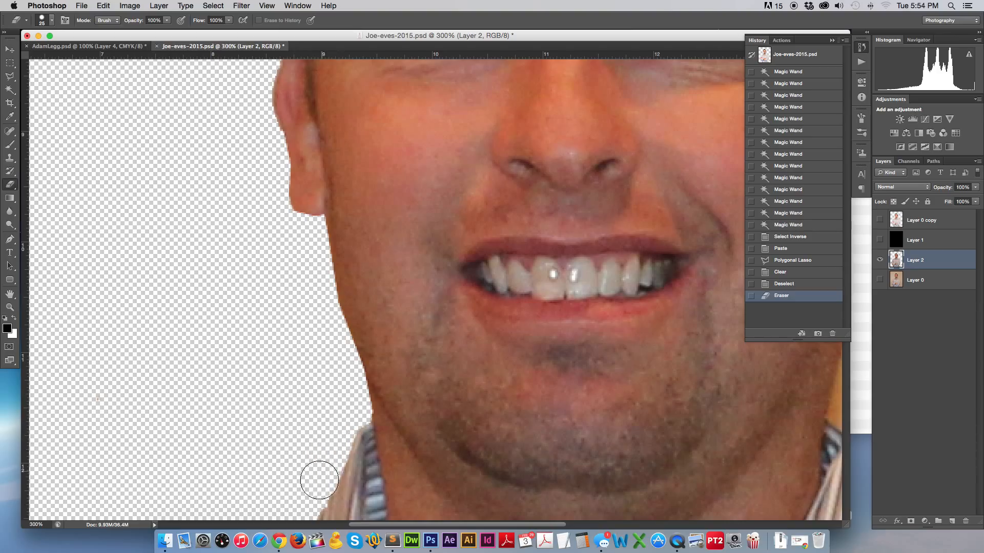
left_click(6, 52)
left_click(9, 79)
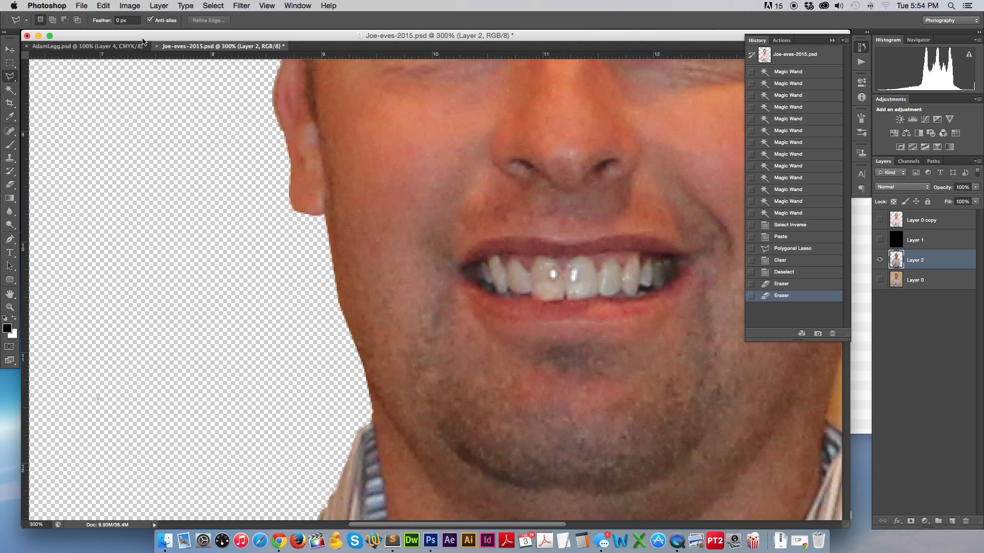
Trace the orange strip from the collar up the right jaw to the ear with the Polygonal Lasso.
scroll(302, 269, "down", 10)
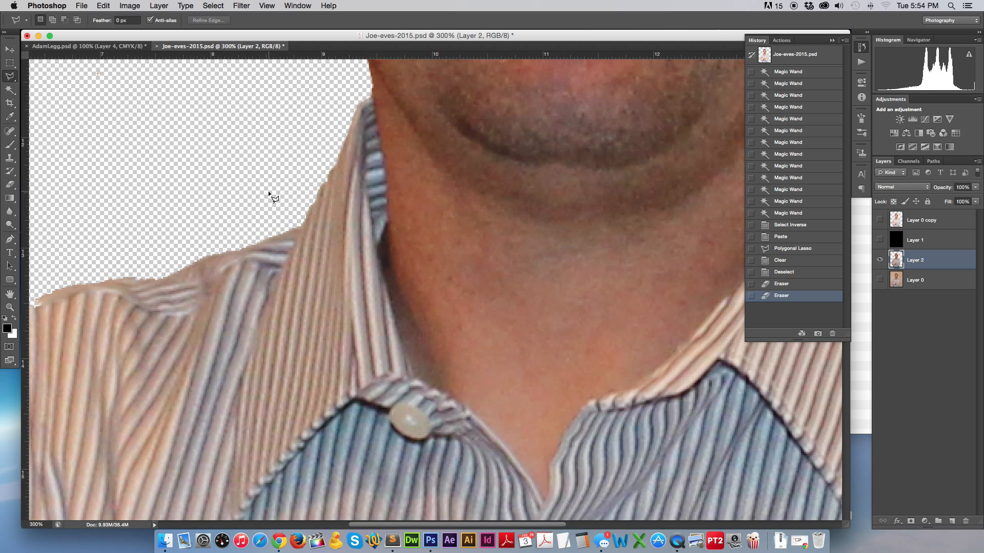
scroll(269, 190, "right", 10)
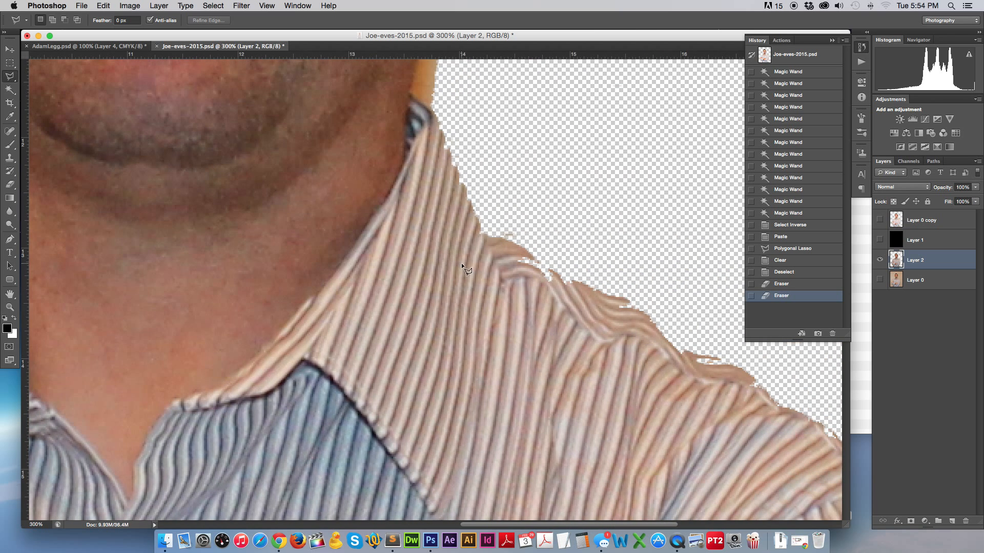
scroll(461, 262, "up", 5)
left_click(444, 330)
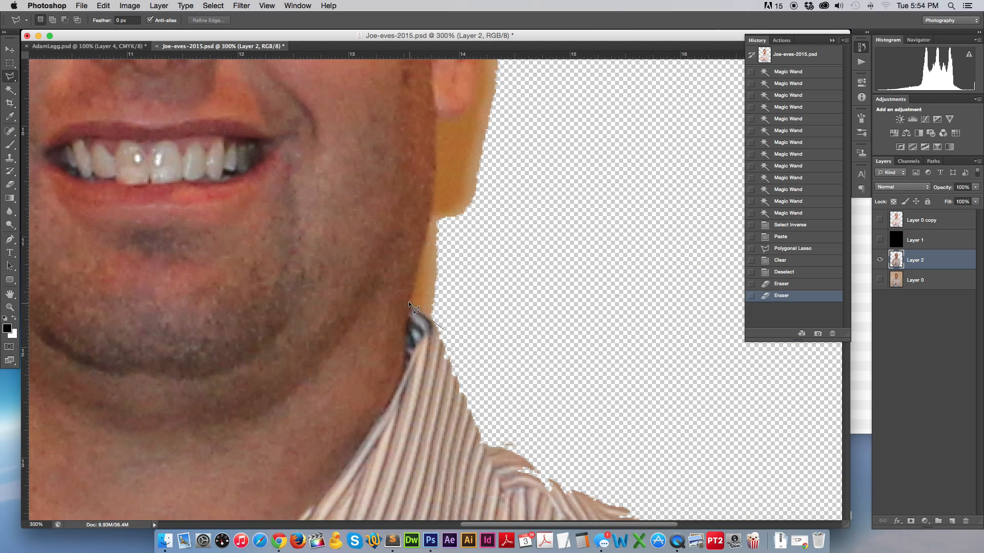
left_click(409, 302)
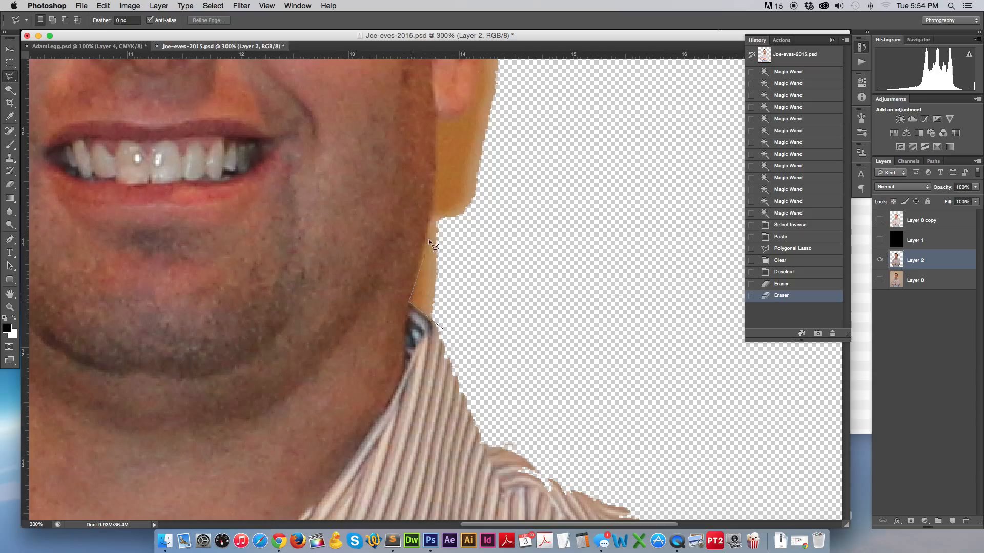
left_click(437, 114)
left_click(464, 111)
scroll(512, 128, "up", 3)
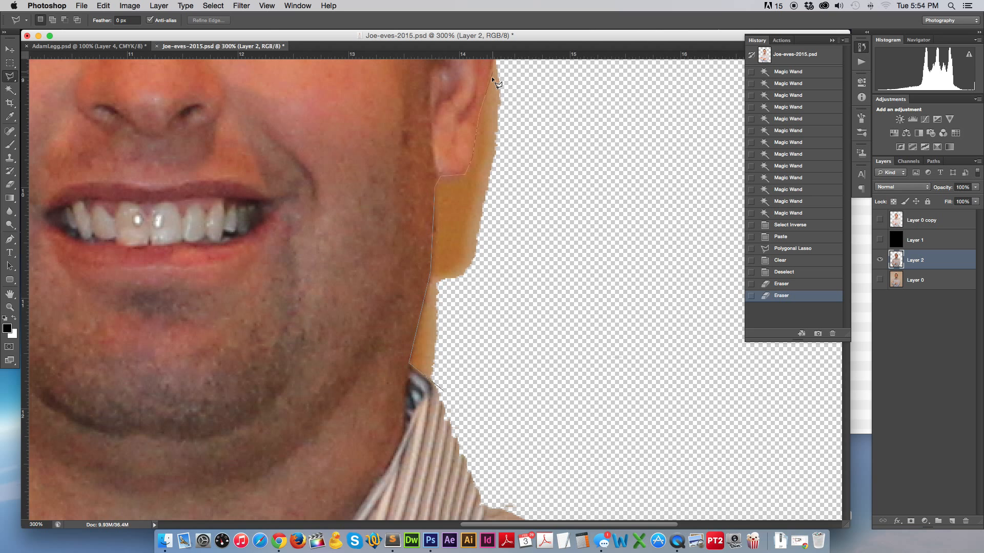
scroll(492, 74, "up", 3)
left_click(495, 113)
scroll(513, 169, "up", 5)
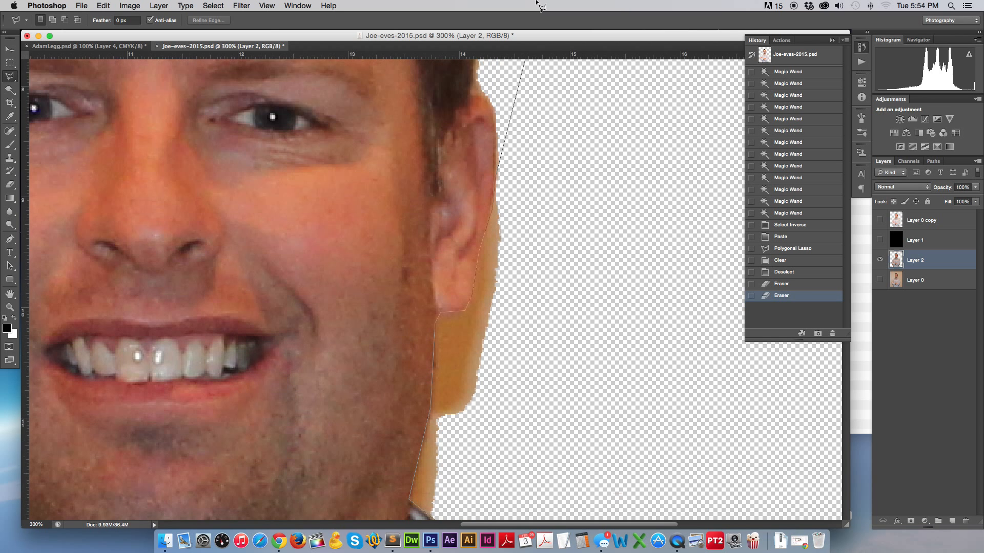
Close the outline around the strip through the transparent area and delete it.
left_click(498, 174)
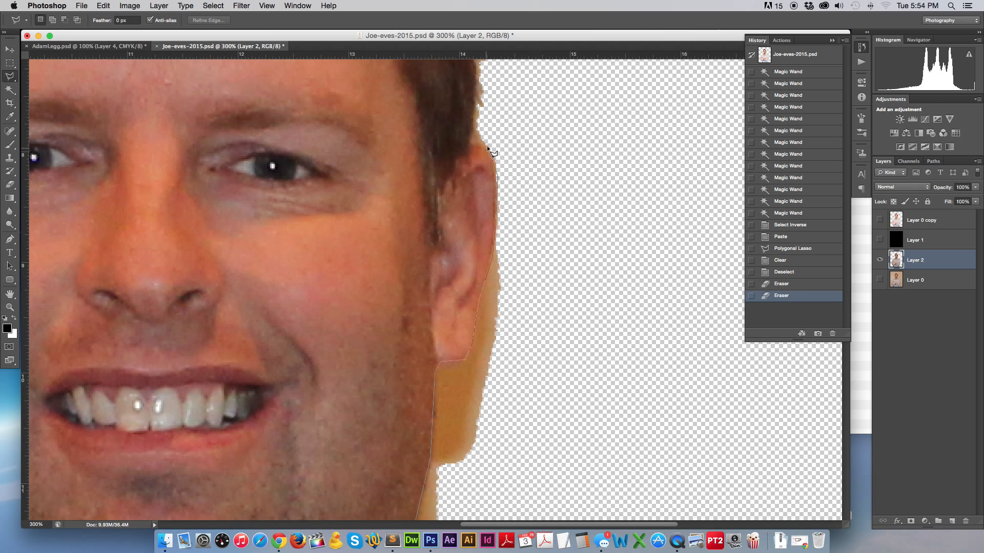
left_click(473, 141)
left_click(546, 92)
left_click(610, 453)
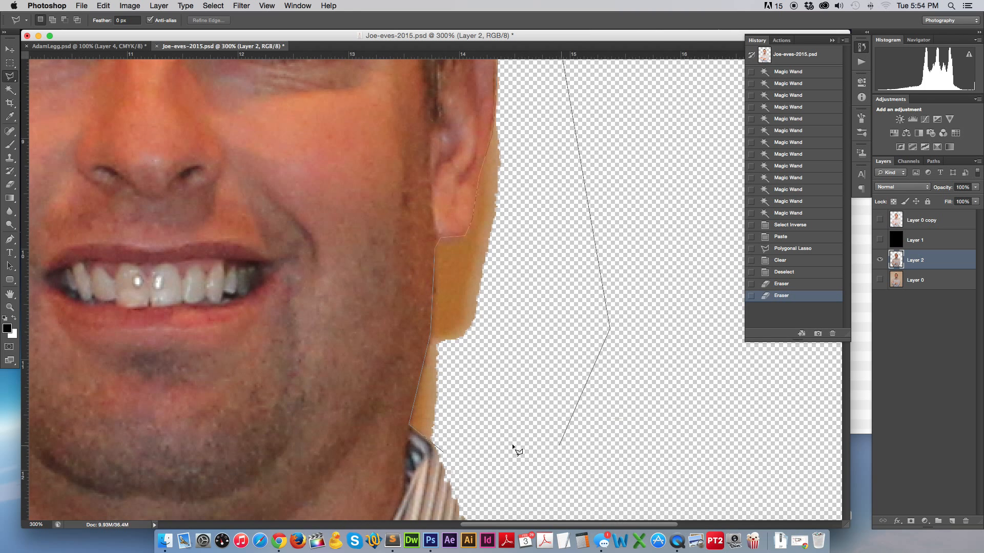
left_click(543, 444)
left_click(443, 450)
key("BackSpace")
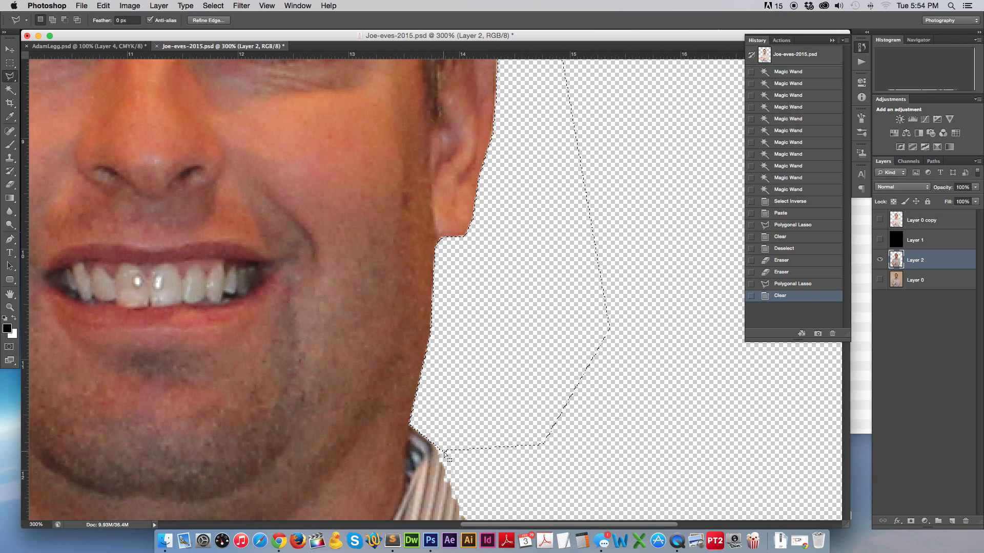
Zoom out to the whole portrait and drop the selection.
key("super+minus")
key("super+minus")
key("super+minus")
key("super+minus")
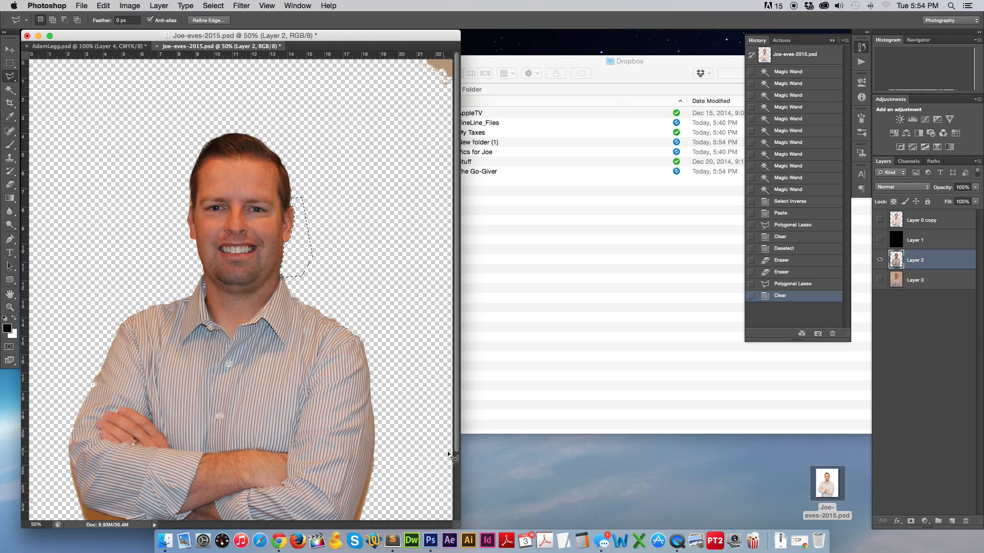
left_click(10, 62)
key("super+d")
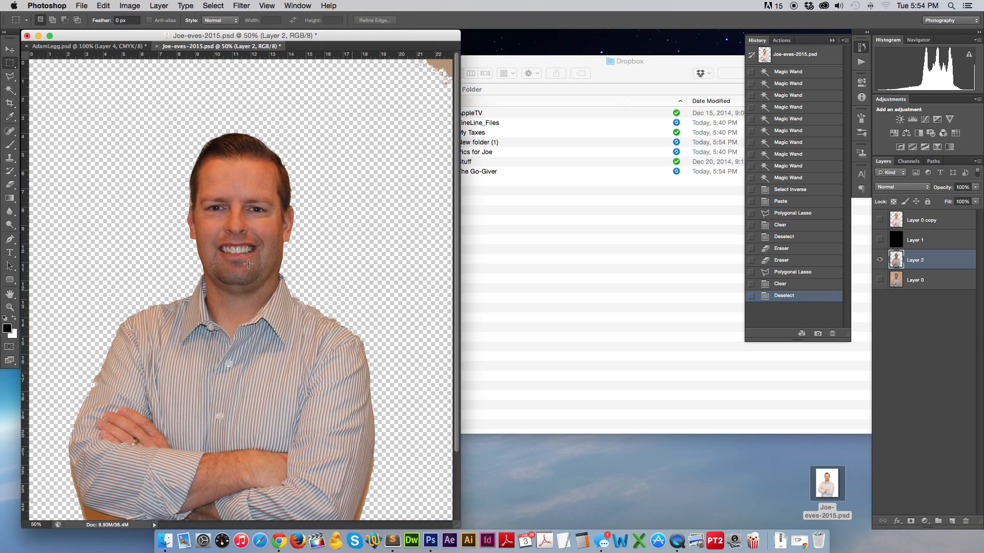
scroll(236, 257, "down", 1)
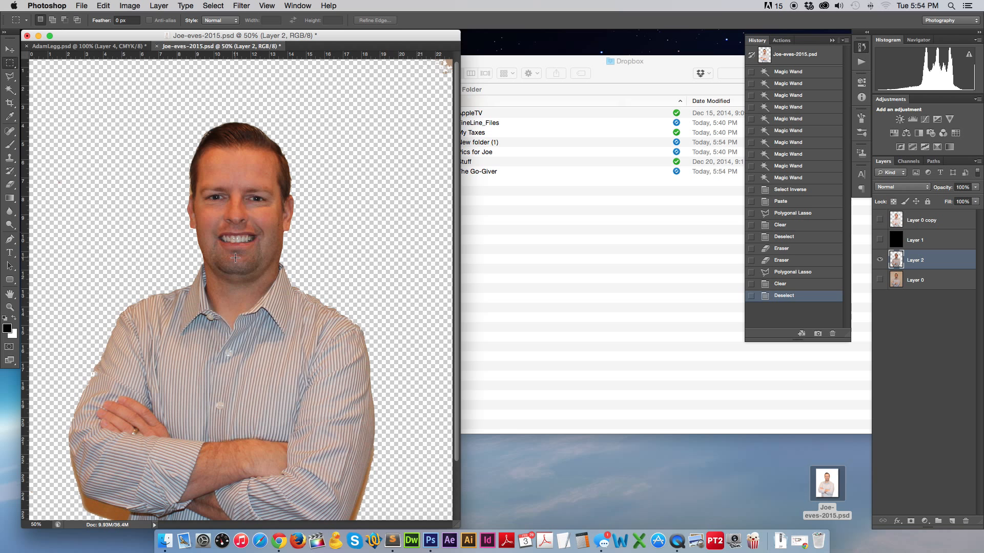
left_click(10, 159)
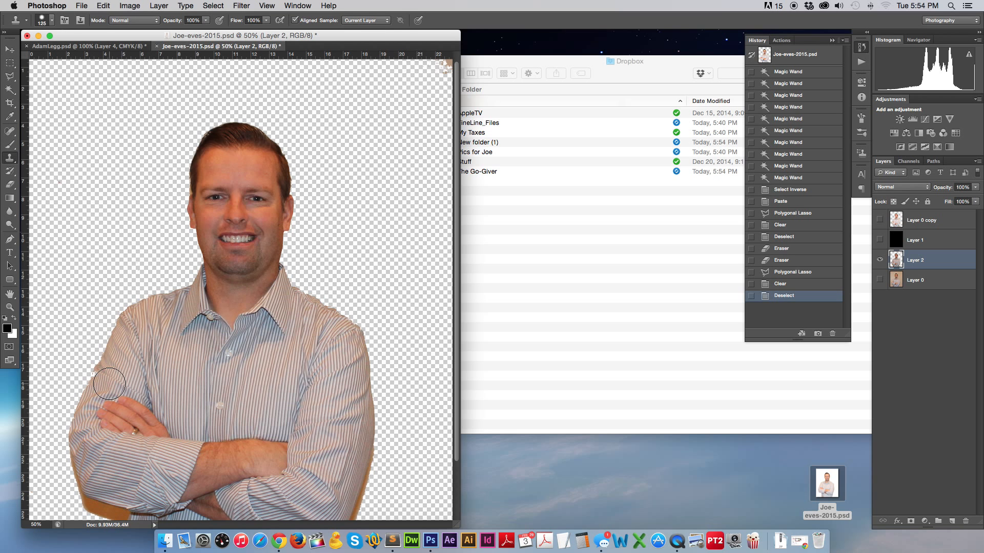
At 300% with rulers shown, clone shirt stripes over the patchy sleeve edge using a 40 brush.
key("super+1")
key("super+plus")
key("super+plus")
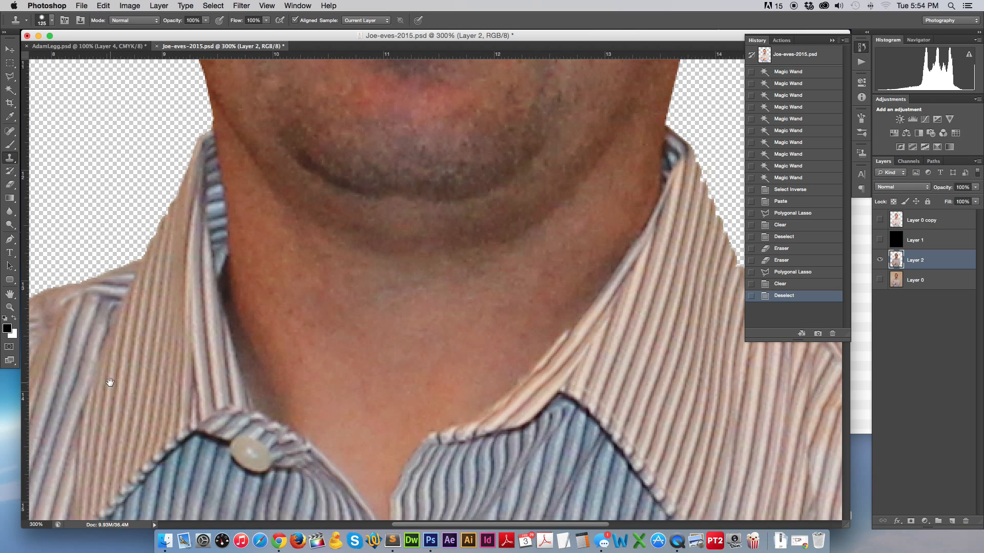
scroll(493, 219, "down", 5)
scroll(494, 219, "left", 5)
key("super+r")
scroll(468, 248, "down", 4)
scroll(468, 248, "left", 5)
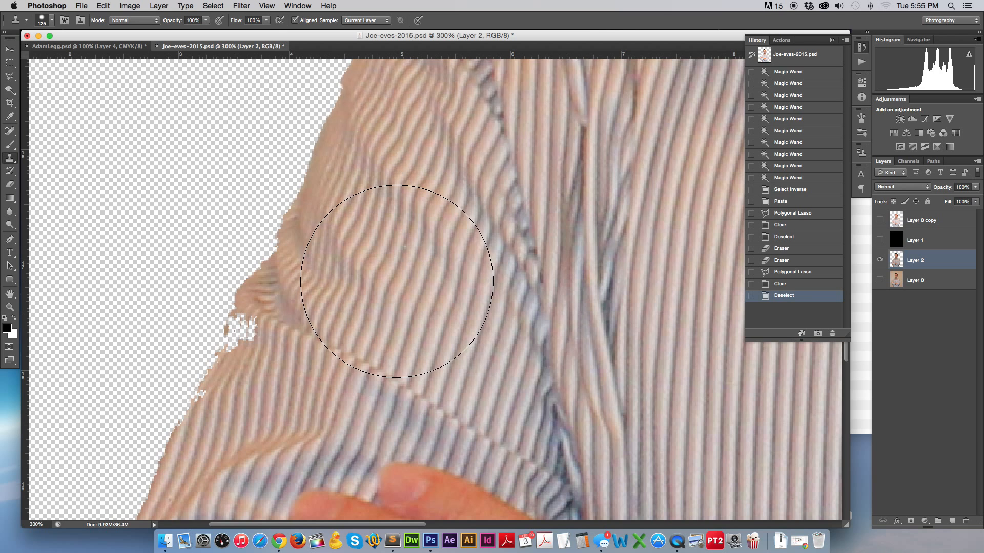
key("bracketleft")
key("bracketleft")
key("bracketleft")
key("bracketleft")
key("bracketleft")
key("bracketleft")
key("bracketleft")
key("bracketleft")
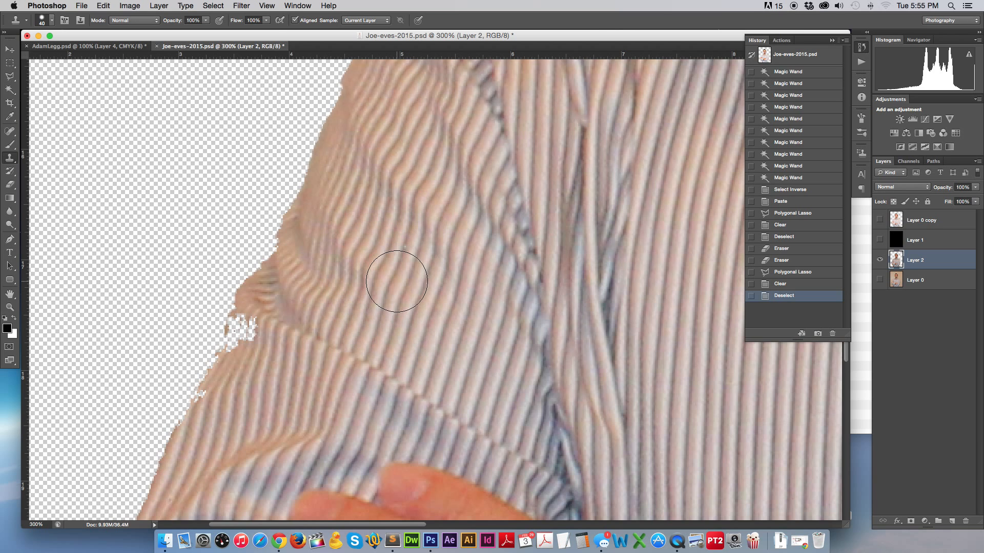
left_click(280, 374, "alt")
mouse_move(280, 374)
left_mouse_down()
mouse_move(264, 384)
mouse_move(238, 347)
mouse_move(253, 329)
mouse_move(232, 362)
mouse_move(240, 363)
left_mouse_up()
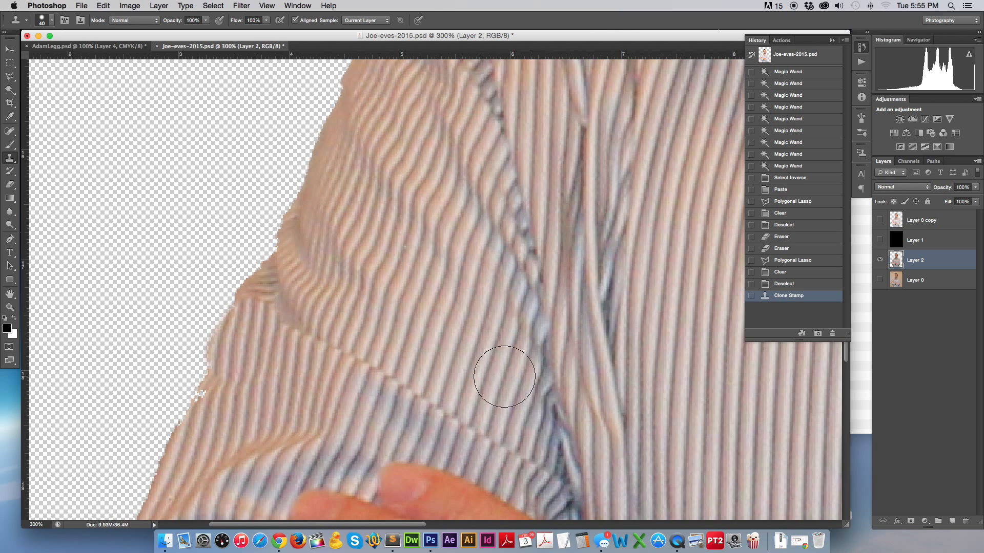
Shrink the clone brush to 10 and clone stripes over the jagged shirt edge.
scroll(433, 229, "down", 8)
scroll(433, 228, "left", 8)
key("bracketleft")
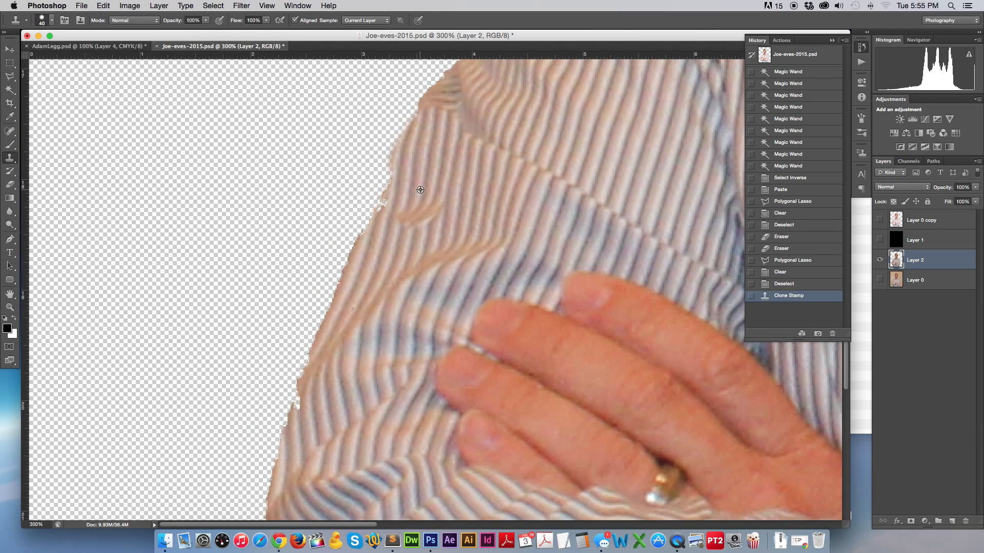
key("bracketleft")
key("bracketleft")
key("bracketleft")
key("bracketleft")
key("bracketleft")
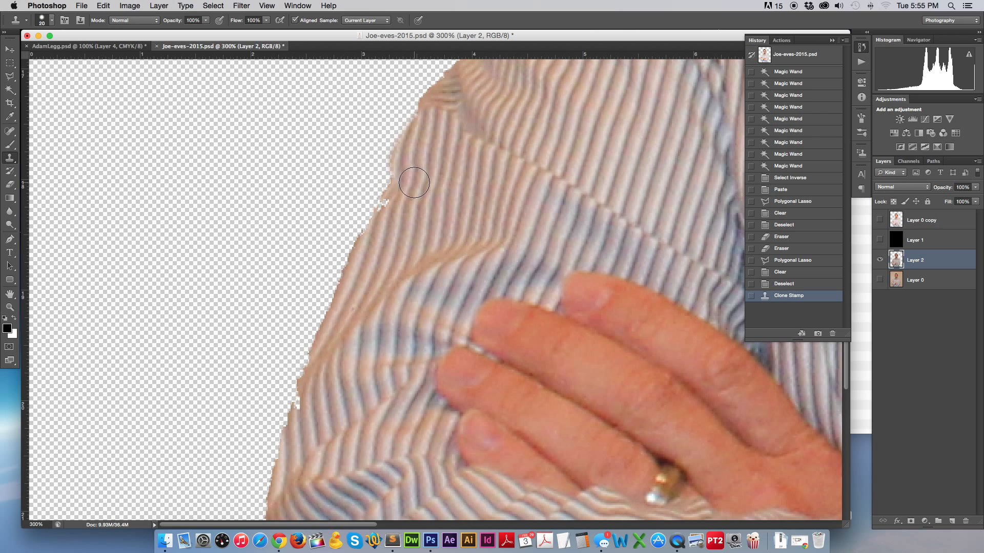
left_click(412, 169, "alt")
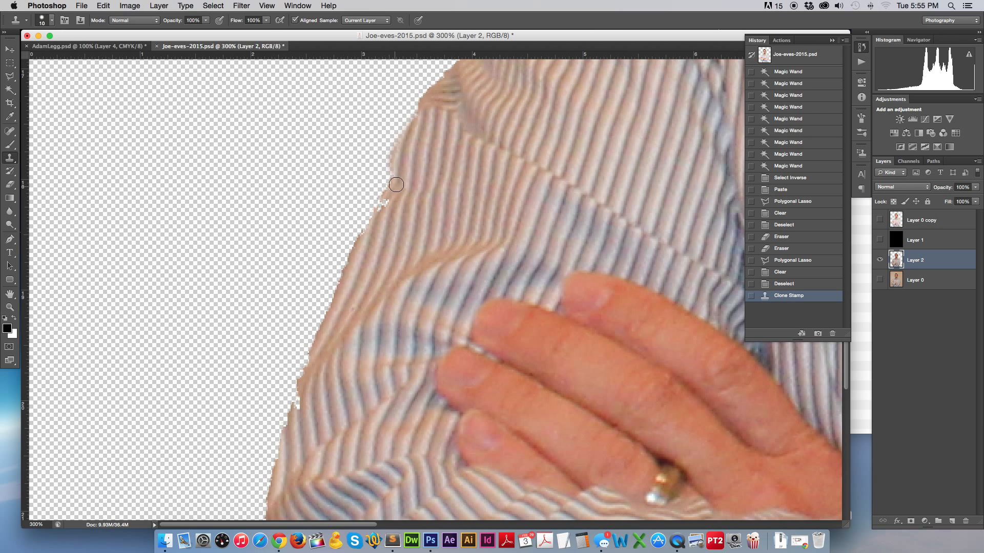
mouse_move(393, 178)
left_mouse_down()
mouse_move(362, 243)
mouse_move(391, 187)
left_mouse_up()
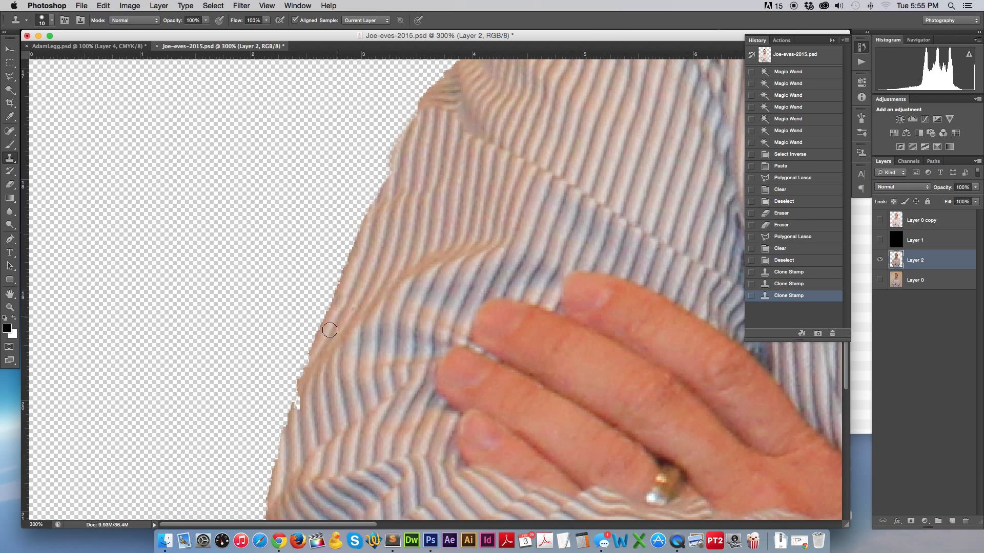
Clone from a fresh source to fill the shirt edge near the hand, then zoom out.
left_click(311, 392, "alt")
left_click_drag(299, 402, 292, 420)
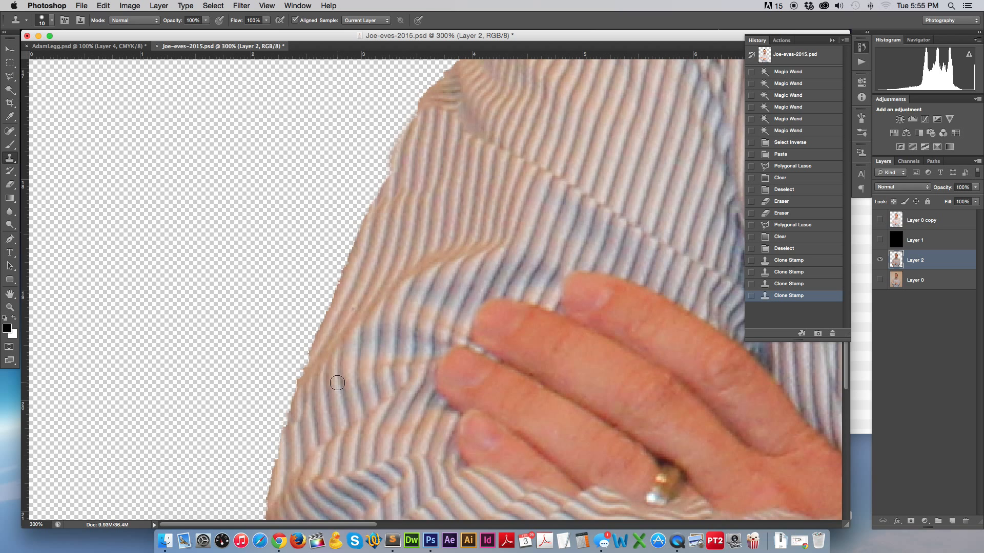
scroll(337, 382, "down", 5)
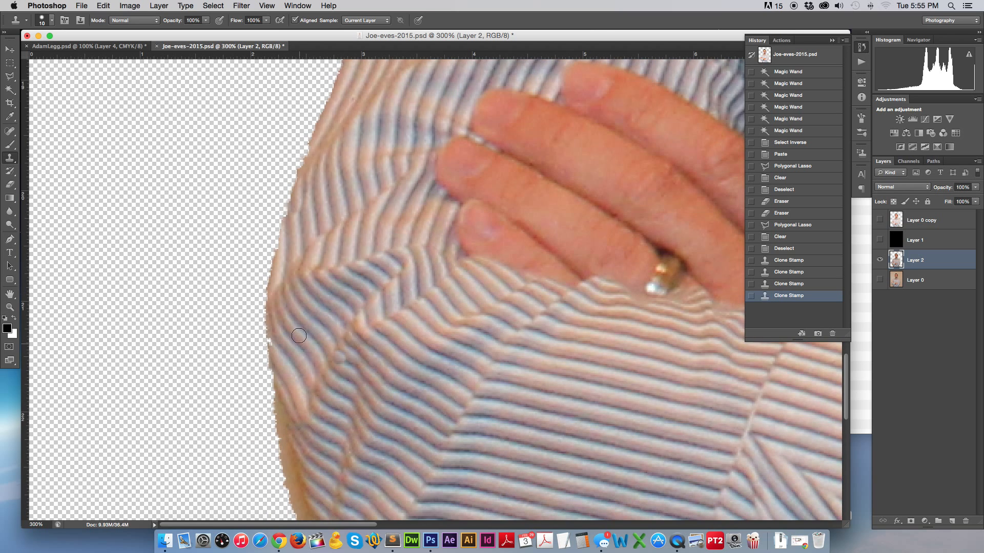
left_click_drag(276, 340, 279, 367)
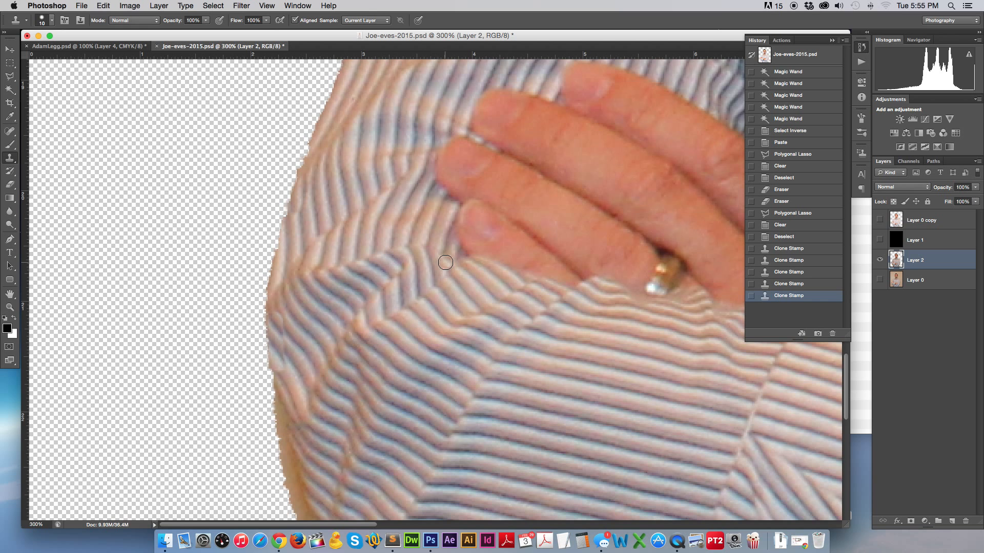
key("super+minus")
key("super+minus")
key("super+minus")
key("super+minus")
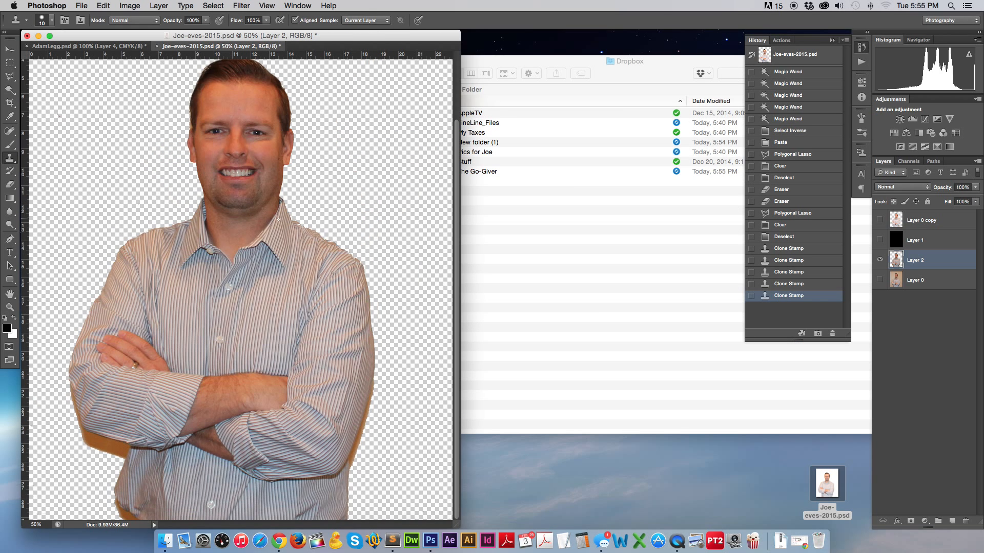
scroll(278, 220, "up", 3)
Erase the peach patch at the canvas top-right and move Layer 2 to the top of the stack.
key("e")
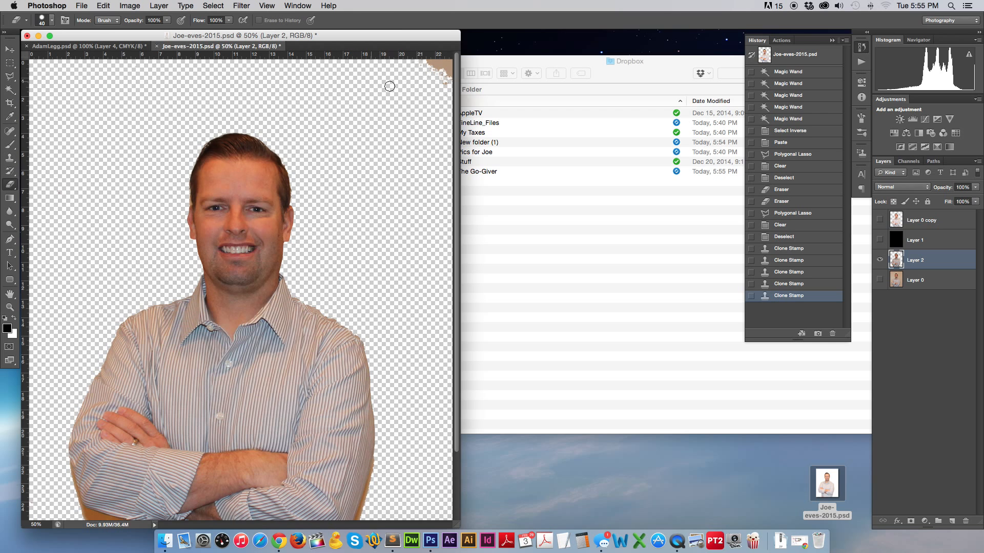
key("bracketright")
key("bracketright")
key("bracketright")
key("bracketright")
mouse_move(418, 67)
left_mouse_down()
mouse_move(443, 87)
mouse_move(438, 50)
left_mouse_up()
scroll(136, 156, "down", 3)
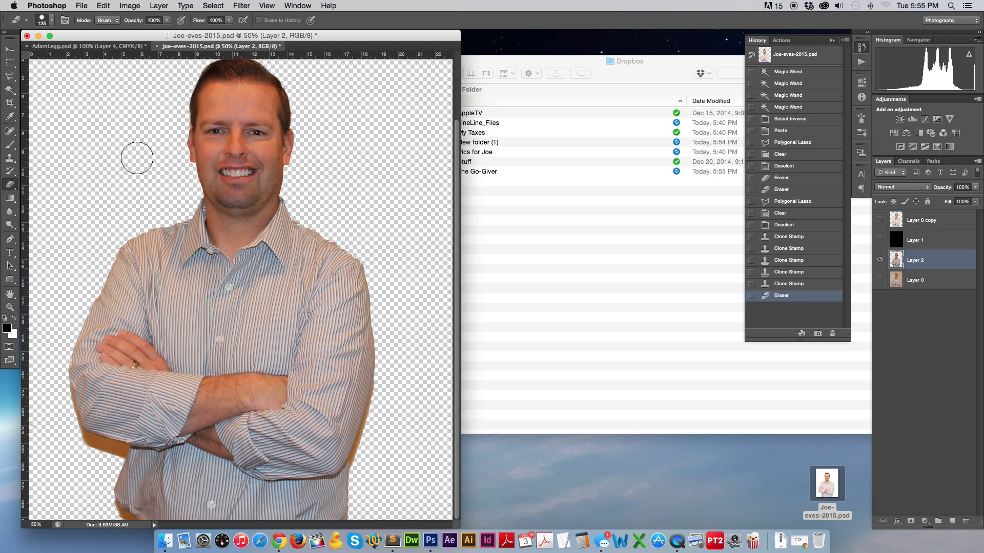
left_click(10, 77)
key("super+bracketright")
key("super+bracketright")
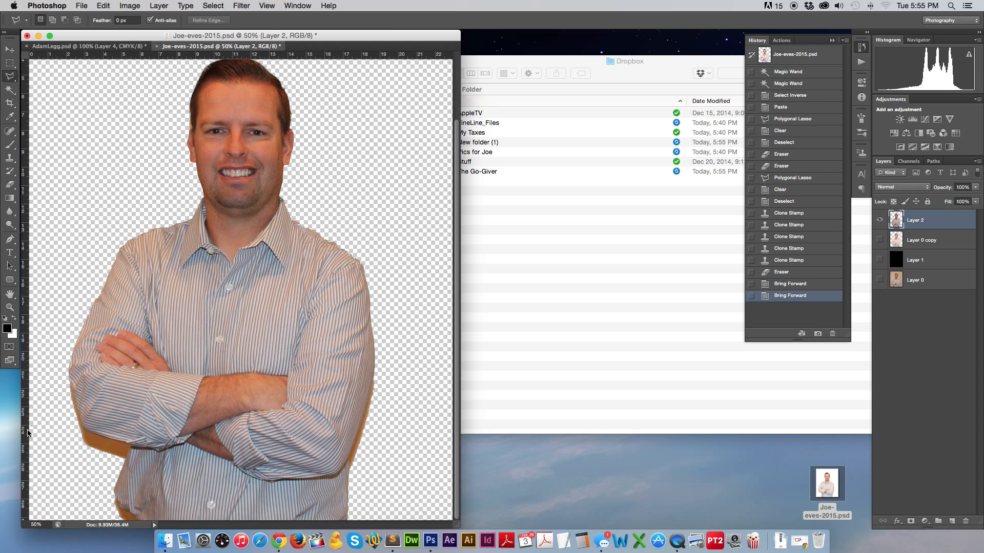
At 200% zoom, lasso the orange area beside the sleeve and cuff and delete it.
key("super+equal")
key("super+equal")
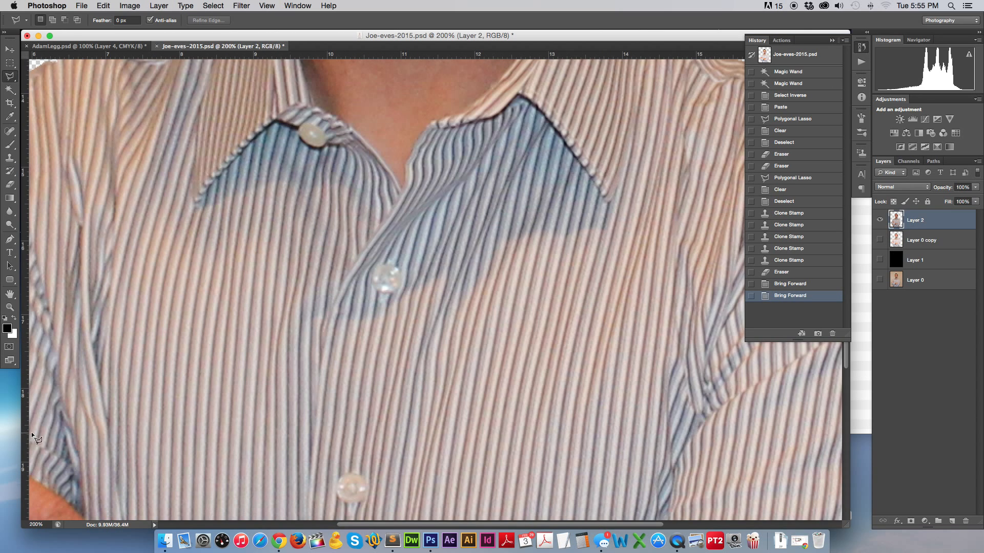
scroll(85, 447, "down", 15)
scroll(86, 447, "left", 10)
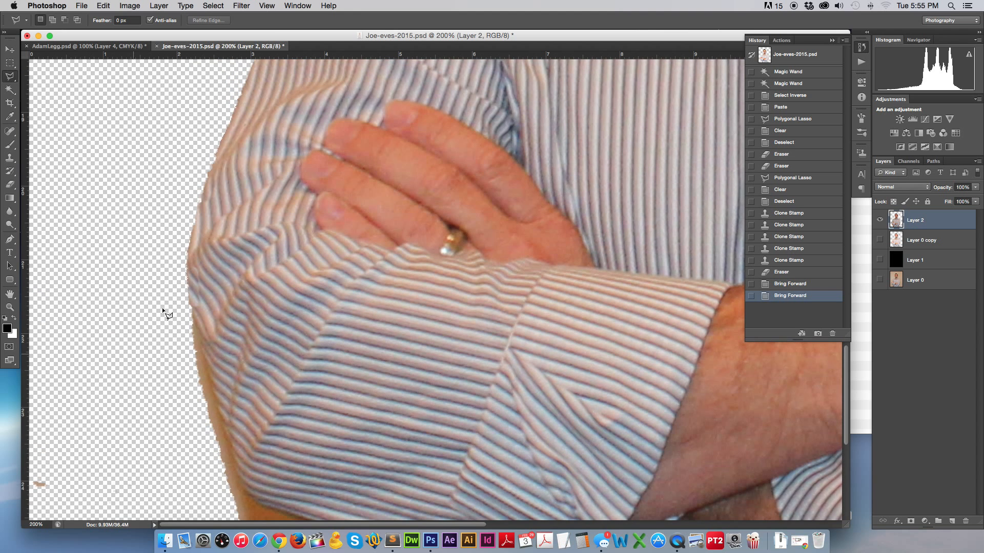
left_click(186, 265)
left_click(195, 324)
left_click(235, 472)
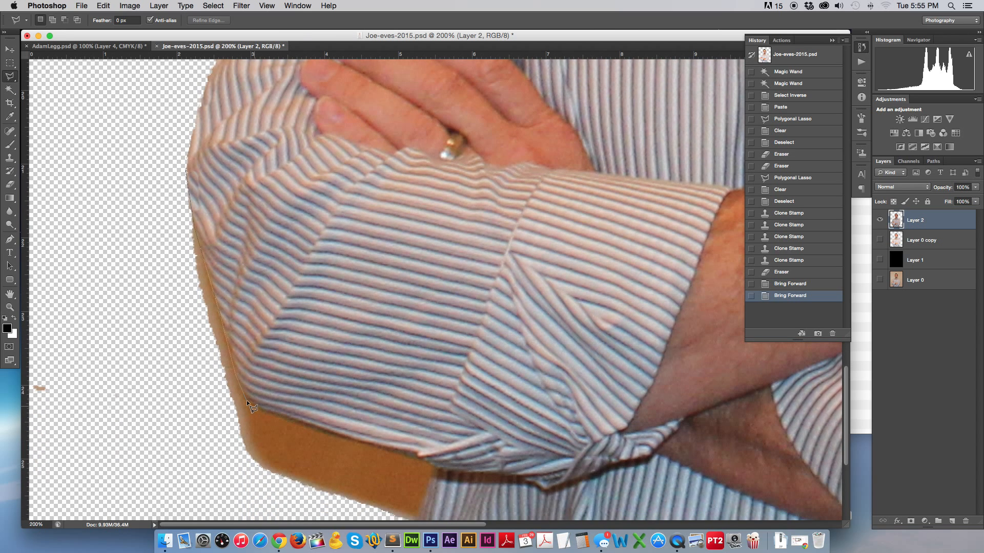
left_click(322, 429)
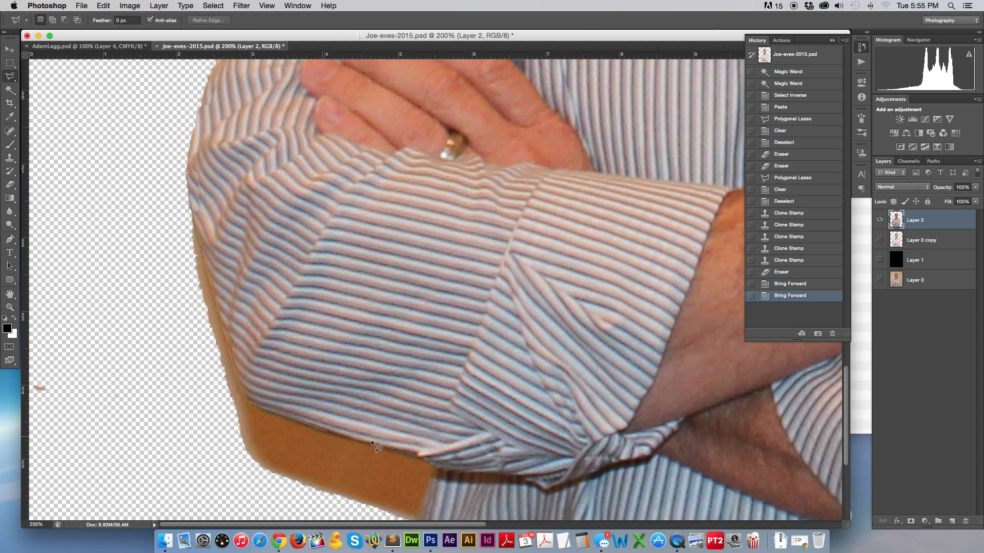
left_click(436, 468)
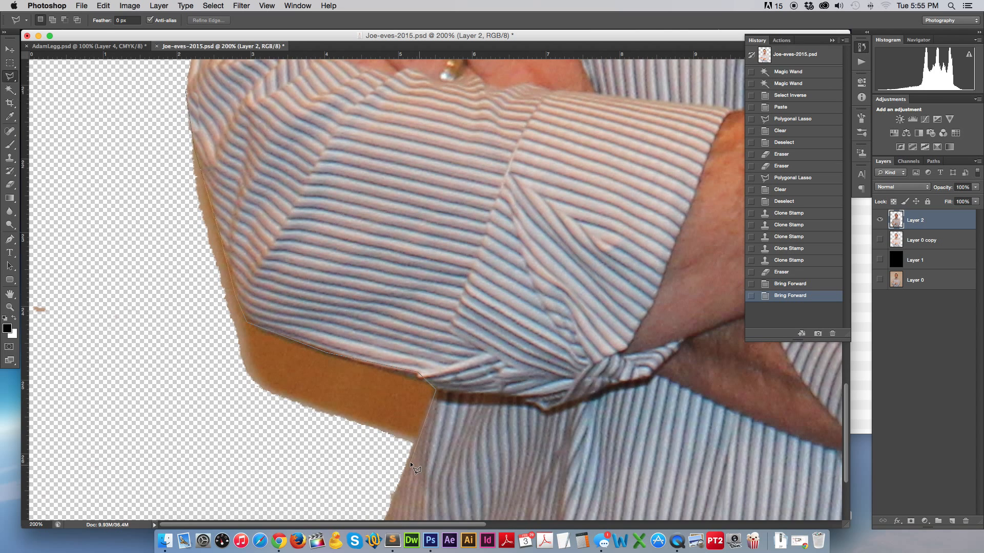
left_click(405, 461)
left_click(240, 475)
left_click(152, 296)
left_click(145, 101)
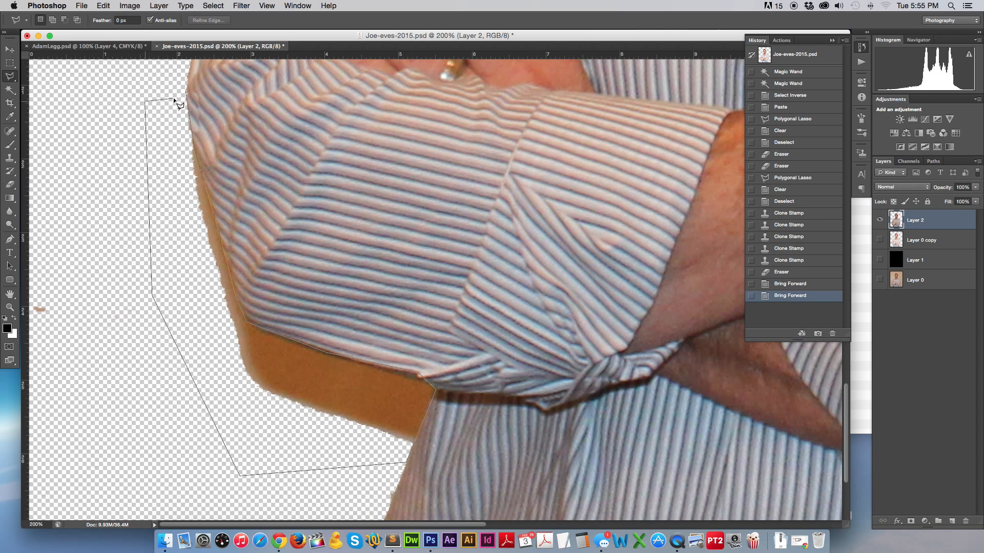
left_click(184, 91)
key("BackSpace")
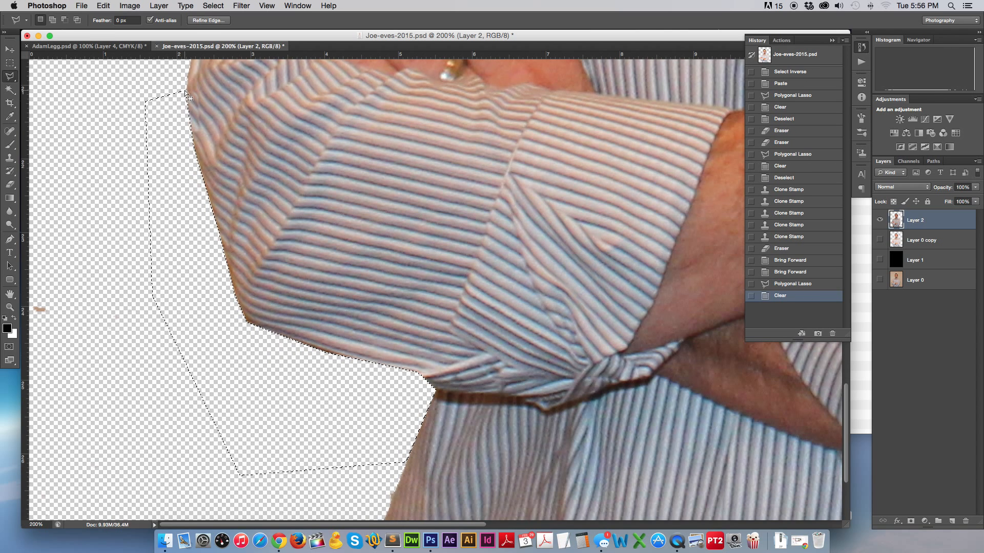
key("m")
key("super+d")
key("super+1")
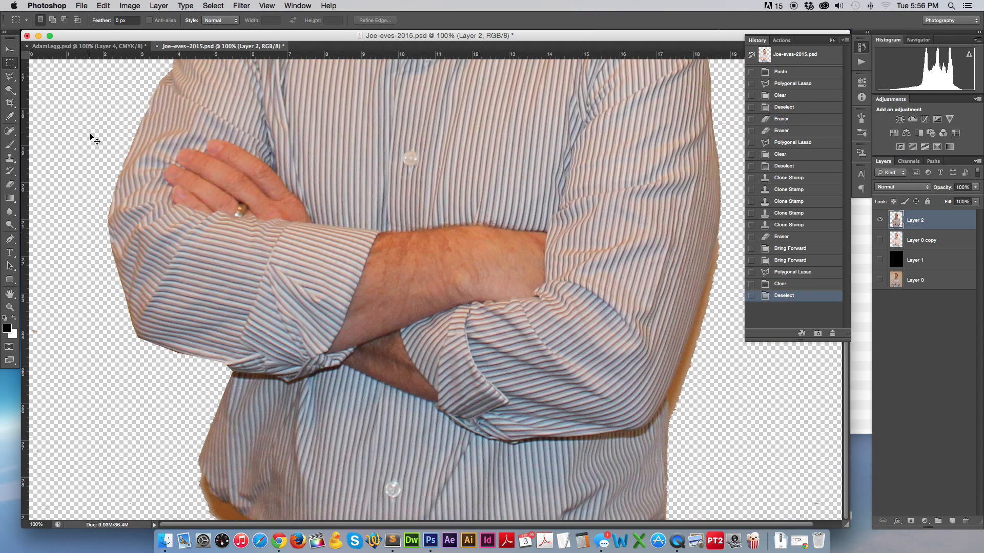
key("super+minus")
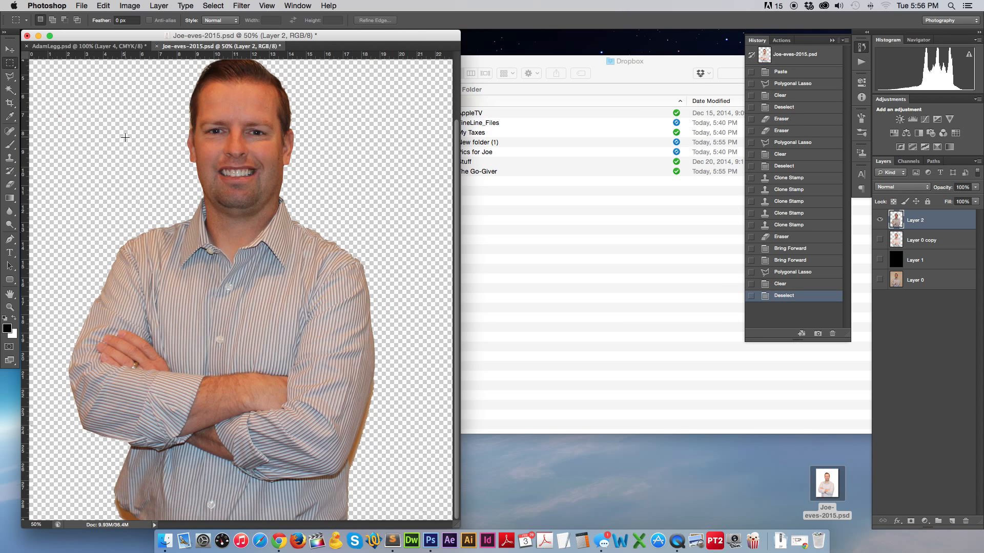
Lasso the orange scrap by the right elbow, delete it, and deselect.
left_click(10, 76)
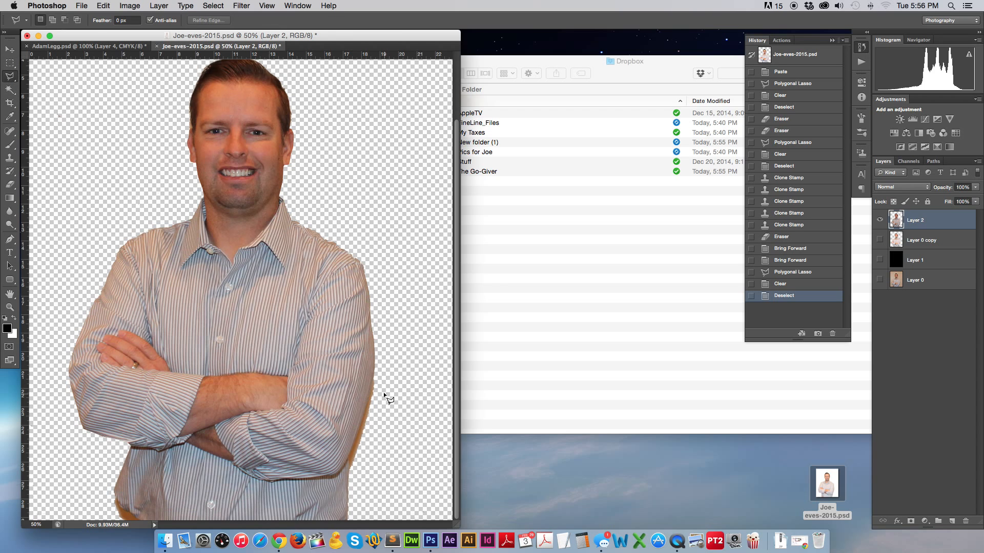
left_click(347, 459)
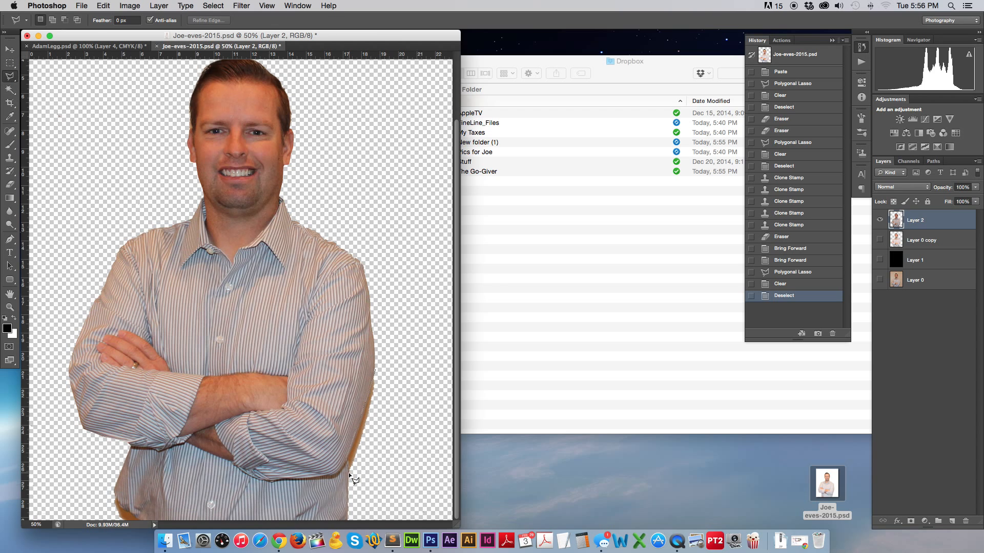
left_click(370, 516)
left_click(434, 436)
left_click(418, 287)
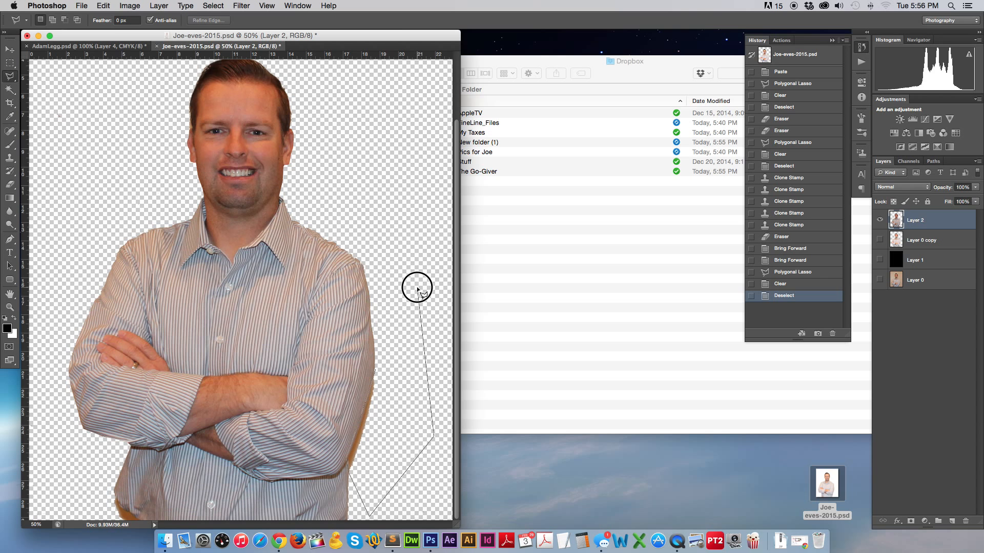
double_click(375, 369)
key("Delete")
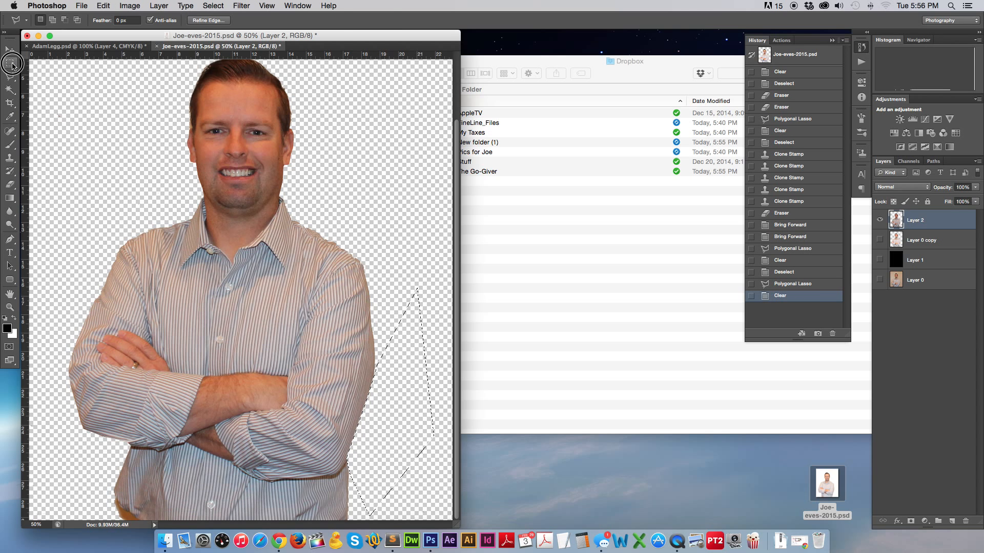
left_click(12, 64)
key("super+d")
key("super+minus")
key("super+minus")
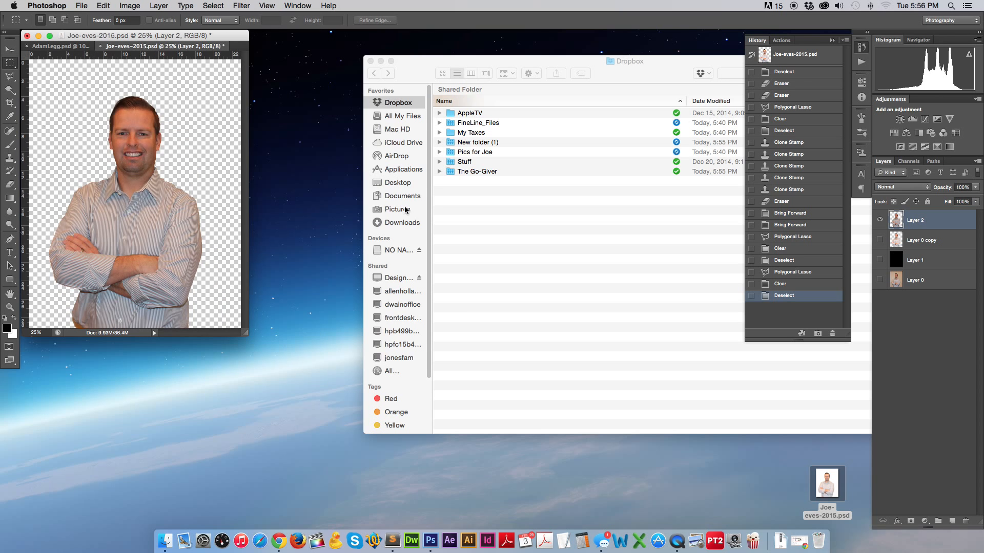
Drag the portrait layer from its floating document into the business card.
key("v")
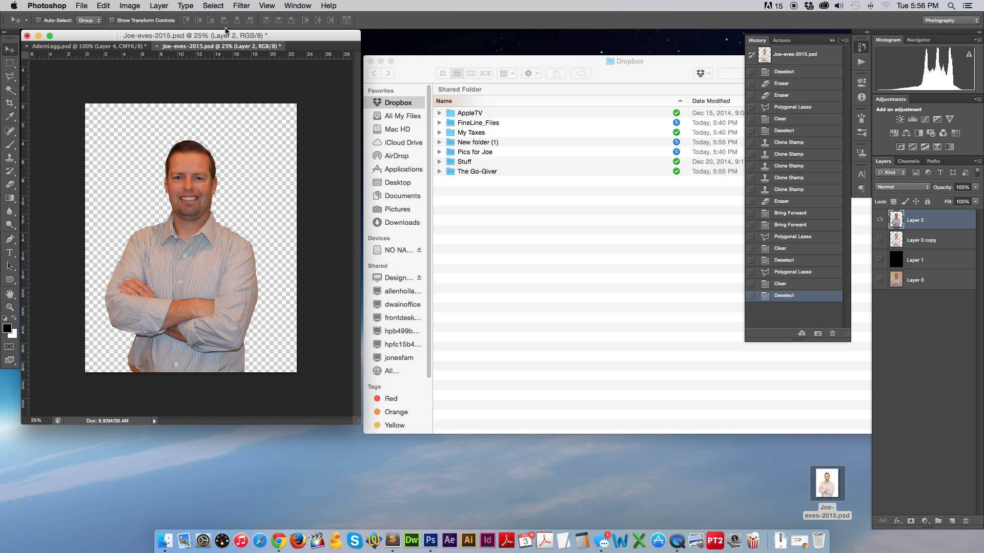
left_click_drag(220, 46, 359, 90)
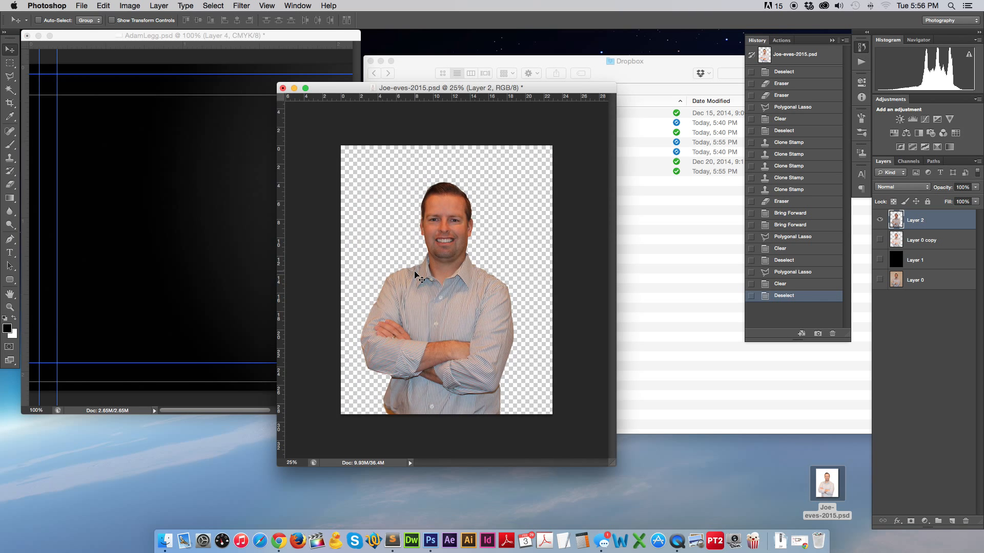
left_click_drag(446, 271, 250, 240)
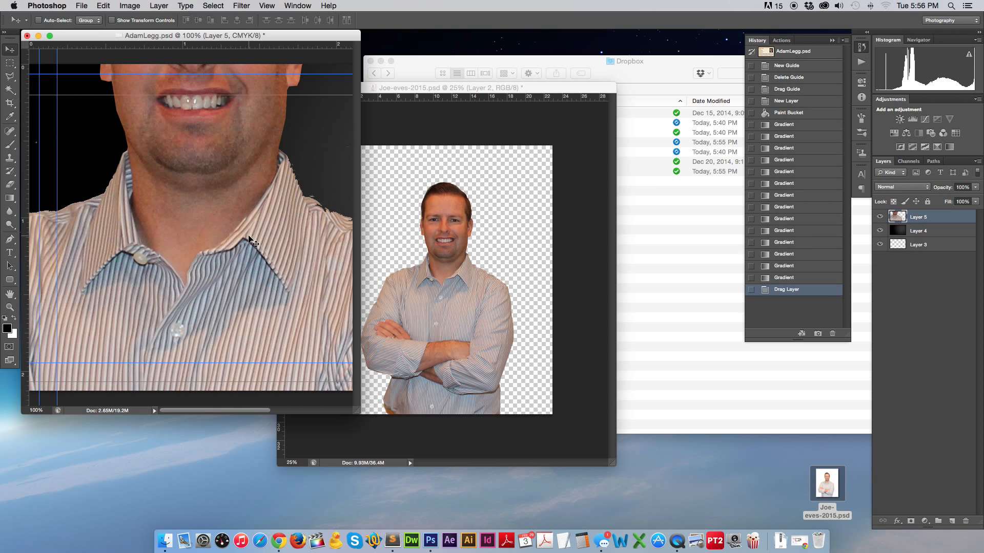
key("super+minus")
key("super+minus")
key("super+minus")
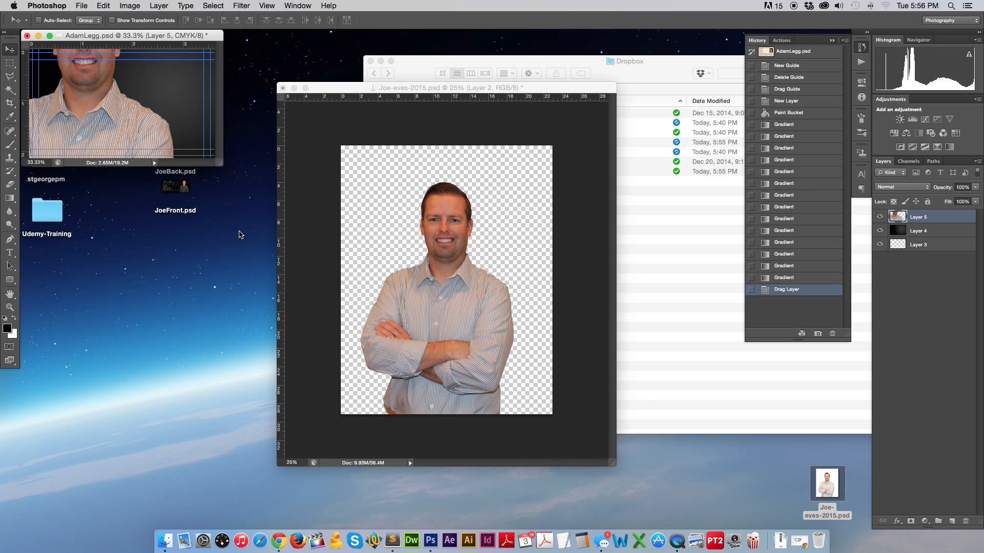
left_click_drag(221, 165, 492, 378)
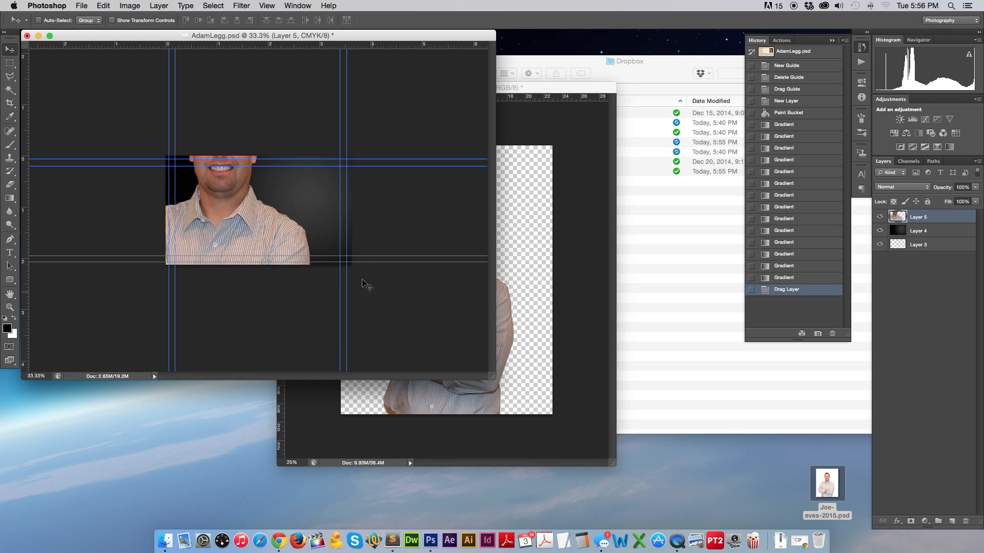
Reposition the pasted portrait and shrink it to about half size on the card.
key("super+t")
left_click_drag(316, 123, 325, 163)
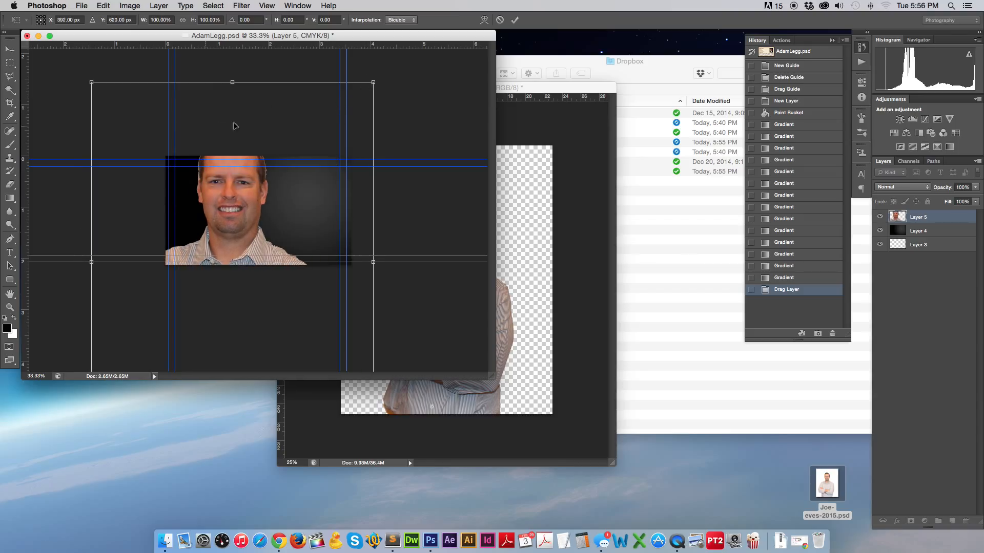
key("Return")
key("super+t")
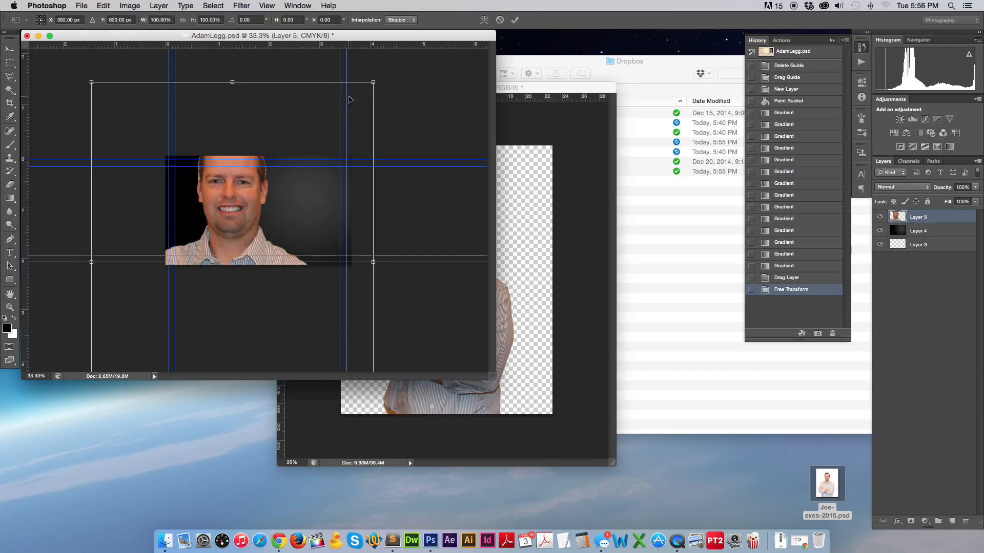
left_click_drag(373, 82, 182, 236)
left_click_drag(223, 302, 365, 188)
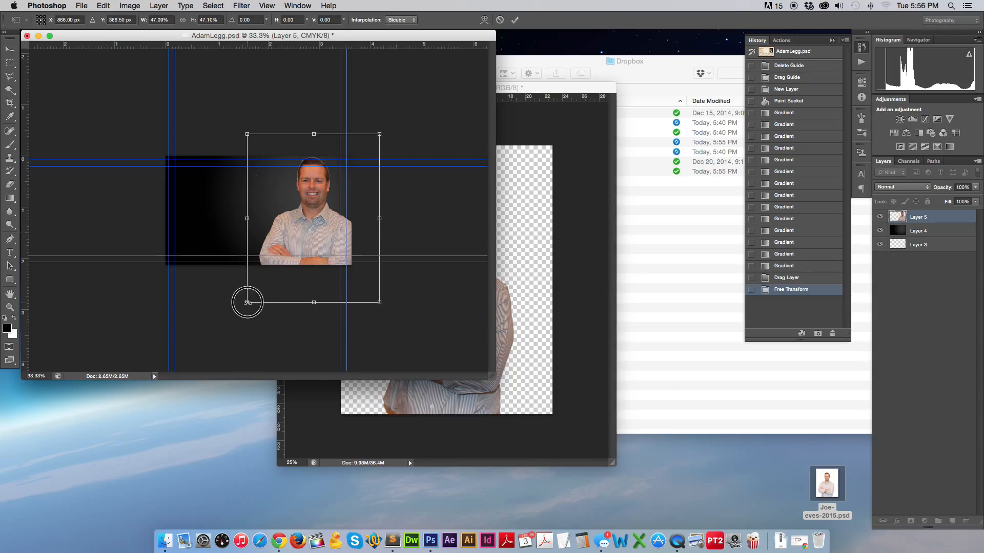
Refine the portrait's scale down to about 34%, place it right of centre, and apply.
left_click_drag(247, 302, 259, 287)
left_click_drag(378, 286, 367, 275)
left_click_drag(260, 135, 264, 145)
left_click_drag(372, 277, 368, 271)
left_click_drag(267, 145, 272, 150)
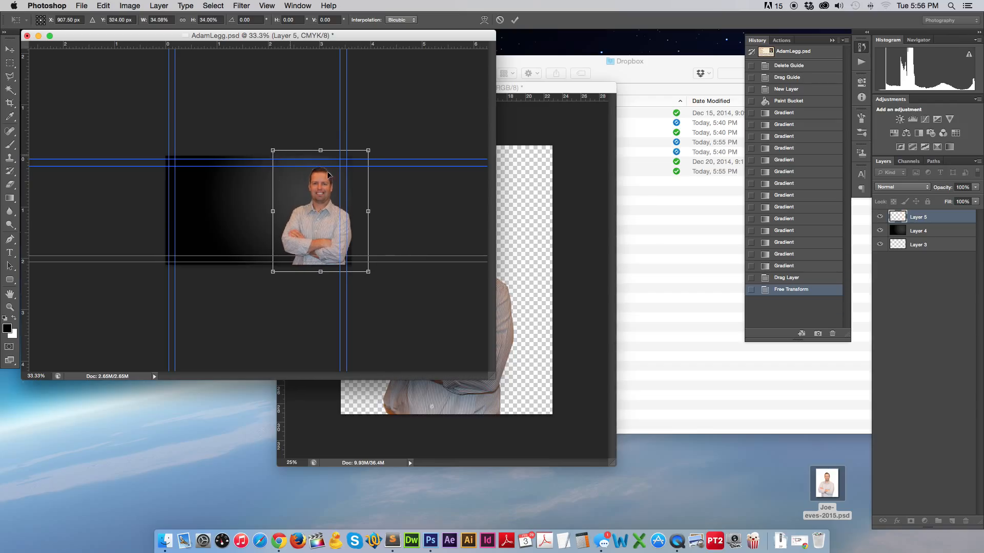
left_click_drag(323, 212, 324, 211)
left_click(10, 49)
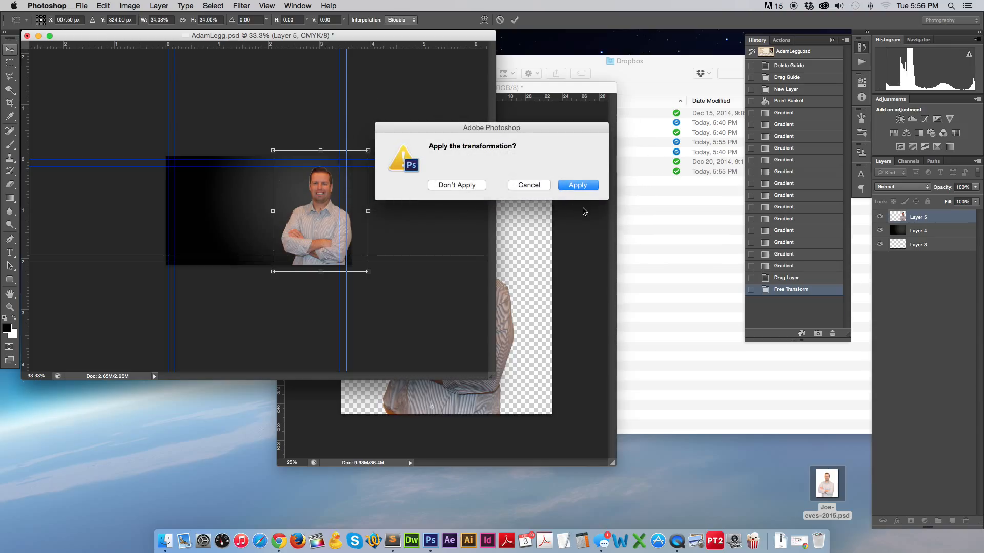
left_click(574, 184)
At 100% zoom, erase the stray specks around the portrait's head on Layer 5.
key("super+plus")
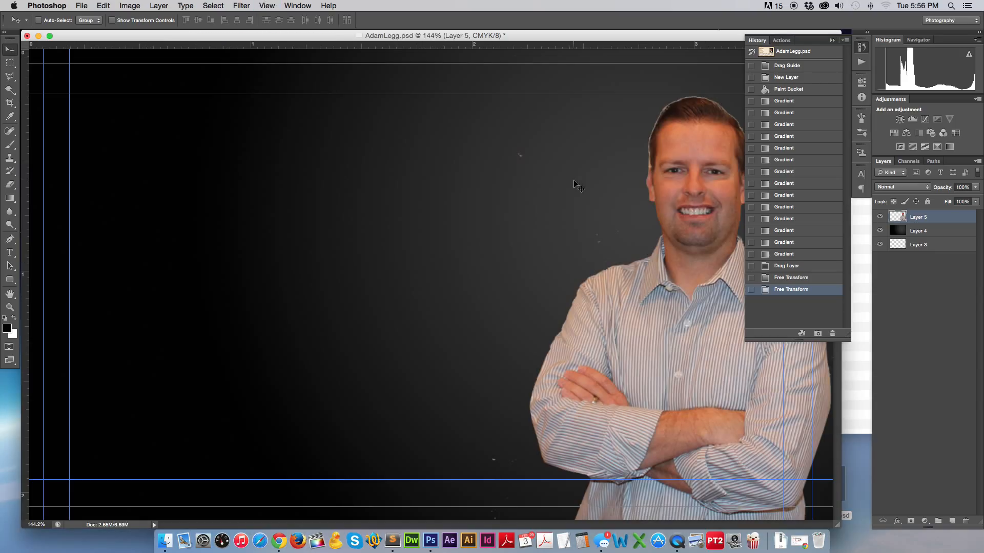
key("super+minus")
key("super+minus")
key("super+plus")
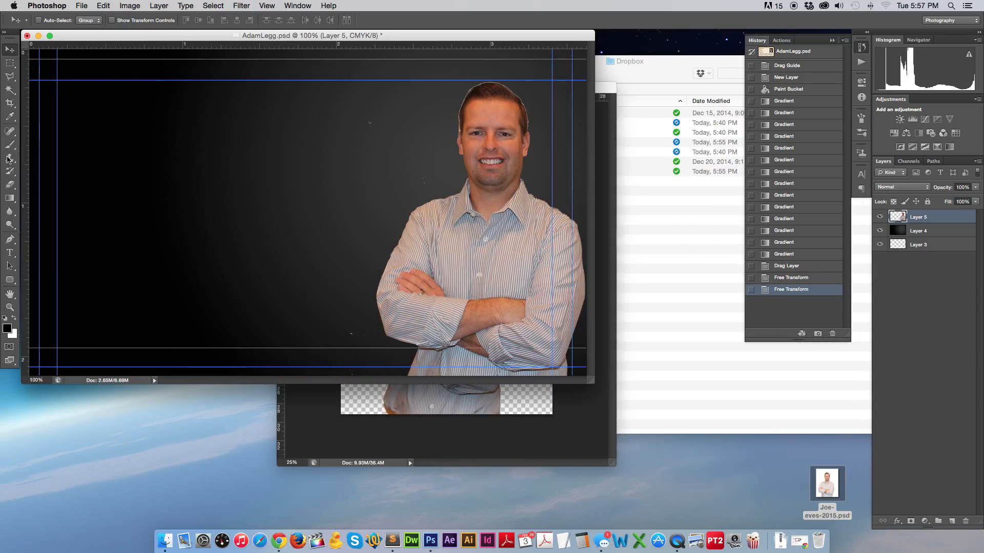
left_click(7, 186)
mouse_move(369, 143)
left_mouse_down()
mouse_move(402, 171)
mouse_move(415, 167)
left_mouse_up()
left_click_drag(330, 334, 335, 346)
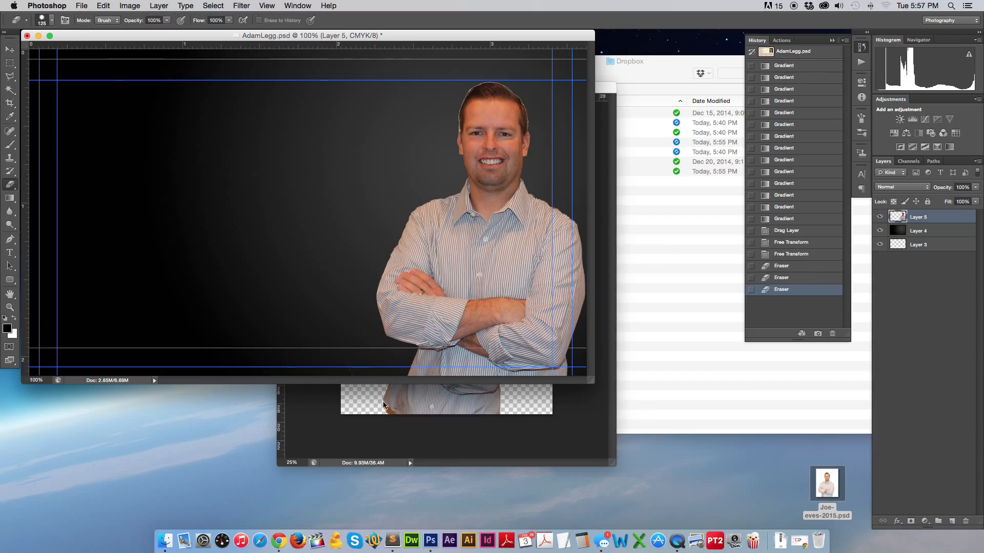
left_click(9, 49)
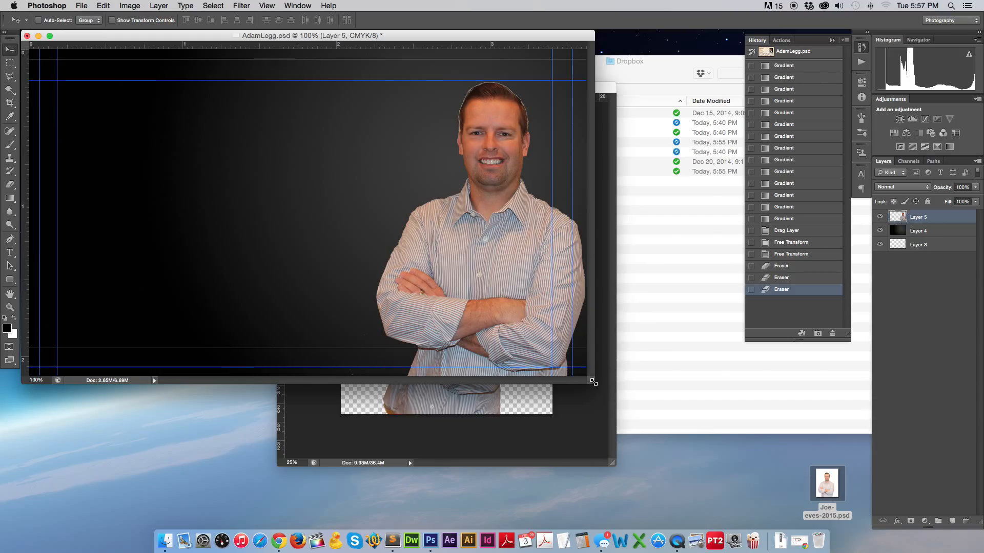
left_click_drag(593, 381, 854, 477)
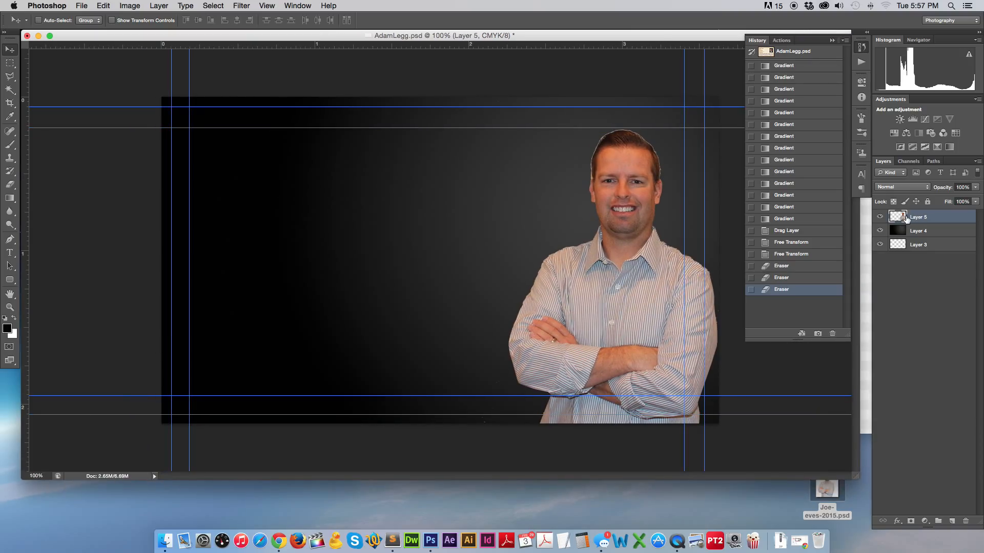
Load the portrait's outline as a selection and contract it by 2 pixels.
left_click(901, 218, "super")
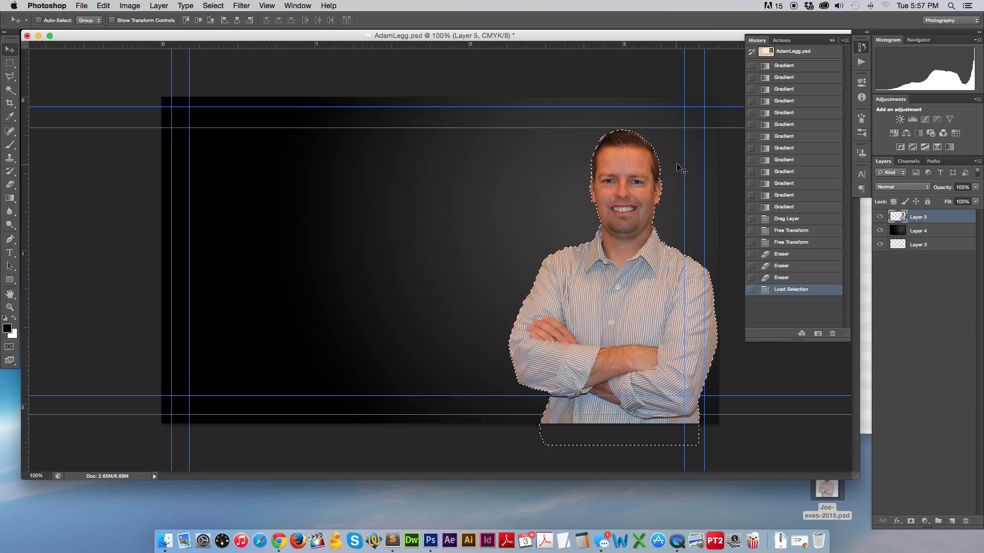
left_click(211, 5)
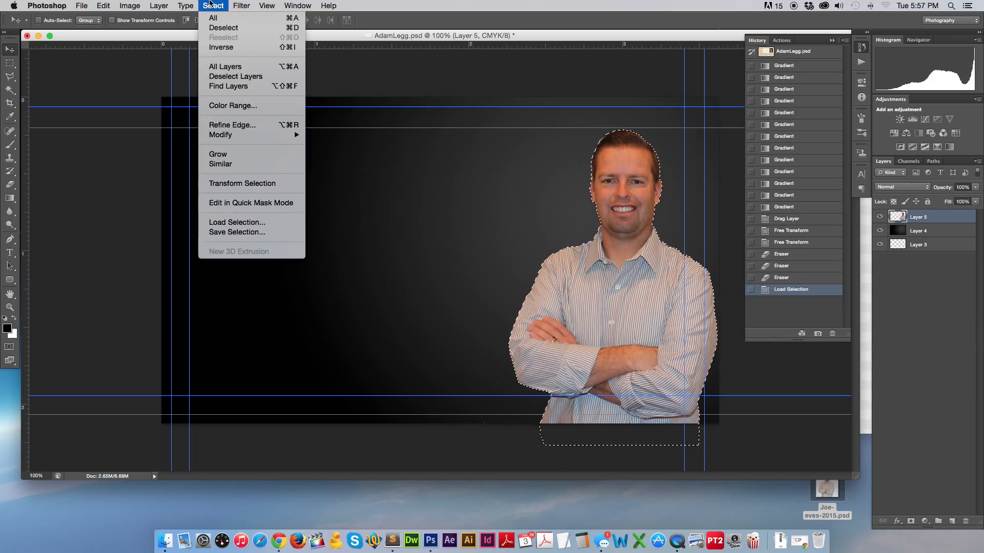
mouse_move(251, 136)
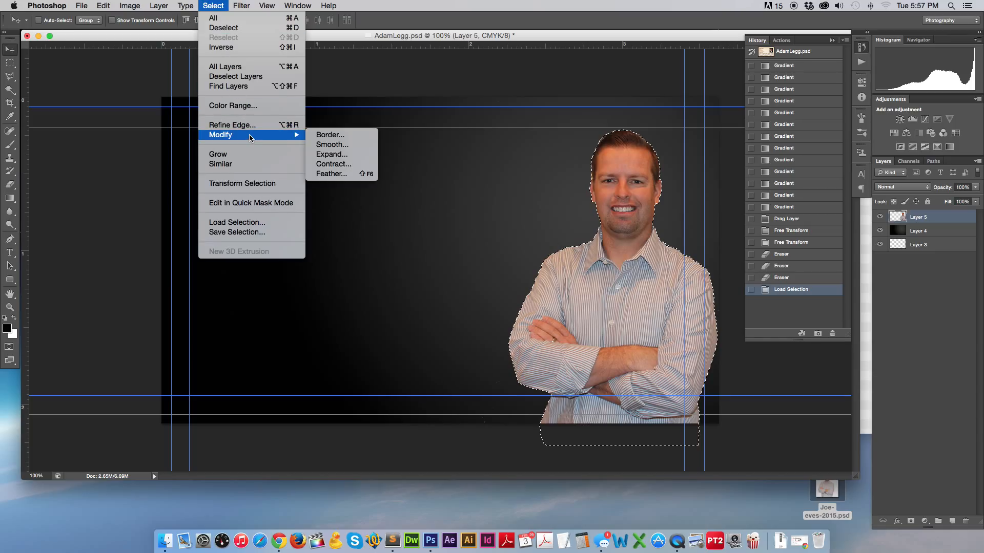
left_click(350, 164)
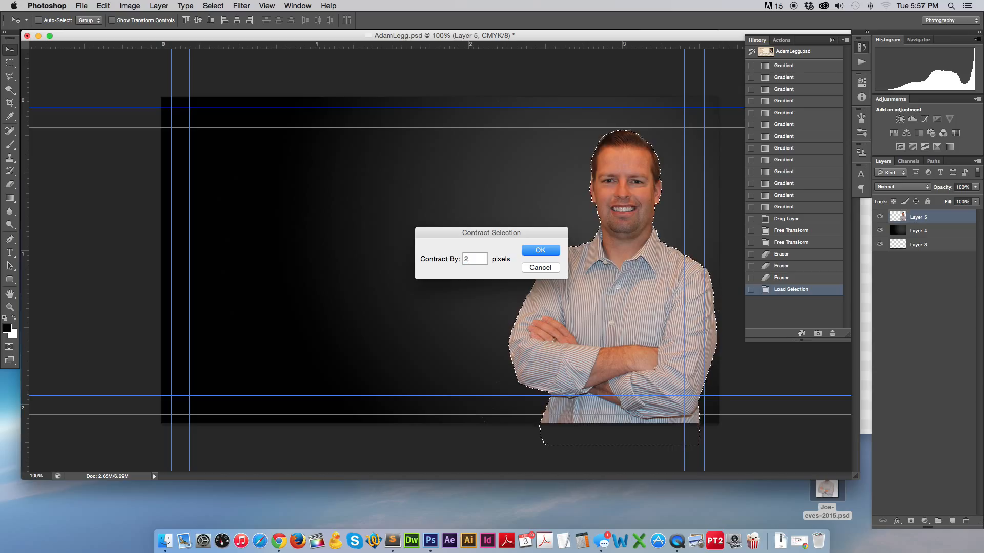
left_click(540, 250)
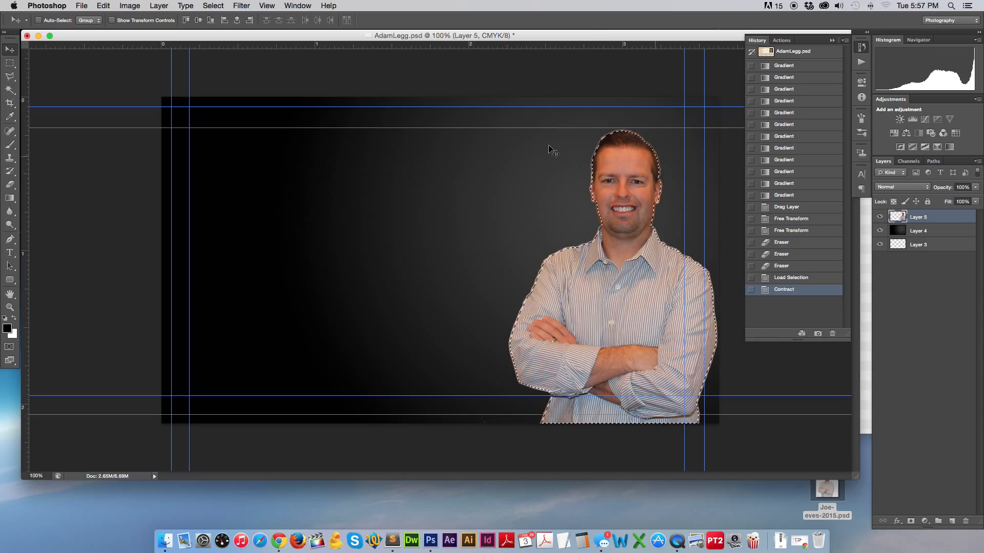
Reload the outline, contract it by 1 pixel, invert, delete the fringe, and deselect.
left_click(897, 216, "super")
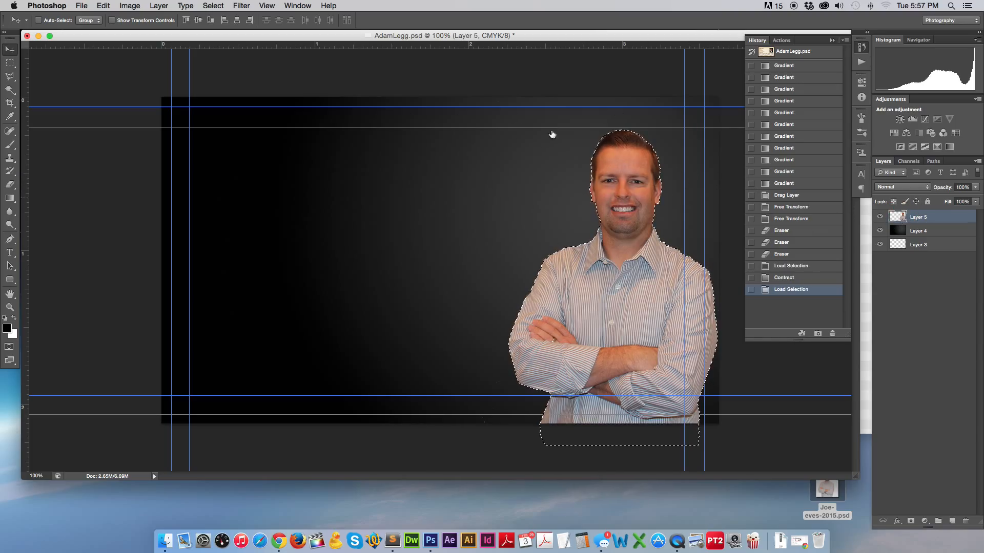
left_click(242, 5)
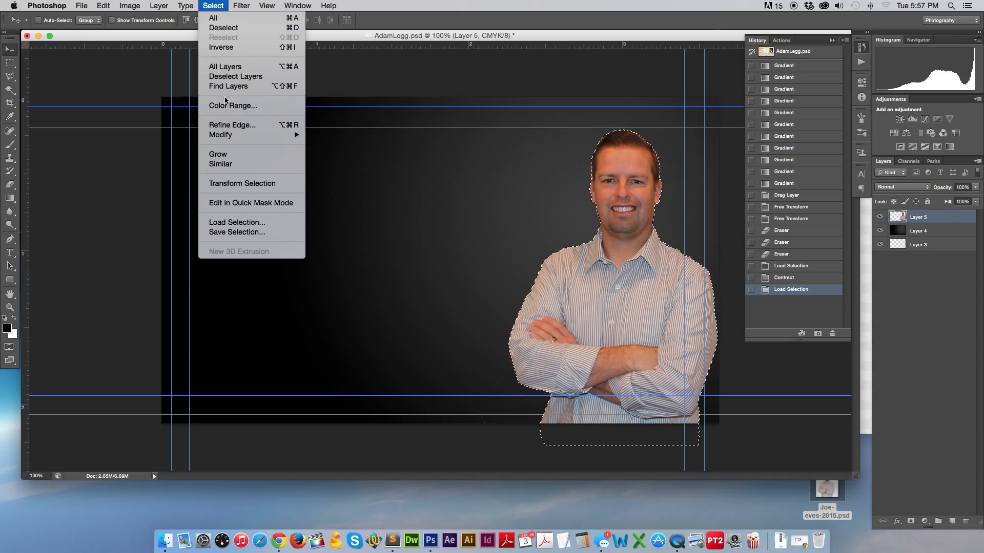
mouse_move(238, 136)
left_click(334, 164)
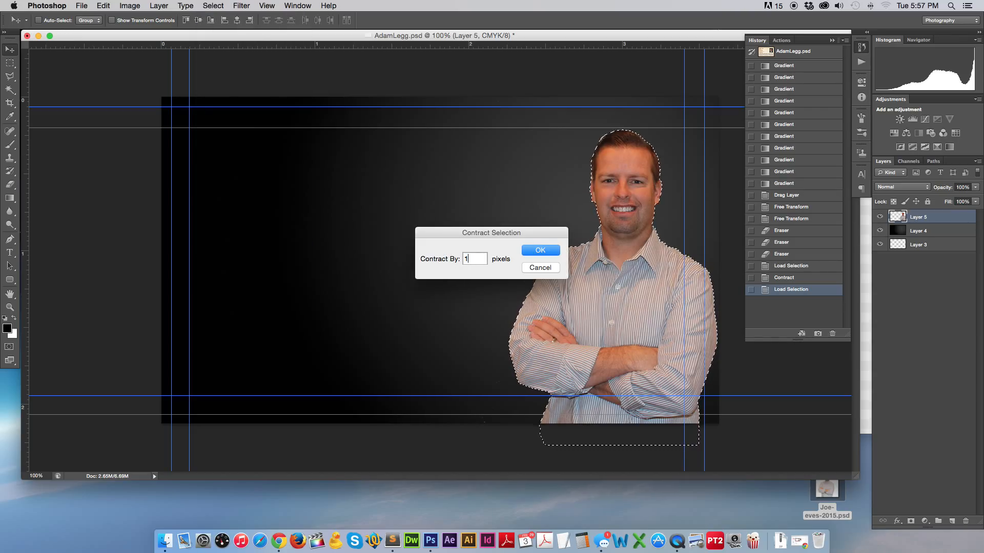
key("Return")
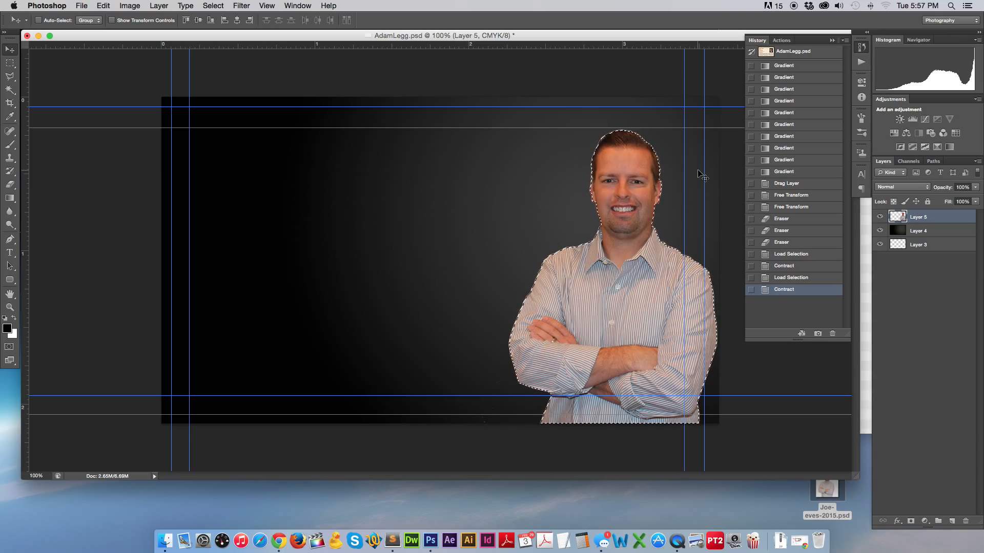
key("super+shift+i")
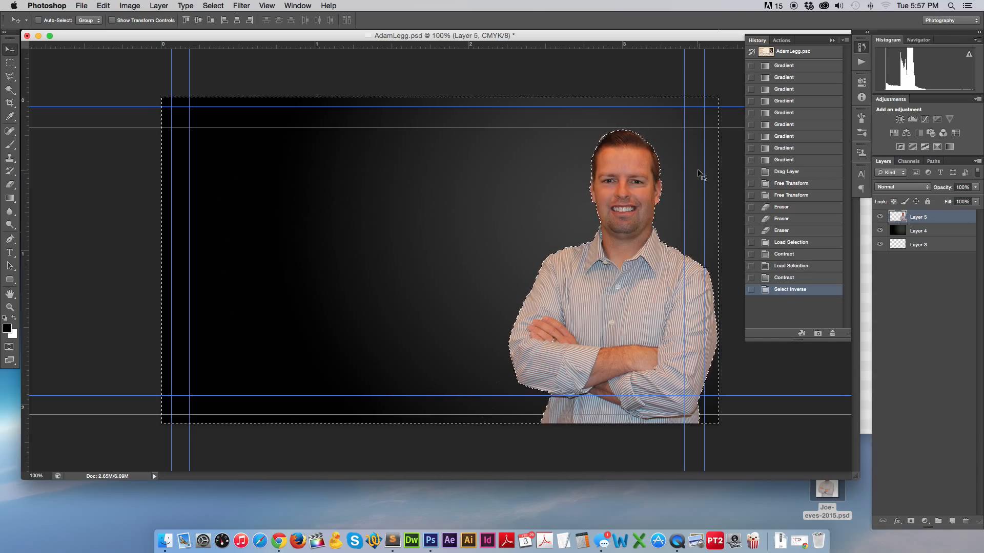
key("Delete")
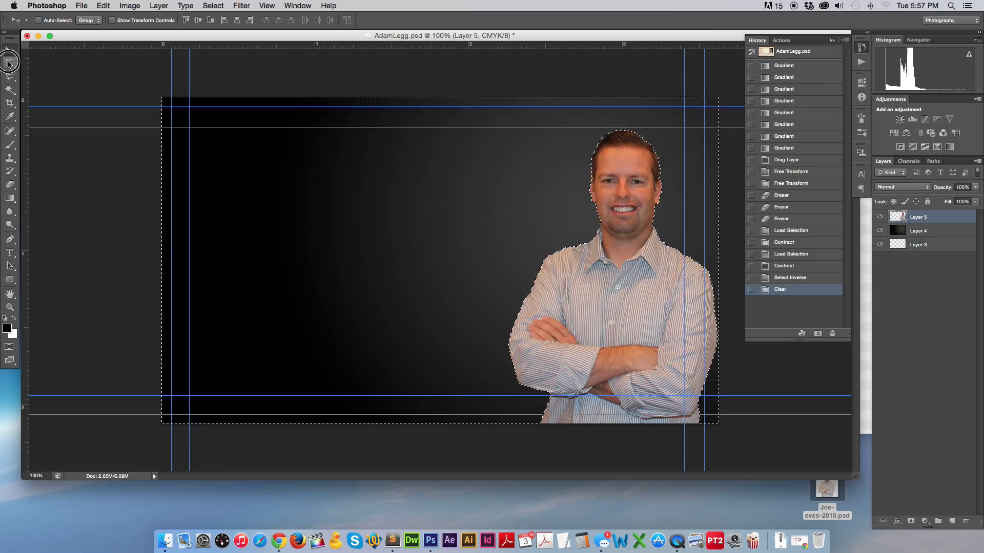
left_click(9, 62)
left_click(246, 175)
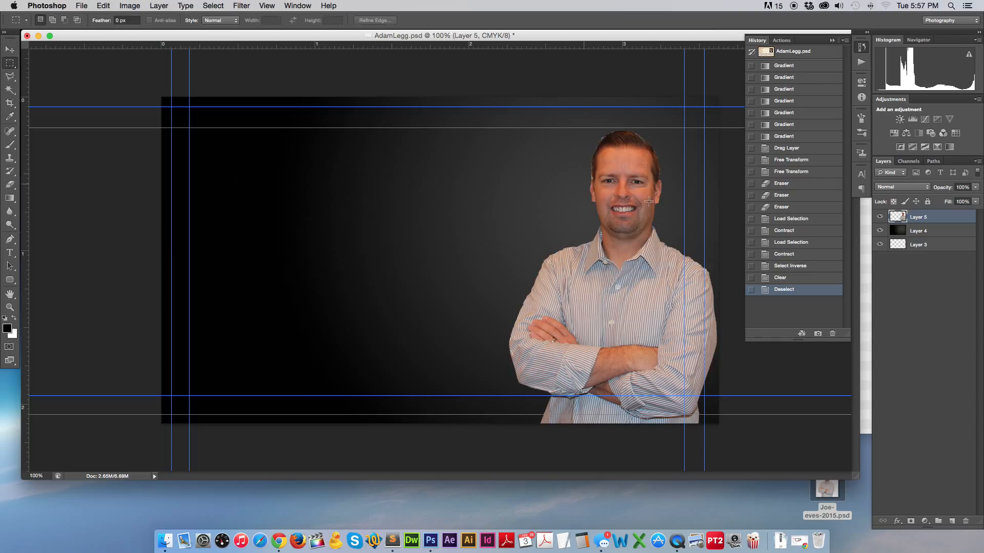
Zoom to 600% on the face and delete the leftover fringe left of the face.
left_click(9, 307)
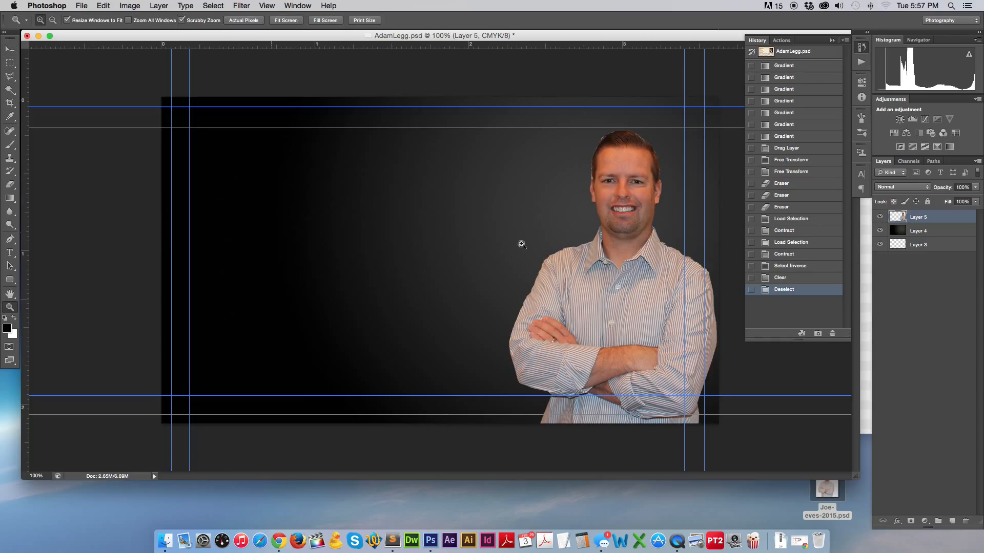
left_click_drag(580, 136, 457, 234)
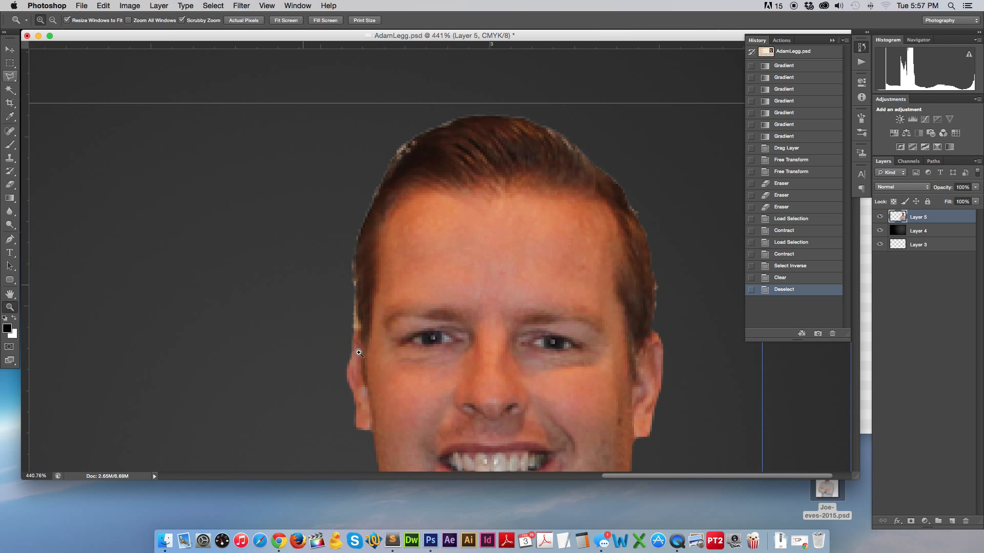
left_click(345, 299)
left_click(508, 287)
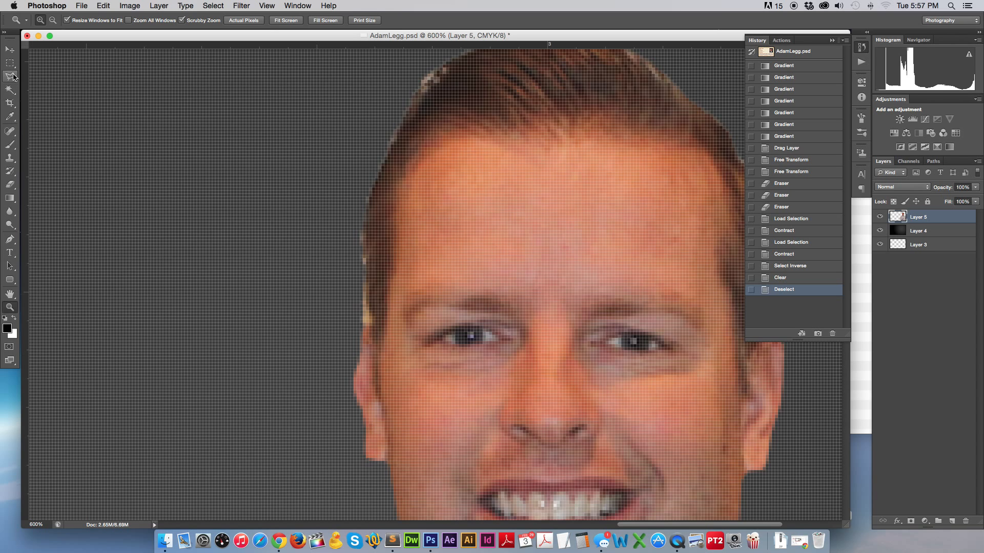
key("l")
left_click(364, 227)
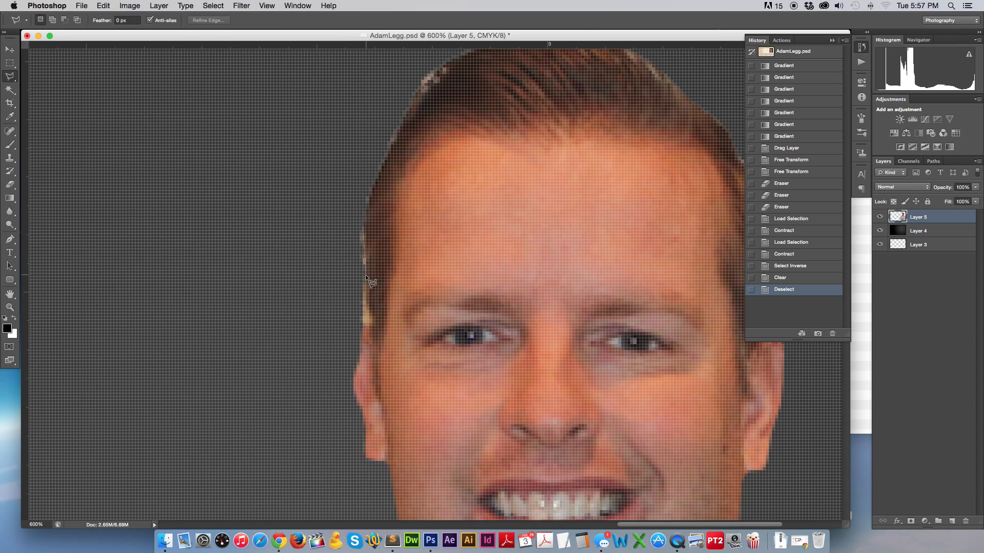
left_click(373, 325)
left_click(362, 328)
left_click(312, 268)
left_click(362, 226)
key("Delete")
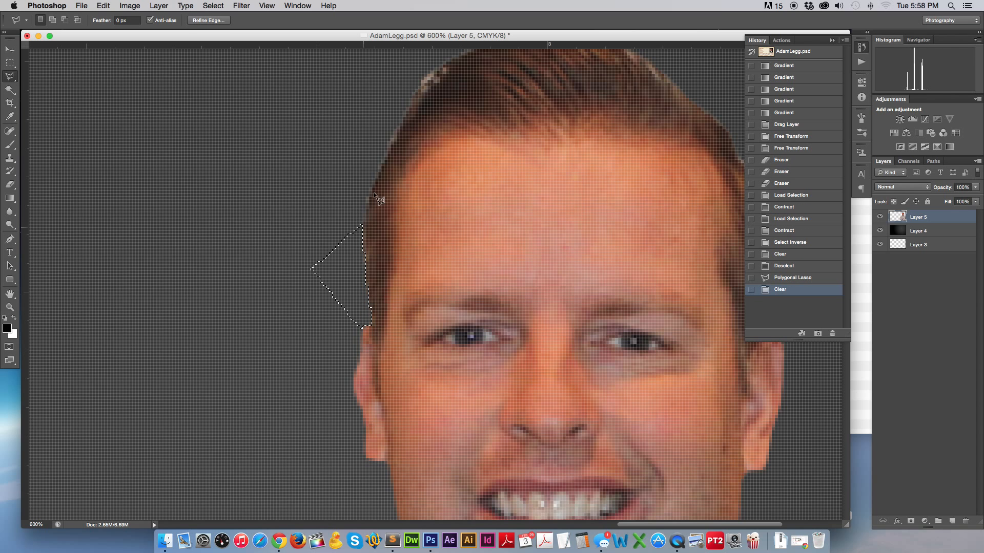
Lasso the stray pixels at the top of the hair and delete them.
left_click(389, 136)
left_click(450, 56)
left_click(377, 80)
left_click(352, 145)
left_click(388, 137)
left_click(388, 137)
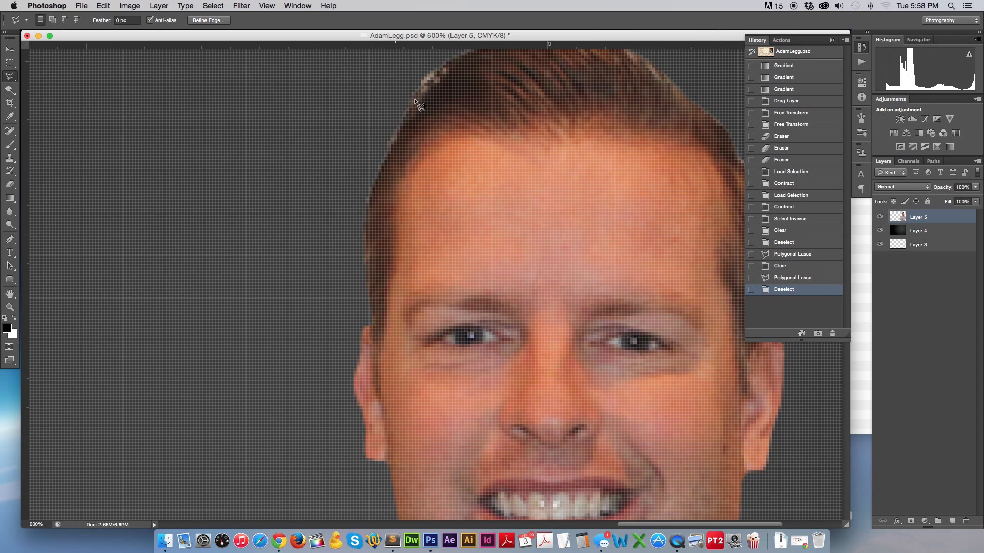
left_click(437, 74)
left_click(436, 62)
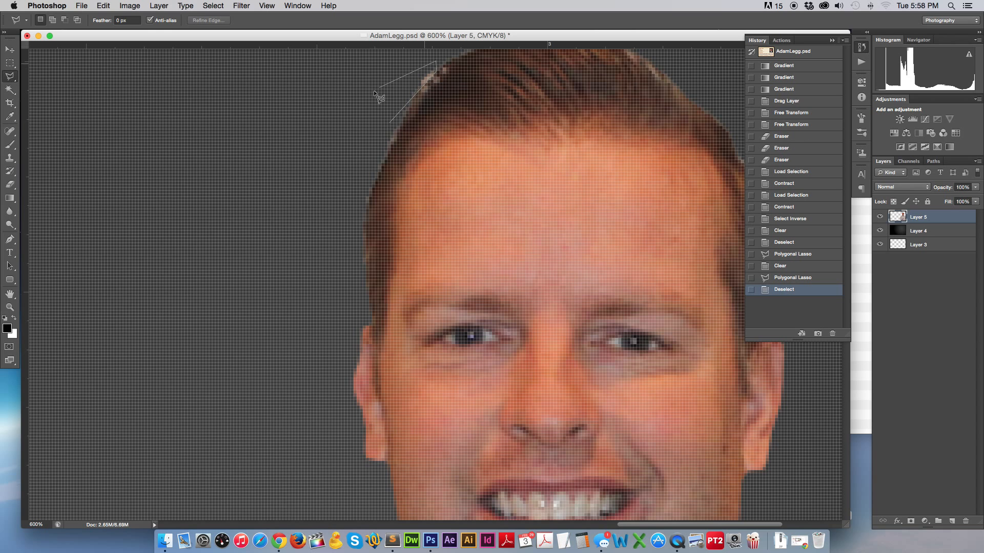
left_click(373, 92)
left_click(390, 126)
key("Delete")
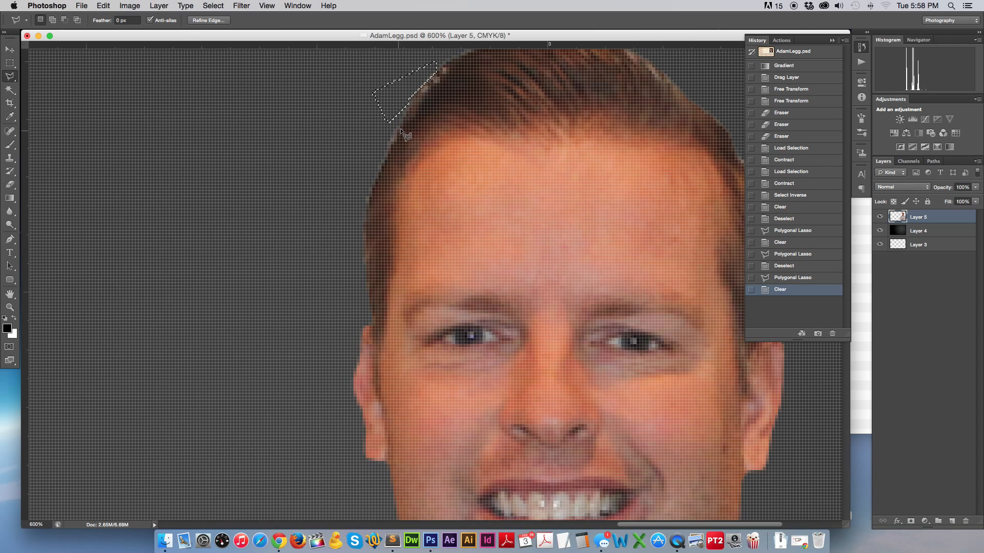
Delete the fringe along the hair's right edge and deselect.
scroll(408, 137, "up", 5)
scroll(433, 136, "right", 4)
scroll(432, 136, "right", 2)
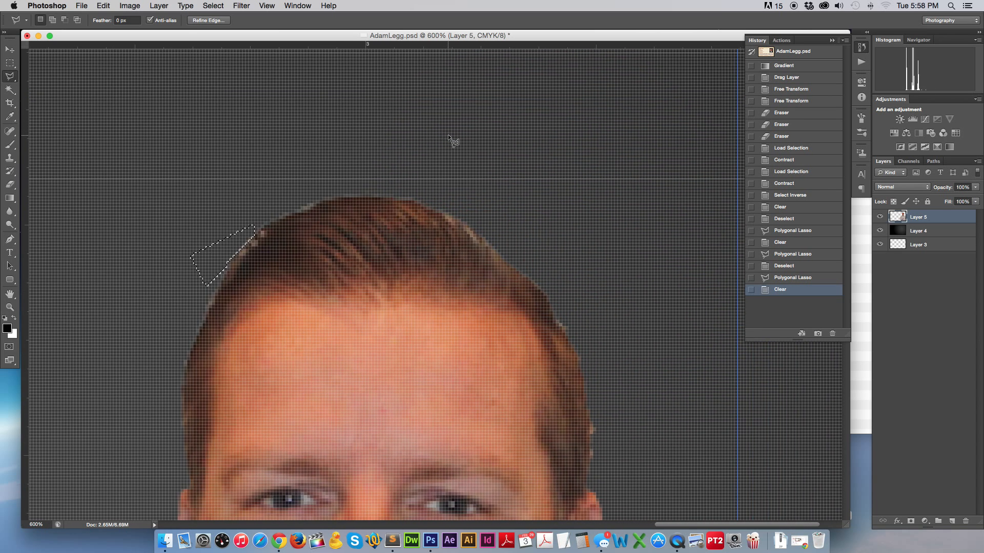
left_click(556, 308)
left_click(555, 322)
left_click(567, 336)
left_click(596, 389)
left_click(590, 425)
left_click(590, 460)
left_click(624, 460)
left_click(651, 297)
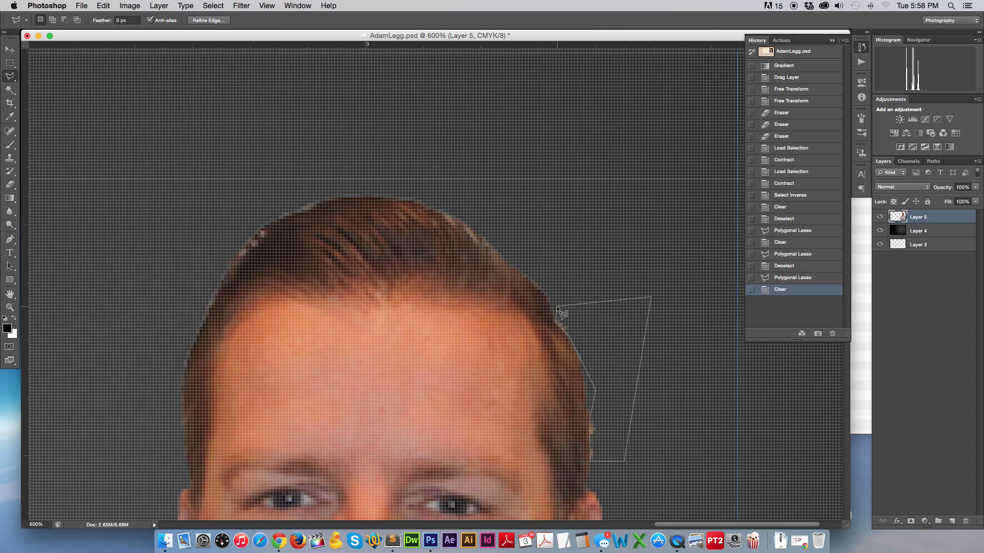
left_click(556, 308)
key("Delete")
key("ctrl+d")
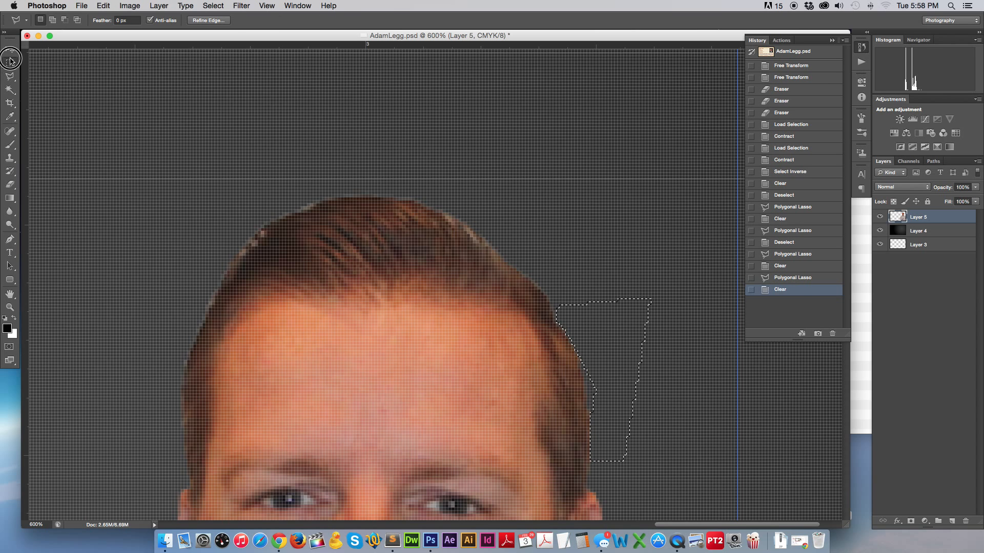
left_click(9, 63)
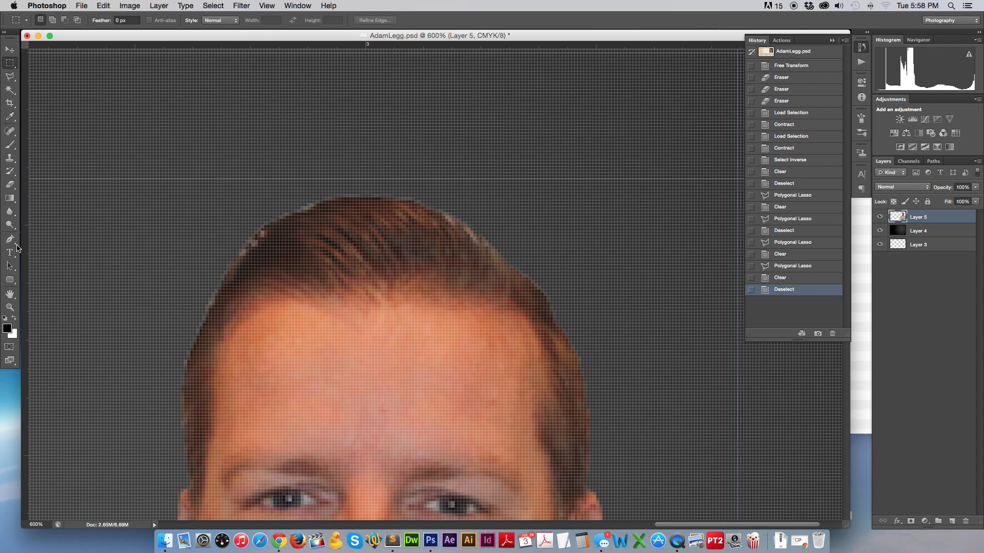
With a small Clone Stamp brush, paint sampled hair over the light hairline edge.
left_click(9, 184)
key("bracketleft")
key("bracketleft")
key("bracketleft")
key("bracketleft")
key("bracketleft")
key("bracketleft")
key("bracketleft")
key("bracketleft")
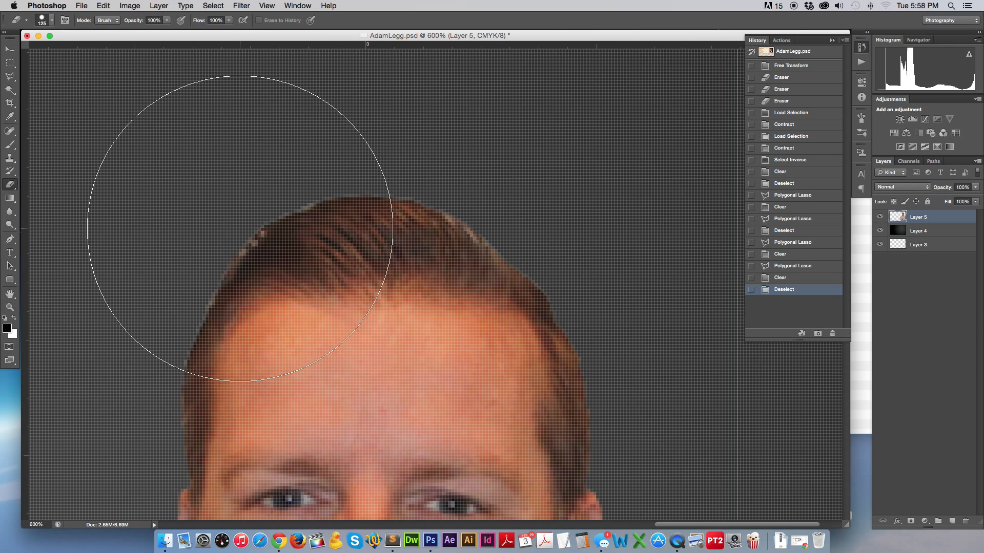
key("bracketleft")
key("bracketleft")
key("bracketleft")
key("bracketleft")
key("bracketleft")
key("bracketleft")
key("bracketleft")
key("bracketleft")
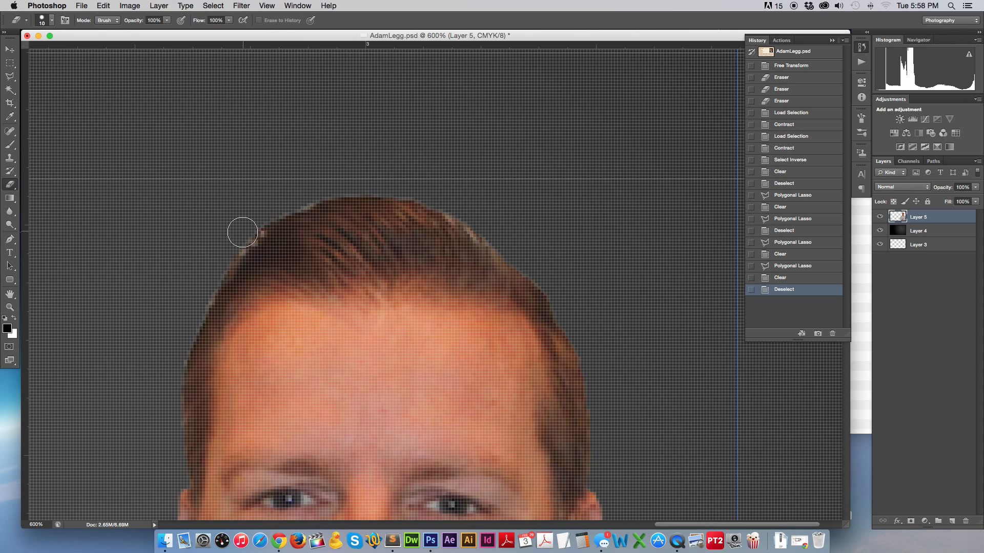
left_click(10, 159)
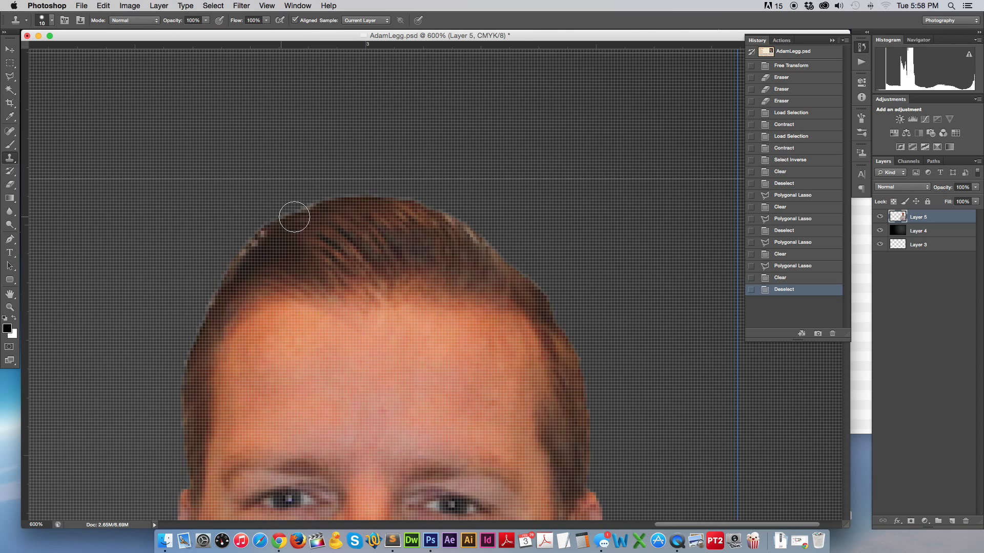
key("bracketleft")
key("bracketleft")
left_click(271, 227, "alt")
left_click(269, 236)
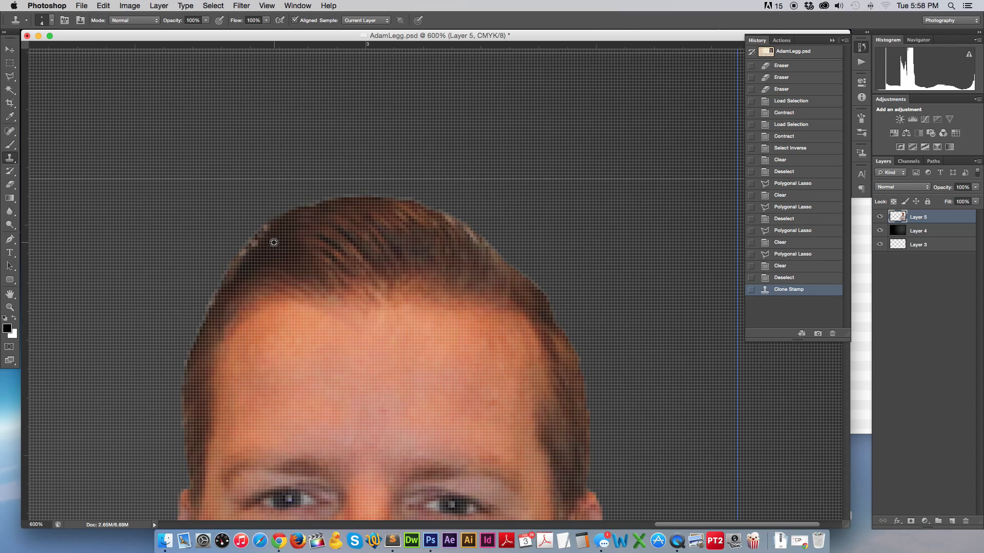
mouse_move(267, 232)
left_mouse_down()
mouse_move(243, 256)
mouse_move(398, 259)
mouse_move(256, 252)
mouse_move(227, 273)
mouse_move(253, 278)
mouse_move(349, 230)
mouse_move(228, 297)
mouse_move(224, 285)
mouse_move(209, 312)
left_mouse_up()
left_click(256, 252, "alt")
left_click(218, 315, "alt")
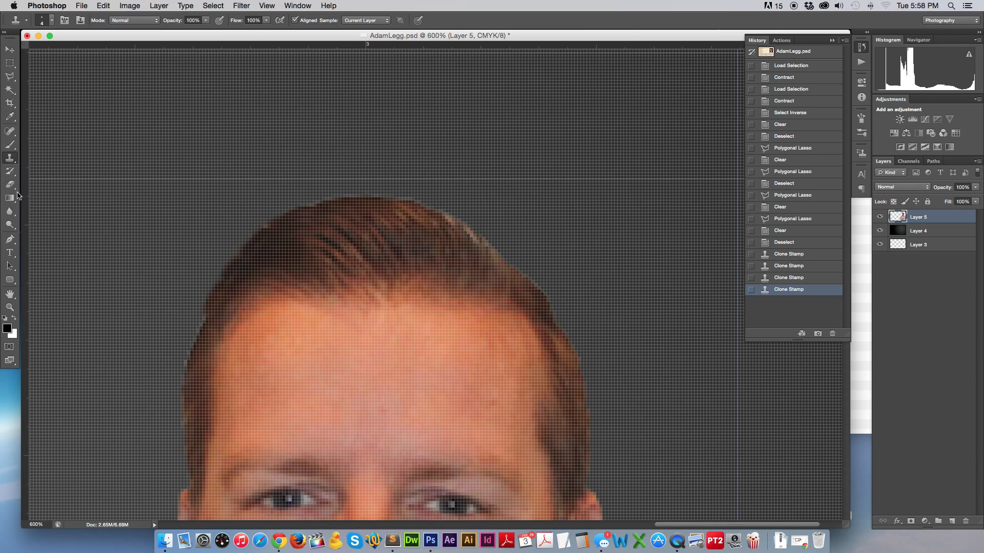
Erase stray pixels along the left hairline and clone over the edge atop the head.
left_click(10, 185)
mouse_move(199, 315)
left_mouse_down()
mouse_move(204, 281)
mouse_move(200, 297)
left_mouse_up()
left_click(200, 297)
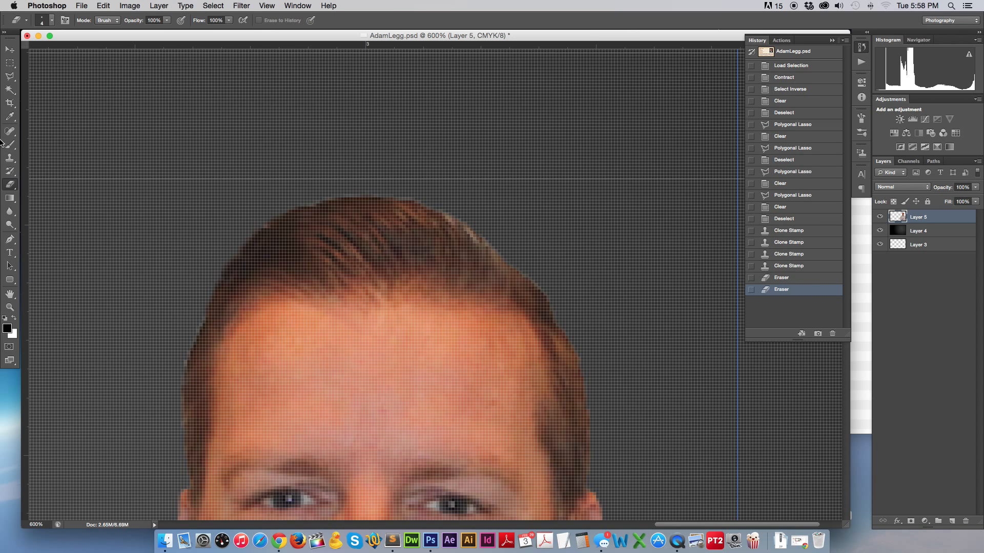
left_click(9, 157)
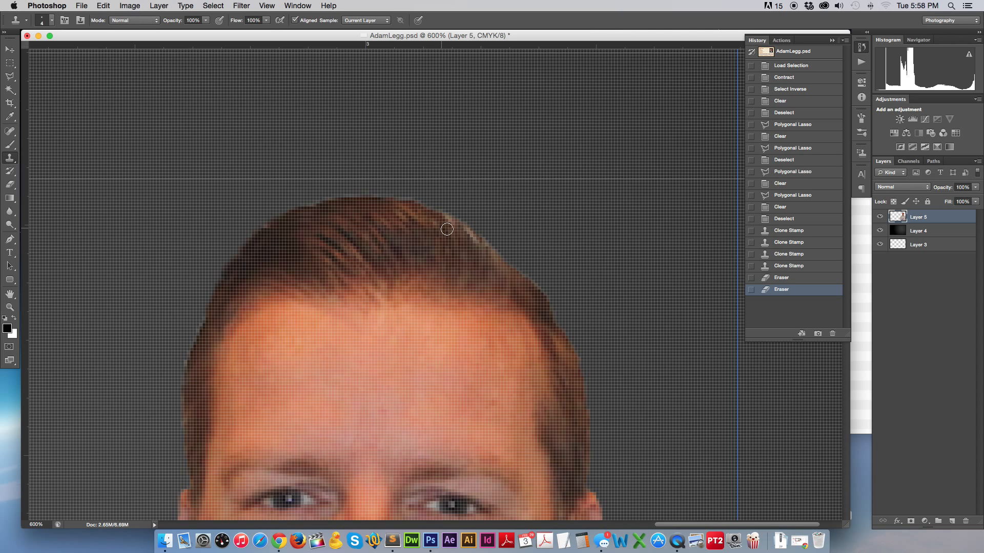
left_click_drag(459, 226, 423, 221)
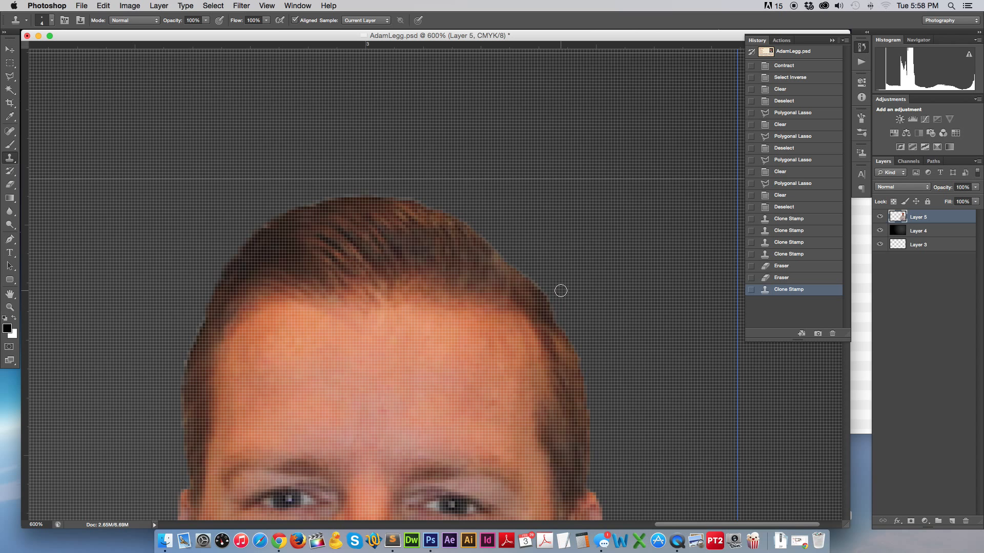
key("super+minus")
key("super+minus")
key("super+minus")
key("super+minus")
key("super+minus")
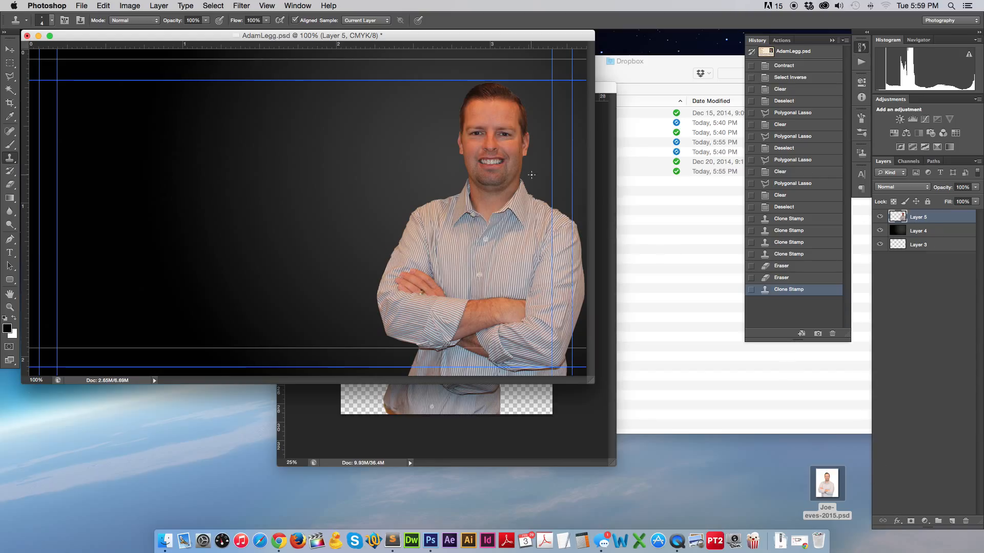
Zoom in to 400% on the man's face in the portrait.
key("super+plus")
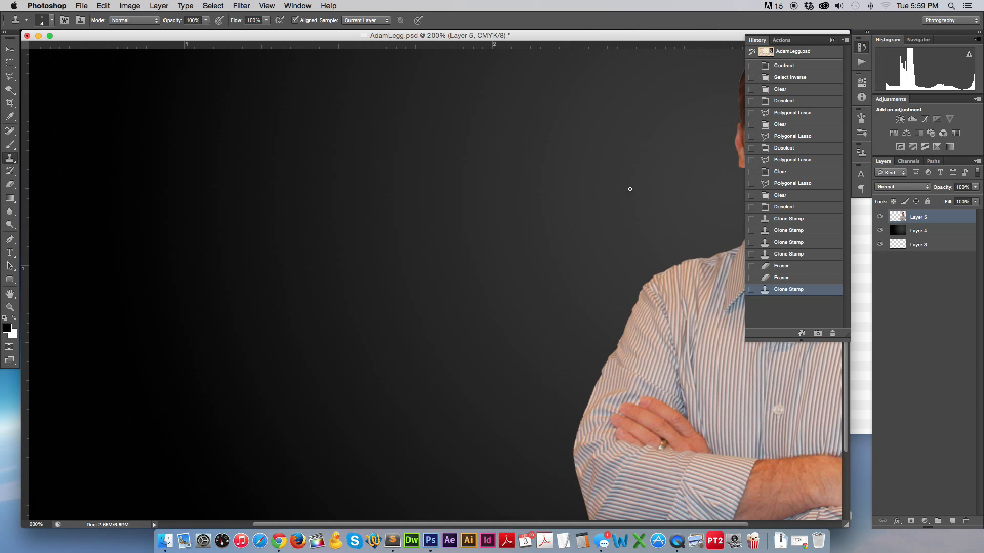
scroll(630, 189, "right", 5)
scroll(630, 189, "up", 2)
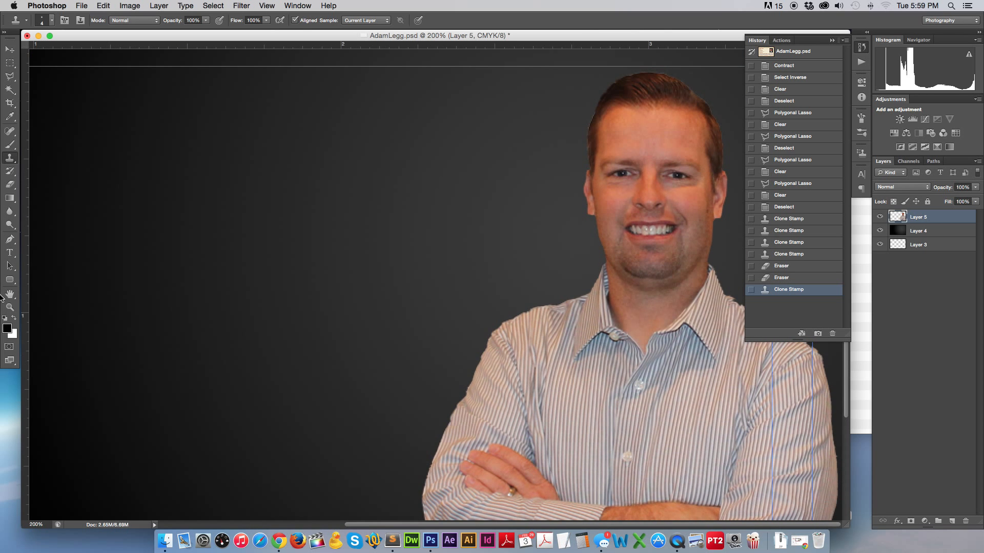
left_click(10, 307)
left_click(678, 172)
left_click(515, 265)
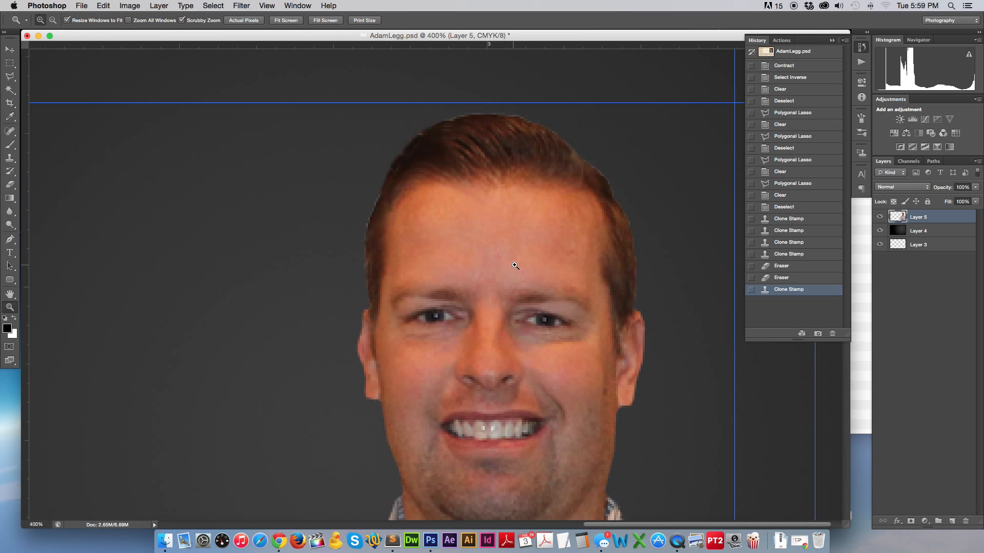
left_click(10, 50)
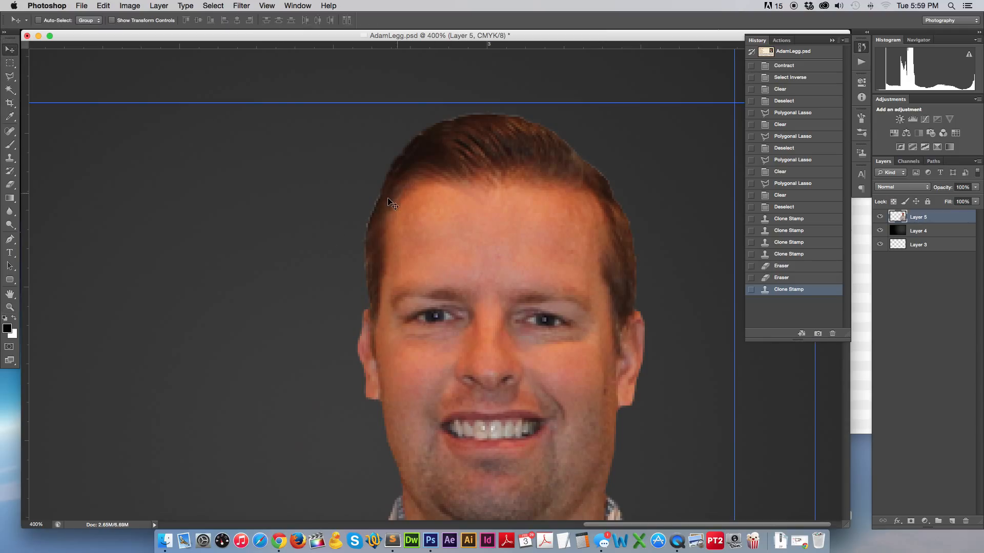
Erase the ragged pixels along the left, top and right hair edges and the right earlobe.
left_click(9, 186)
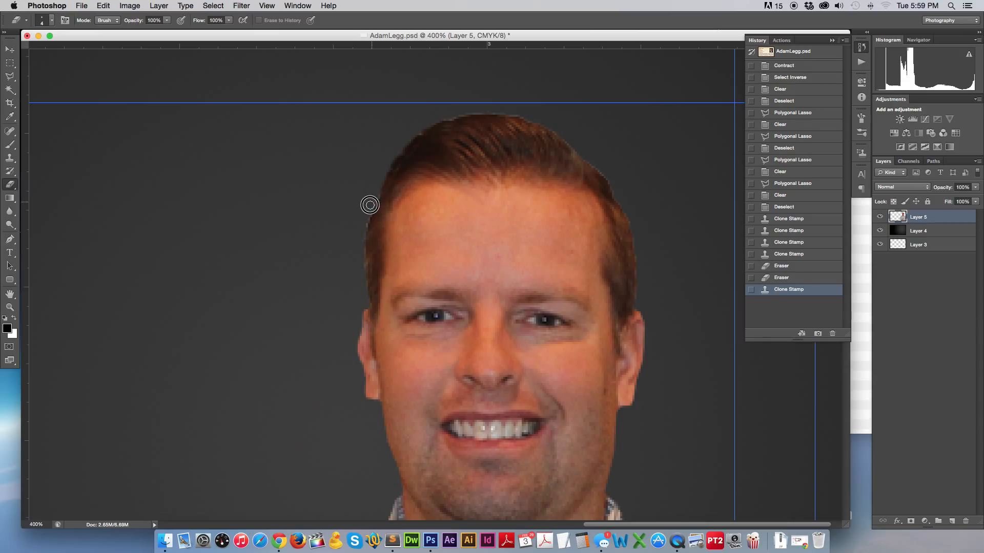
left_click_drag(369, 202, 362, 288)
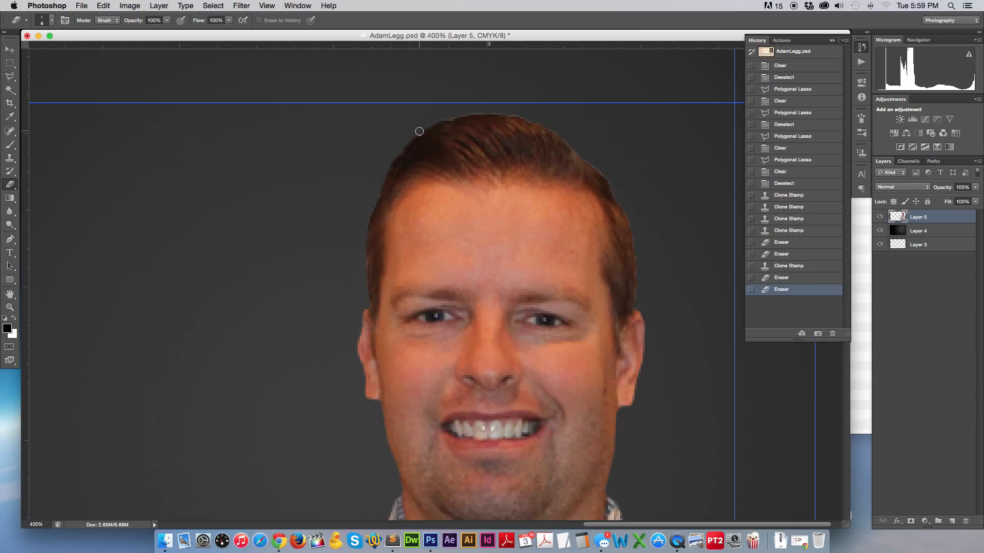
left_click_drag(418, 130, 418, 129)
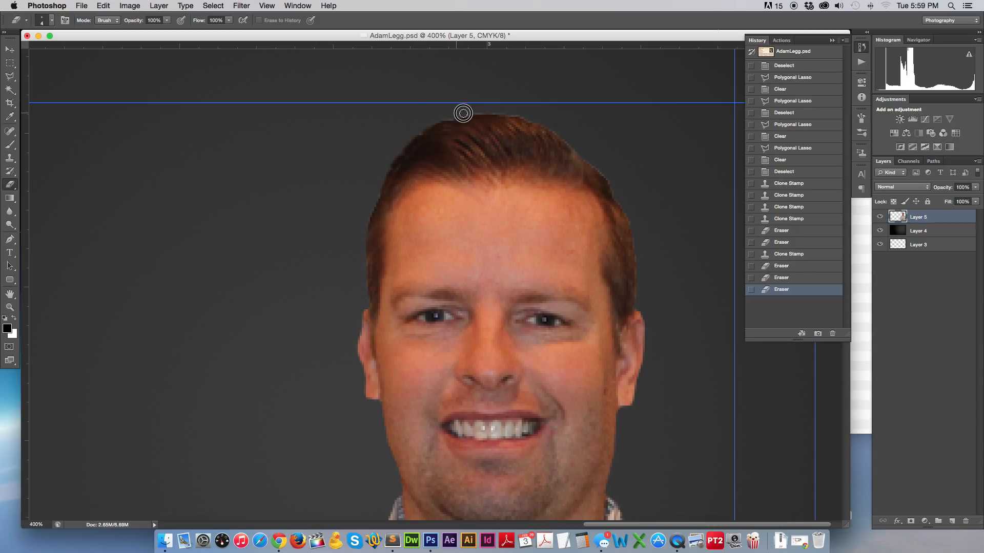
left_click_drag(480, 111, 515, 109)
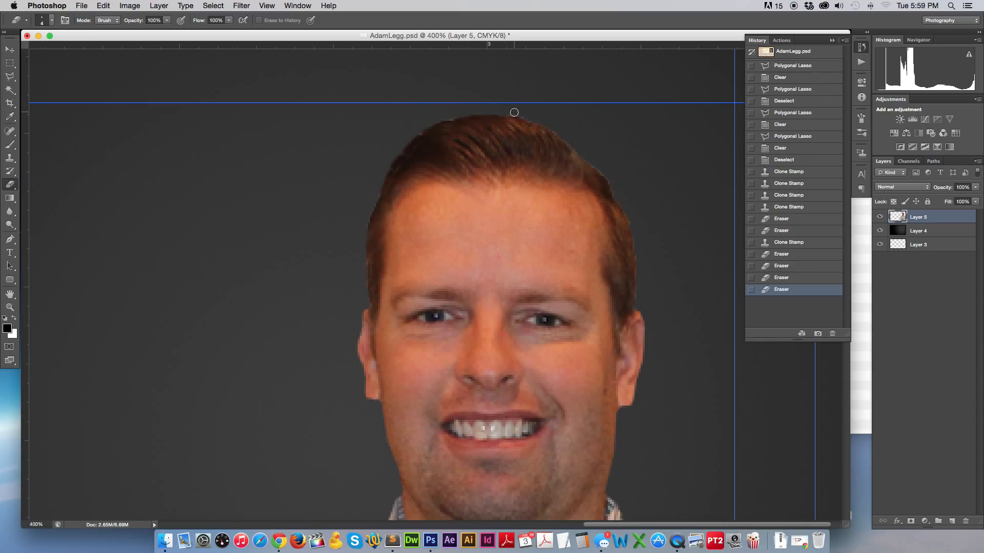
left_click(562, 135)
left_click_drag(564, 137, 619, 198)
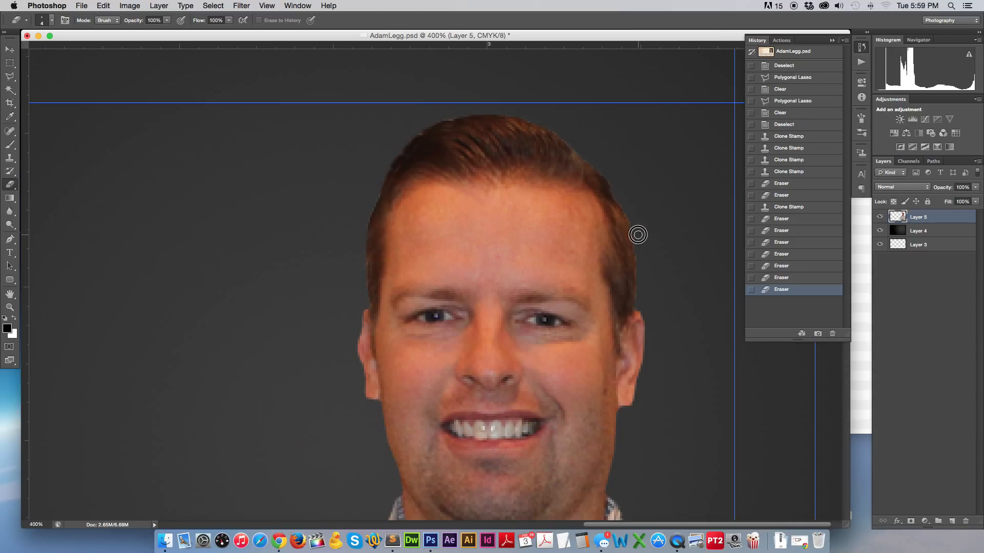
left_click_drag(637, 233, 640, 305)
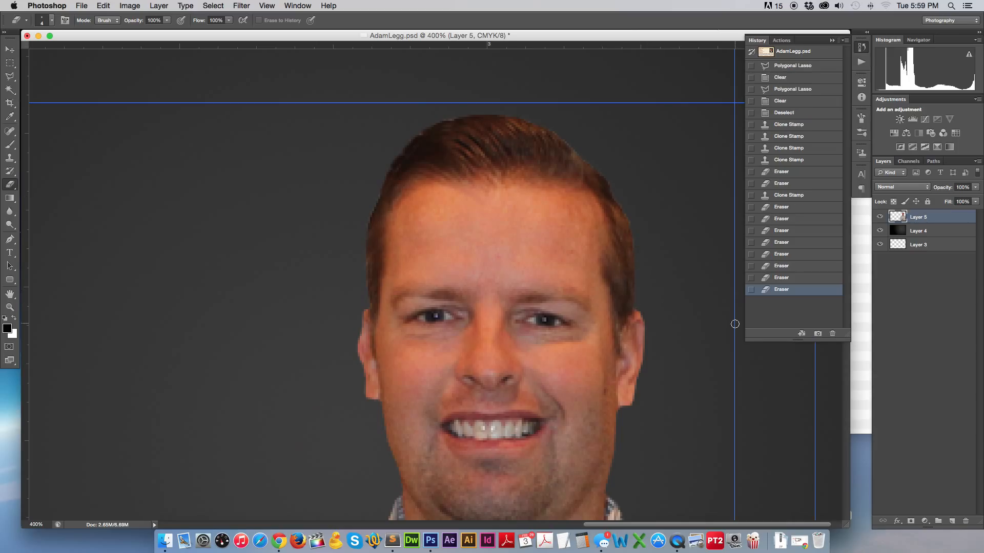
mouse_move(630, 411)
left_mouse_down()
mouse_move(636, 403)
mouse_move(648, 369)
left_mouse_up()
Smooth the shirt's shoulder edge with the Clone Stamp.
scroll(624, 434, "down", 5)
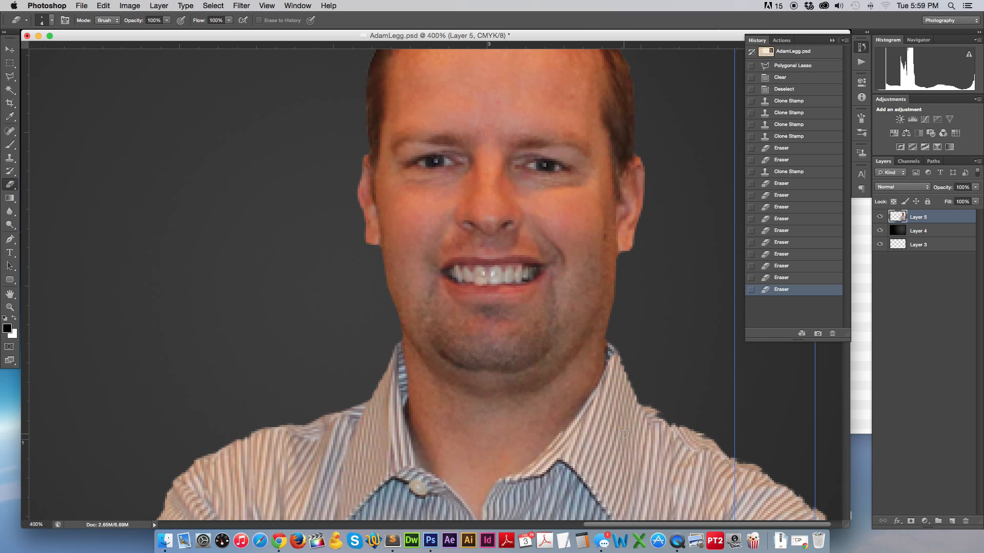
scroll(643, 439, "down", 2)
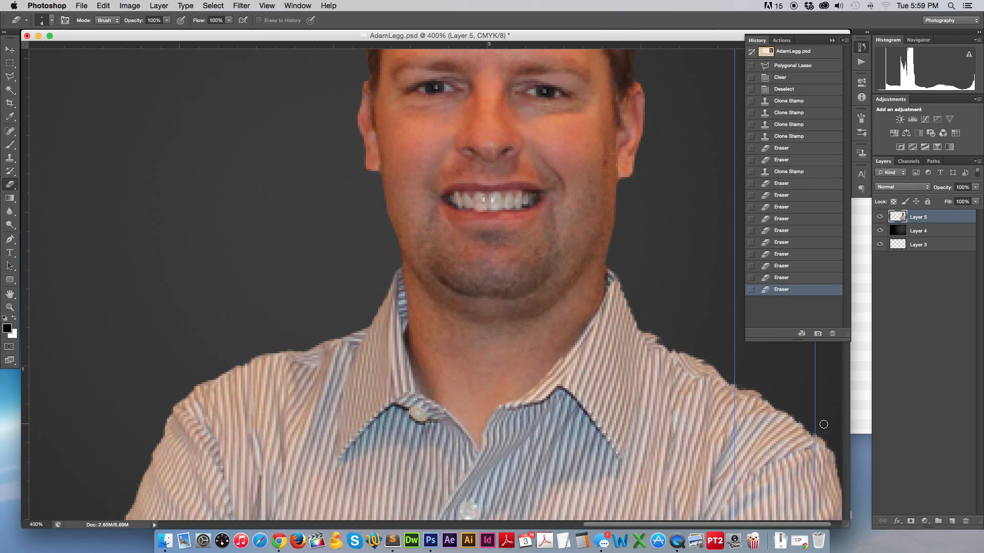
left_click(10, 159)
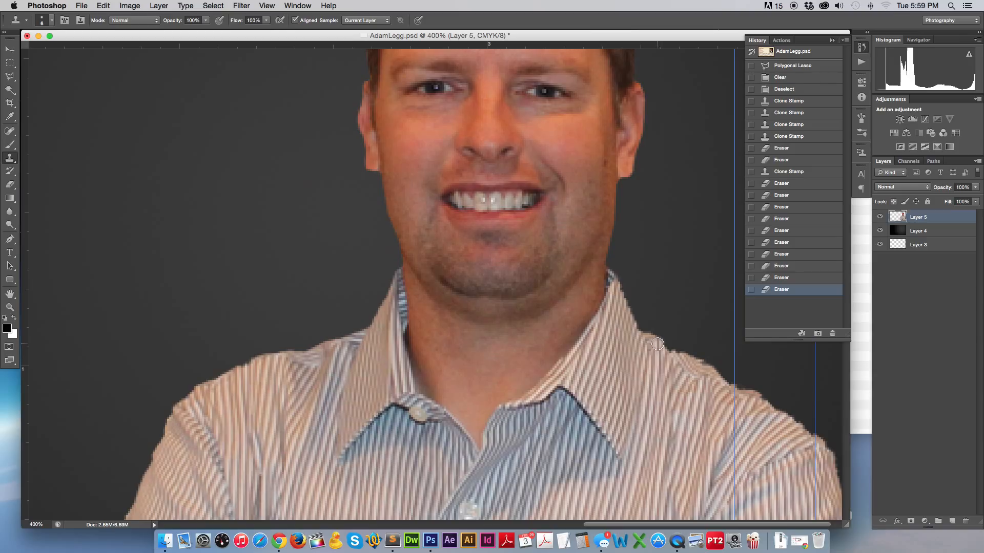
left_click_drag(657, 343, 815, 445)
Zoom back out to 100% and enlarge the document window to show the whole card.
key("super+1")
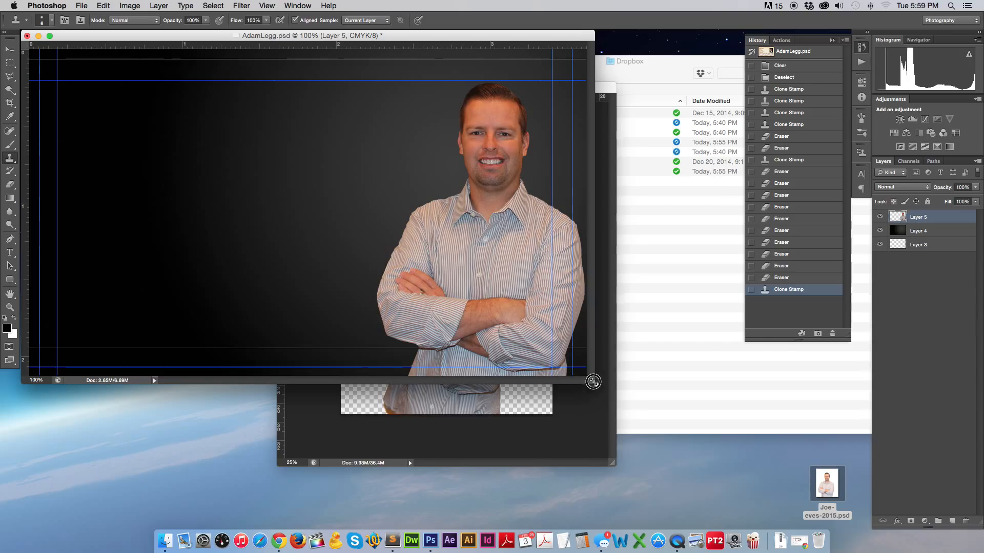
left_click_drag(592, 382, 758, 500)
key("v")
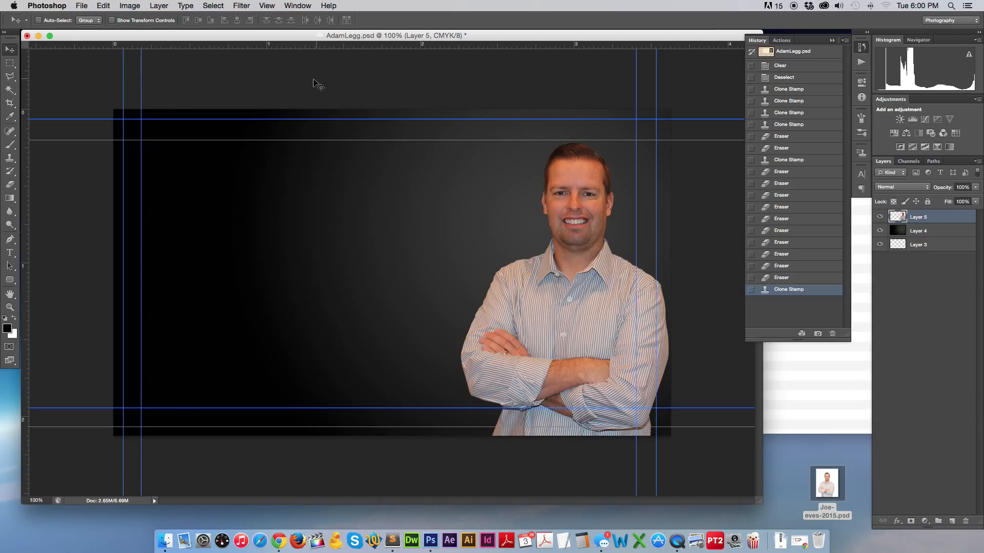
Bring up Hue/Saturation, then dismiss it without changing anything.
left_click(213, 6)
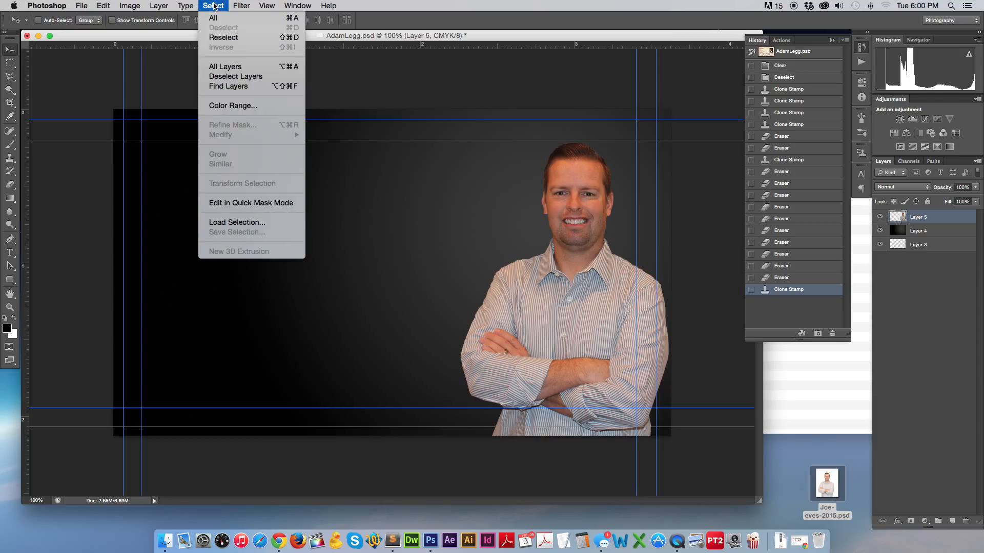
left_click(214, 5)
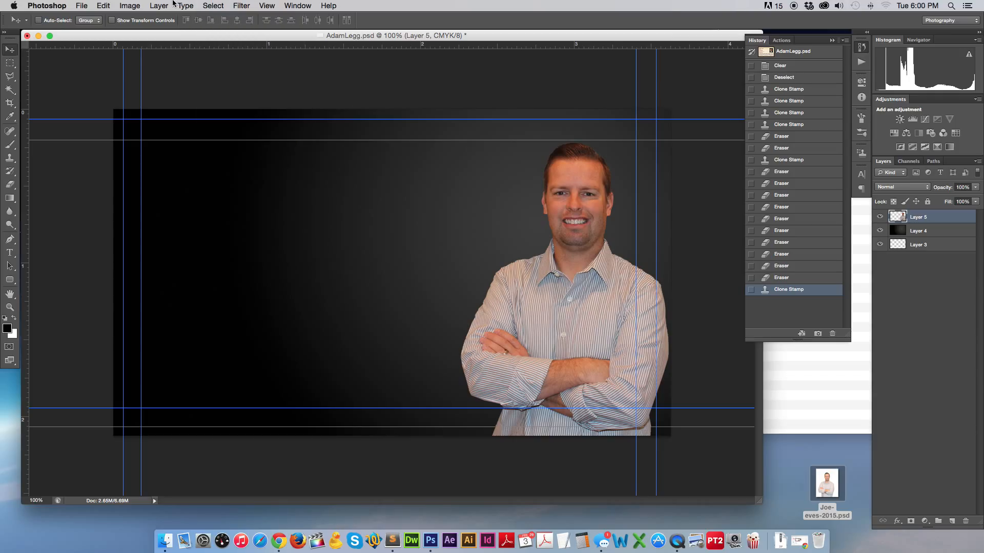
key("super+u")
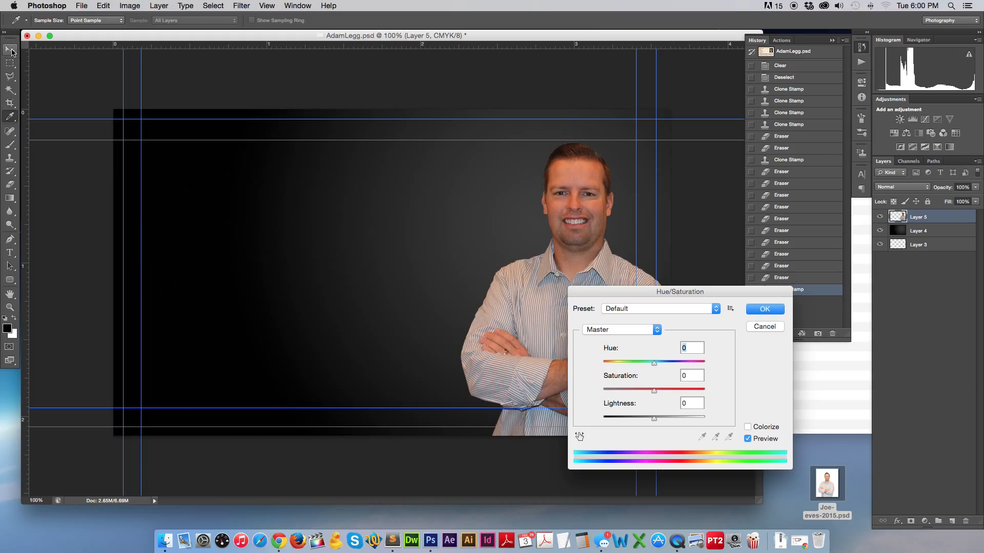
left_click(764, 309)
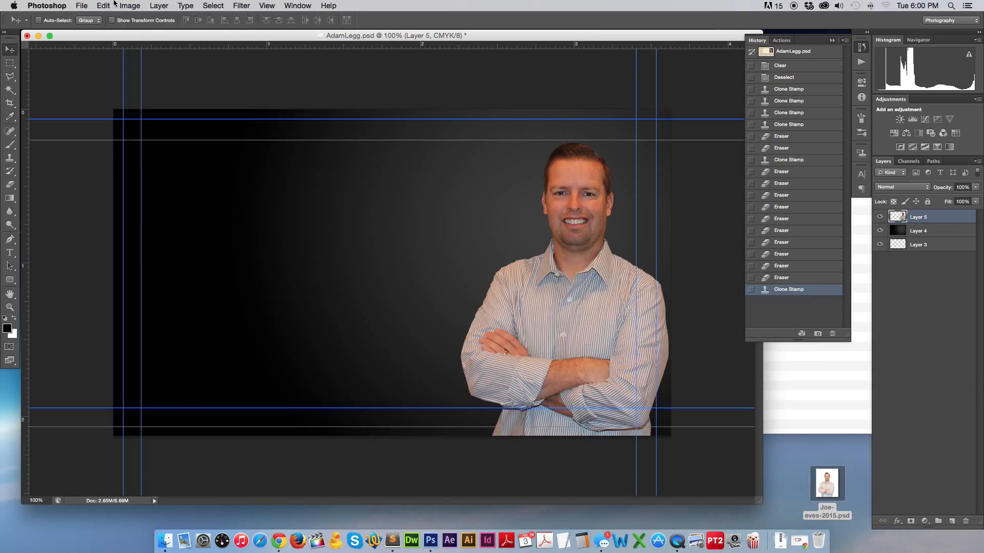
Desaturate the portrait with Hue/Saturation: reds to -55, Master saturation to -33.
left_click(123, 6)
mouse_move(149, 37)
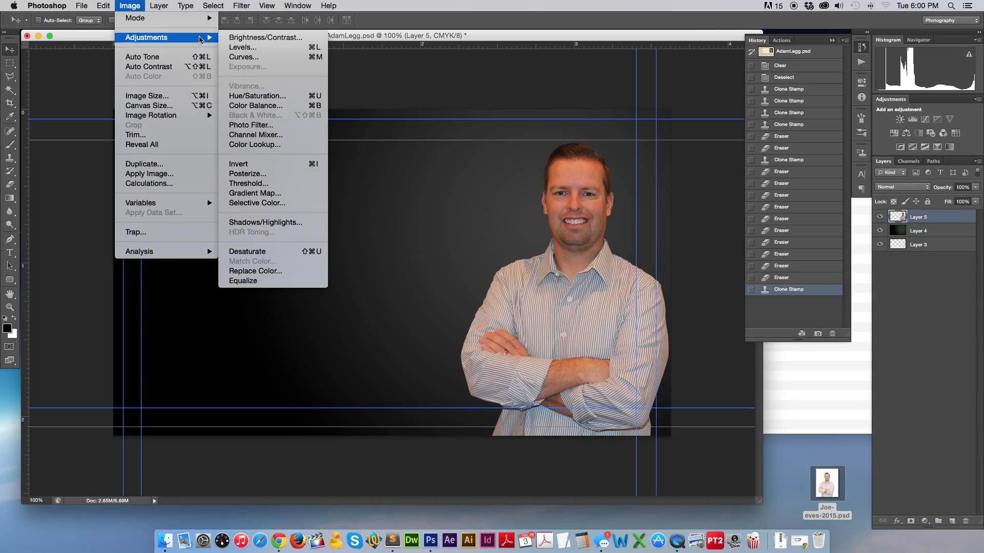
left_click(279, 96)
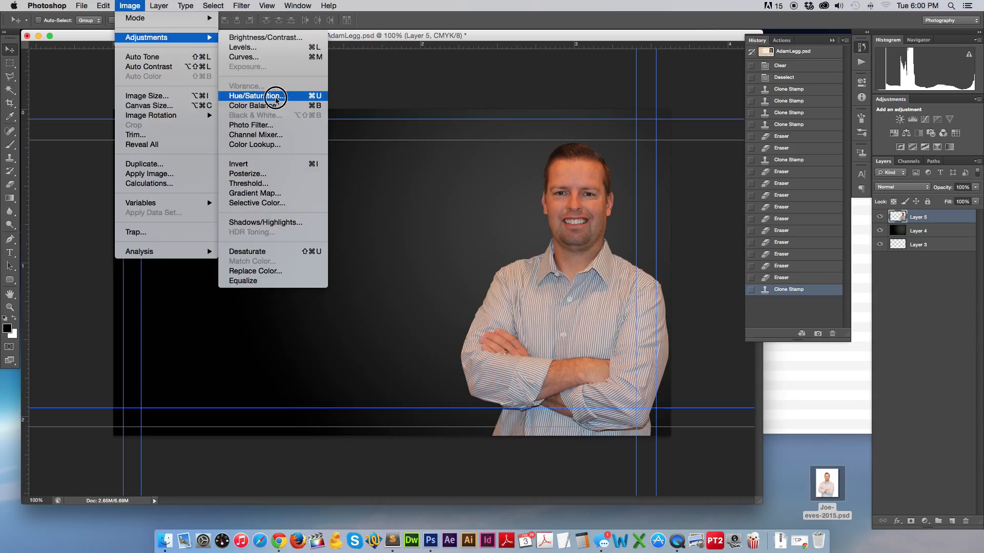
left_click_drag(658, 291, 260, 177)
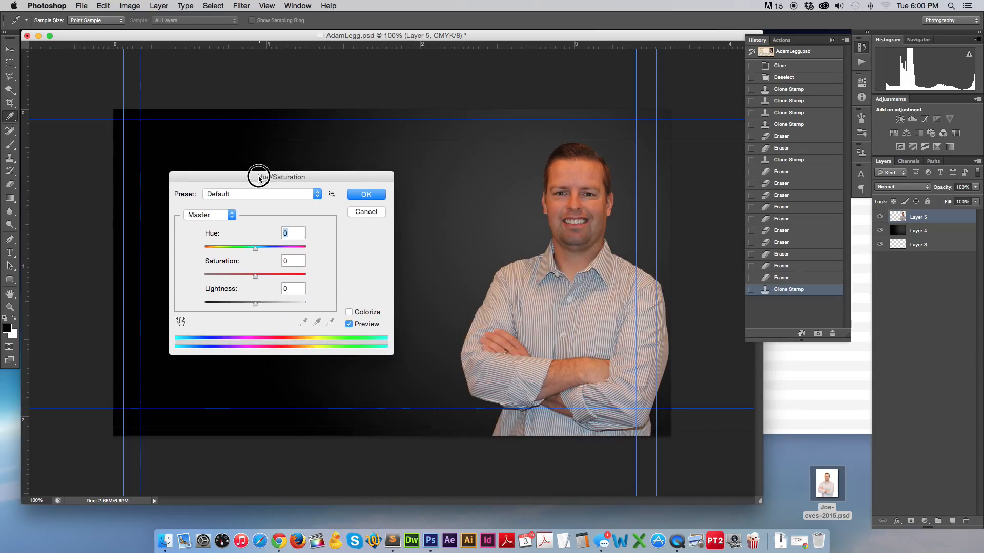
left_click(201, 219)
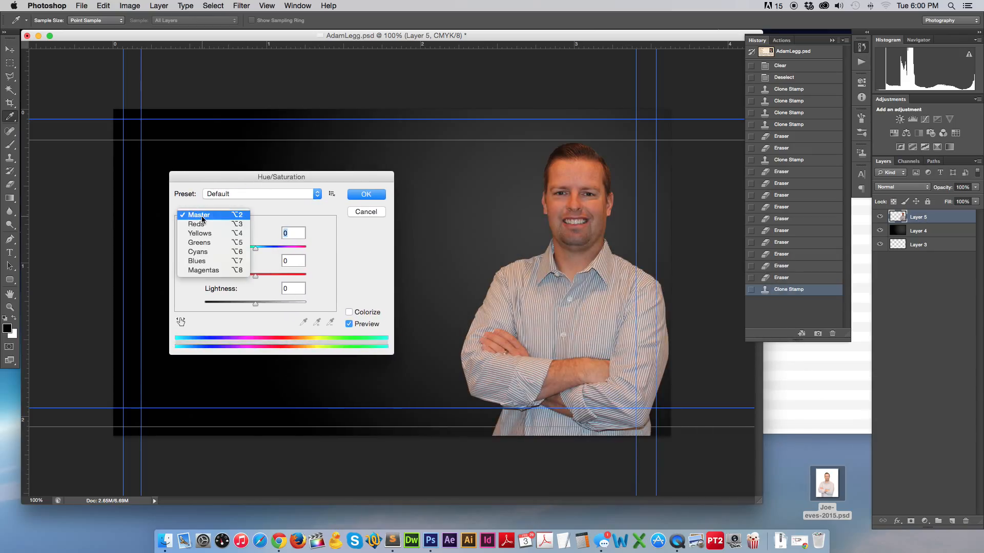
left_click(198, 224)
left_click_drag(254, 275, 229, 279)
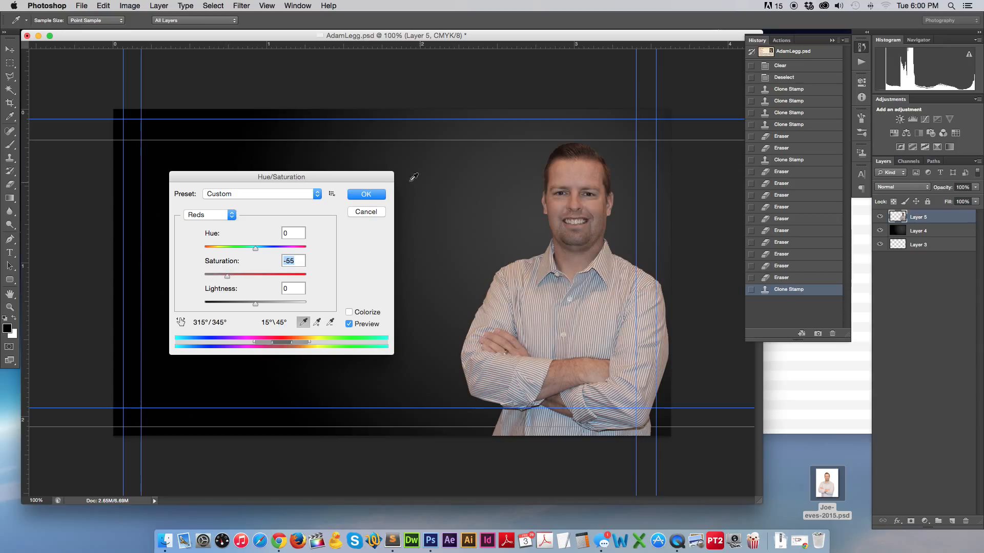
left_click(209, 215)
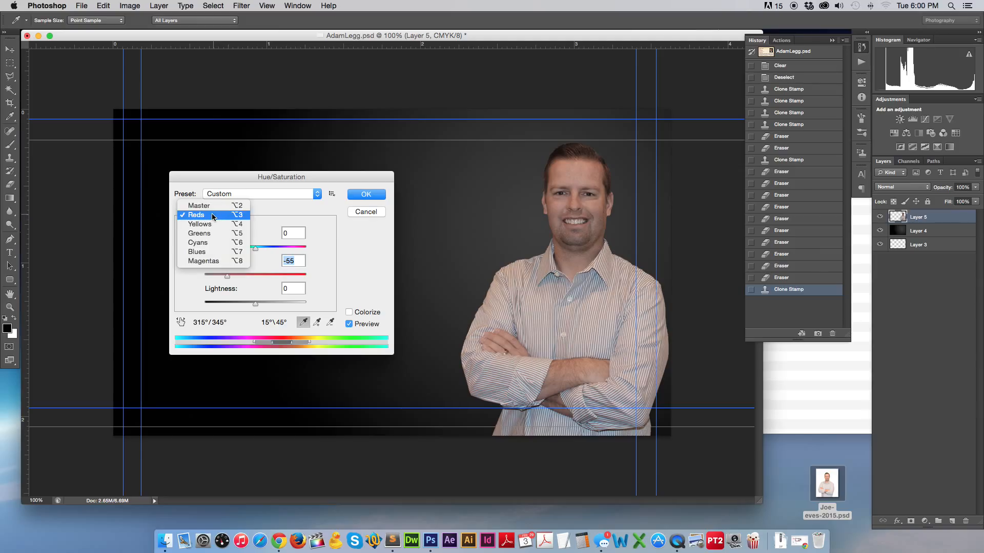
left_click(210, 207)
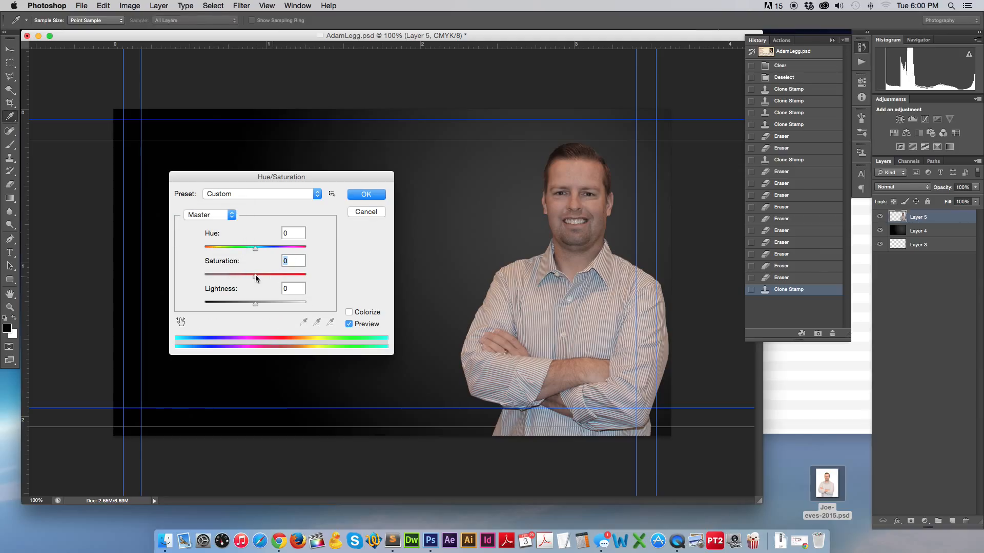
left_click_drag(251, 276, 239, 277)
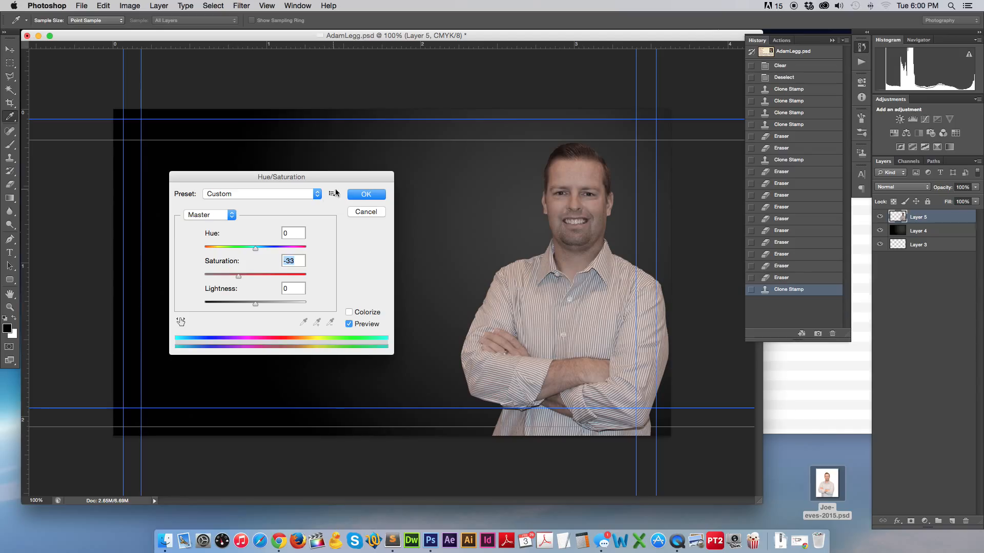
left_click(371, 194)
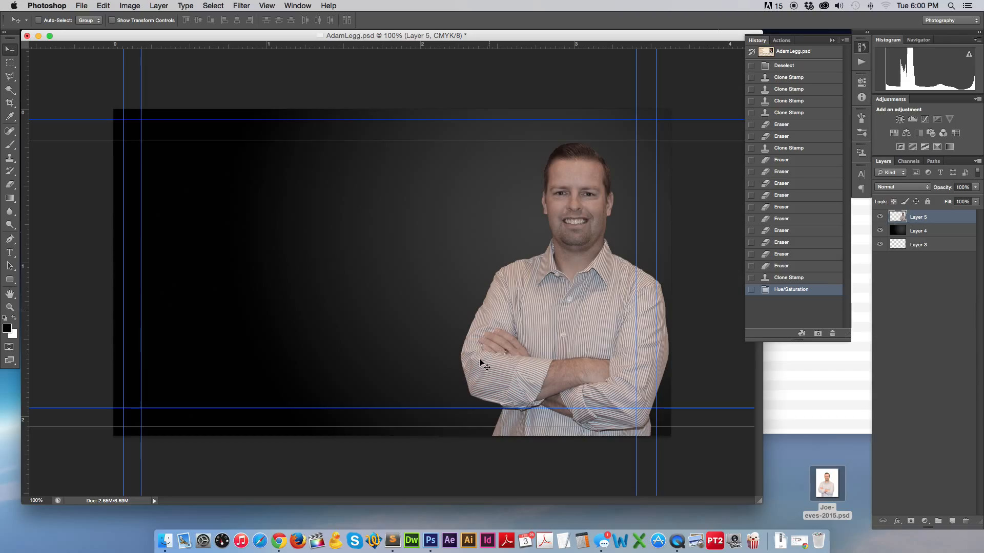
Return the card to 100% view and reposition its window.
key("super+minus")
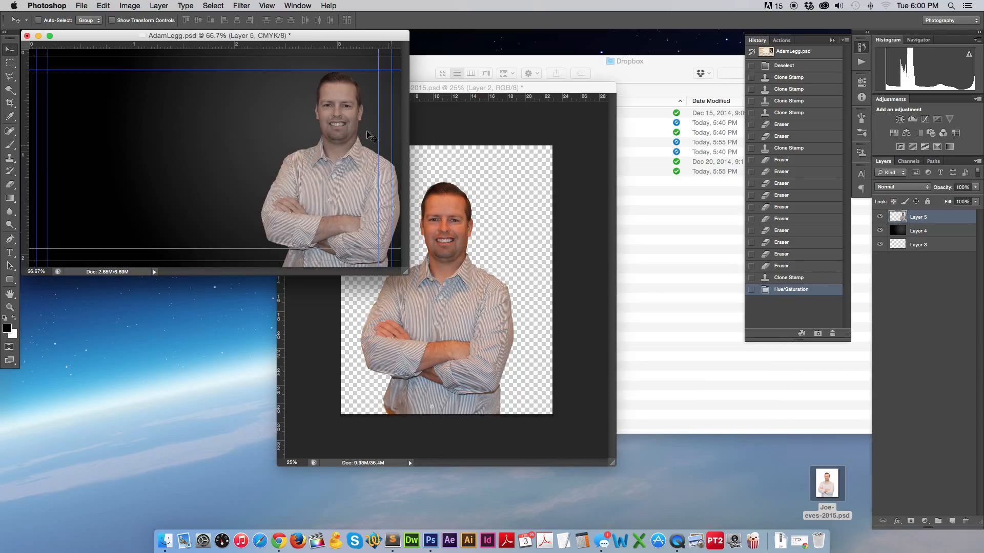
key("super+0")
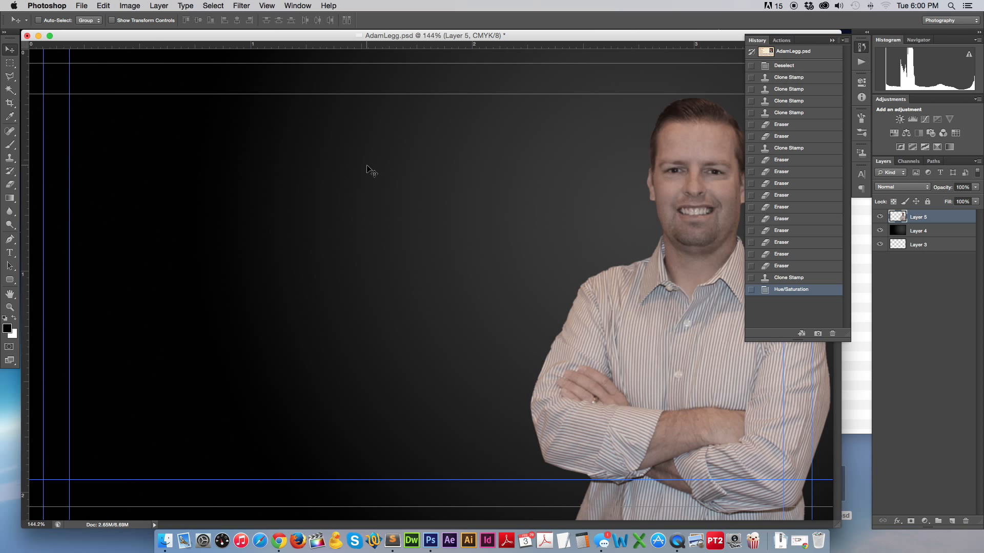
key("super+1")
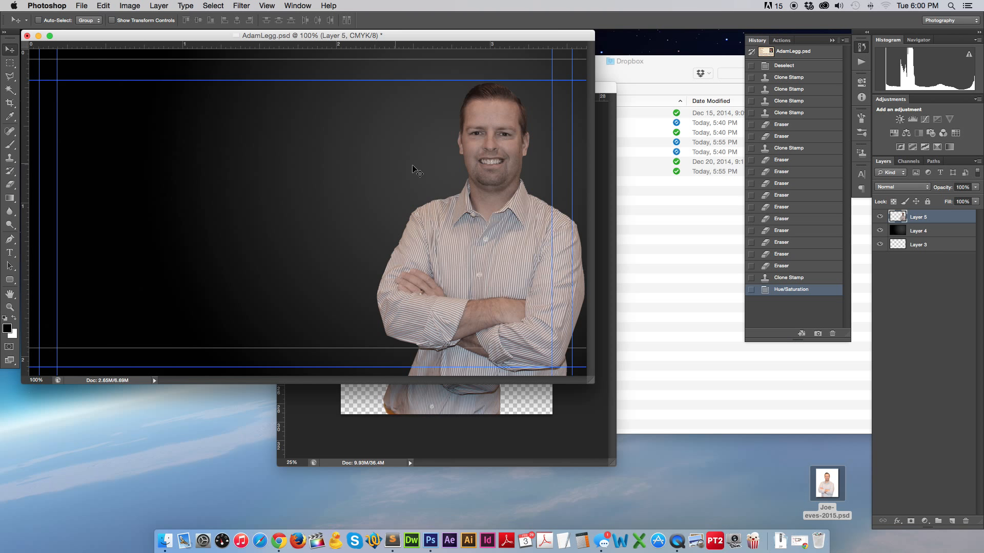
left_click_drag(564, 36, 631, 95)
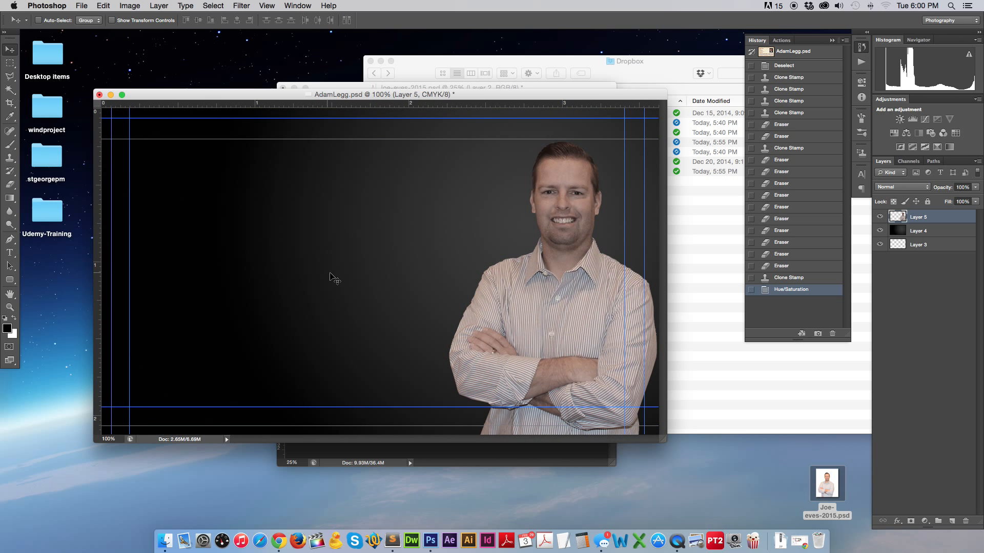
Type the subject's name in white on the left of the card and shift it right.
left_click(10, 253)
left_click(167, 331)
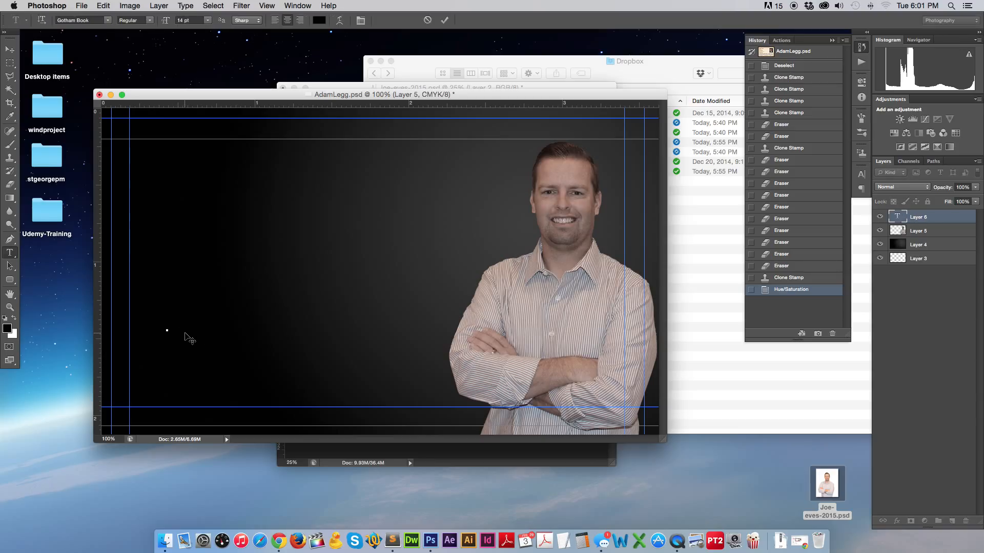
key("super+a")
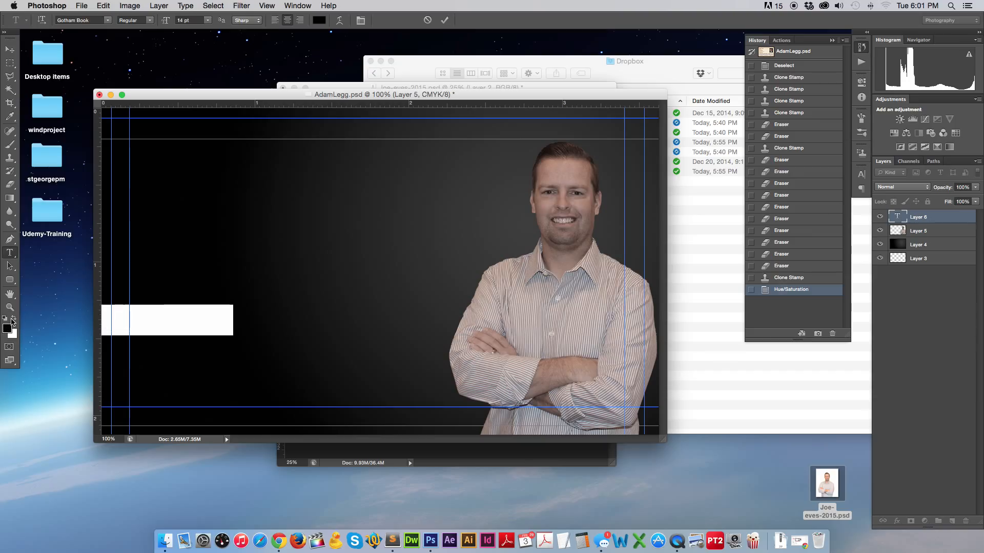
left_click(14, 319)
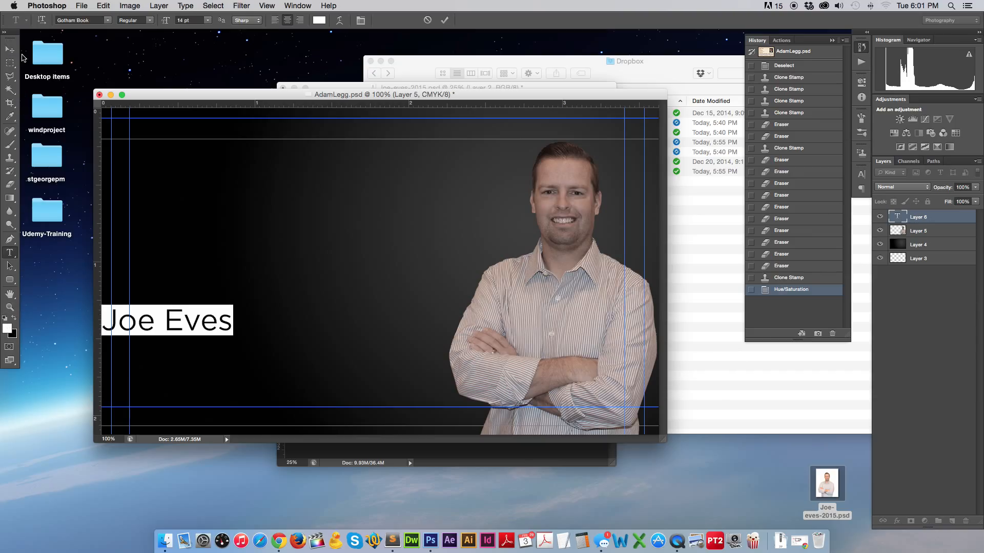
left_click(9, 49)
left_click_drag(187, 322, 221, 305)
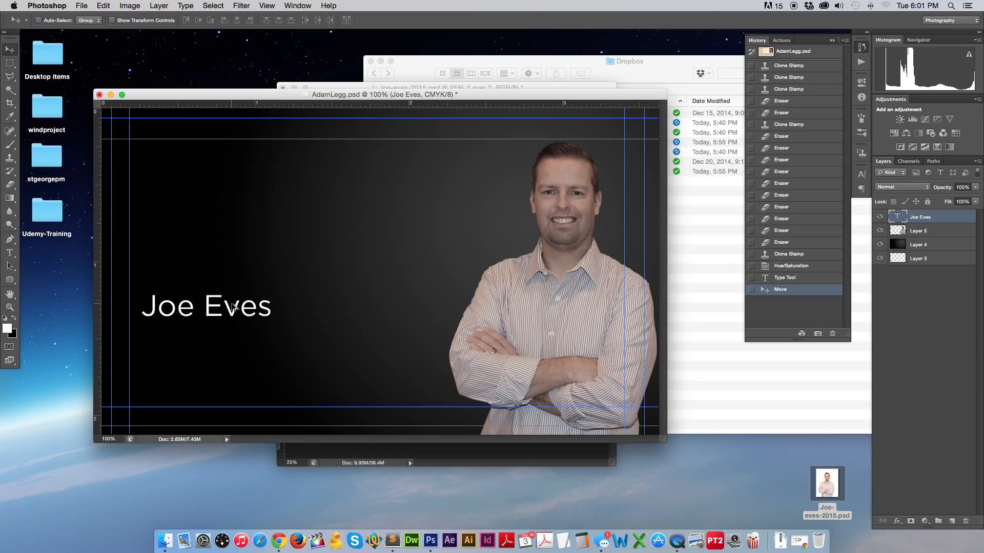
left_click(234, 318)
Duplicate the name line below and retype it as Realtor® with a 5 pt raised ®.
left_click_drag(234, 319, 234, 352, "alt")
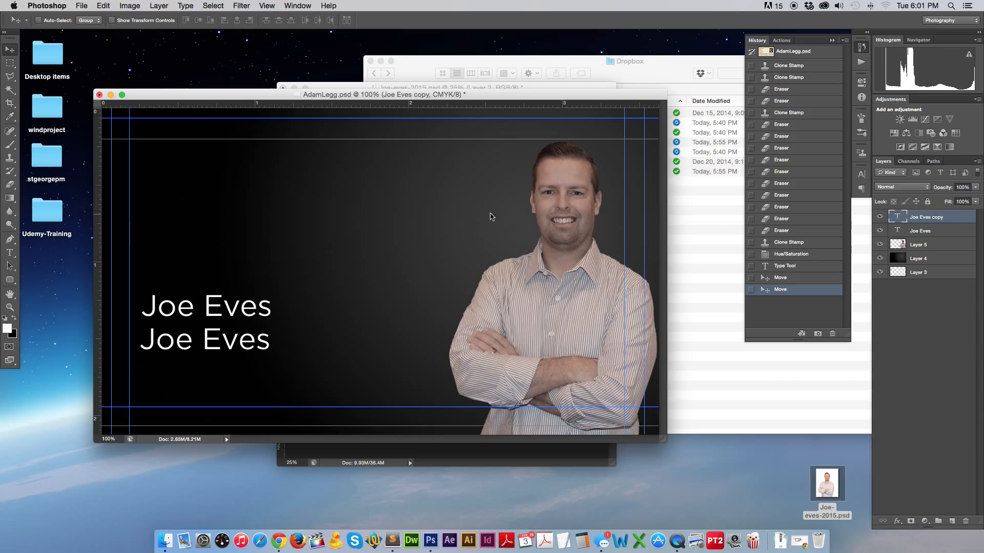
left_click(9, 252)
double_click(177, 341)
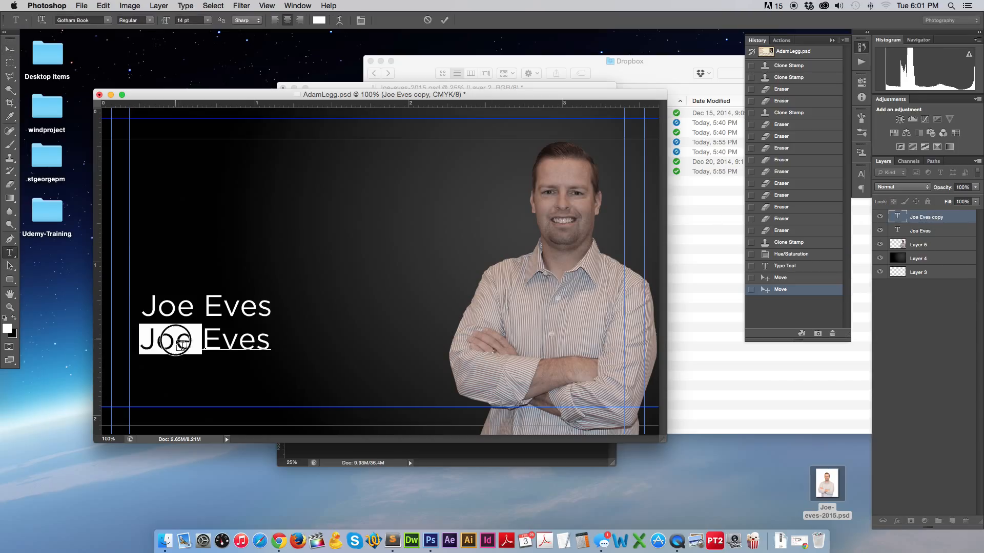
key("super+a")
type("Realtor")
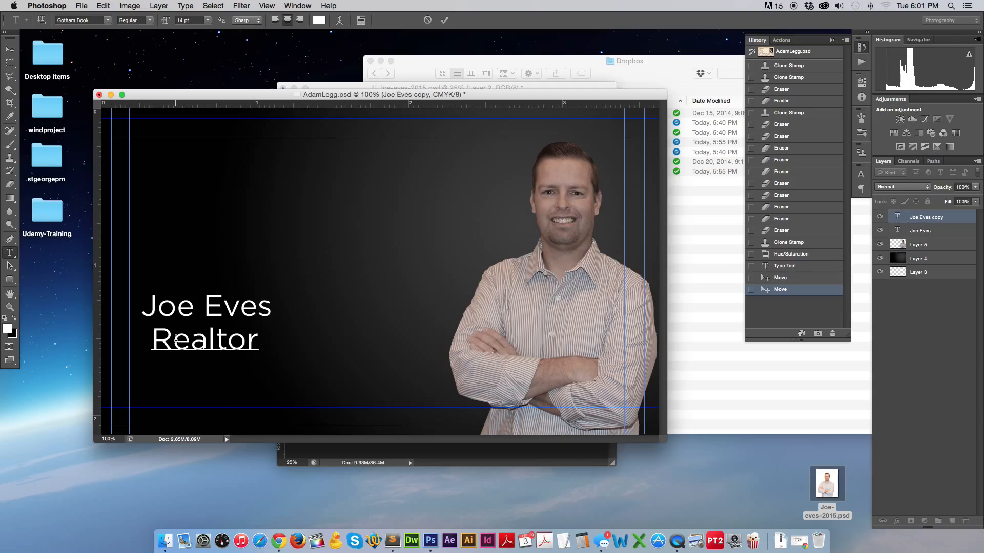
type("®")
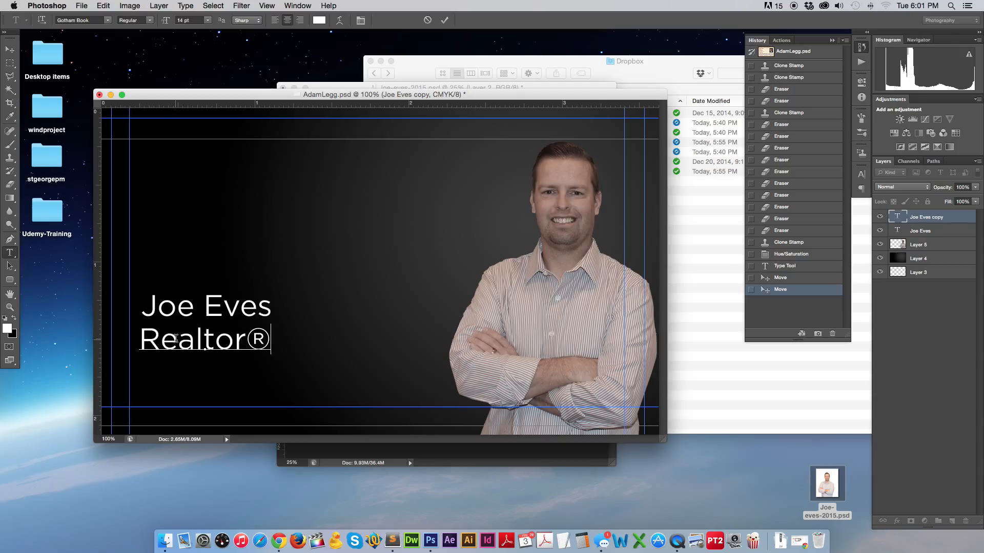
left_click_drag(249, 338, 269, 342)
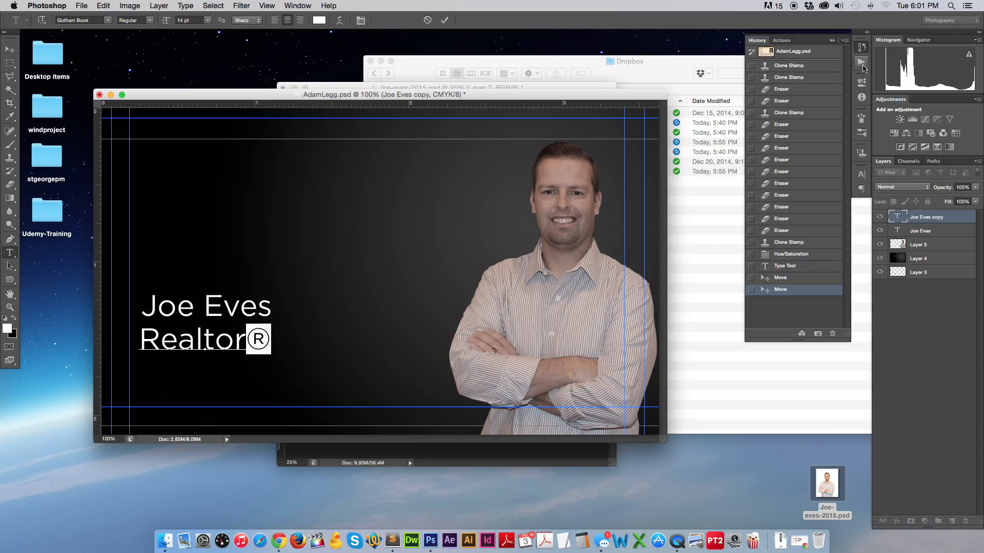
left_click(860, 175)
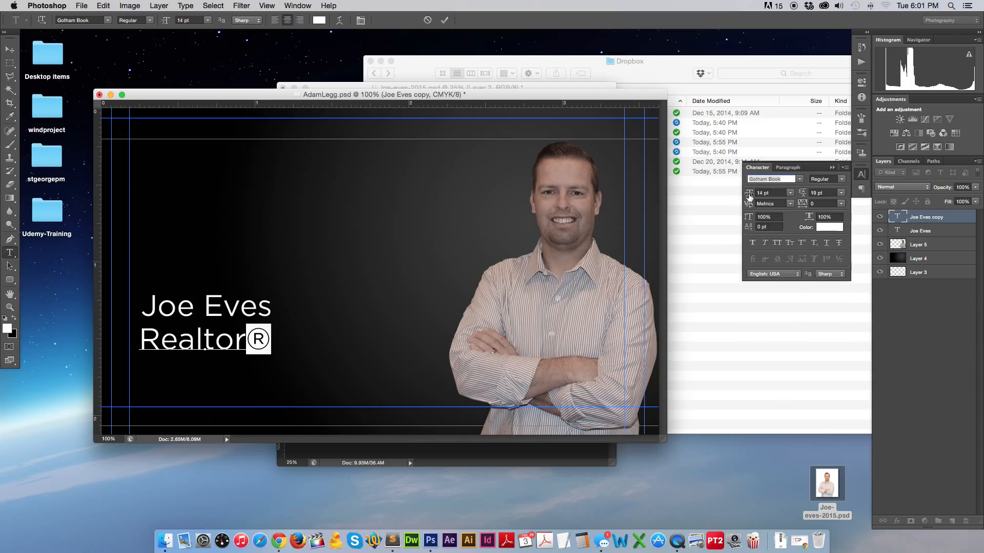
left_click_drag(749, 199, 745, 196)
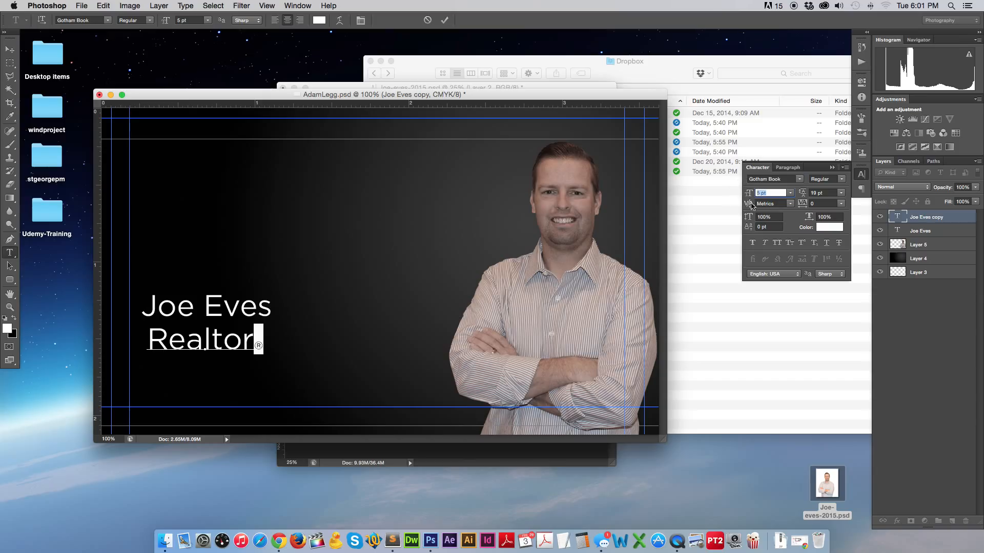
left_click_drag(749, 230, 751, 230)
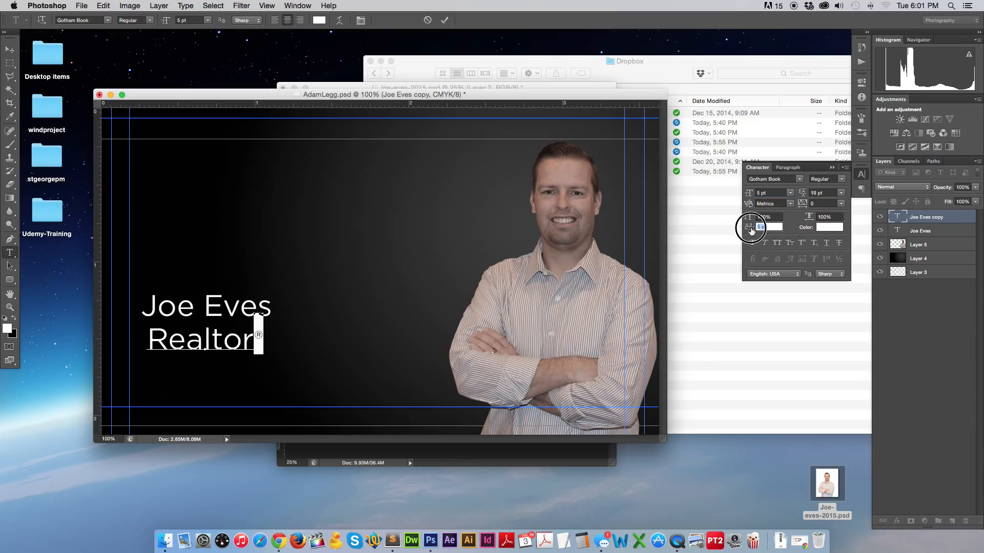
left_click(10, 49)
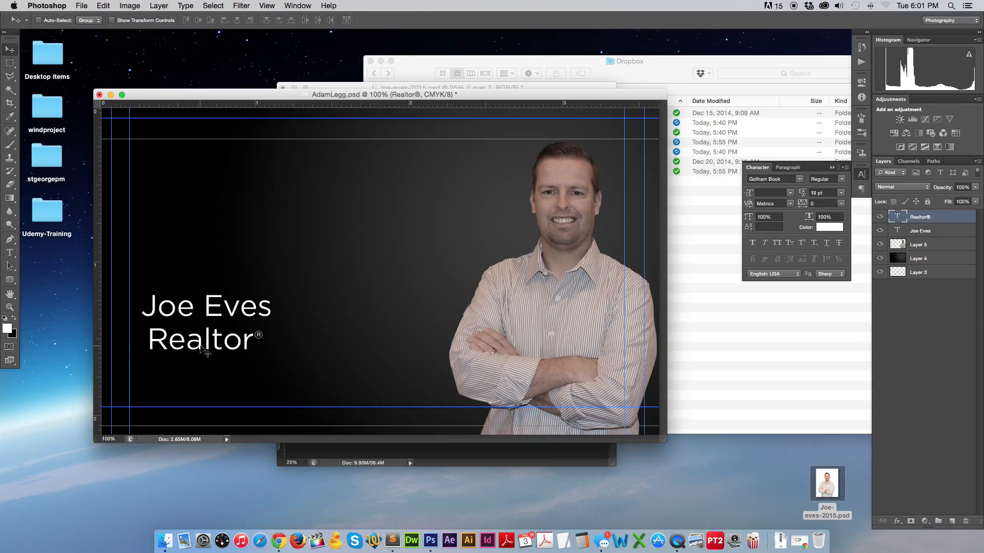
Scale the Realtor® line down with Free Transform.
key("super+t")
left_click_drag(148, 354, 223, 375)
key("Return")
Retype the lower Realtor® copy as the phone number and shift it into place.
left_click(9, 252)
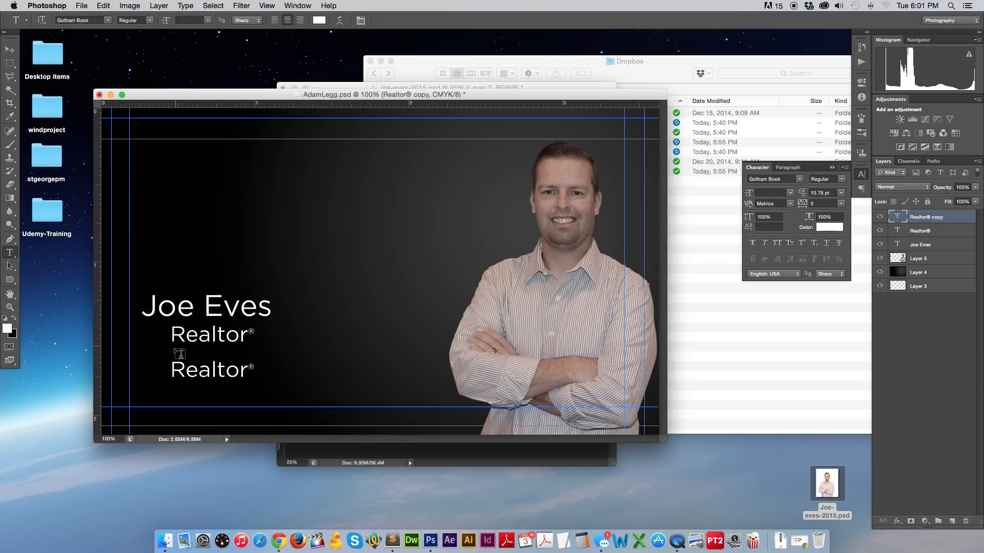
double_click(190, 366)
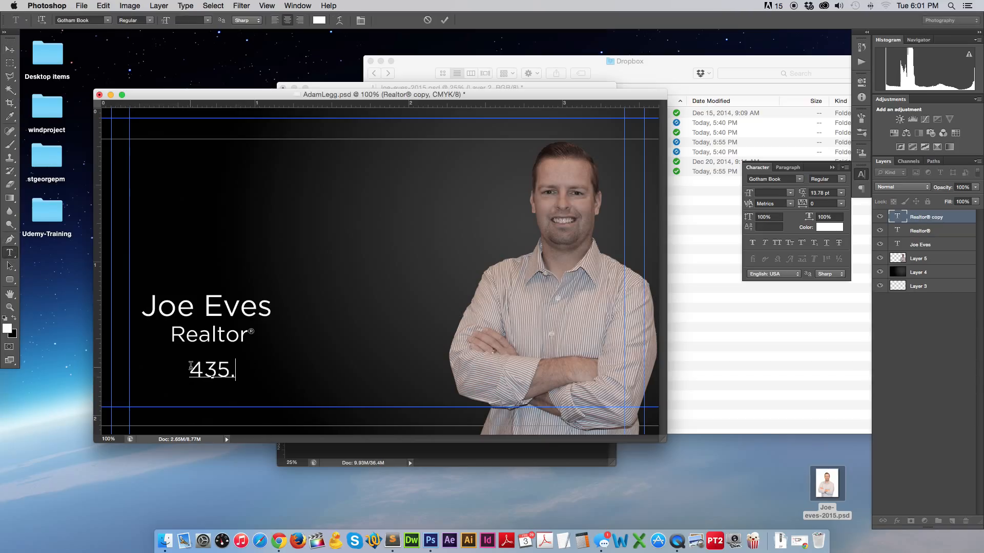
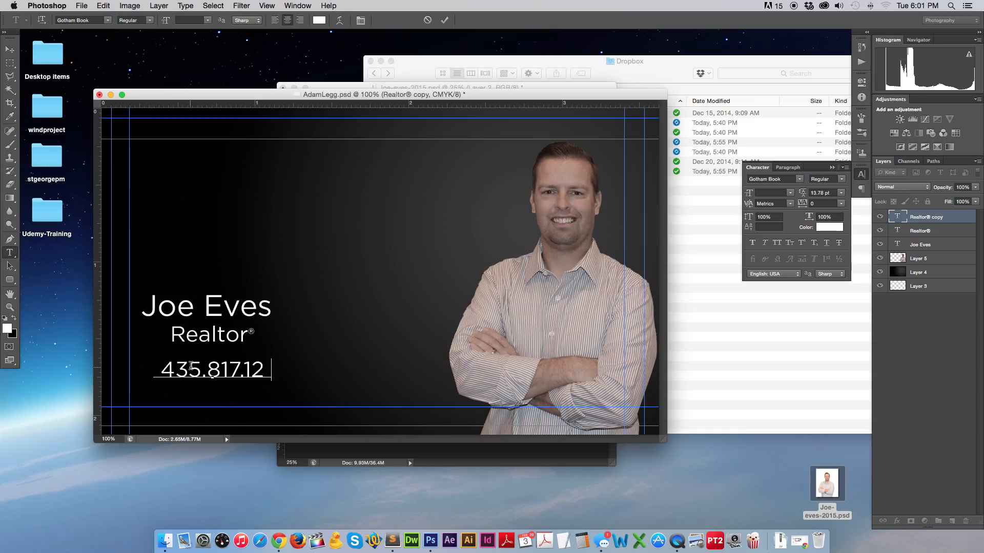
left_click(10, 49)
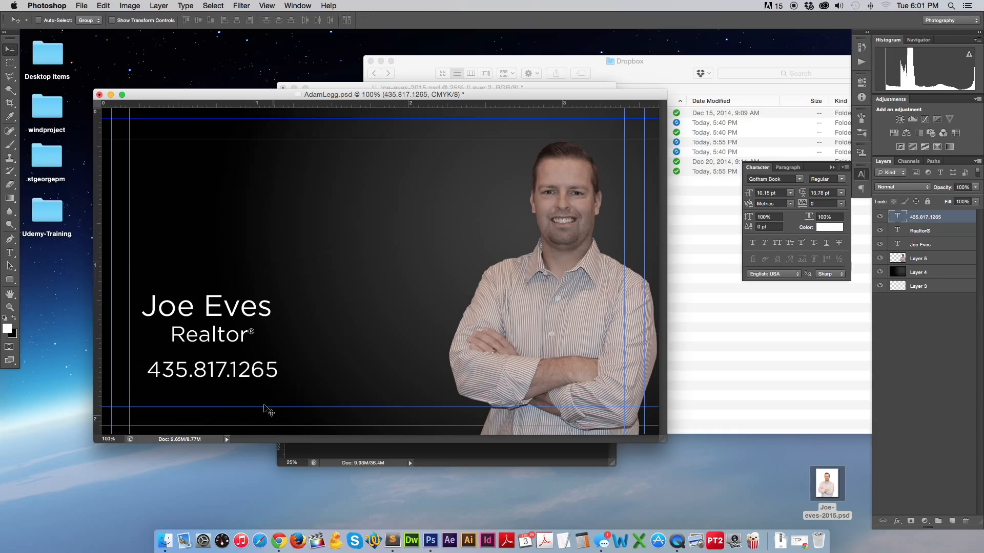
left_click_drag(234, 378, 255, 379)
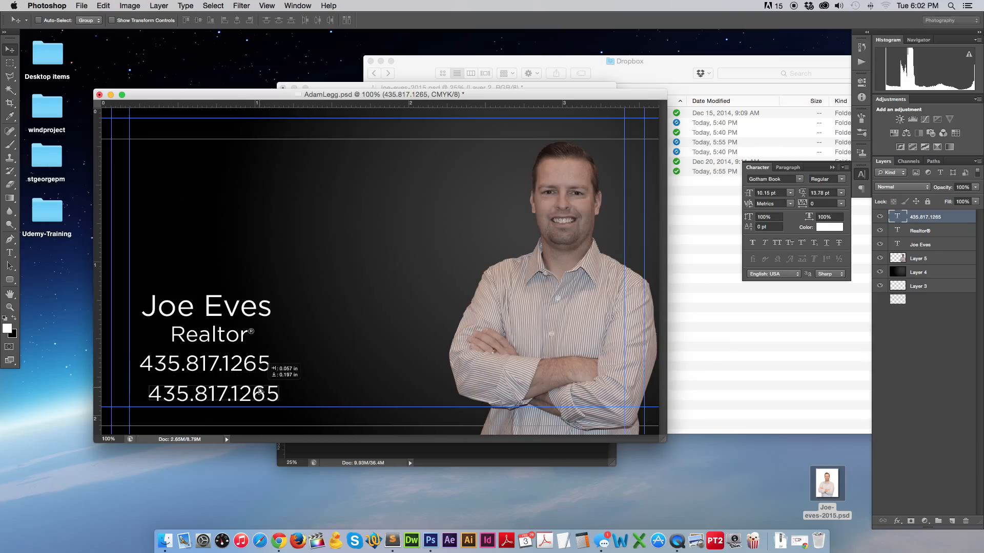
Retype the copied phone line as the website address and align it with the phone number.
left_click(9, 252)
triple_click(204, 389)
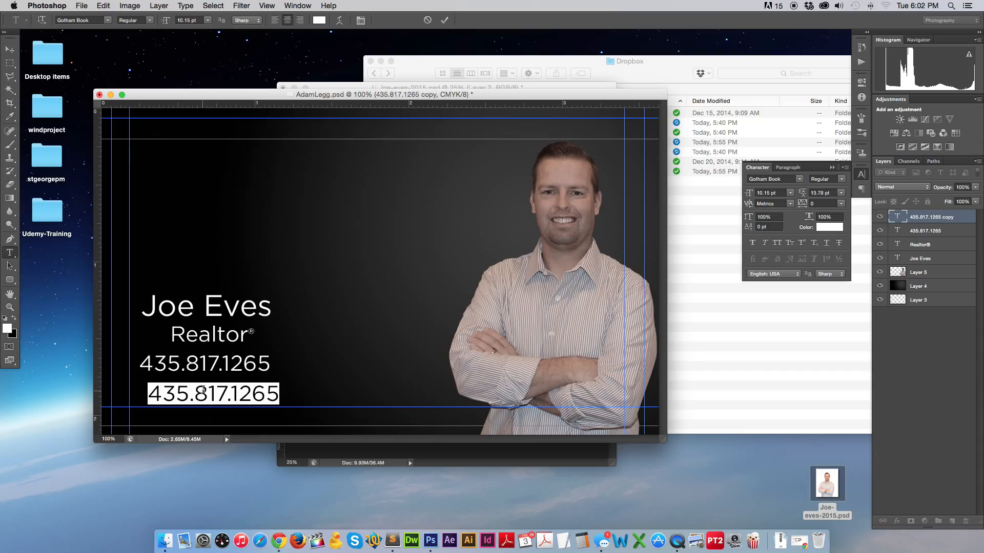
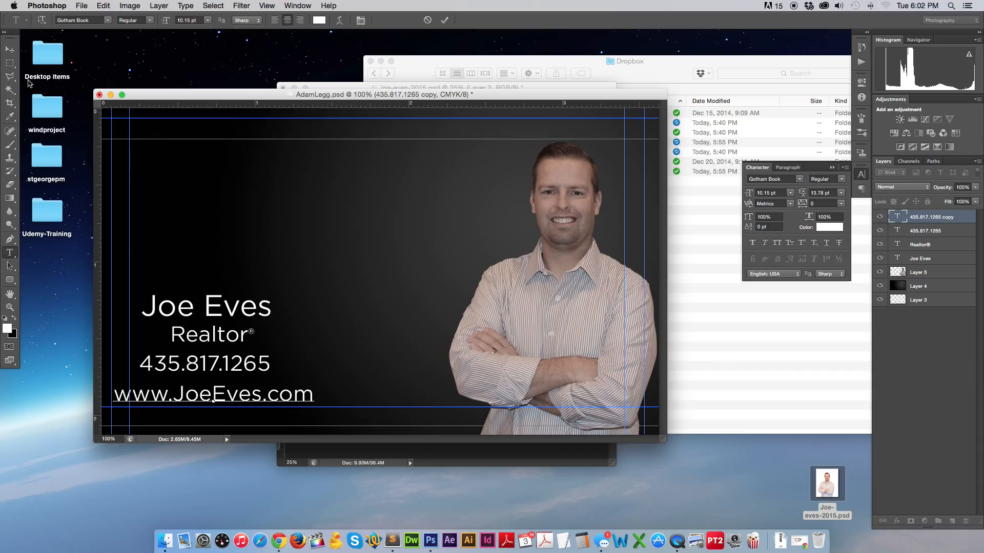
left_click(9, 50)
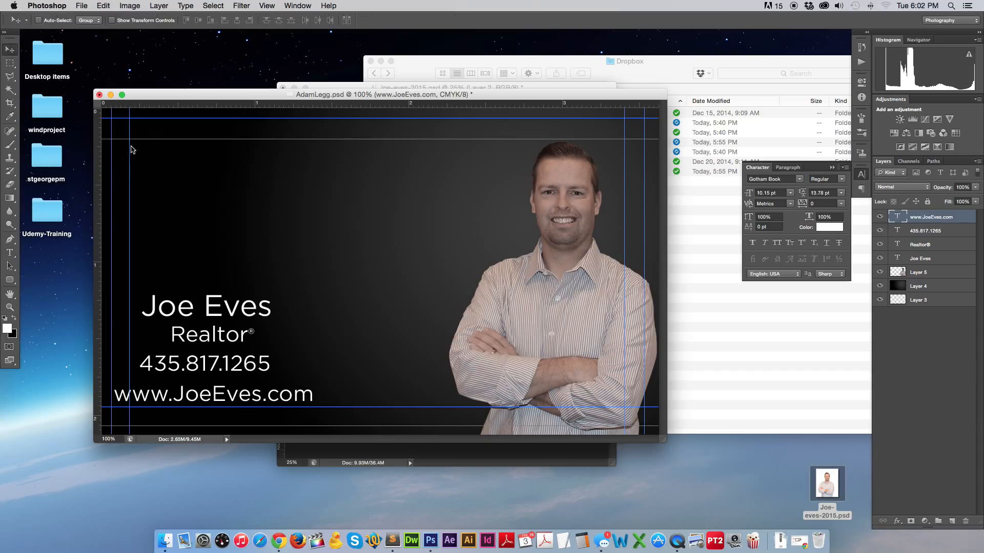
left_click_drag(236, 399, 261, 399)
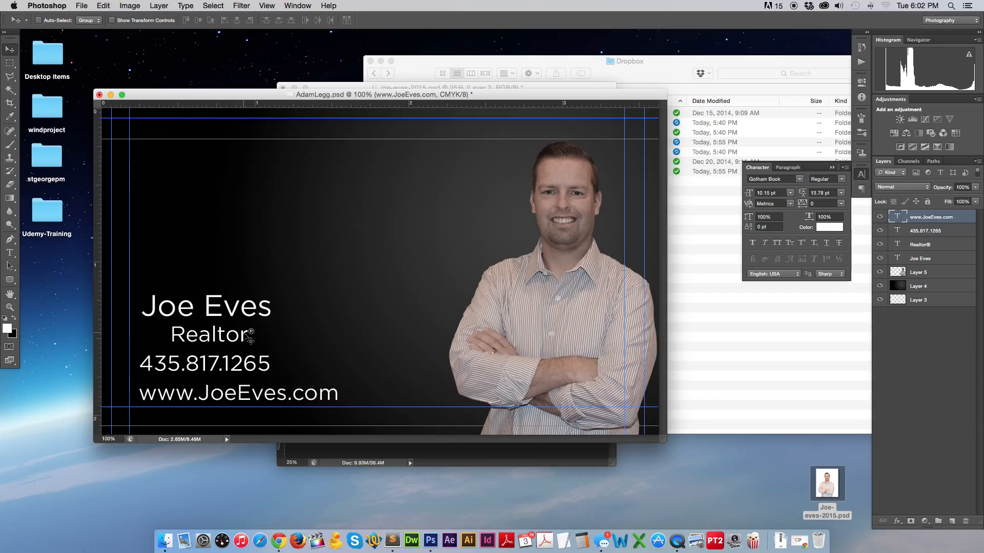
Move Realtor® left to line up with the other contact lines.
left_click(220, 335)
left_click_drag(220, 335, 197, 335)
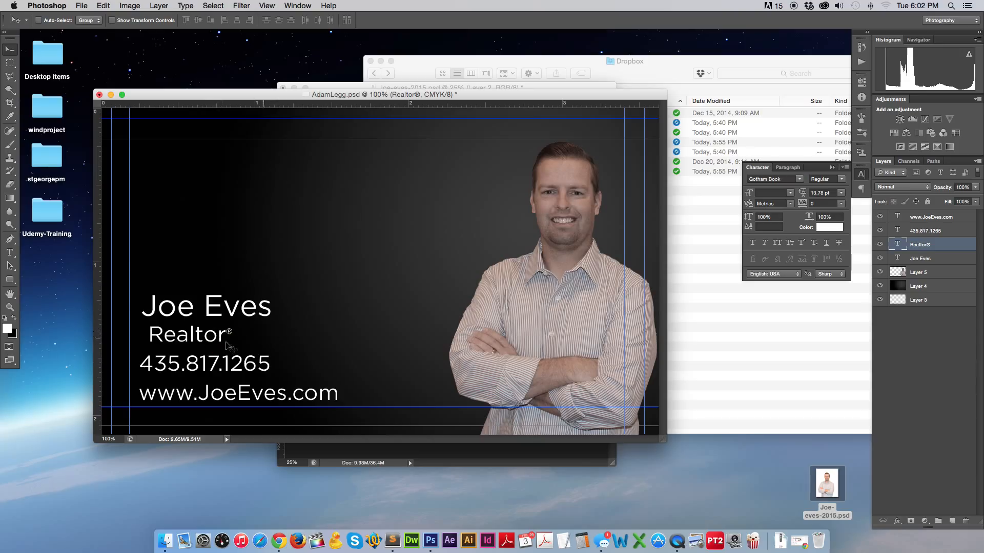
left_click(266, 364, "super")
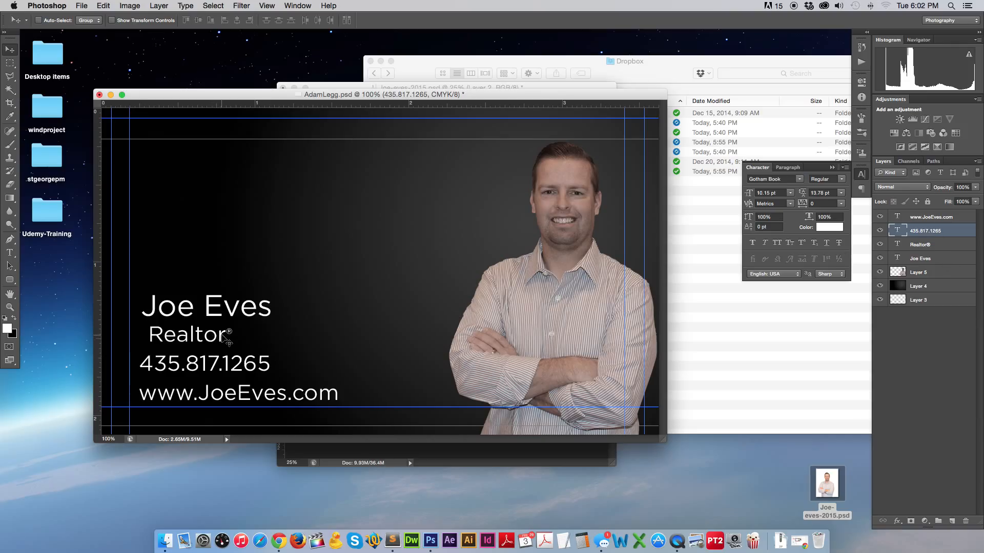
left_click(225, 339, "super")
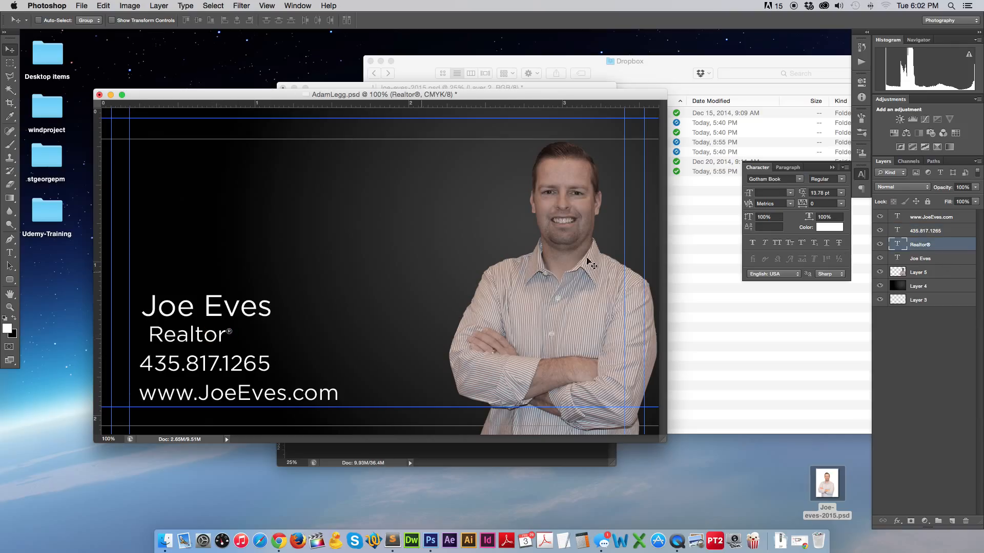
key("Left")
key("Left")
key("Left")
key("Left")
key("Left")
key("Left")
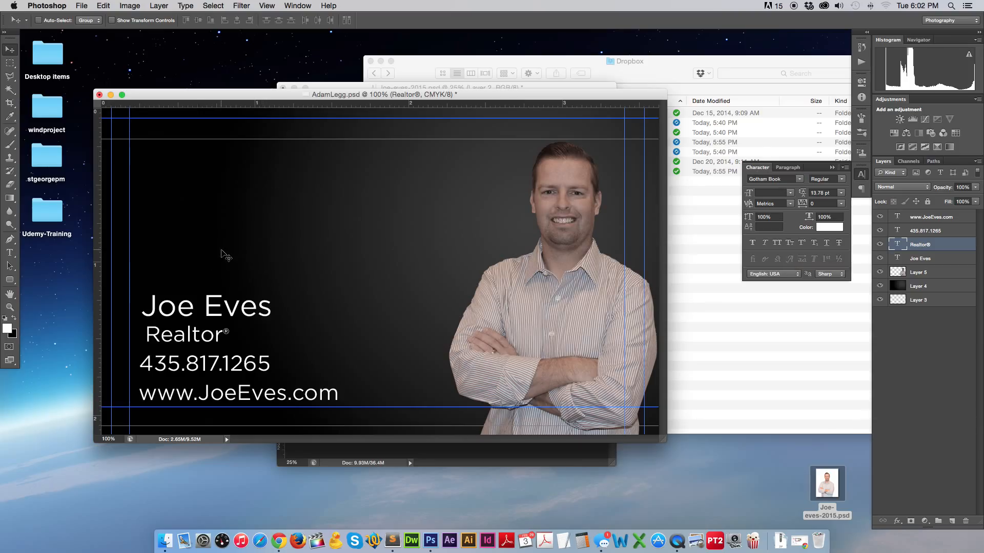
Turn on Auto-Select to check the text and portrait layers, then turn it off.
left_click(39, 20)
left_click(208, 309)
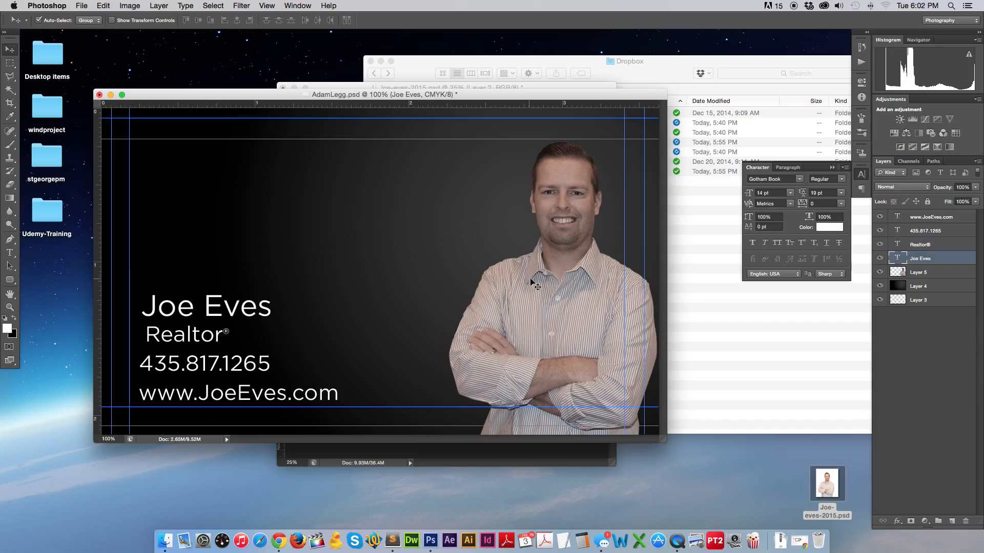
left_click(546, 280)
left_click(261, 364)
left_click(260, 394)
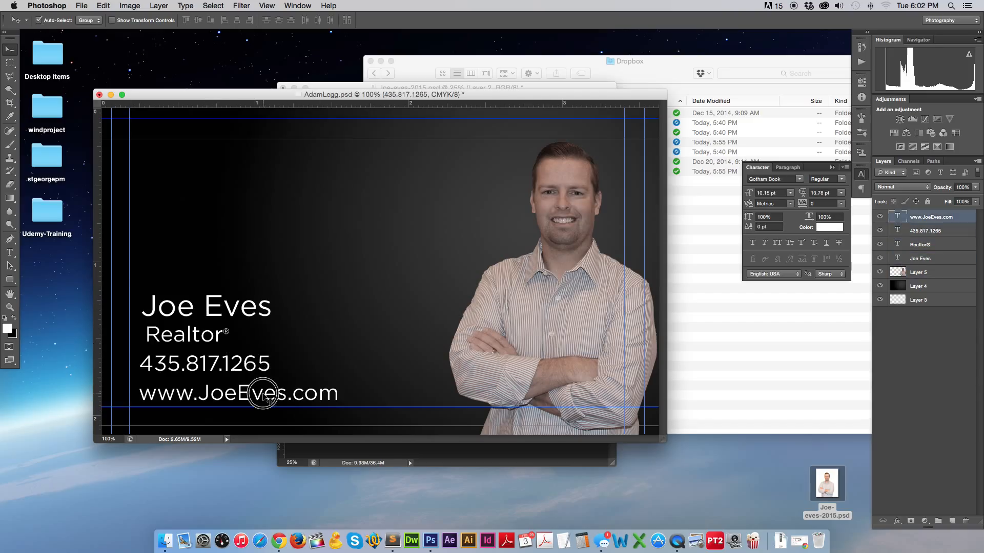
left_click(556, 342)
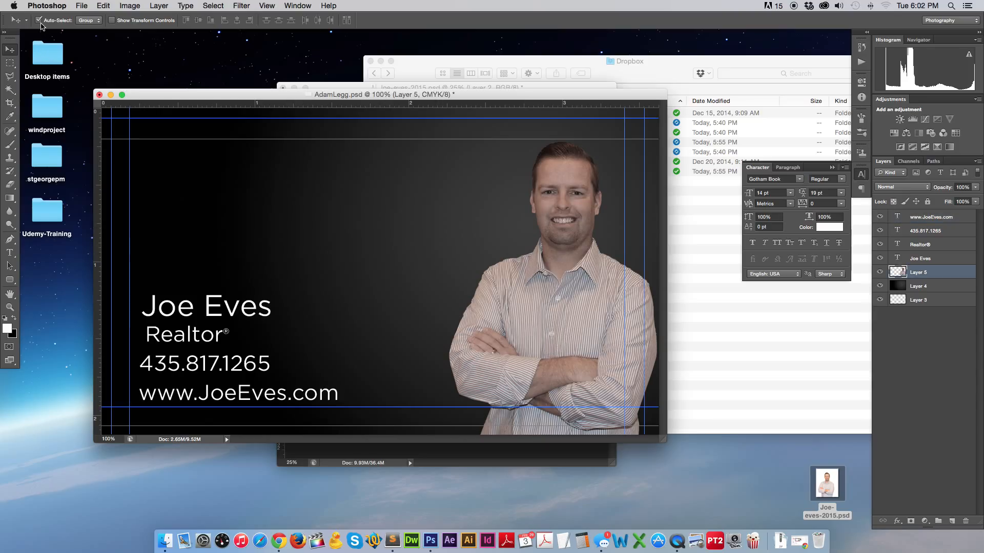
left_click(39, 20)
Scale Realtor® down slightly and nudge the phone number down.
left_click(200, 342, "super")
key("super+t")
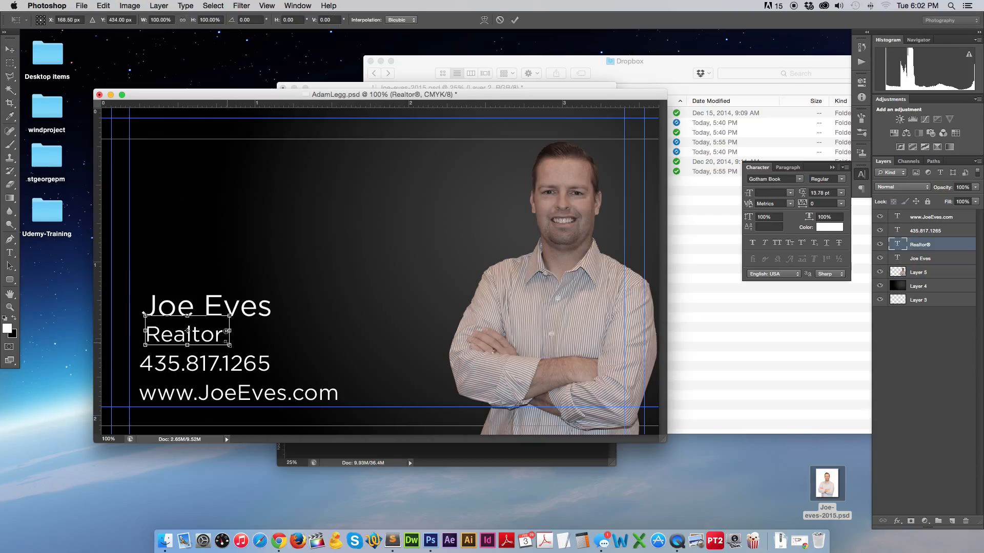
left_click_drag(229, 344, 223, 341)
key("Return")
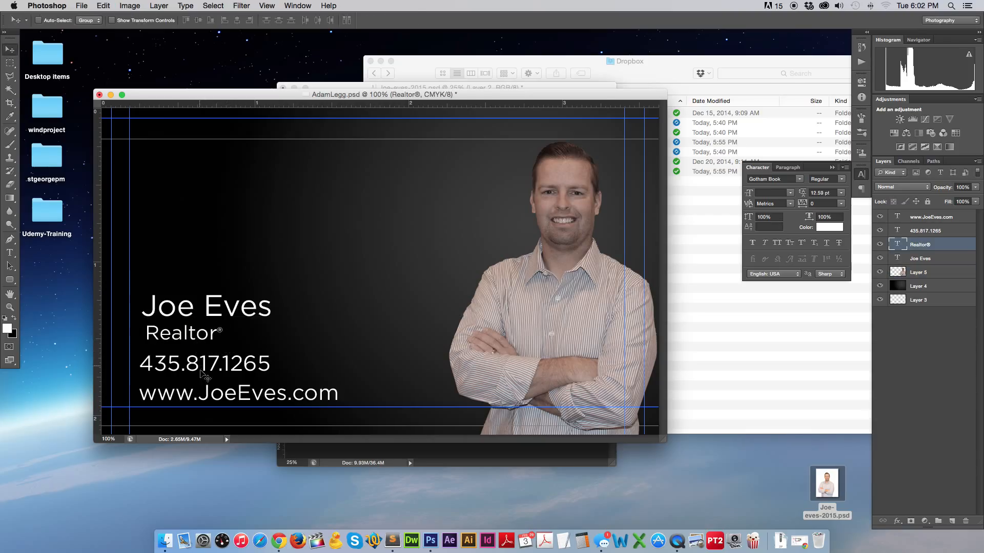
left_click(204, 375, "super")
key("Down")
key("Down")
key("Down")
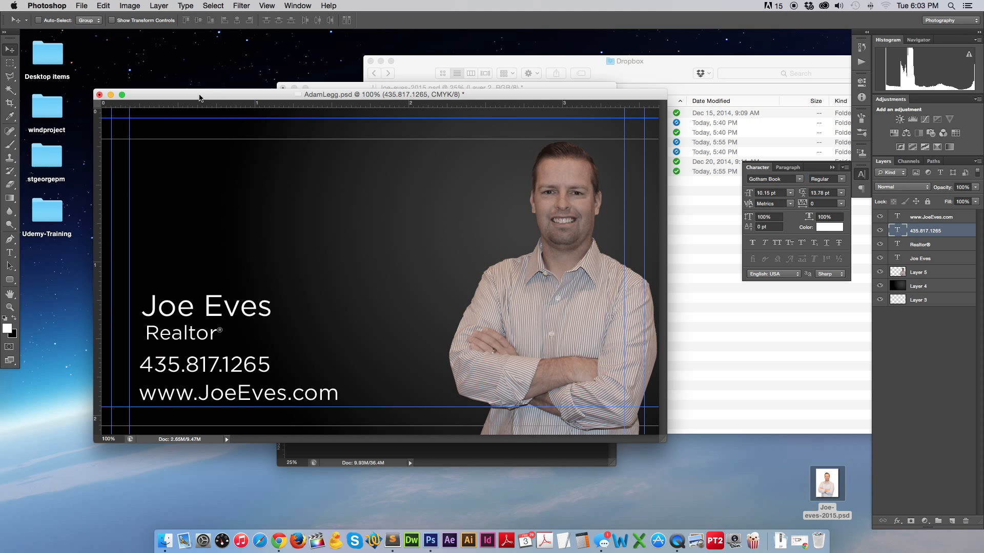
Open JoeFront.psd and drag its RedRock logo into the new card's top left.
left_click_drag(200, 96, 261, 134)
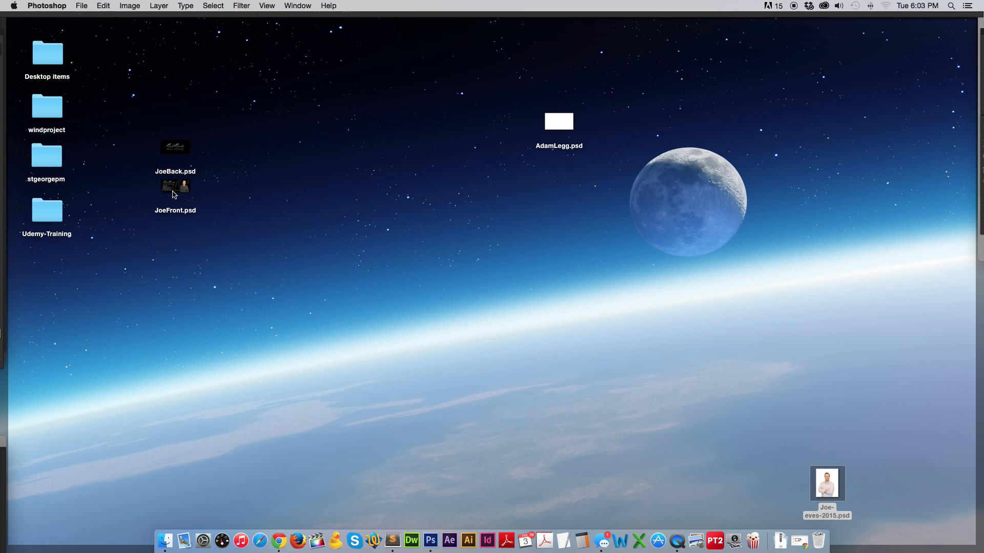
double_click(174, 193)
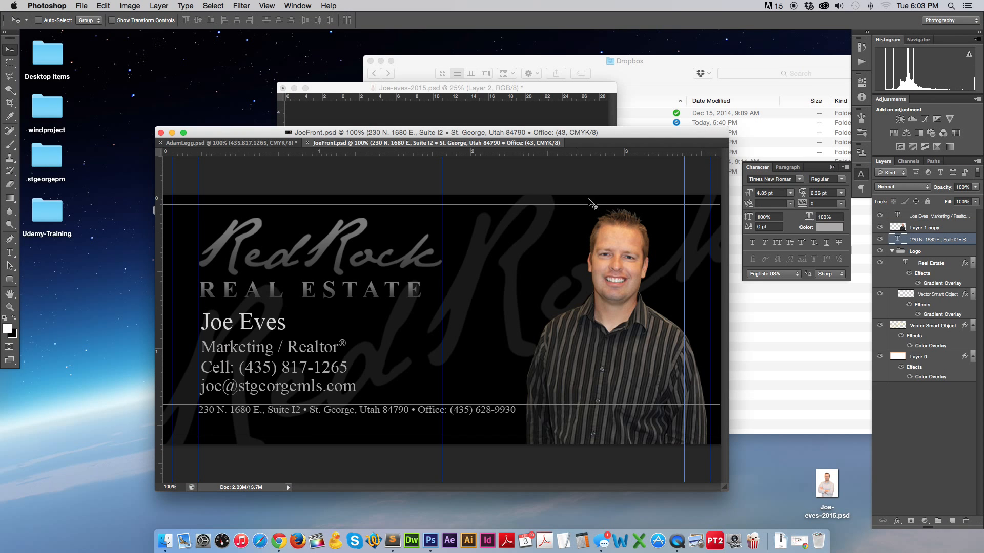
left_click_drag(544, 132, 434, 87)
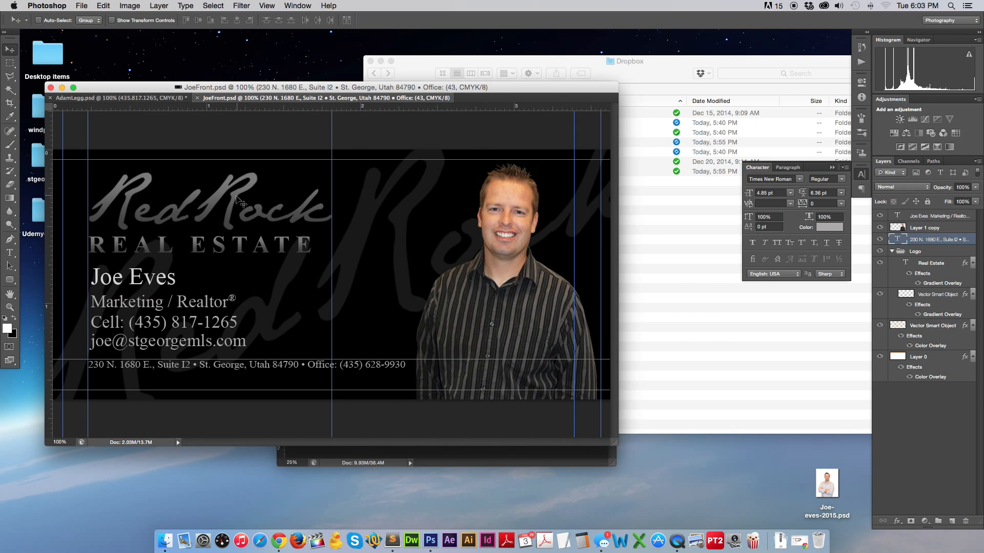
left_click_drag(238, 200, 281, 208)
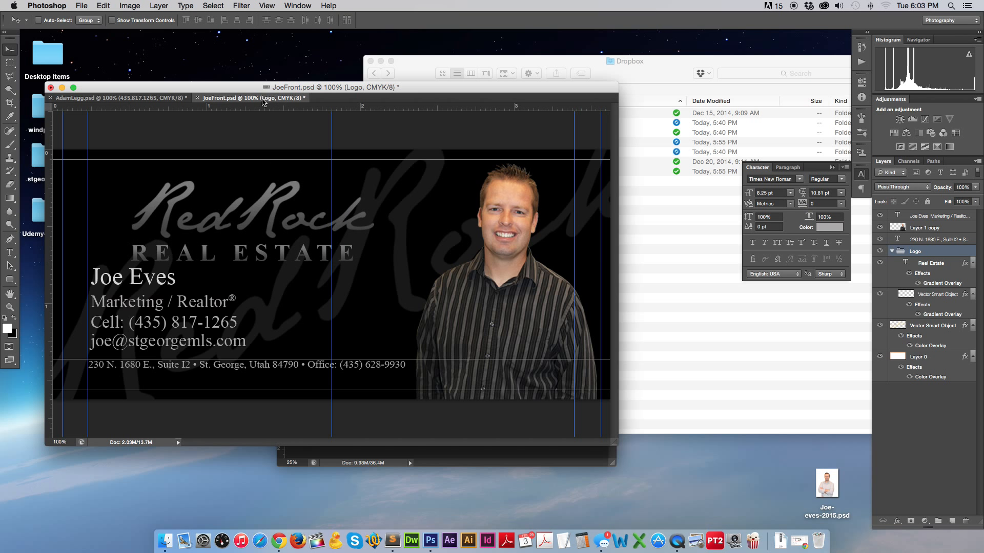
left_click_drag(262, 101, 461, 159)
left_click_drag(555, 277, 277, 187)
left_click_drag(339, 201, 245, 185)
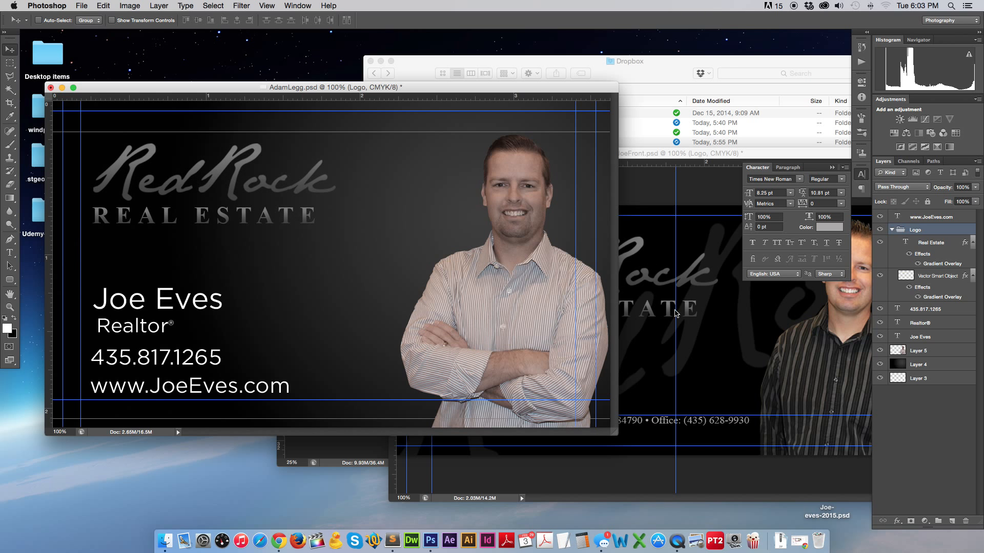
Copy the address line from JoeFront.psd onto the bottom of the new card.
left_click(675, 313)
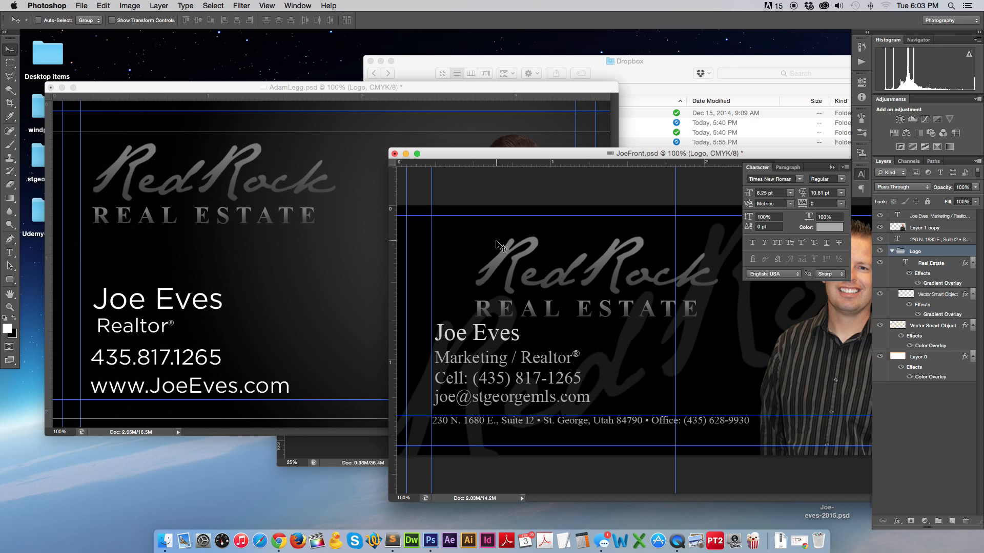
left_click(267, 244)
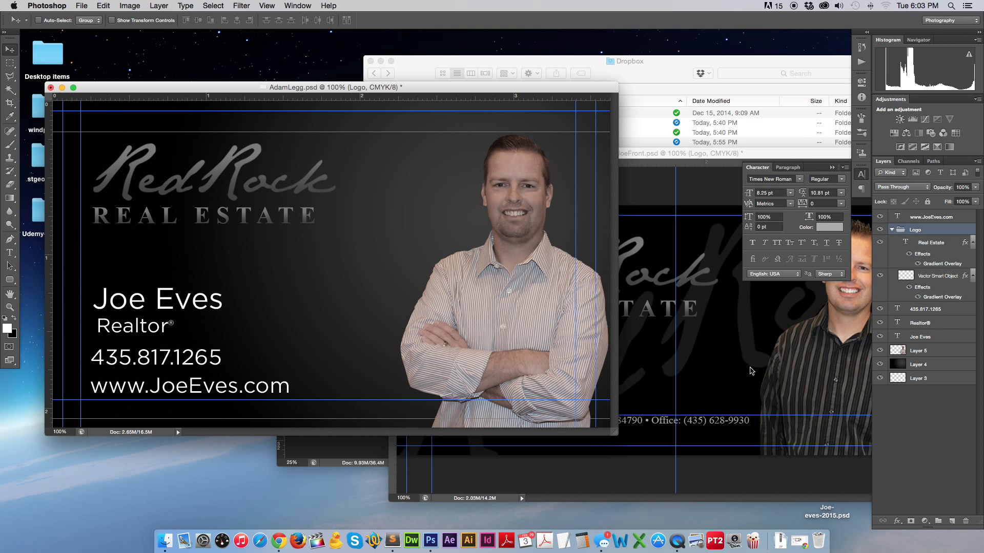
left_click(727, 417)
left_click_drag(603, 420, 287, 392)
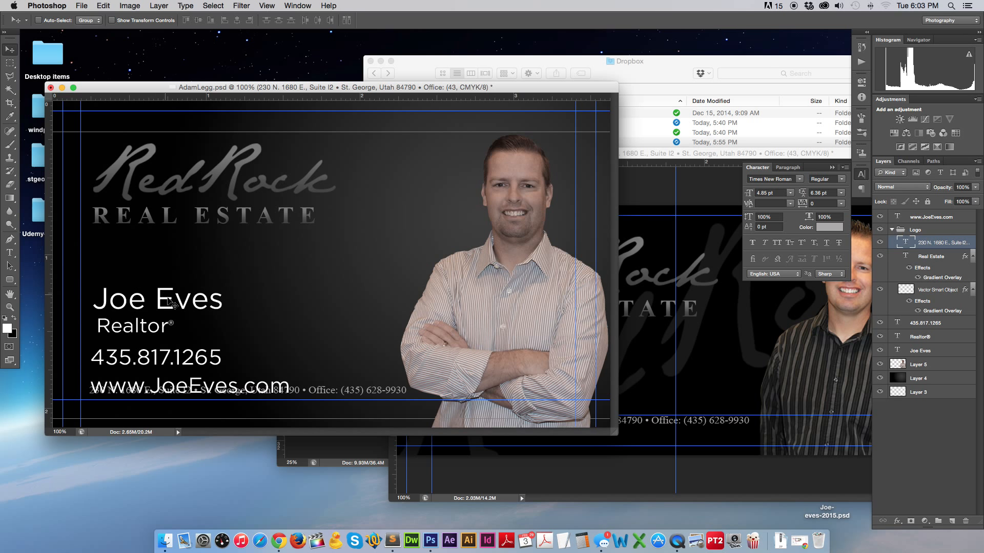
Restack the name, Realtor®, phone and website lines tightly under the logo.
left_click_drag(162, 285, 163, 242)
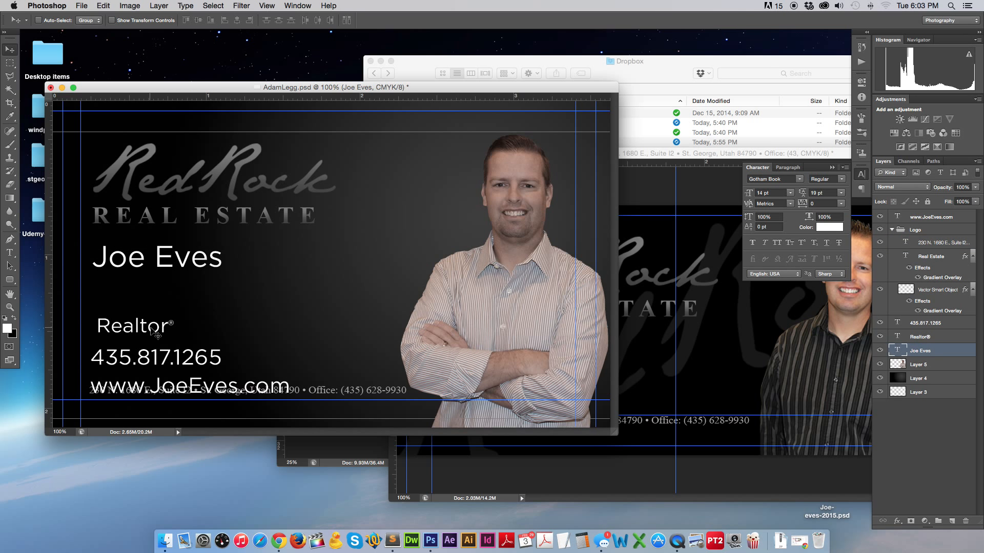
left_click(164, 335)
left_click_drag(164, 334, 183, 291)
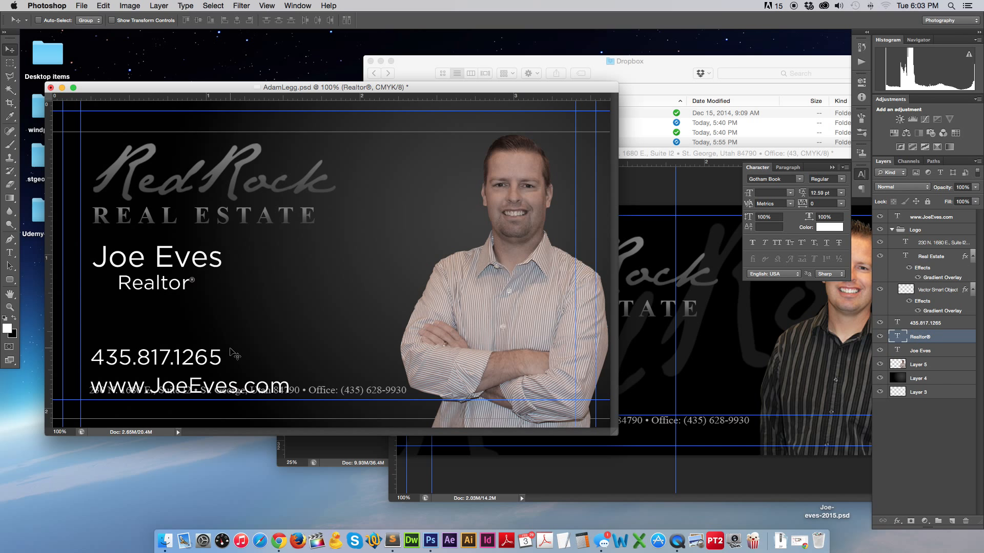
left_click(191, 360)
left_click_drag(191, 360, 190, 315)
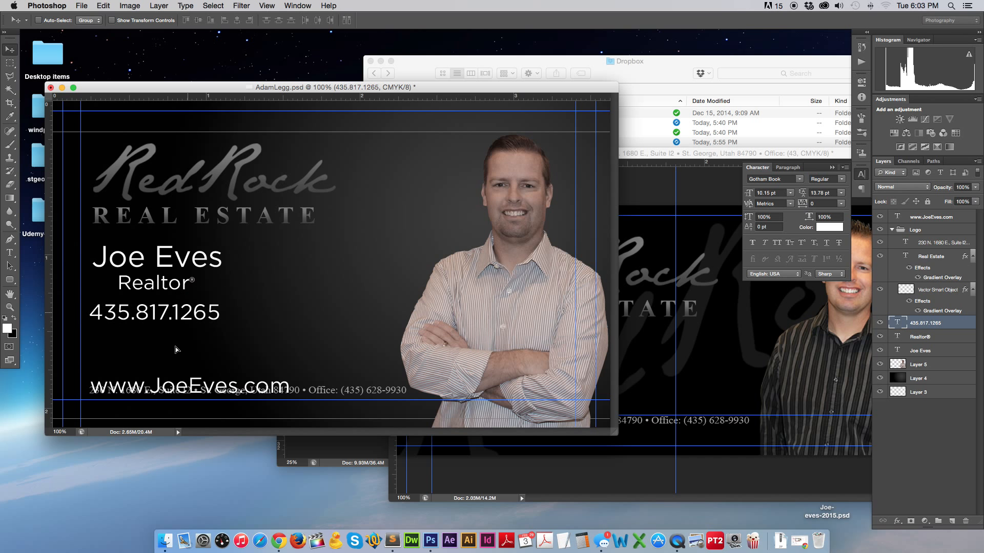
left_click_drag(177, 391, 175, 348)
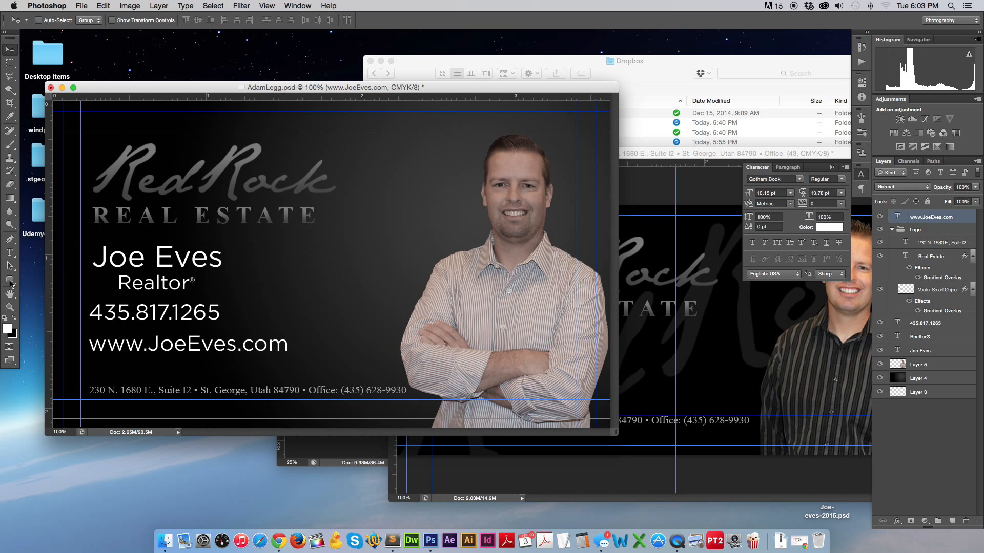
Set the address line's font to Gotham Book.
left_click(9, 252)
left_click(133, 390)
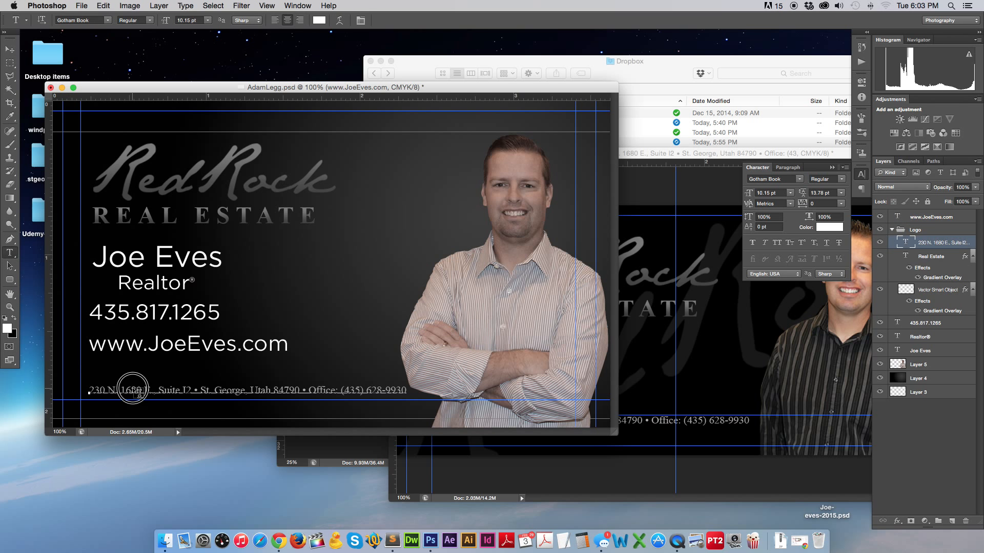
triple_click(134, 389)
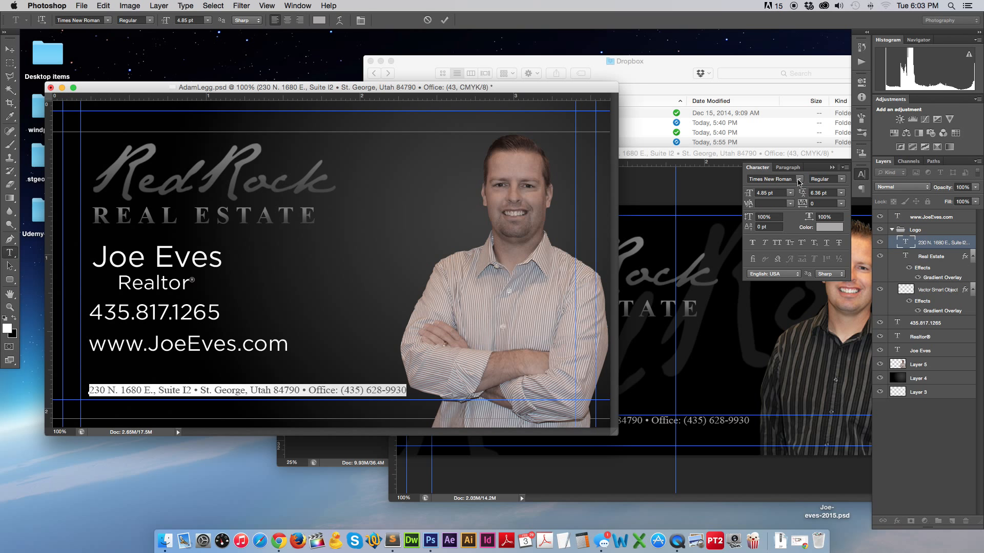
left_click(799, 181)
double_click(778, 178)
type("Cabriola")
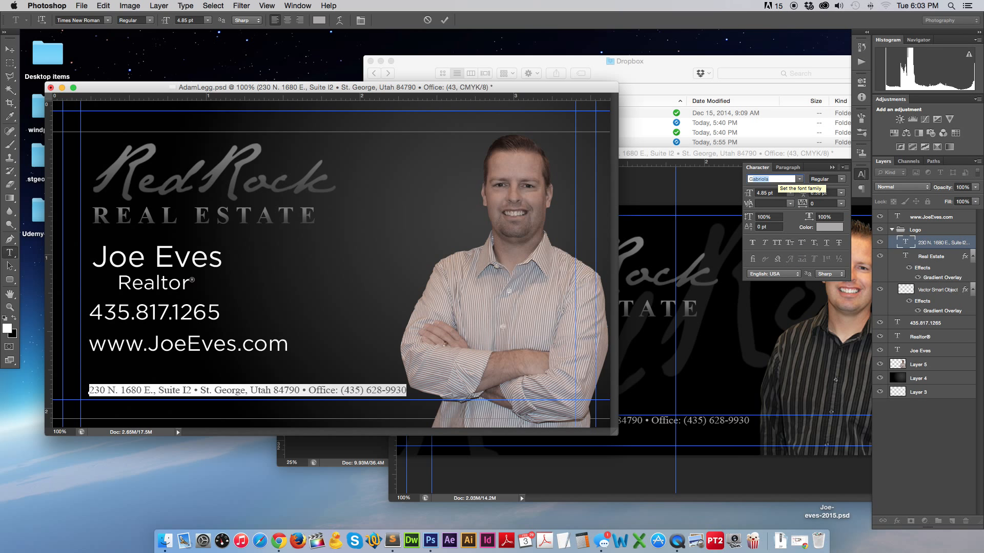
type("Gotham Book")
key("Return")
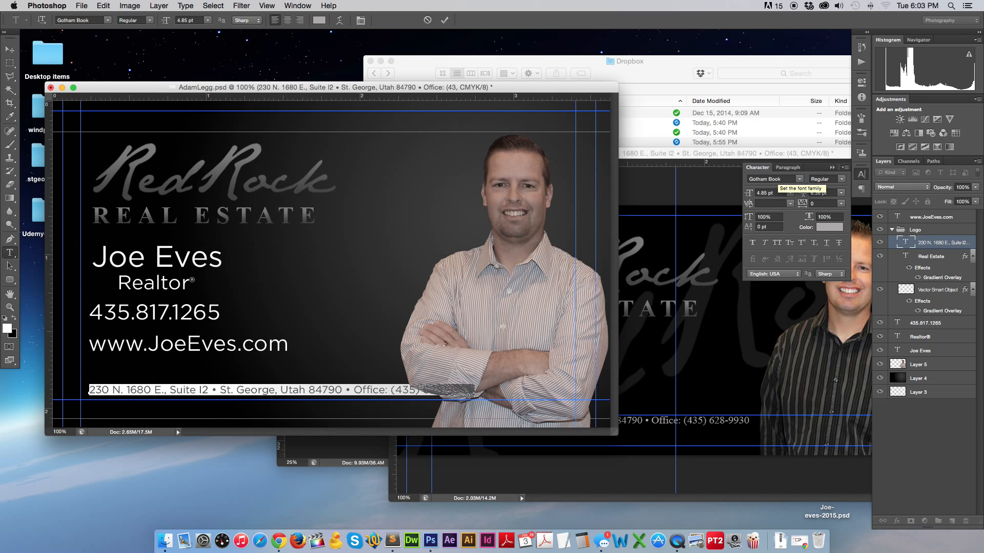
left_click(10, 49)
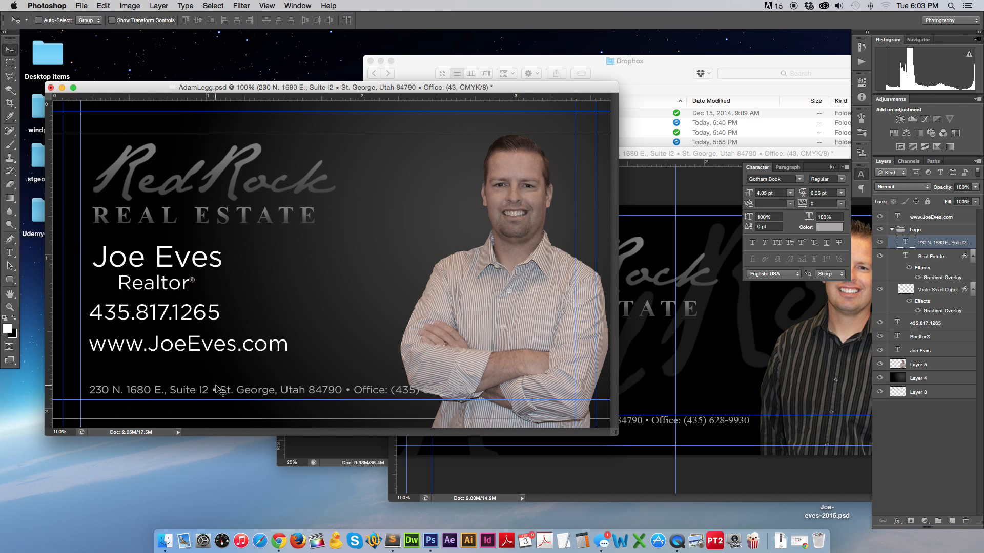
left_click(213, 386)
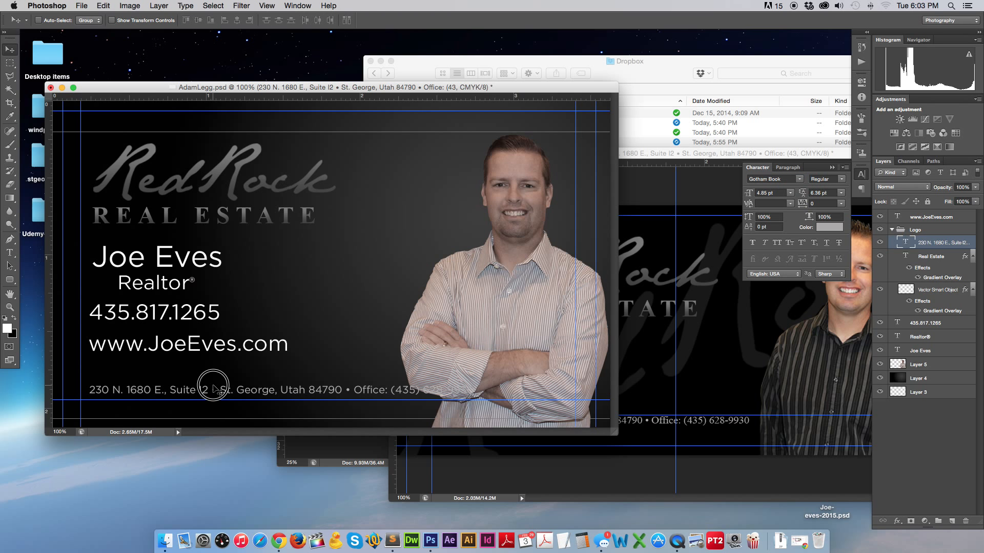
Delete the office phone number from the end of the address line.
left_click(12, 252)
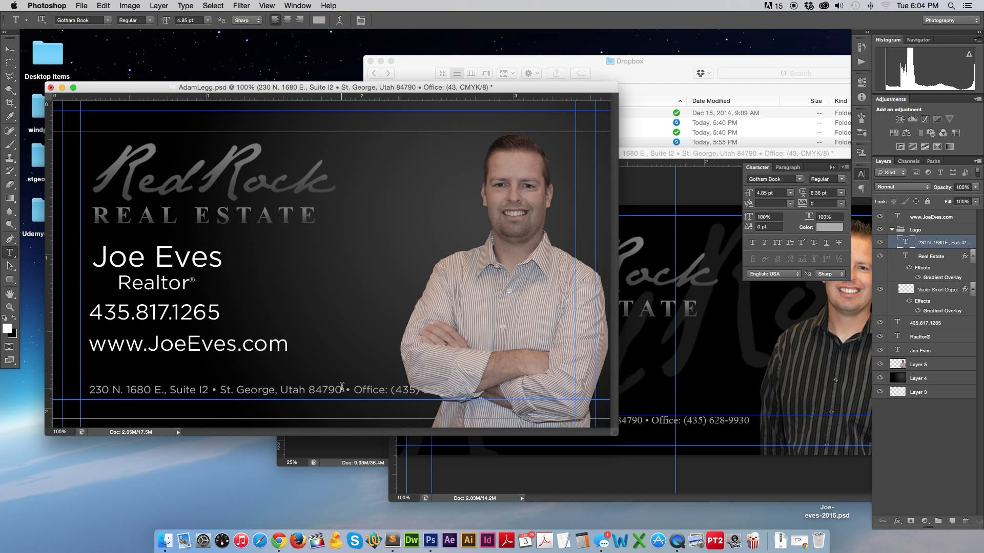
left_click_drag(342, 388, 476, 391)
key("BackSpace")
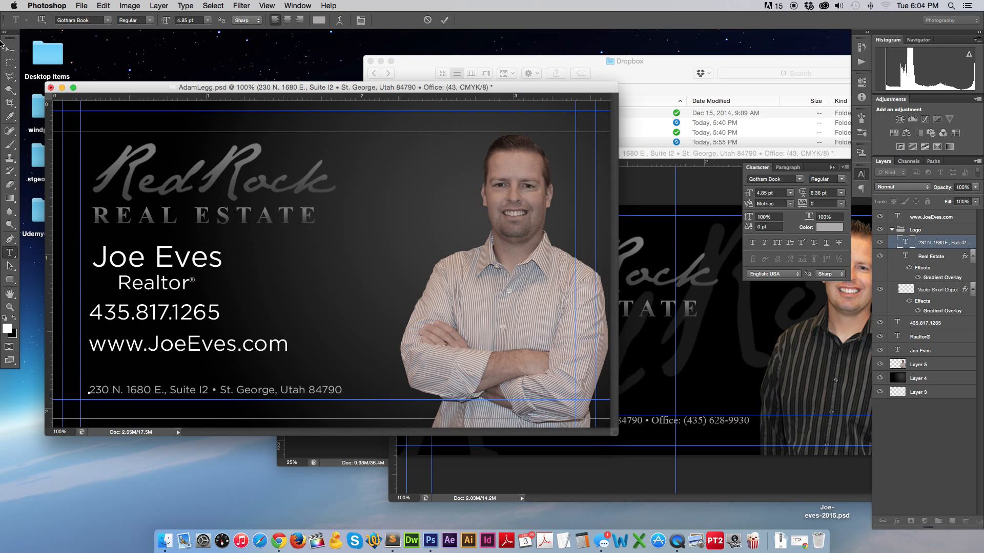
left_click(10, 48)
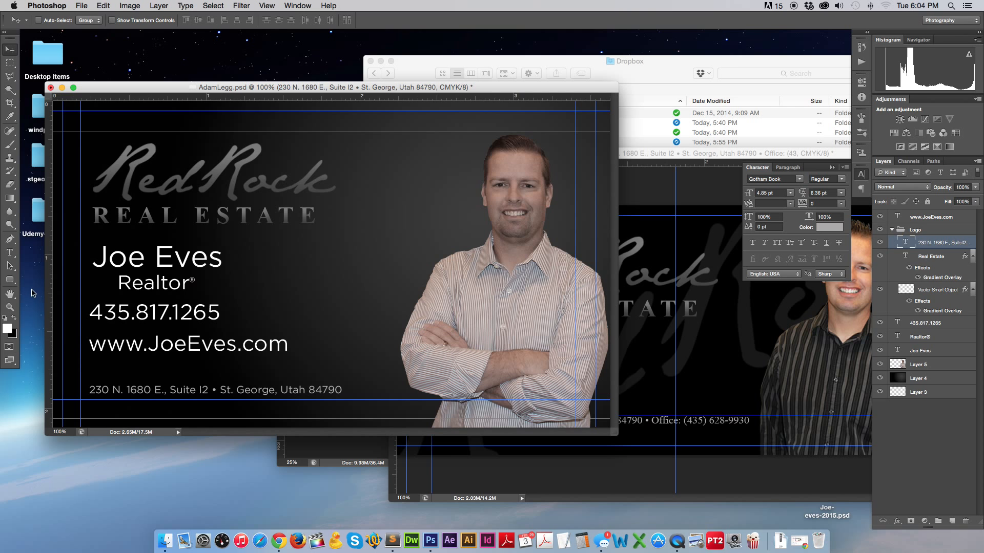
Duplicate the website line and retype the copy as the agent's e-mail address.
left_click(15, 252)
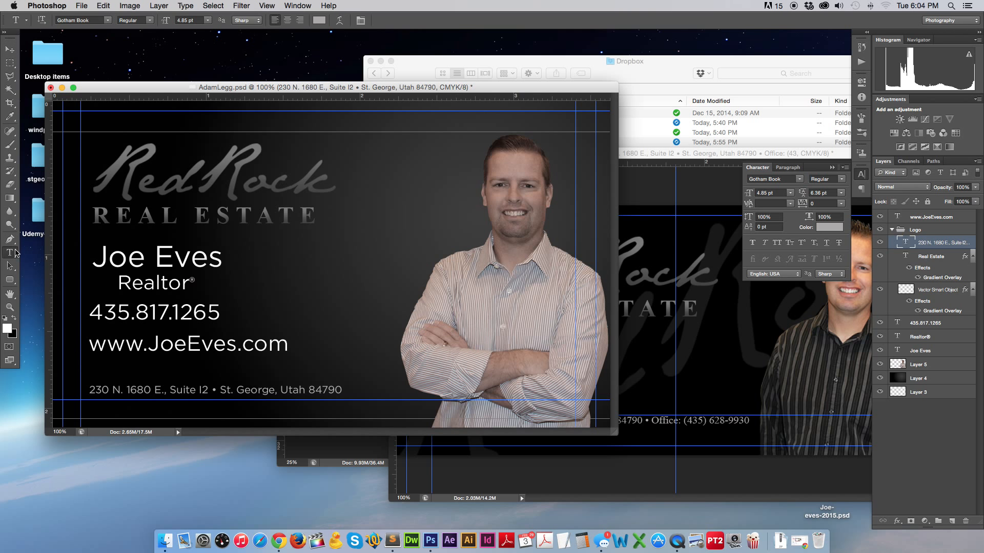
triple_click(162, 342)
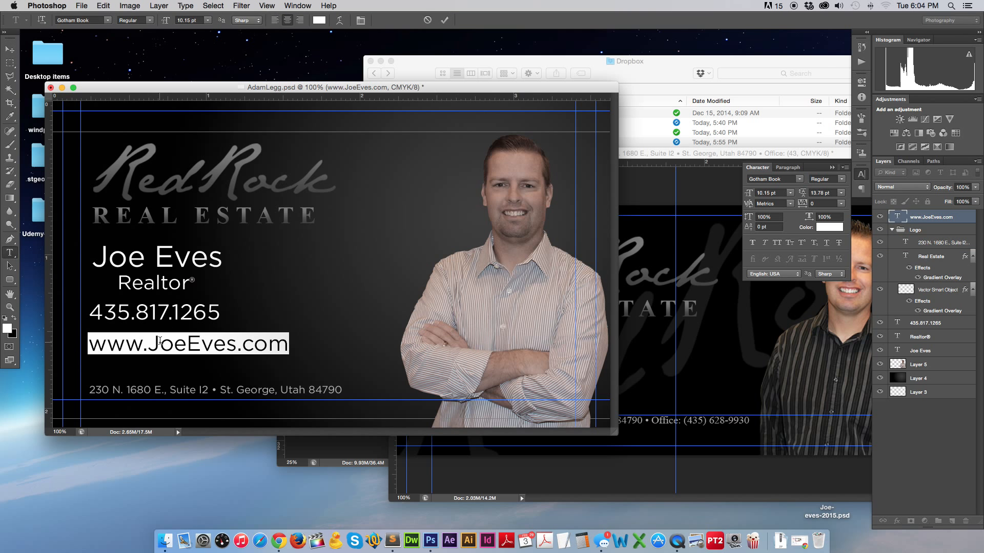
key("super+Return")
mouse_move(162, 344)
left_mouse_down()
mouse_move(168, 364)
mouse_move(167, 339)
left_mouse_up()
left_click(15, 257)
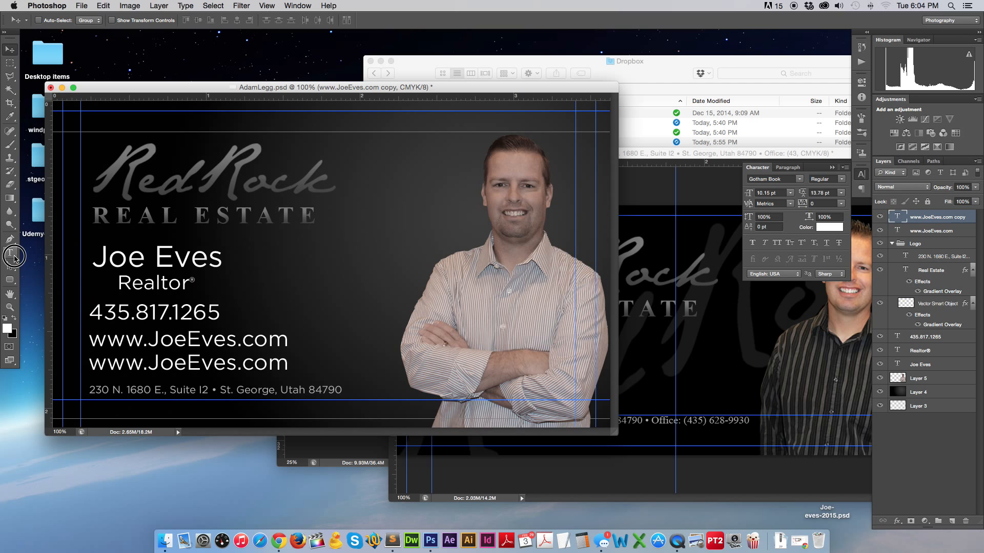
triple_click(137, 340)
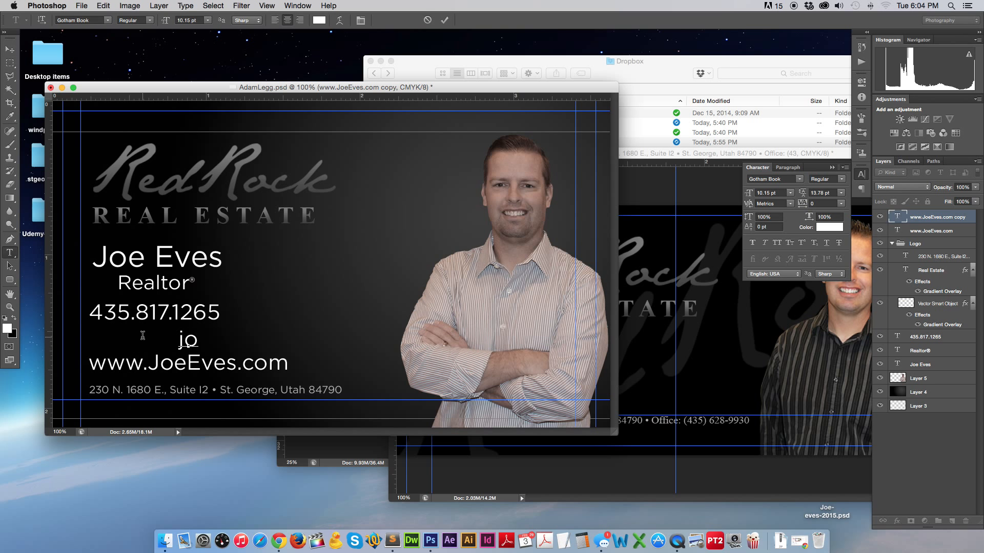
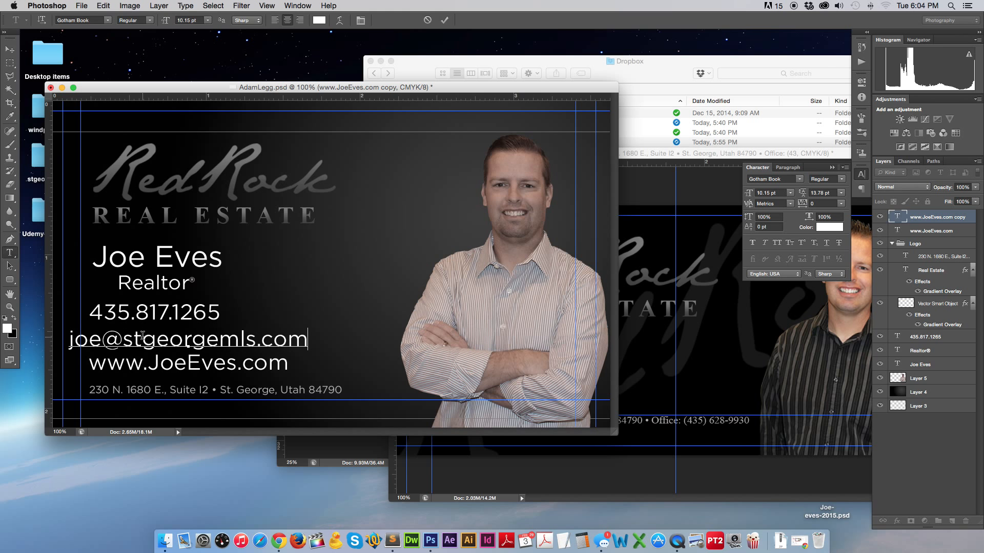
left_click(9, 49)
Scale the e-mail line down in two passes to 8.28 pt and nudge it up.
key("super+t")
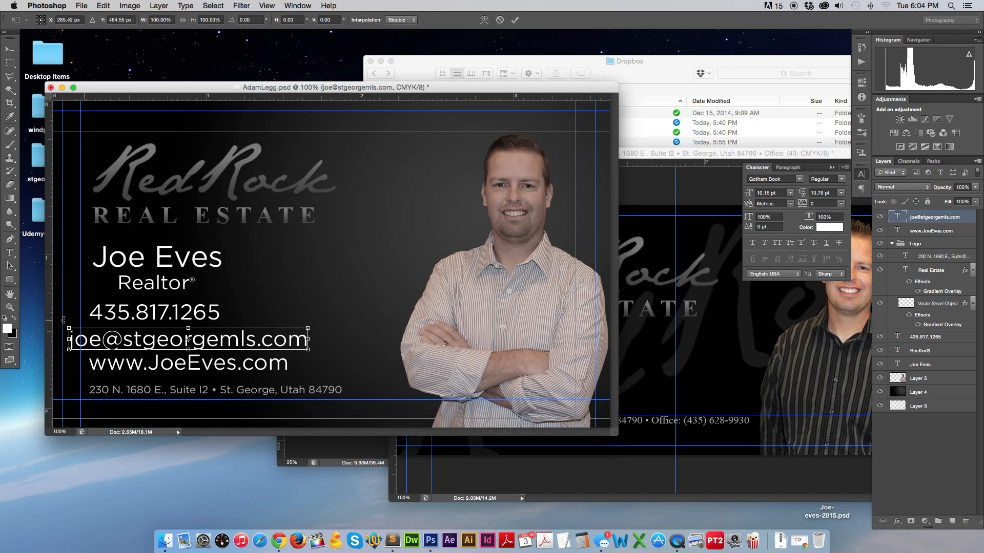
left_click_drag(68, 328, 96, 331)
left_click_drag(88, 332, 89, 332)
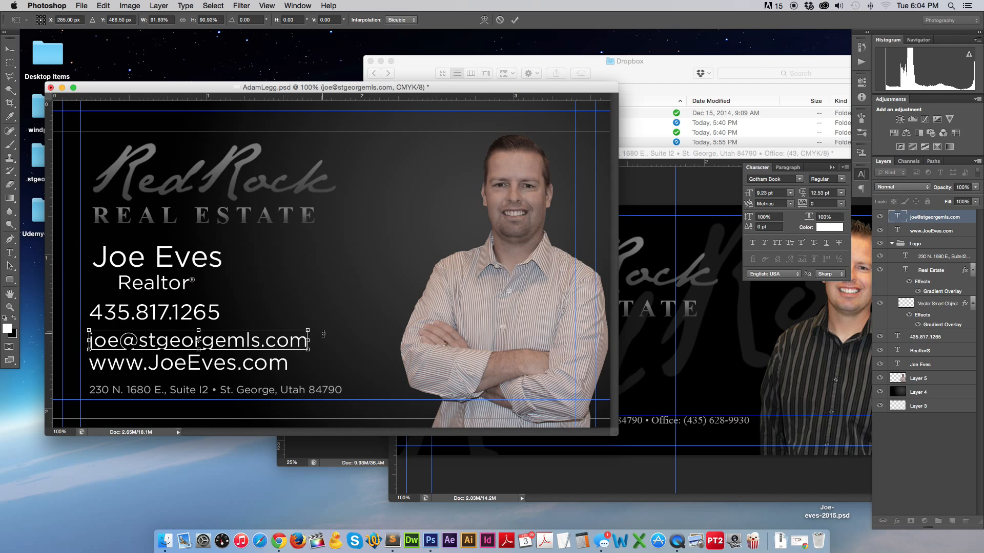
key("Return")
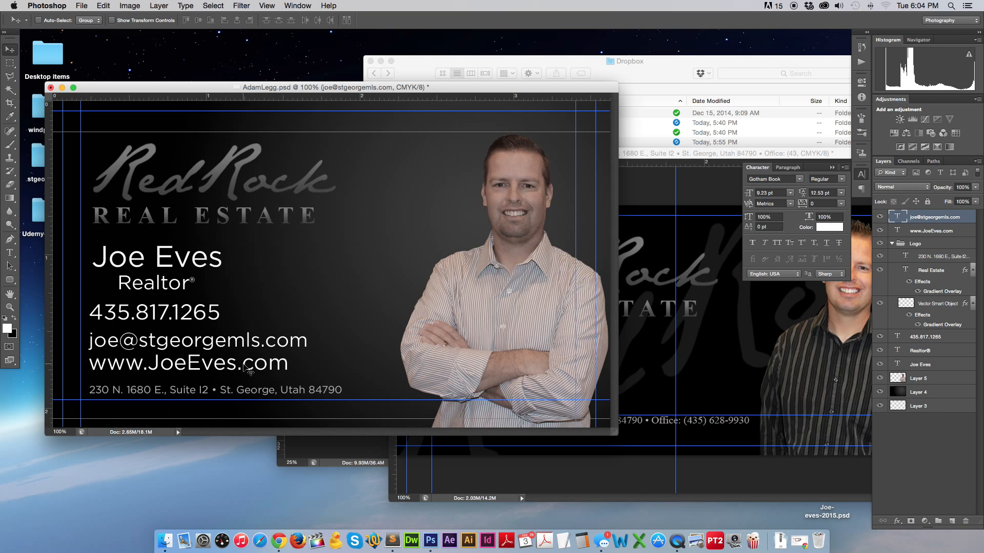
left_click(240, 368, "super")
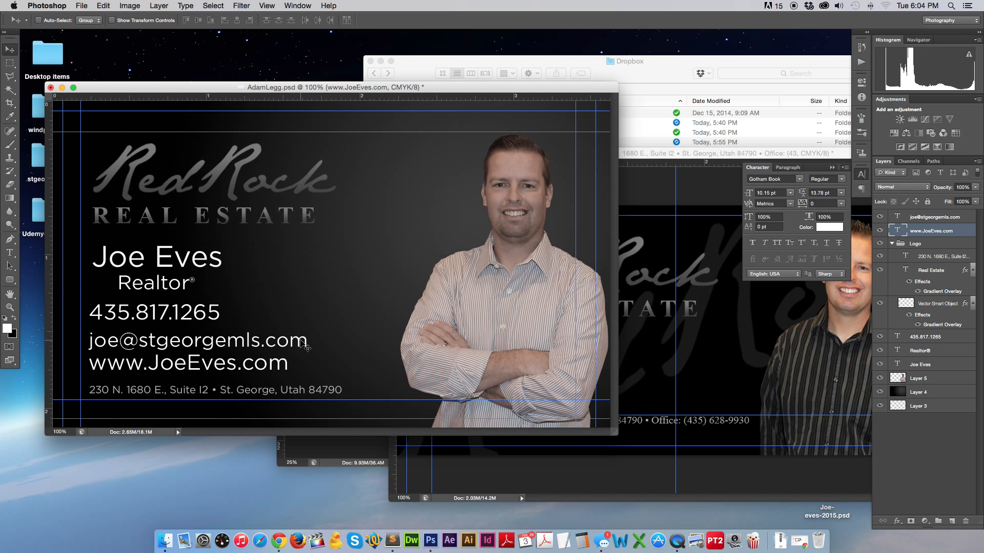
left_click(304, 347, "super")
key("super+t")
left_click_drag(310, 330, 289, 333)
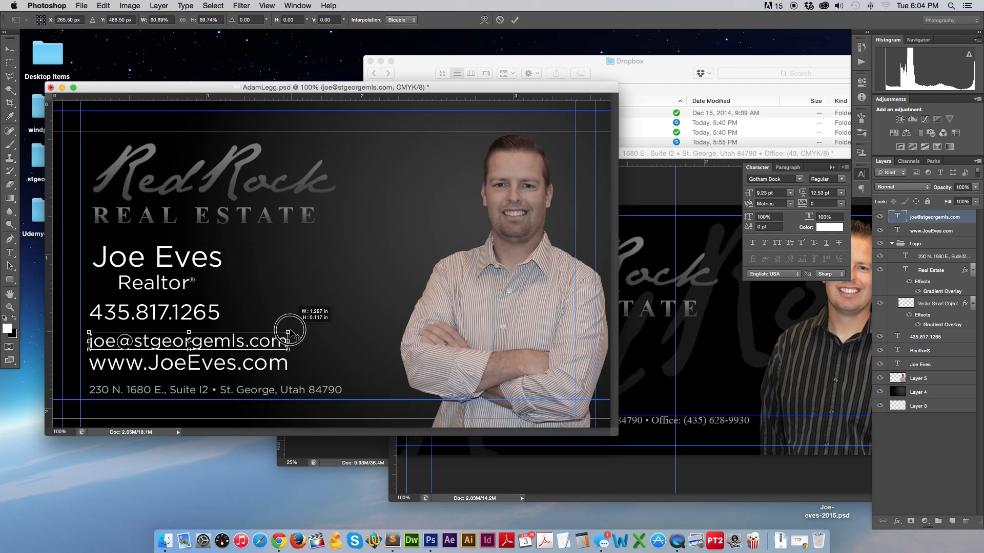
key("Return")
key("Up")
key("Up")
key("Up")
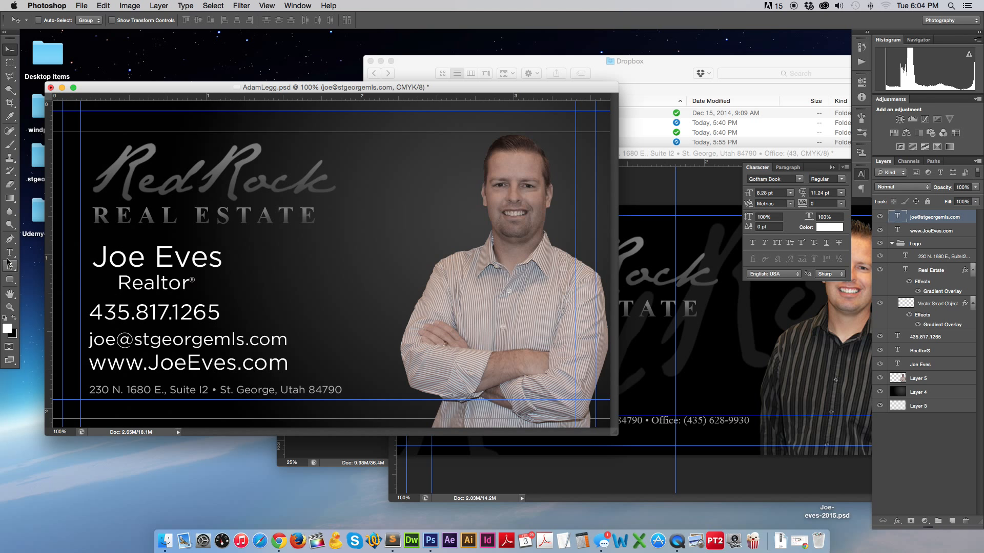
Sample a grey and recolour the name and Realtor lines grey.
left_click(9, 117)
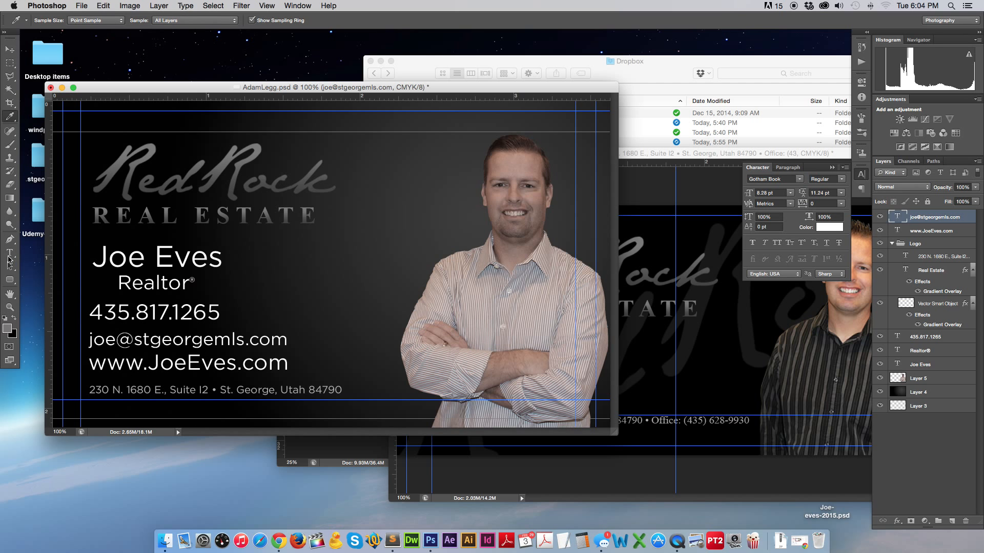
left_click(9, 252)
triple_click(135, 264)
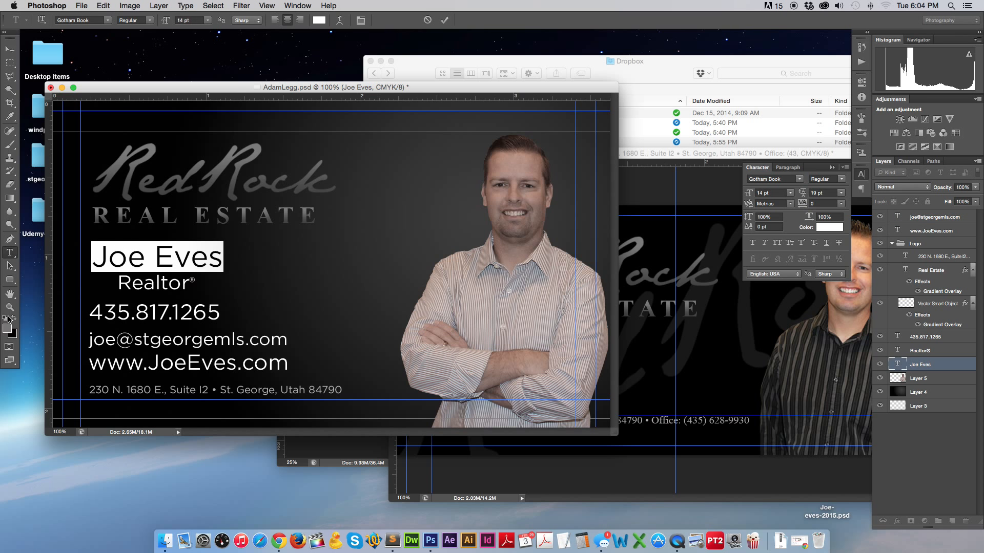
key("alt+BackSpace")
left_click(9, 49)
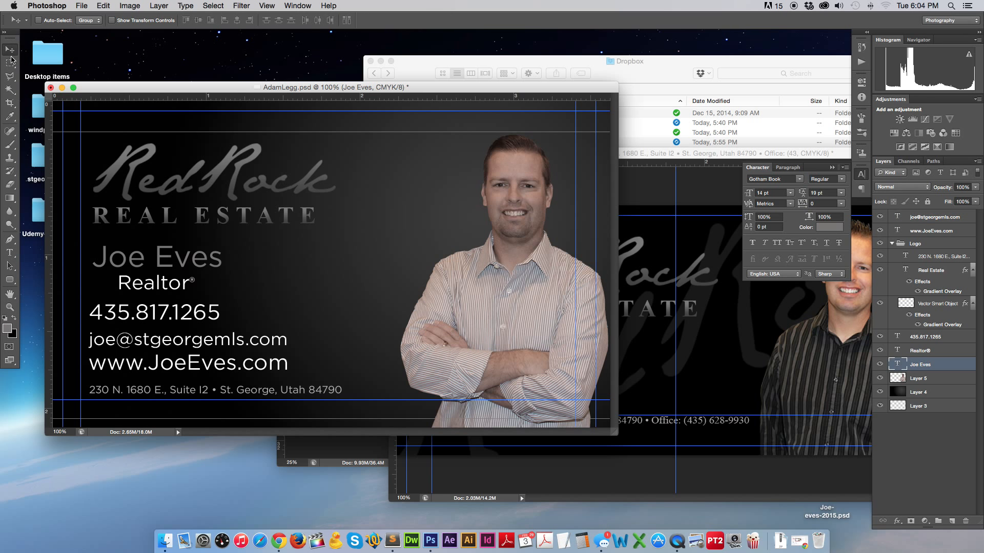
left_click(9, 253)
triple_click(145, 282)
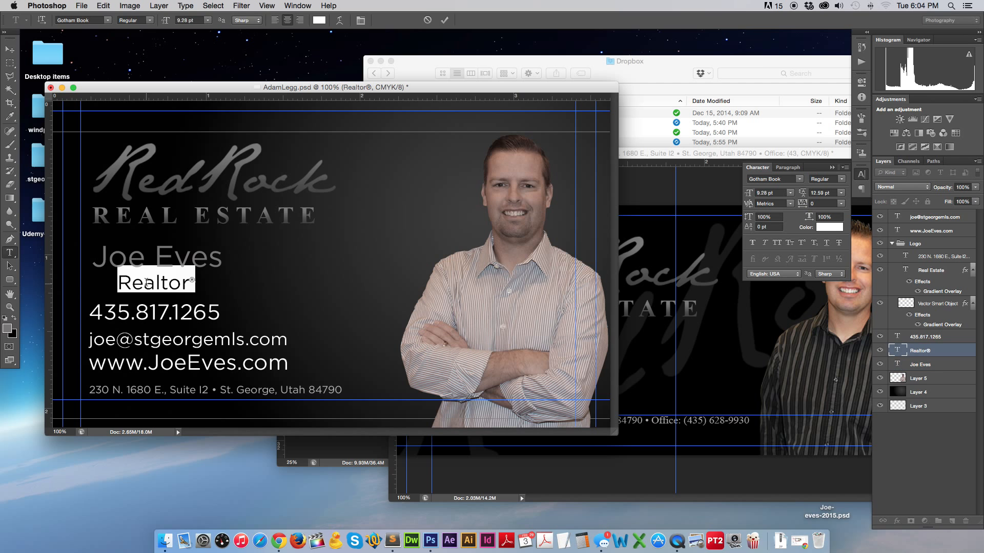
left_click(14, 318)
left_click(14, 318)
left_click(9, 49)
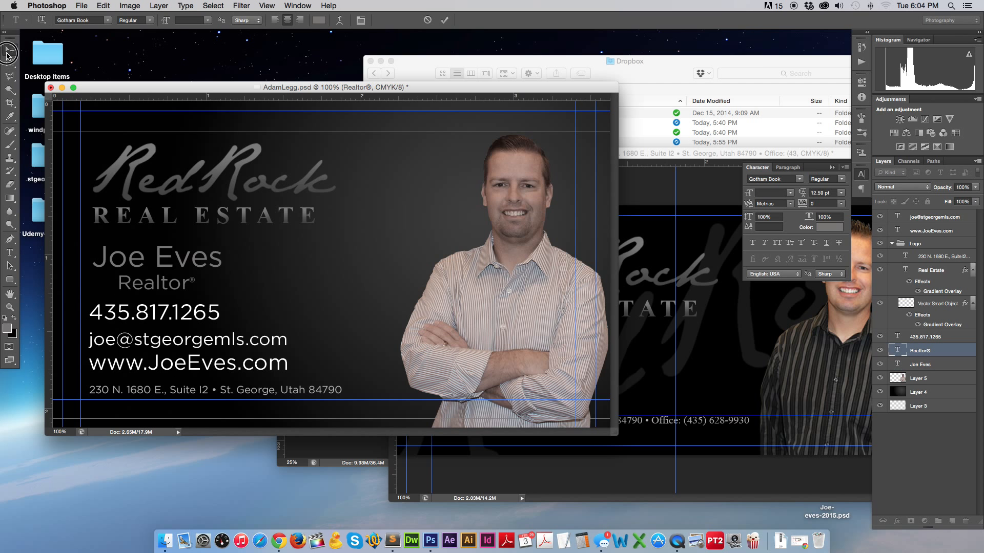
Recolour the phone and e-mail lines grey, leaving the website line white.
left_click(10, 253)
triple_click(153, 313)
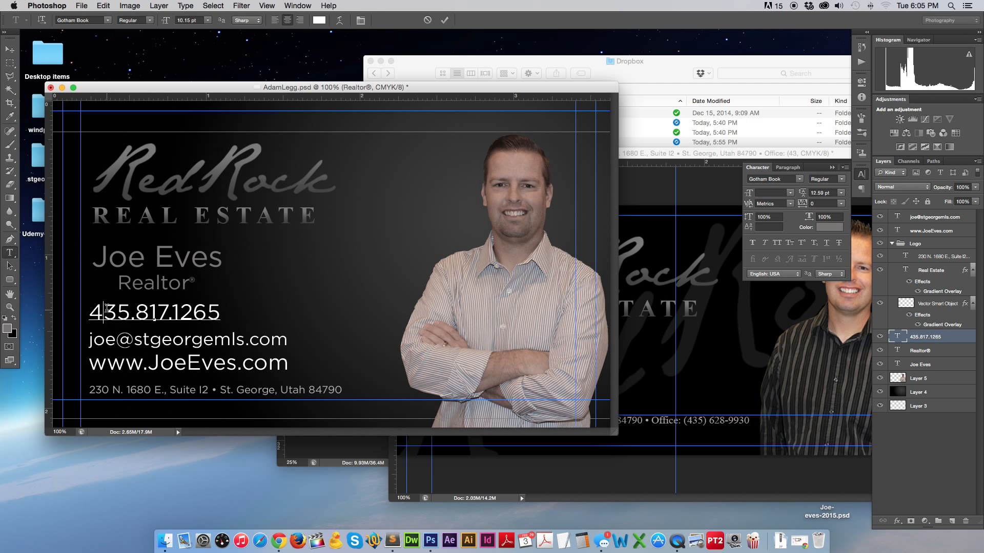
left_click(14, 318)
left_click(14, 317)
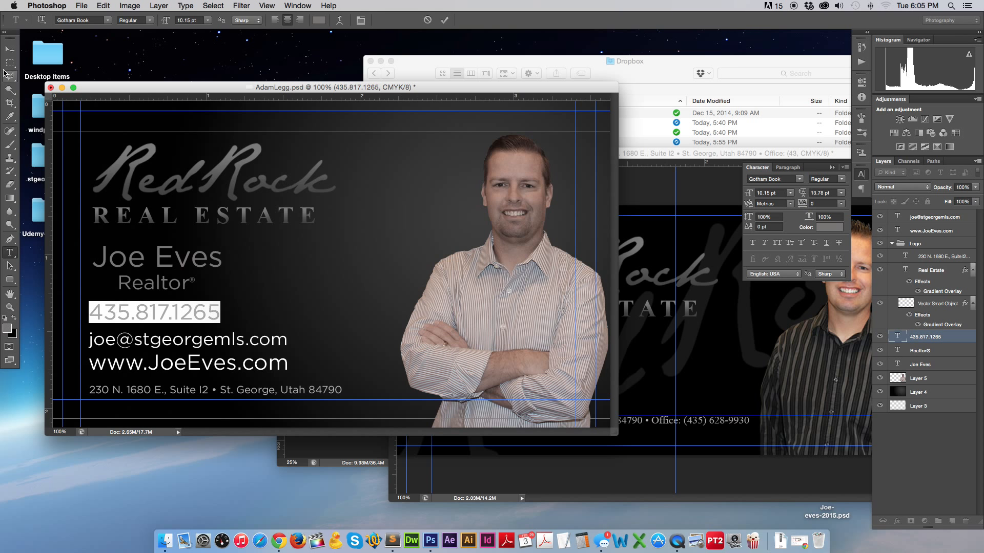
left_click(9, 49)
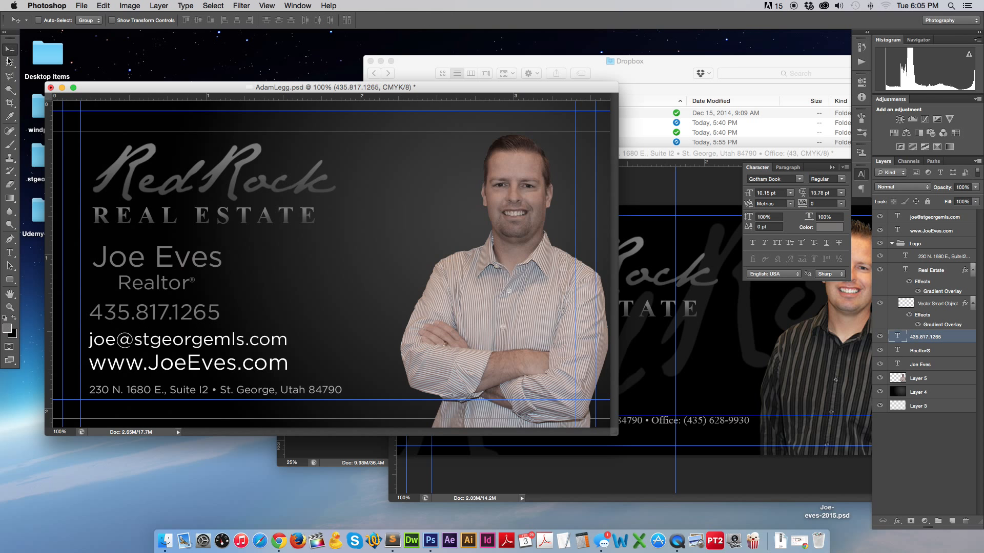
left_click(9, 253)
left_click(118, 348)
triple_click(118, 347)
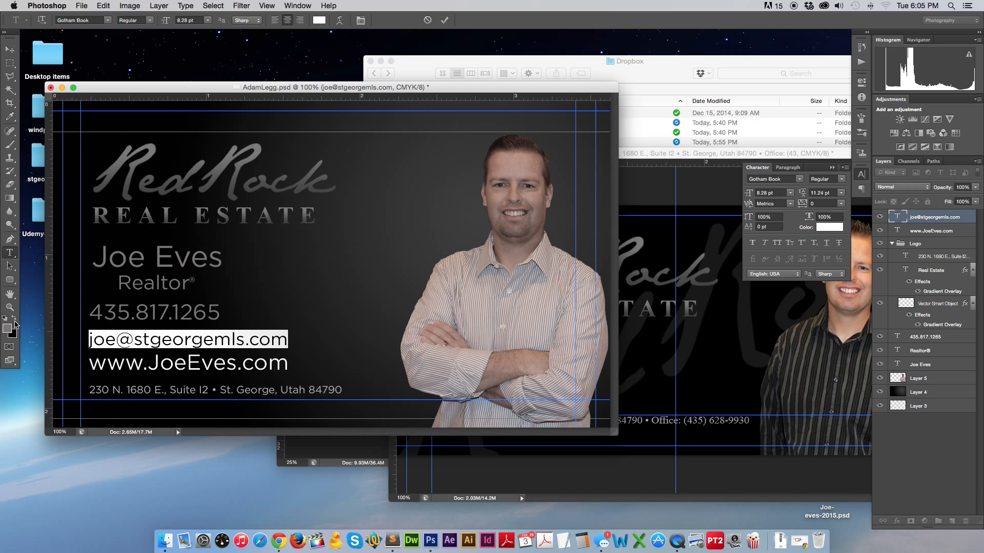
left_click(14, 319)
left_click(9, 60)
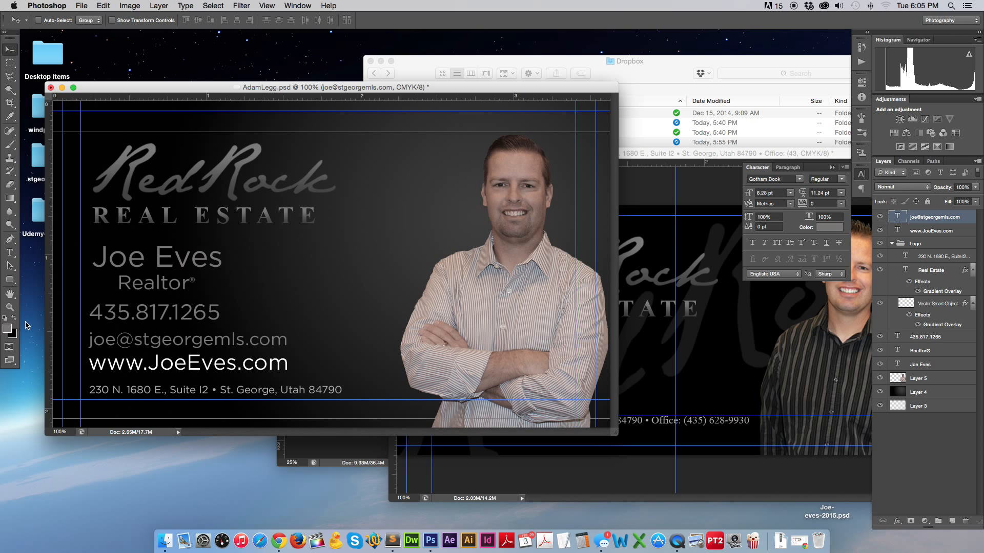
left_click(9, 252)
triple_click(117, 363)
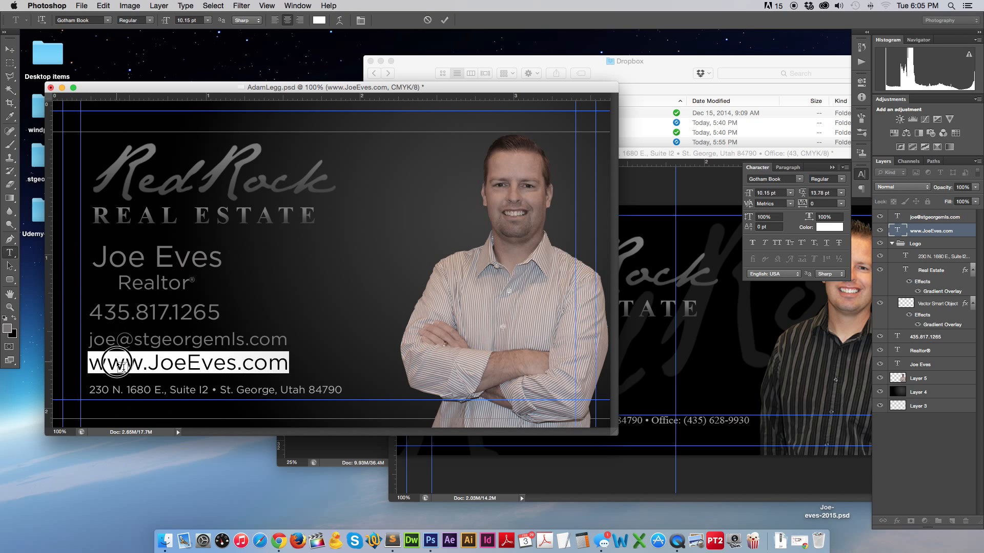
left_click(9, 49)
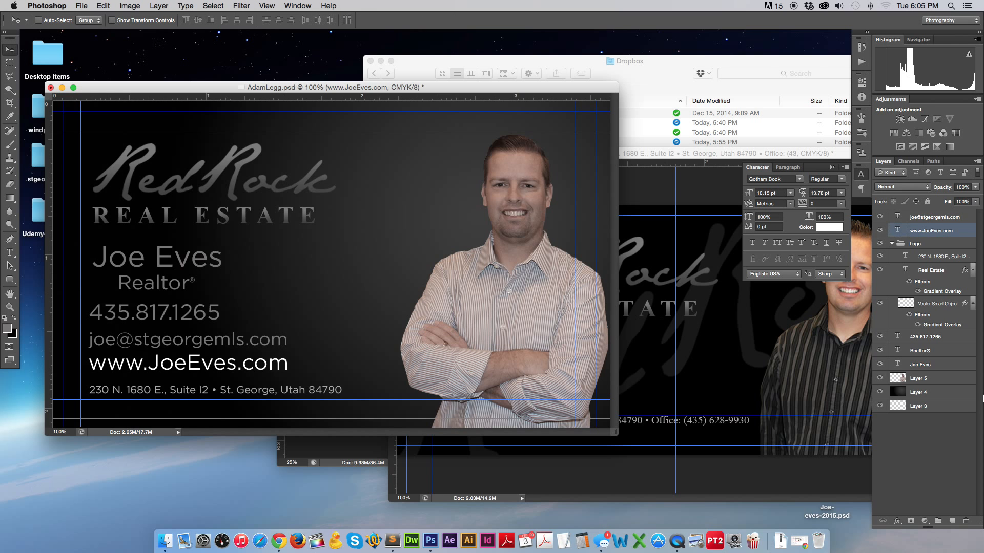
Add a Color Overlay to the website line using grey sampled from the card.
left_click(897, 521)
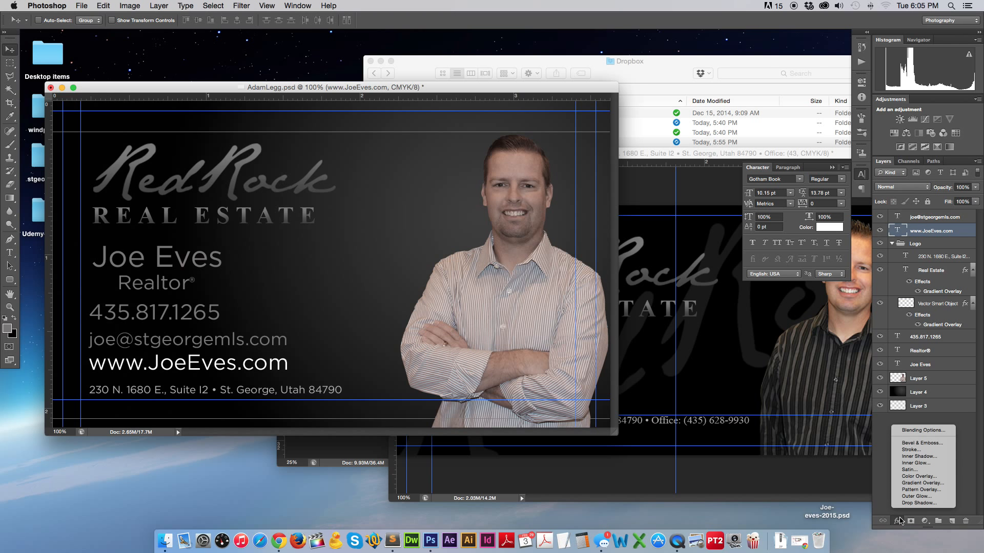
left_click(918, 476)
left_click(864, 313)
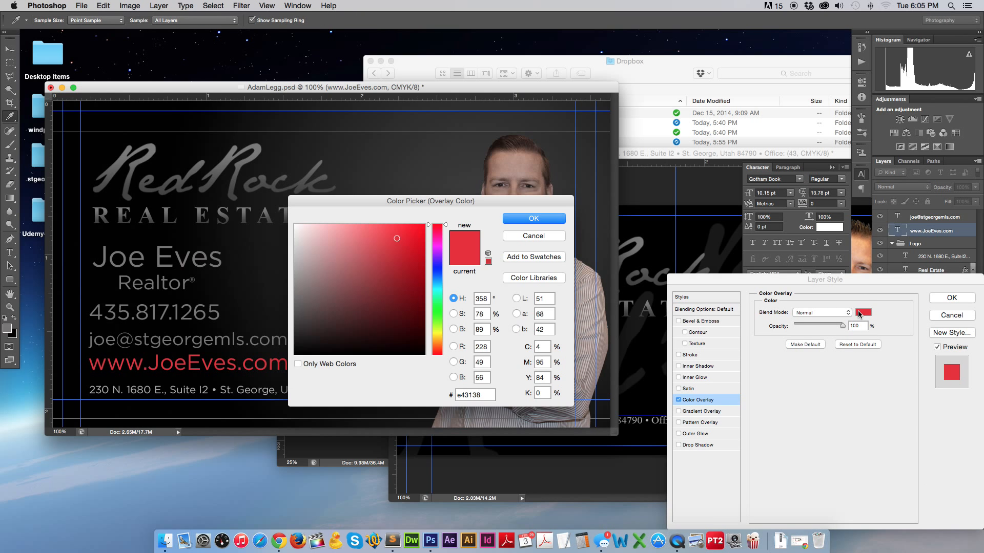
left_click(7, 326)
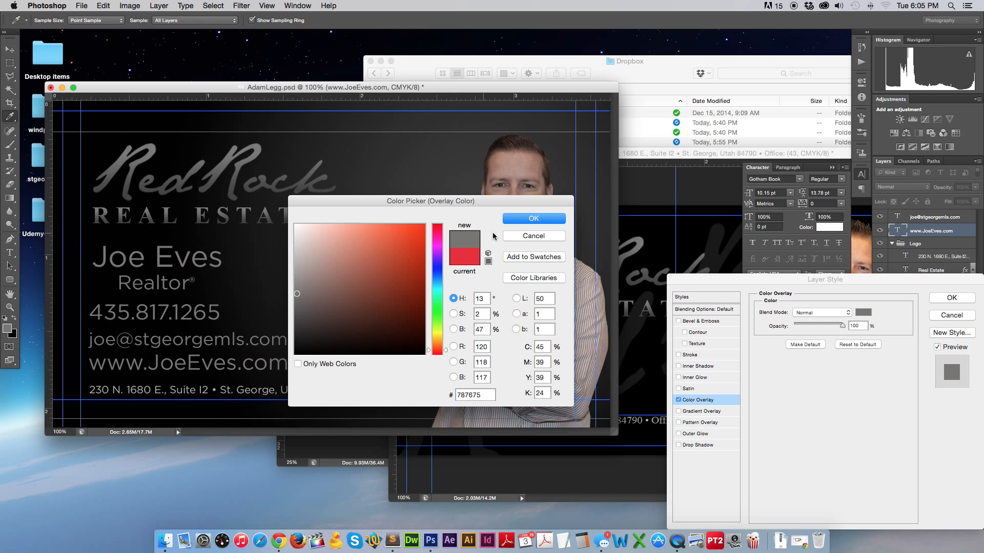
left_click(532, 218)
left_click(950, 297)
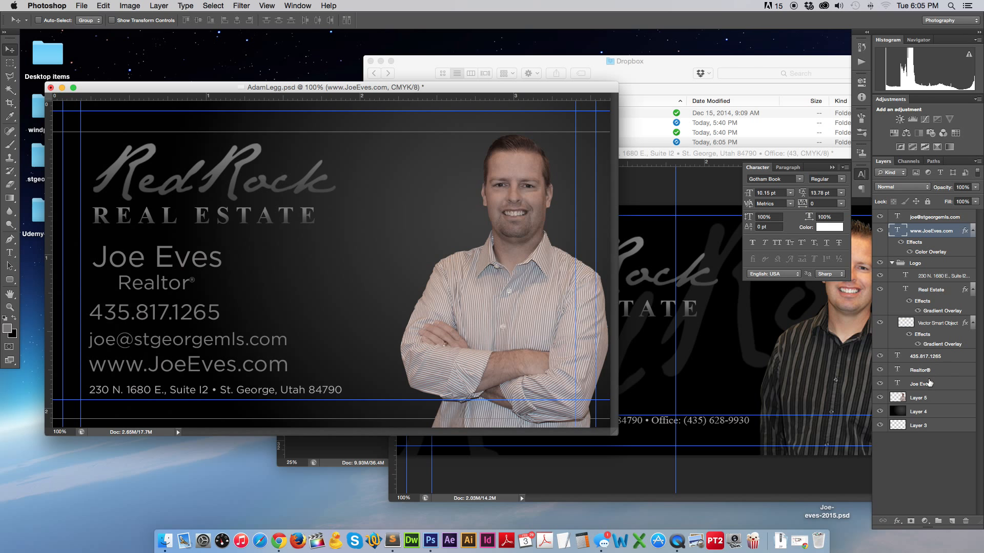
left_click(929, 383)
left_click(896, 521)
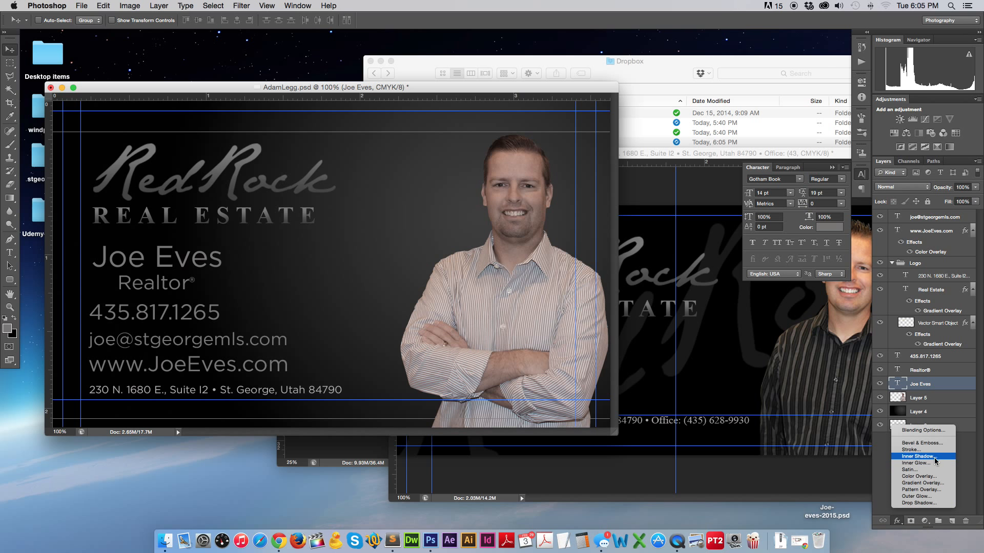
left_click(919, 476)
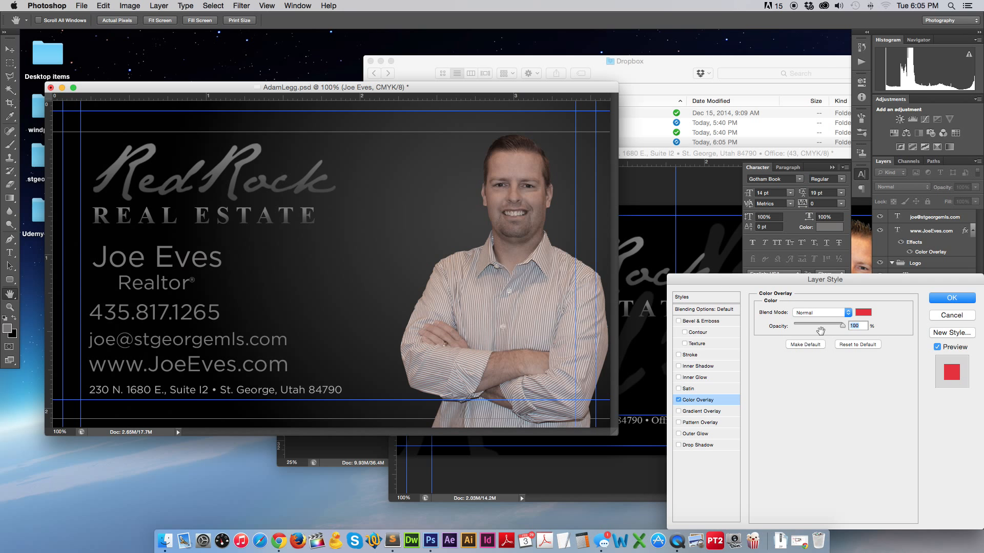
left_click(862, 312)
left_click(294, 282)
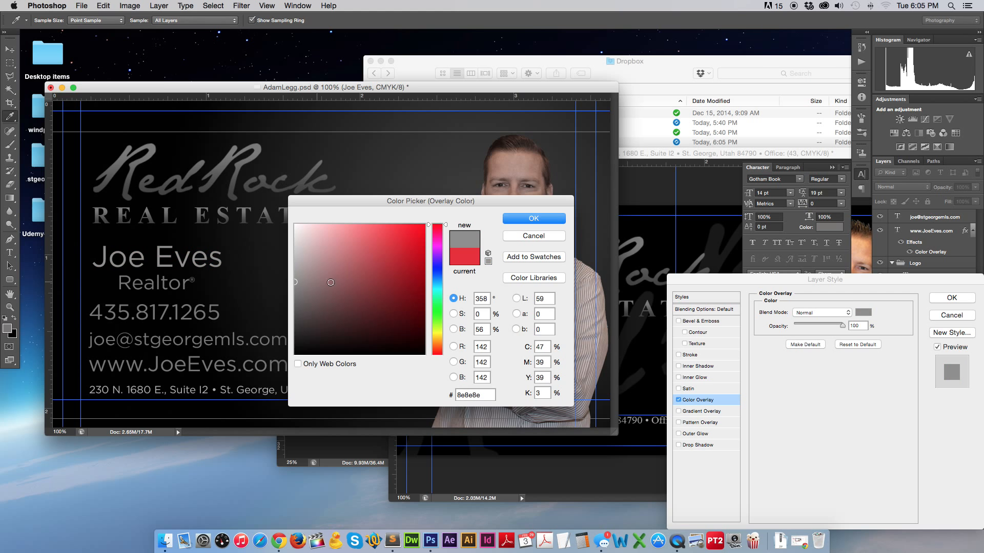
left_click(295, 265)
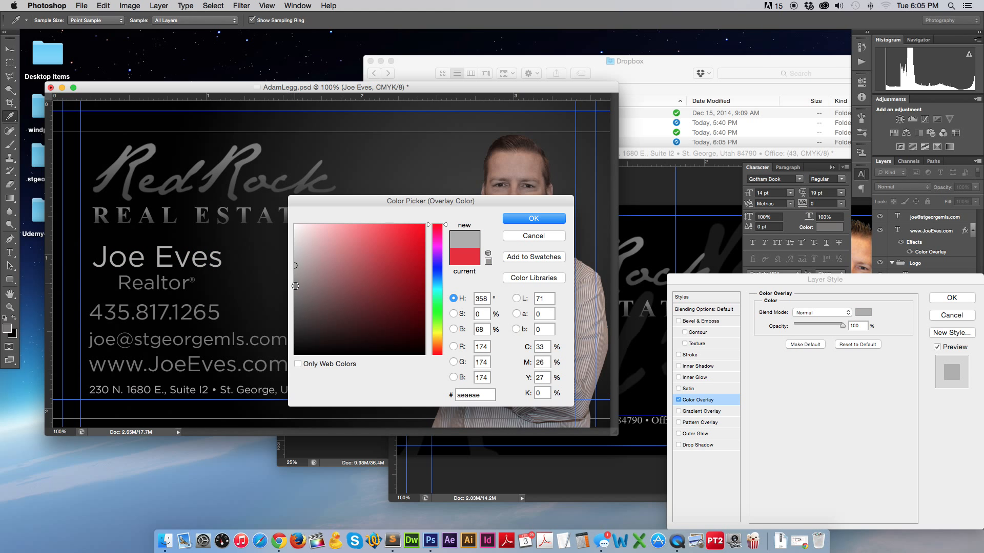
left_click(502, 219)
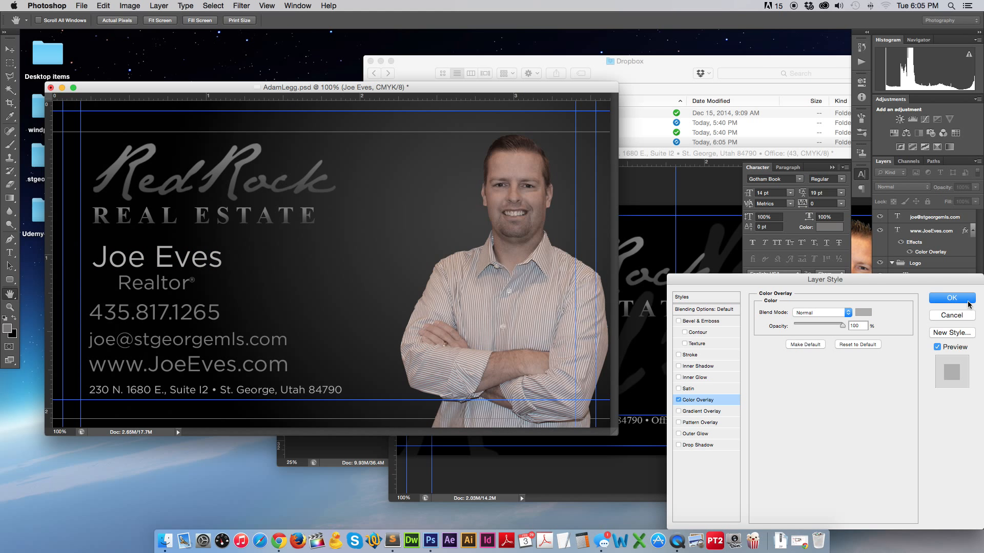
left_click(951, 298)
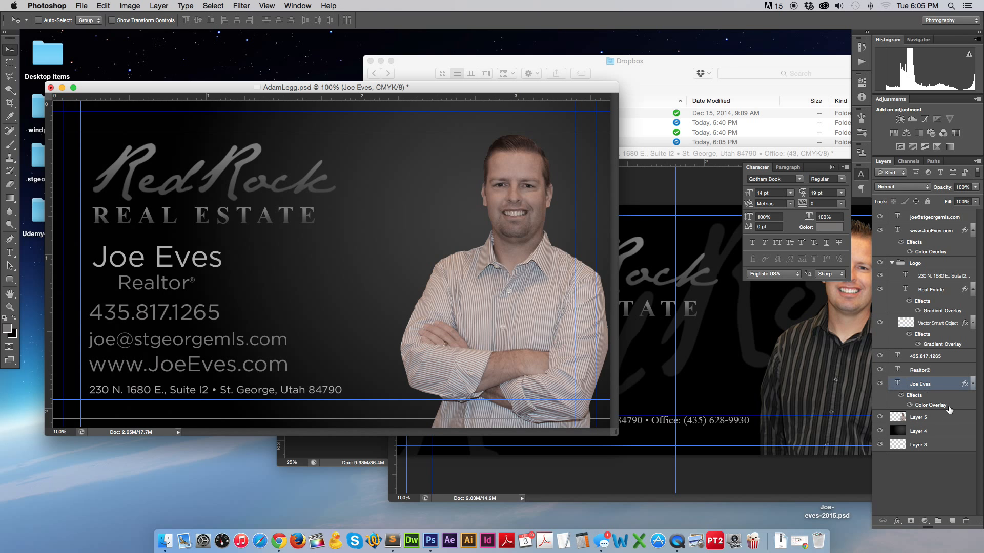
right_click(921, 389)
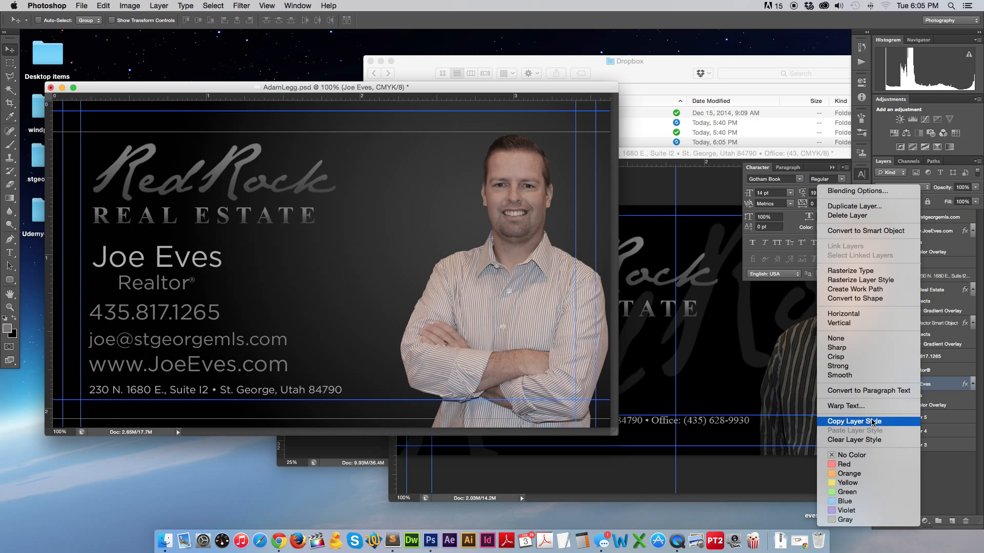
left_click(873, 422)
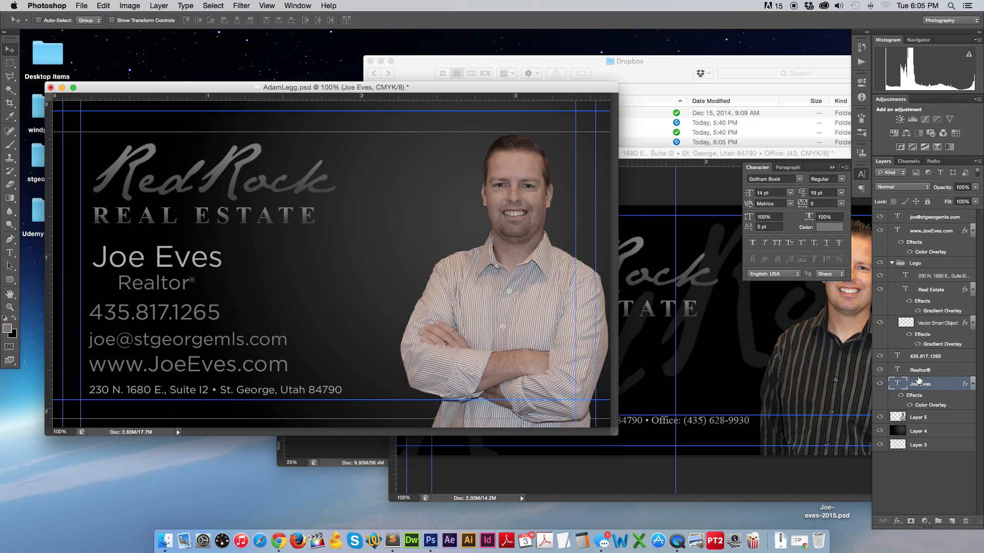
left_click(920, 371)
right_click(938, 369)
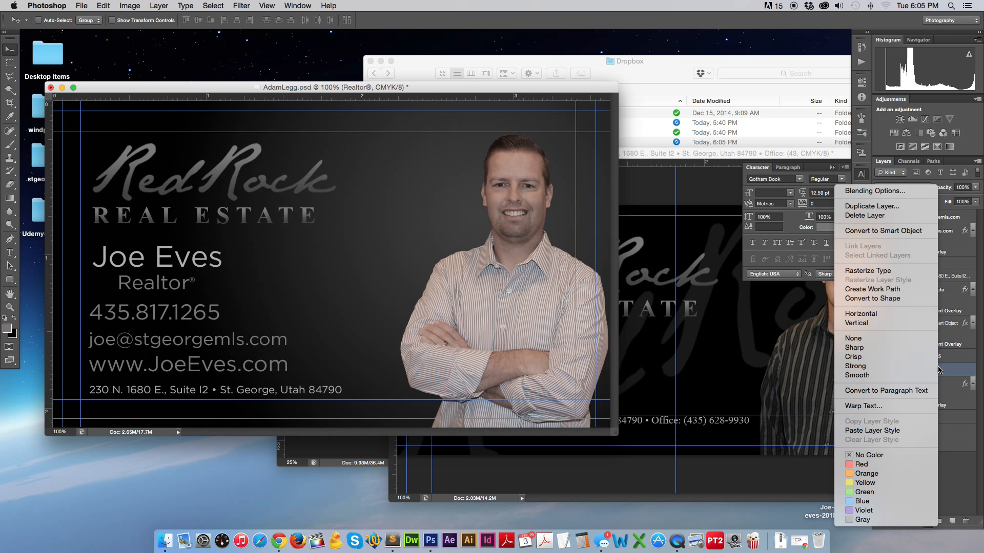
left_click(871, 431)
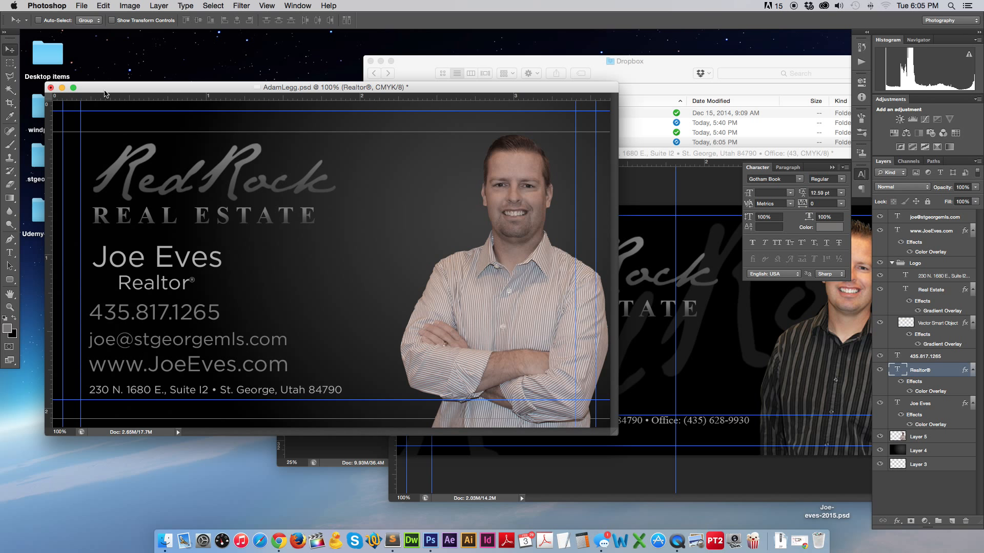
left_click_drag(131, 88, 132, 76)
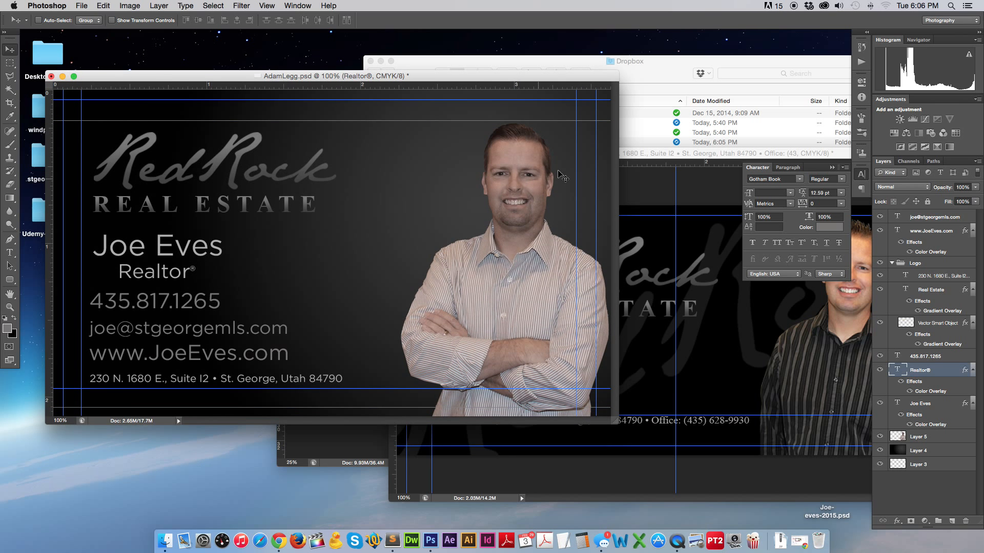
left_click(861, 174)
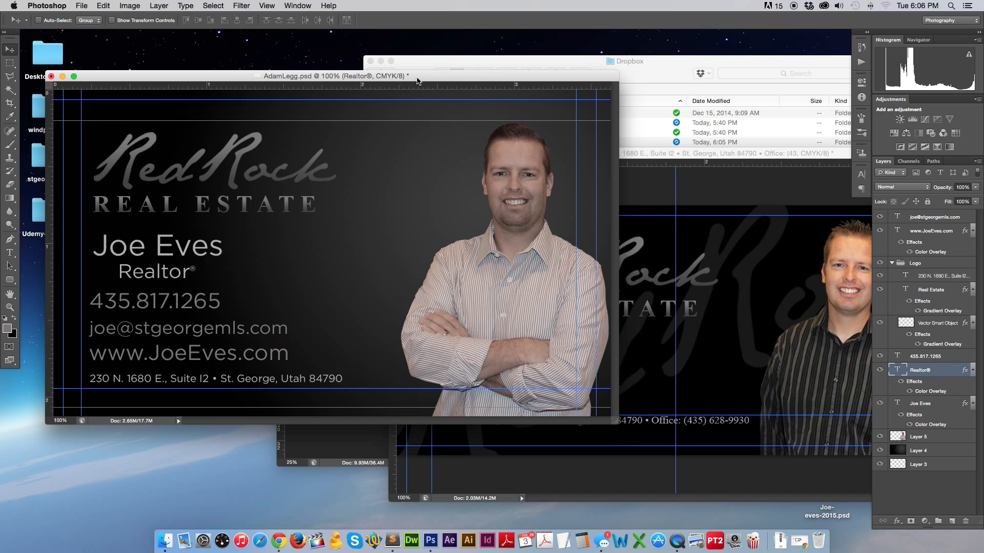
key("super+shift+s")
type("JO")
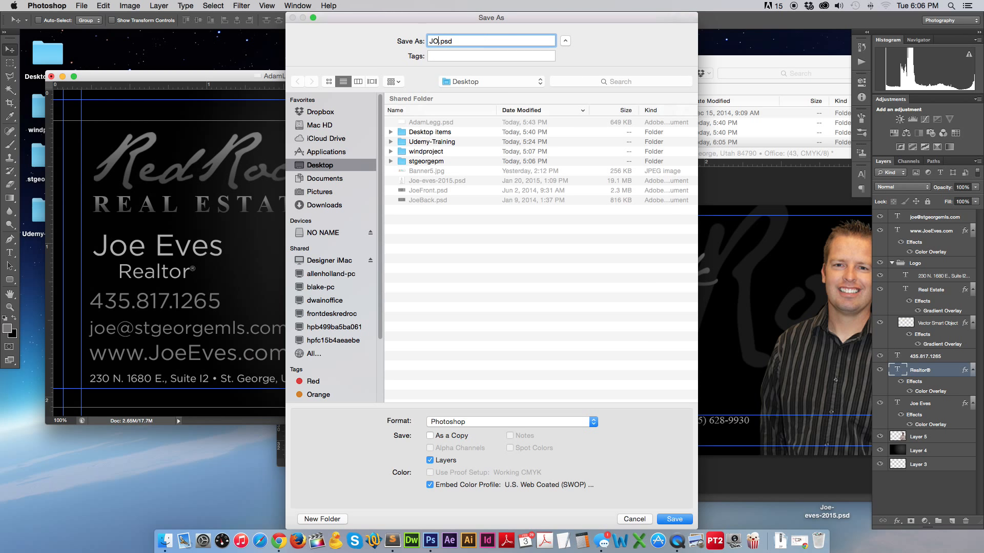
key("BackSpace")
key("BackSpace")
key("BackSpace")
key("Return")
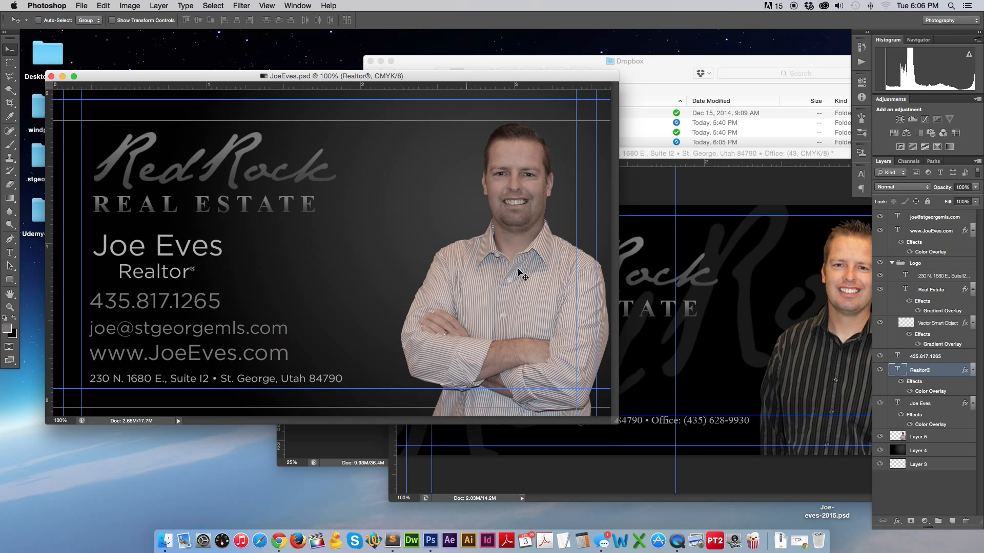
left_click(939, 435)
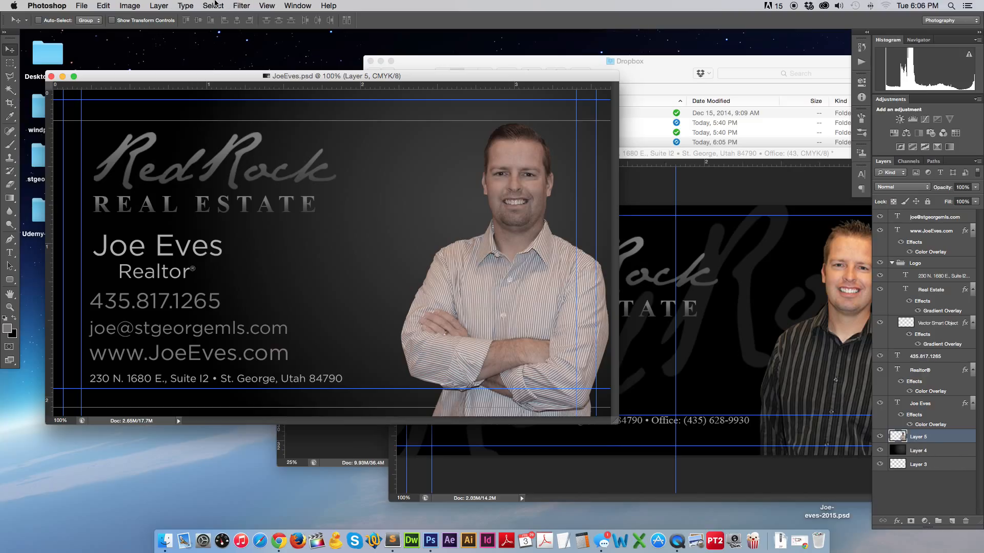
In Liquify, use Forward Warp at brush size 151 to push in the shirt's lower-left edge.
left_click(241, 6)
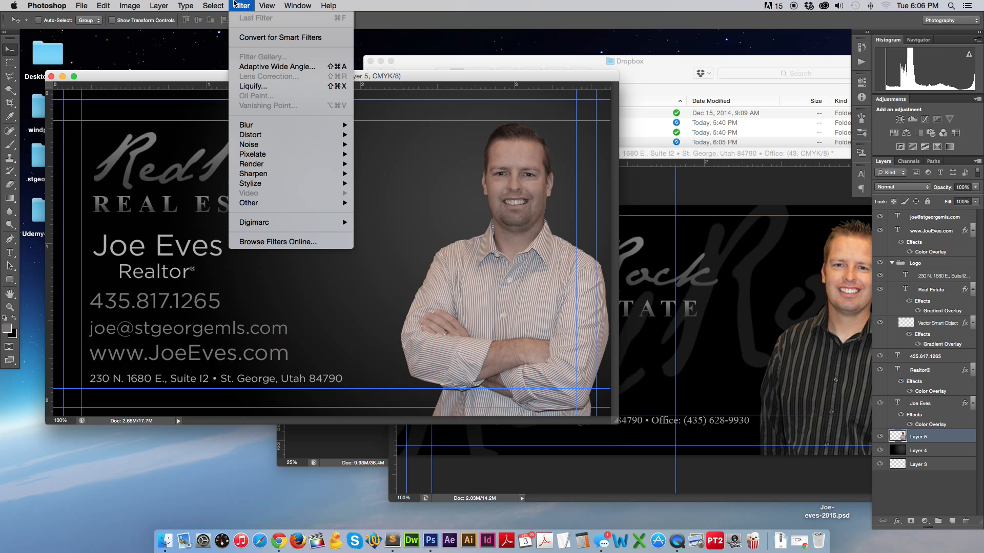
left_click(279, 87)
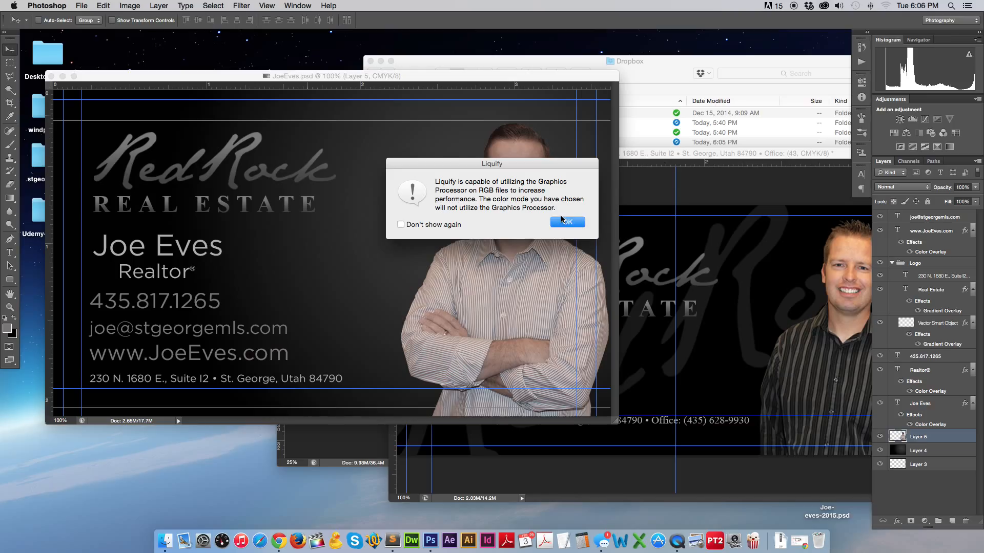
left_click(563, 222)
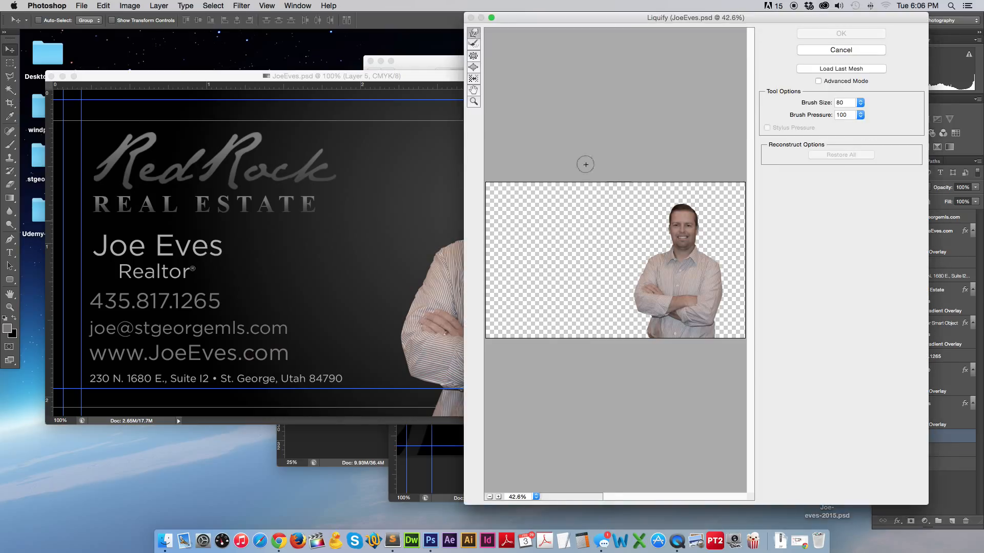
left_click(472, 35)
left_click(861, 103)
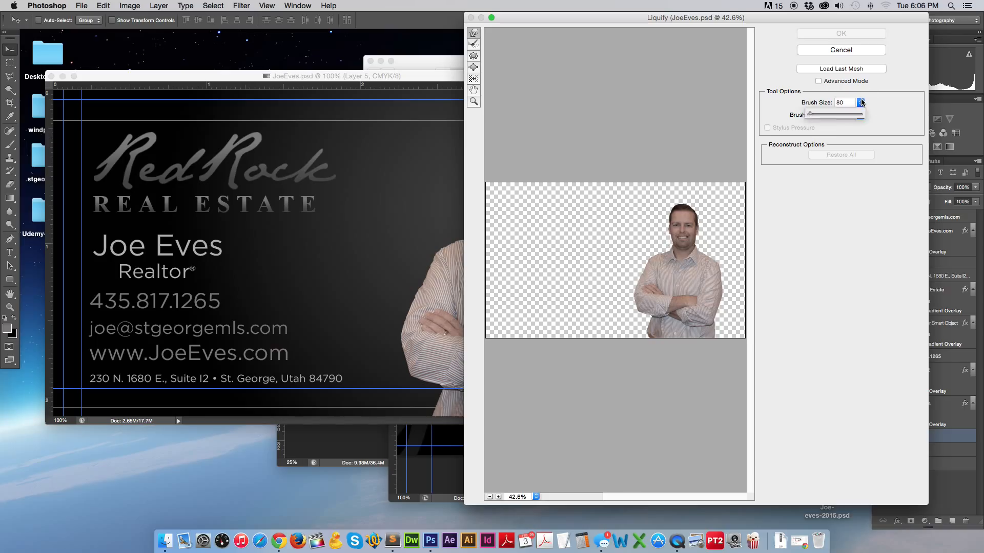
left_click(860, 103)
left_click(861, 103)
left_click_drag(807, 116, 810, 116)
mouse_move(644, 335)
left_mouse_down()
mouse_move(638, 328)
mouse_move(656, 328)
left_mouse_up()
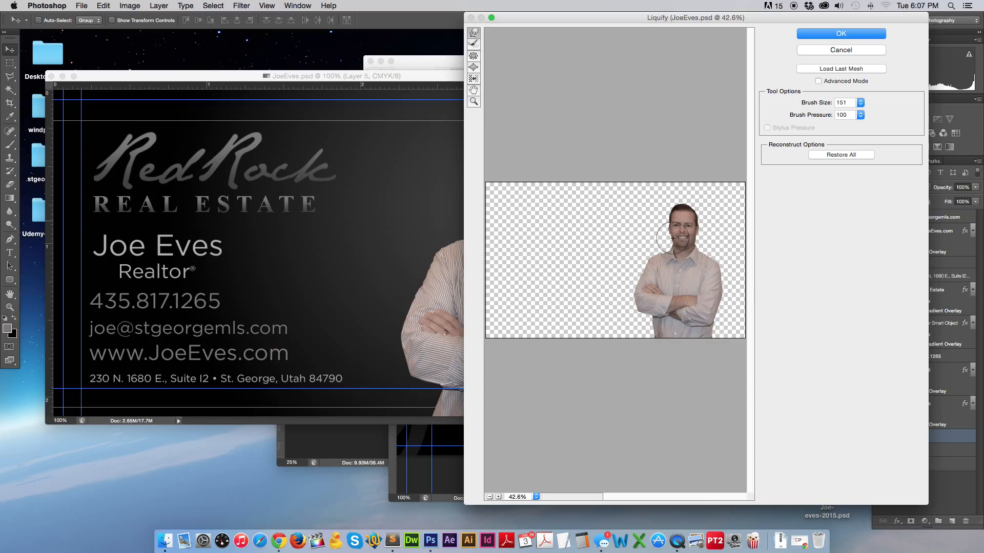
Zoom to 200% on the face, set the brush to 50, slim both cheeks and jaw, and apply.
key("bracketright")
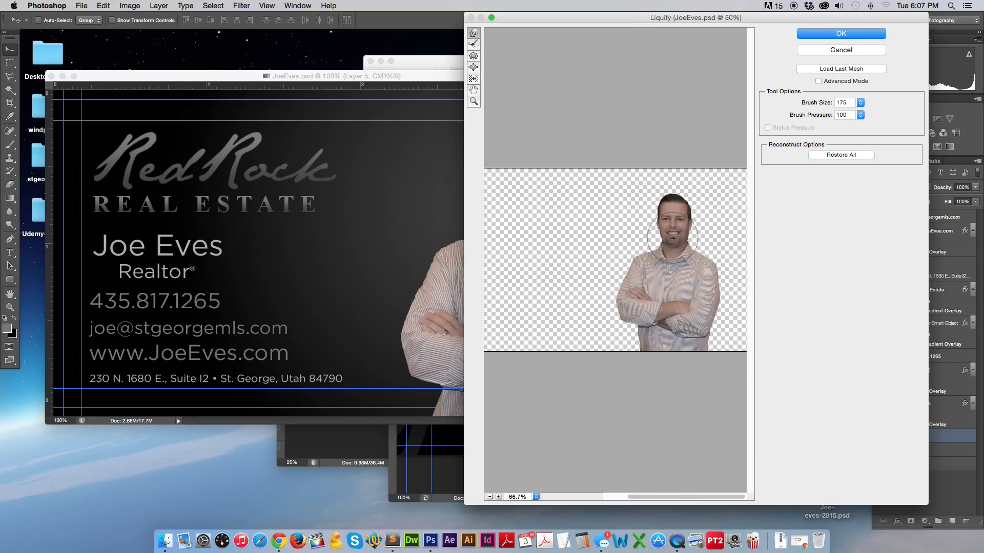
left_click(672, 239)
left_click(633, 237)
left_click(633, 236)
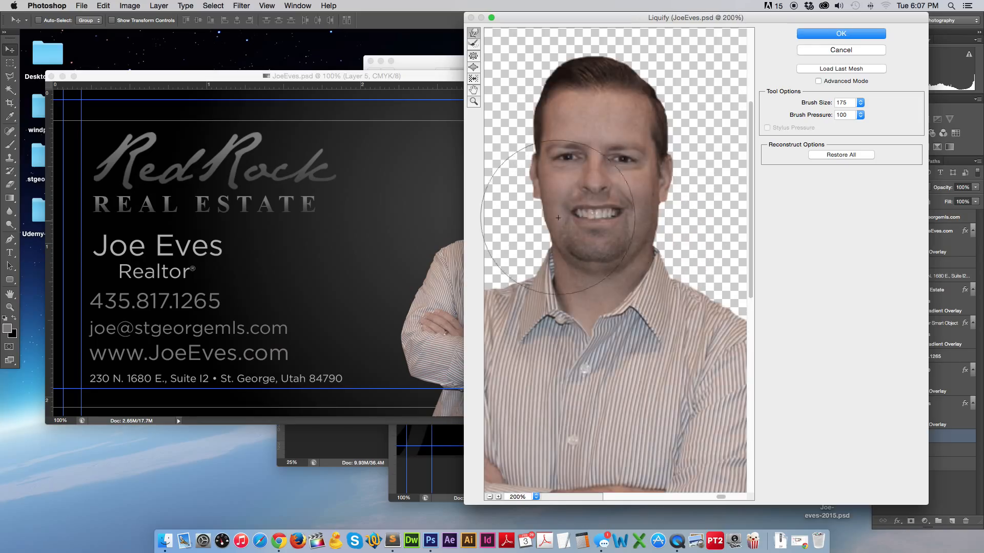
left_click(860, 115)
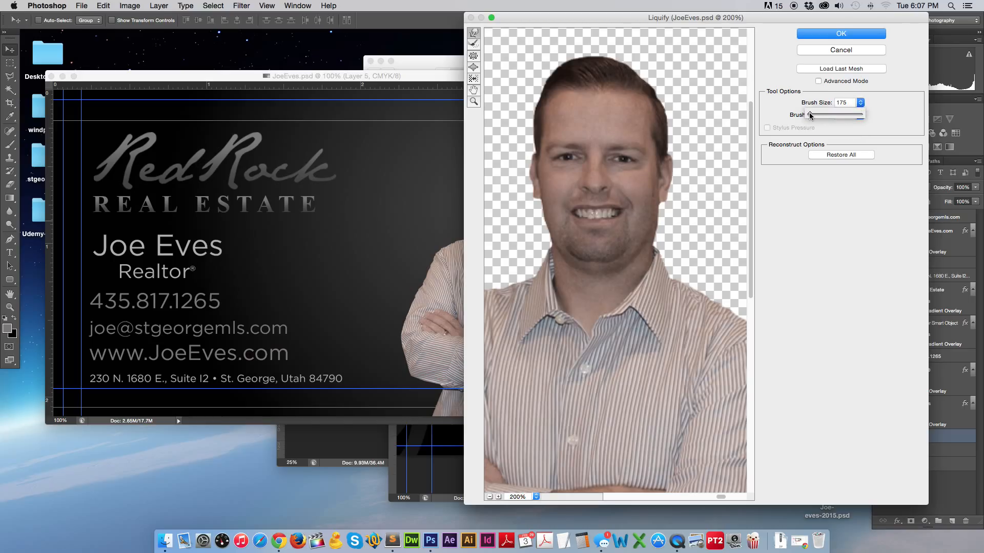
mouse_move(810, 114)
left_mouse_down()
mouse_move(835, 126)
mouse_move(810, 115)
left_mouse_up()
left_click(845, 102)
type("1")
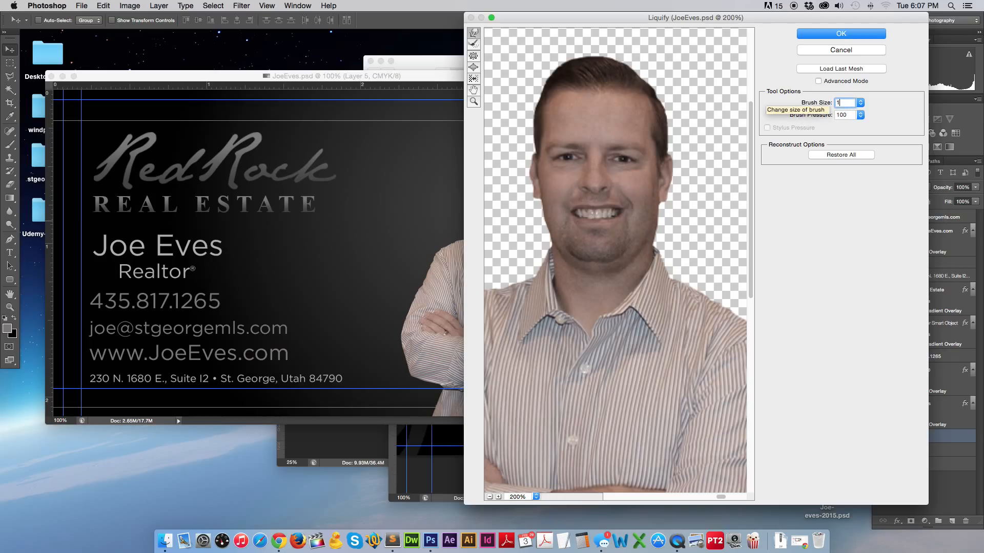
type("00")
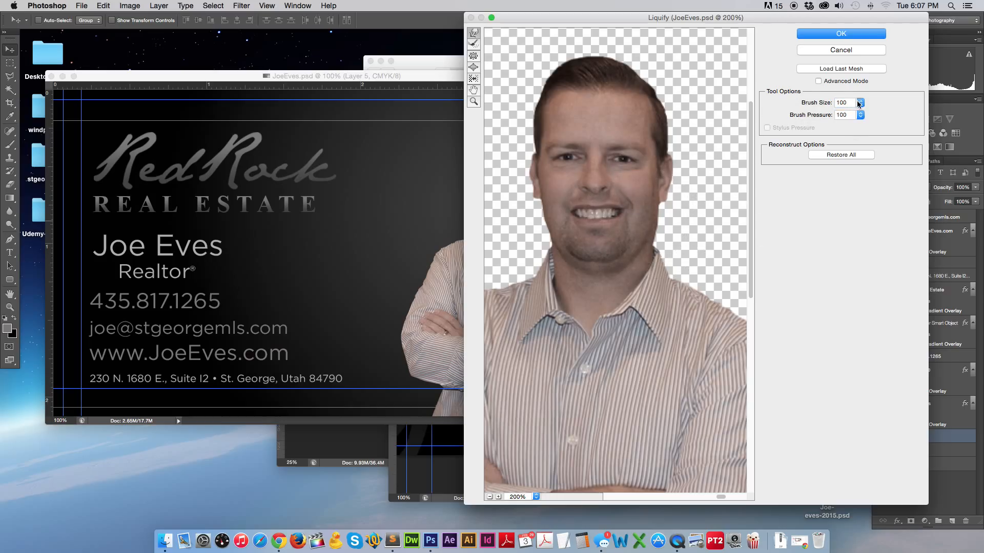
left_click(845, 103)
key("Return")
left_click_drag(538, 221, 537, 221)
mouse_move(670, 235)
left_mouse_down()
mouse_move(664, 213)
mouse_move(681, 251)
left_mouse_up()
left_click(843, 33)
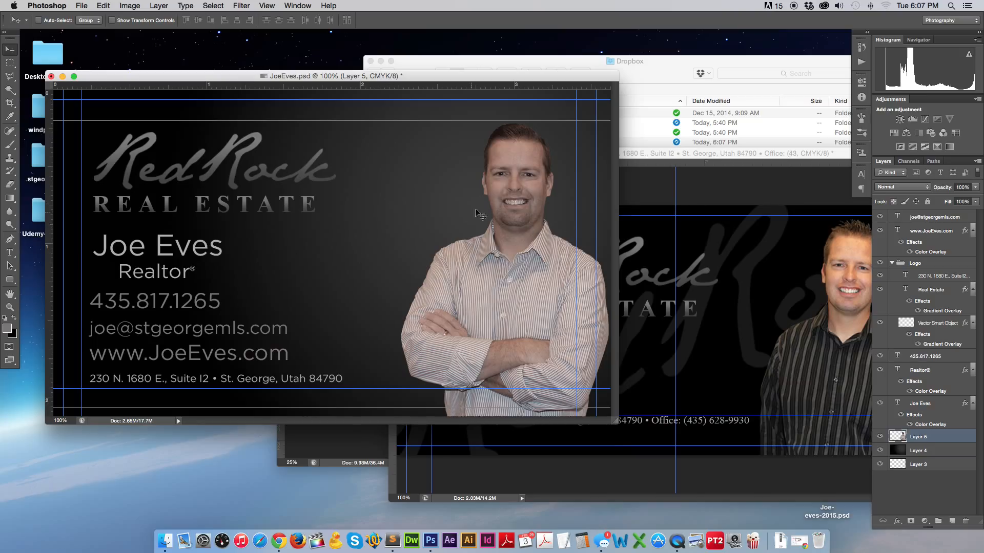
Add a Gradient Overlay to Layer 4 and turn its white end stop black.
left_click(932, 451)
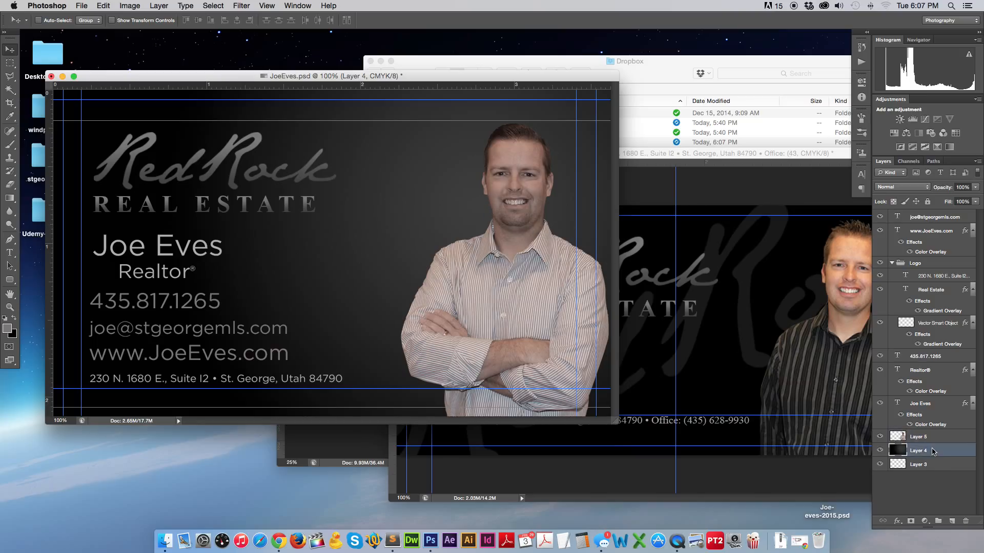
left_click(897, 521)
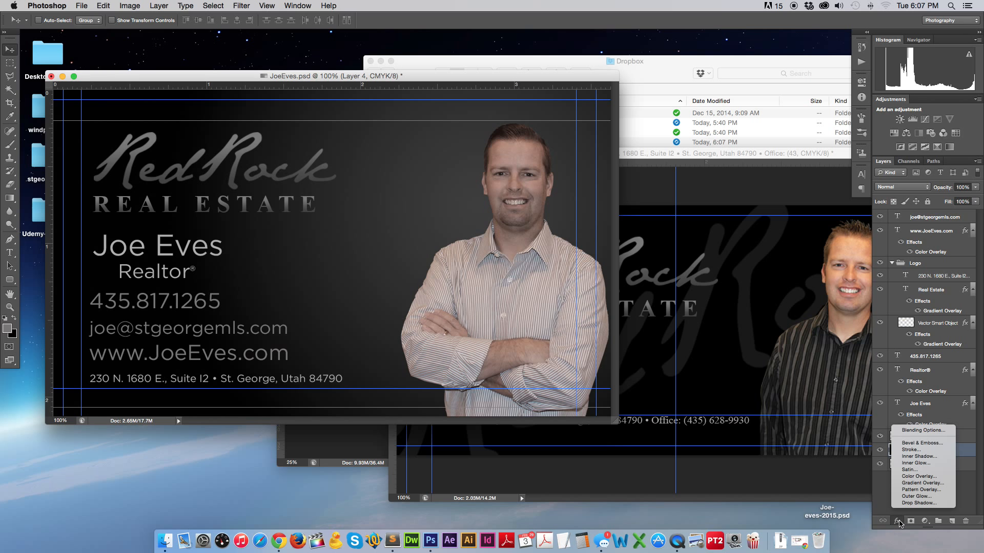
left_click(922, 483)
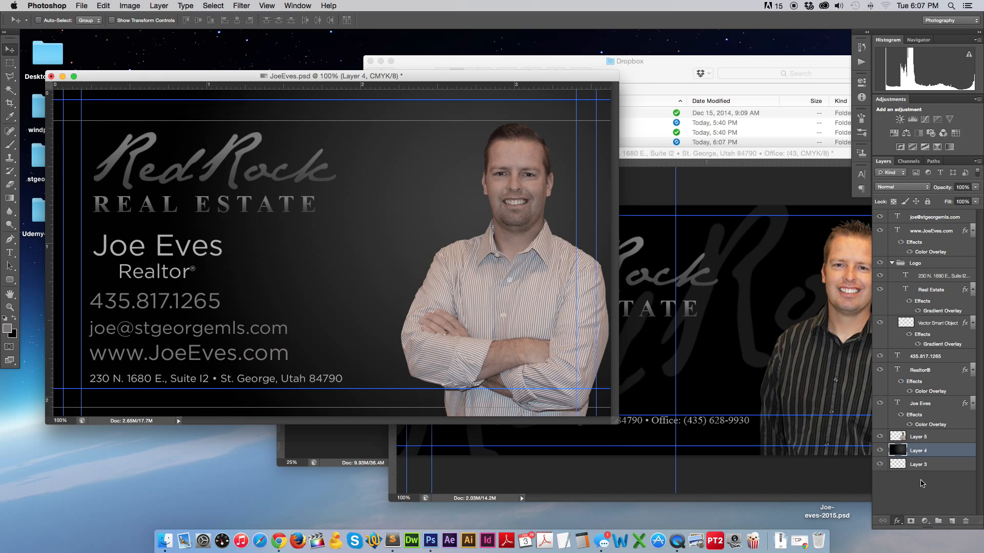
left_click(826, 337)
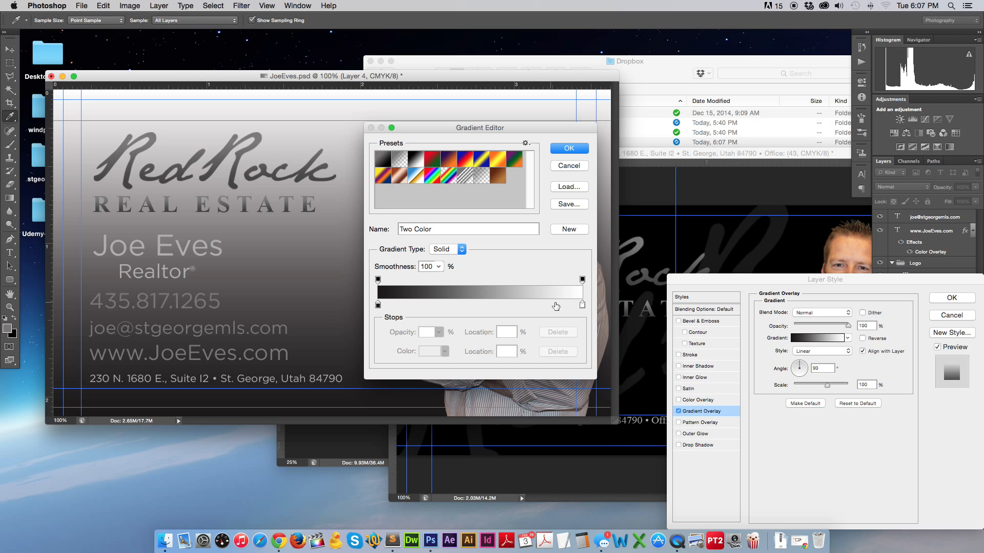
left_click(582, 304)
left_click(430, 351)
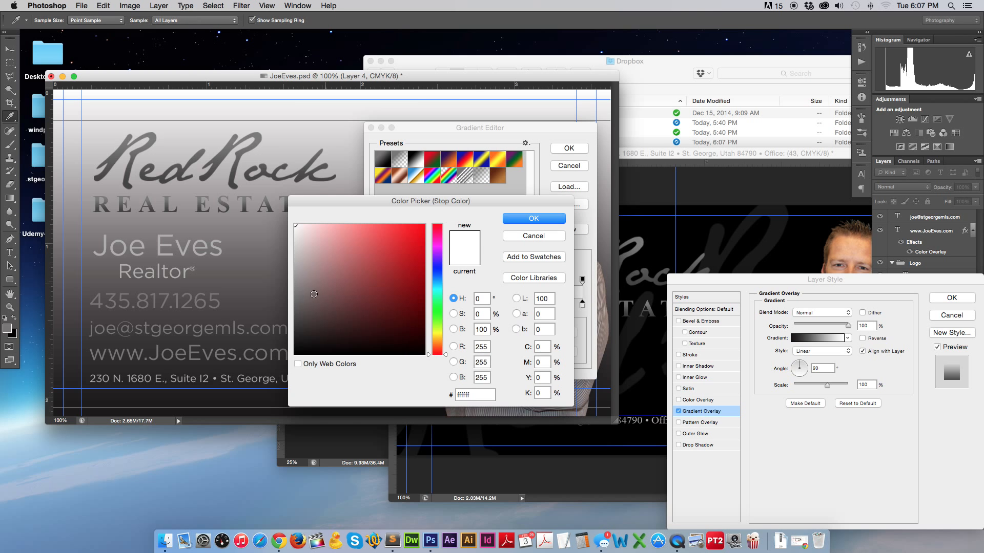
left_click_drag(314, 294, 323, 353)
left_click(533, 219)
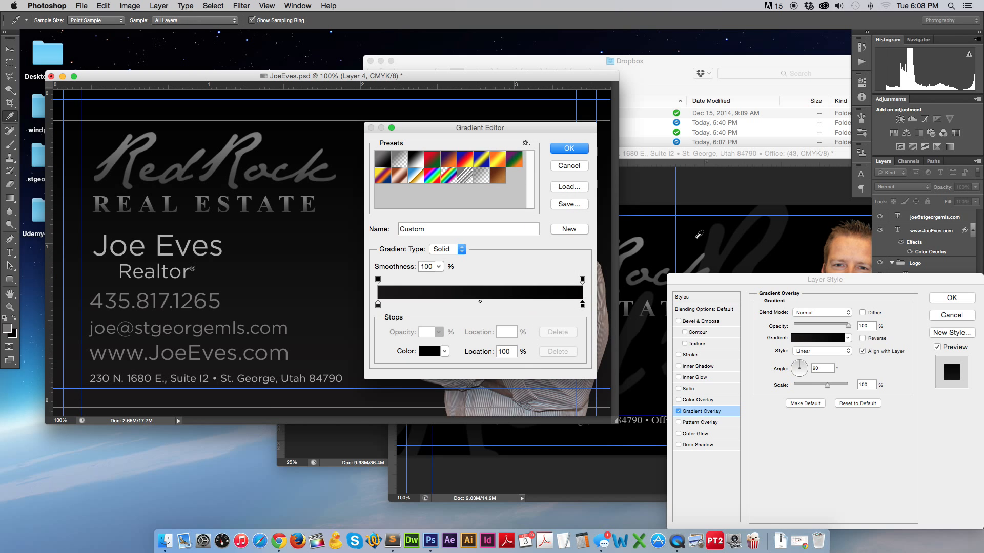
left_click(568, 149)
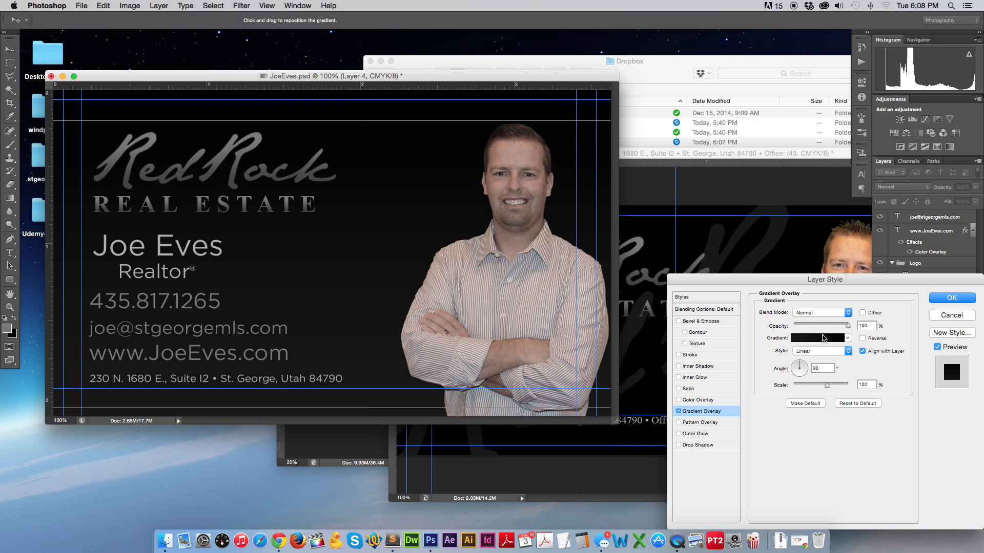
Set the gradient's left stop to dark grey 393939.
left_click(816, 339)
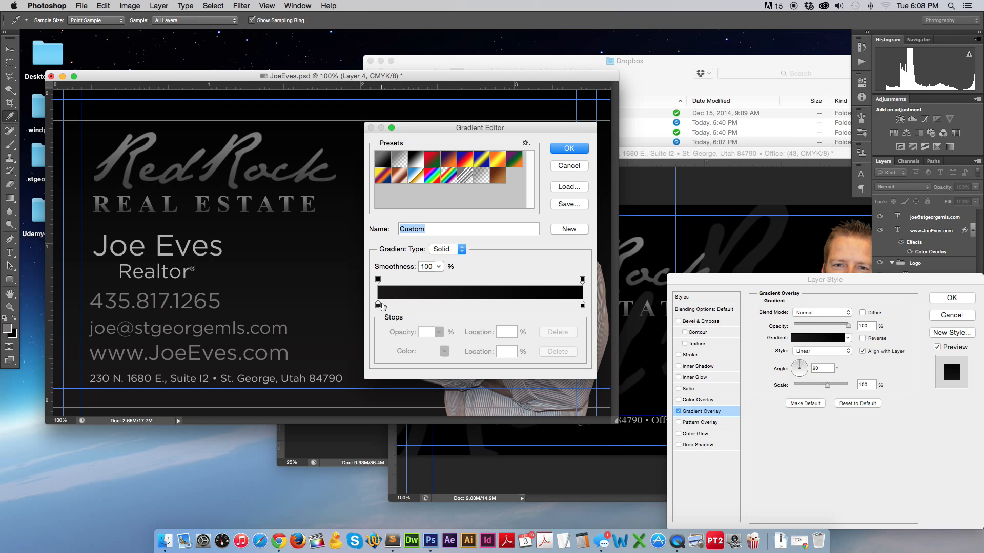
left_click(378, 305)
left_click(424, 350)
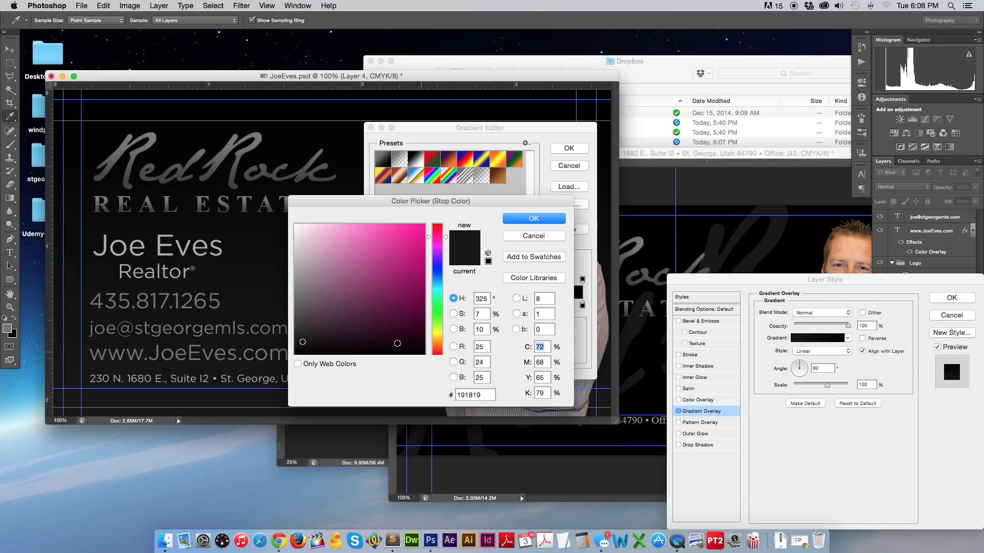
left_click(296, 325)
left_click(529, 219)
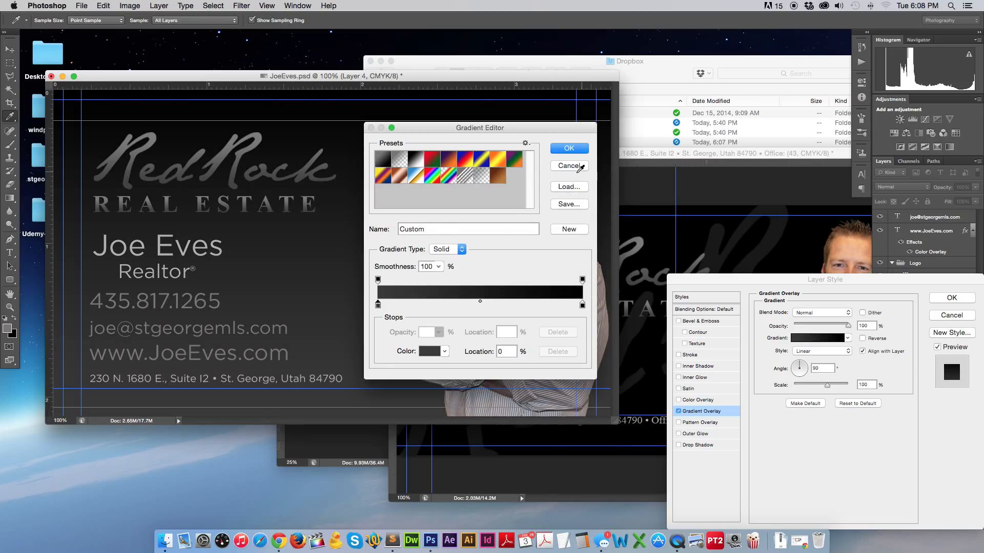
left_click(568, 148)
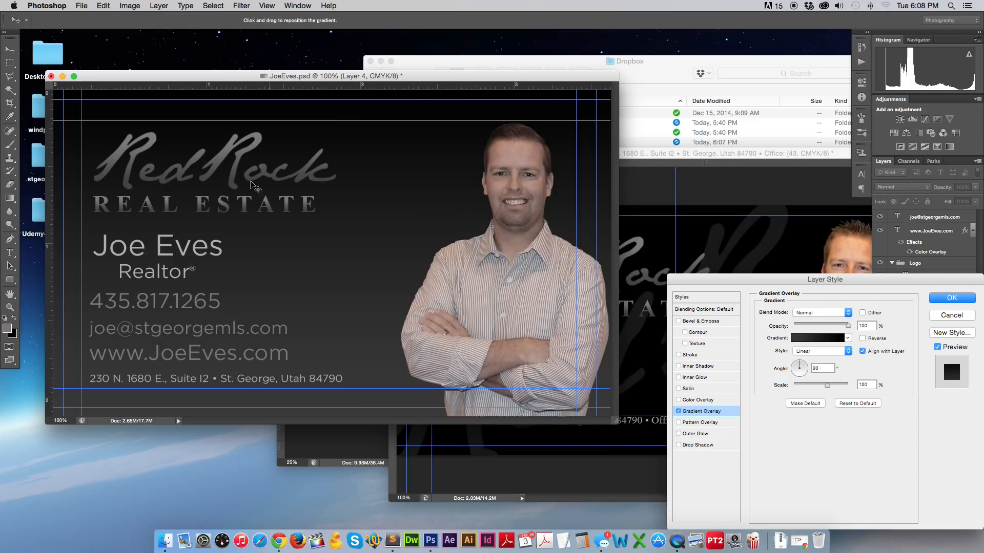
Make the gradient Radial with its bright centre behind the man's head, and apply it.
left_click(817, 351)
left_click(795, 357)
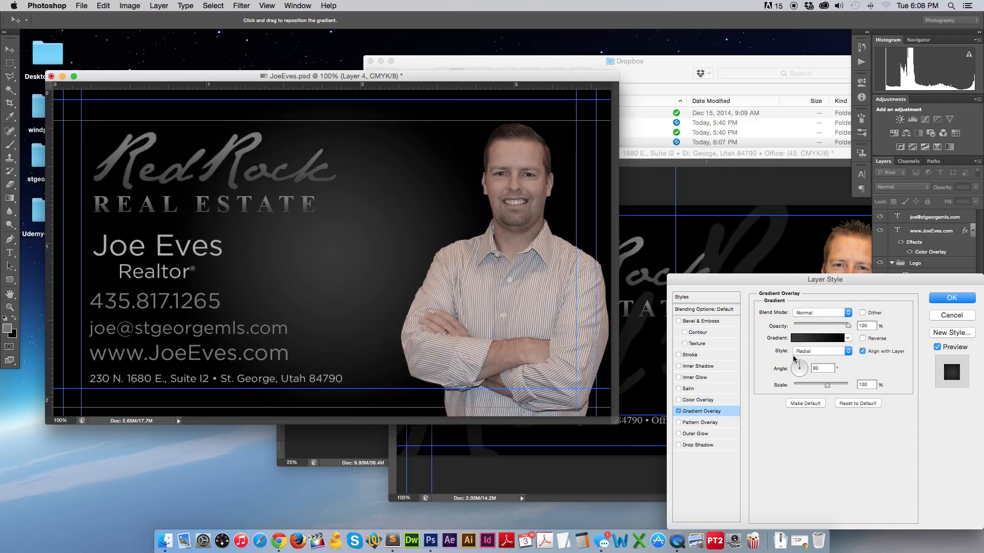
left_click_drag(340, 220, 494, 208)
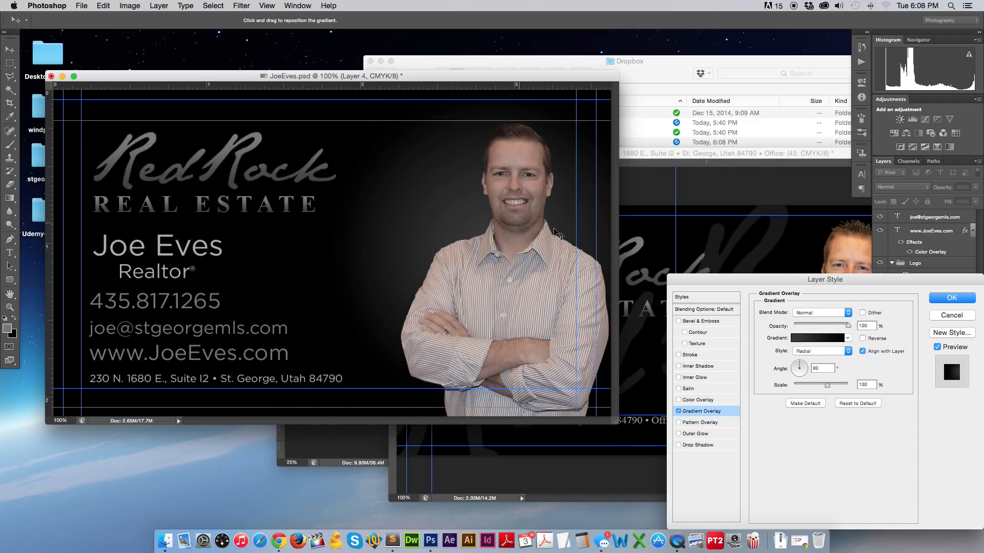
left_click_drag(485, 220, 507, 193)
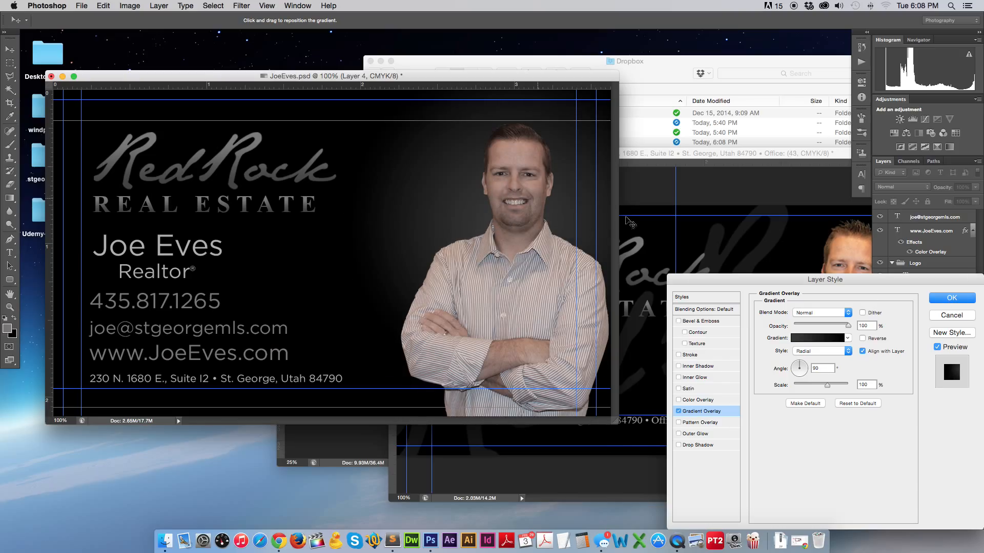
left_click(951, 298)
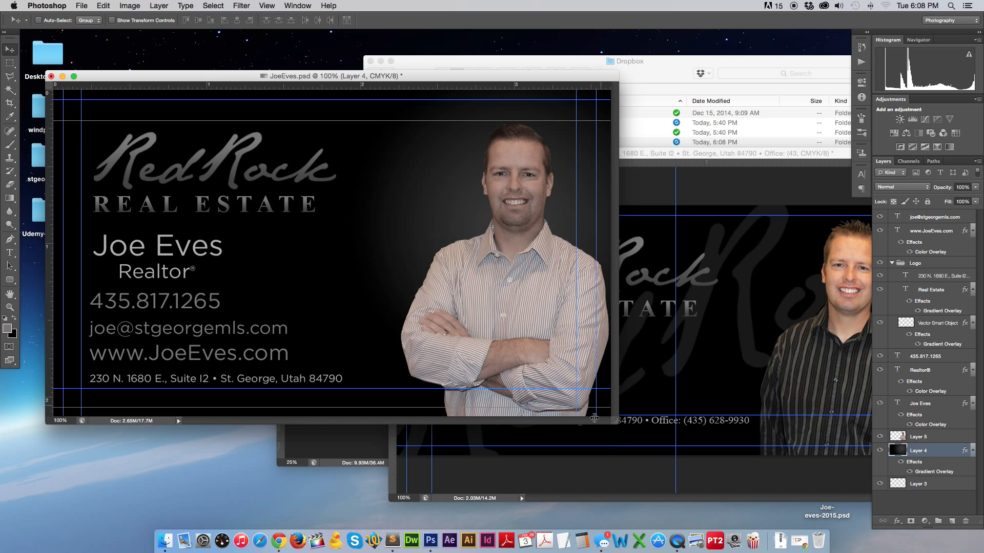
Duplicate the Red Rock Logo group, placing the copy off to the right.
left_click_drag(616, 424, 751, 450)
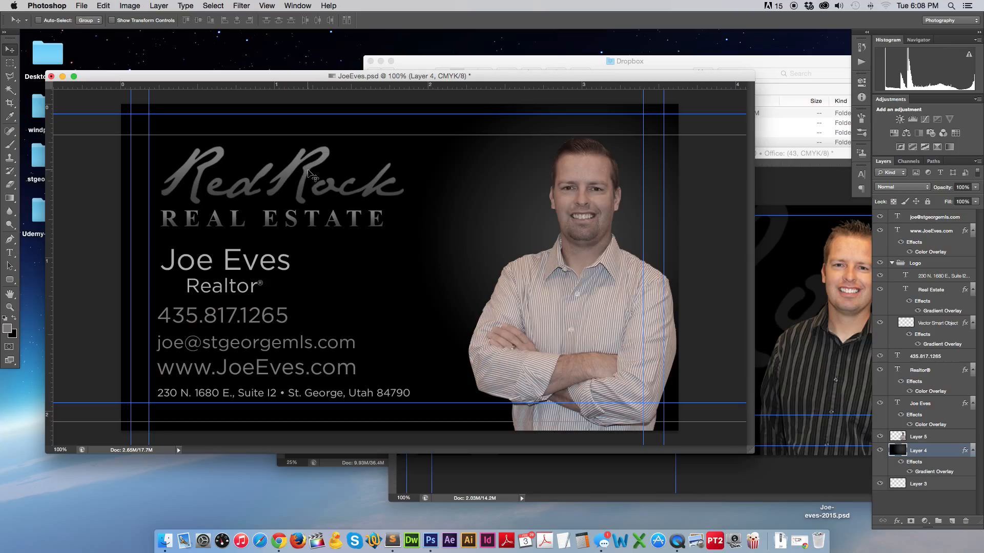
left_click(308, 175, "super")
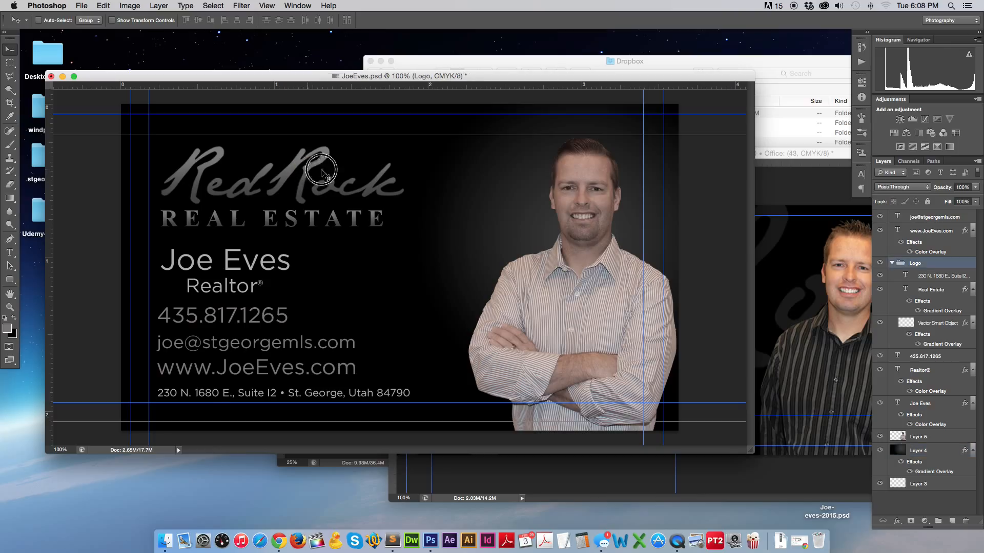
mouse_move(309, 175)
left_mouse_down()
mouse_move(341, 176)
mouse_move(331, 176)
left_mouse_up()
key("super+z")
left_click_drag(359, 211, 507, 191)
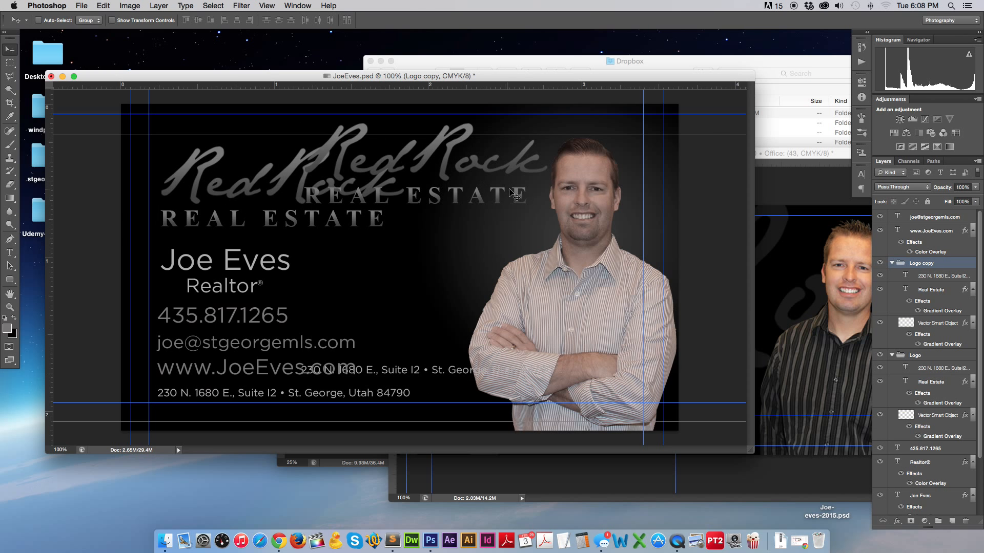
Delete the address line and the Real Estate text from the logo copy.
left_click(9, 253)
left_click(425, 370)
triple_click(425, 370)
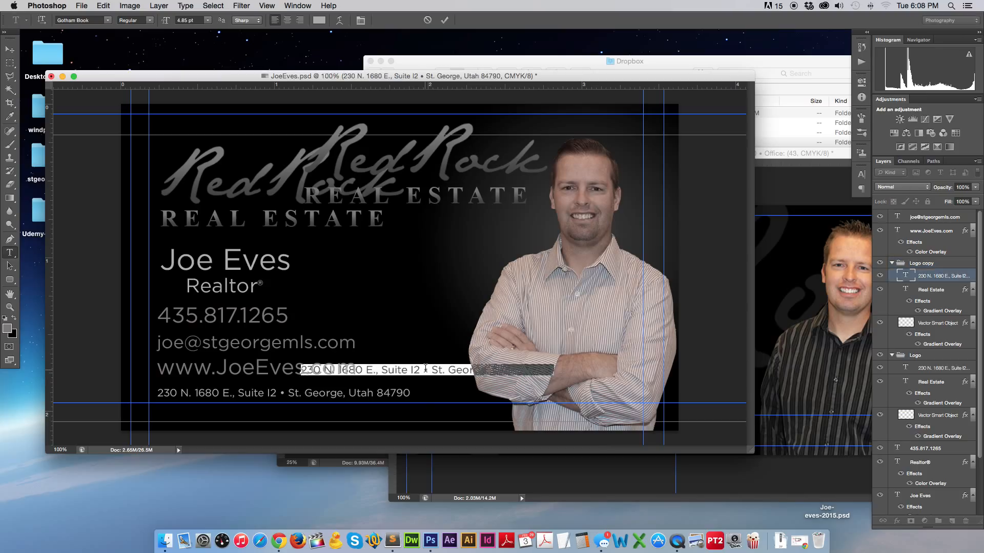
key("BackSpace")
left_click(10, 50)
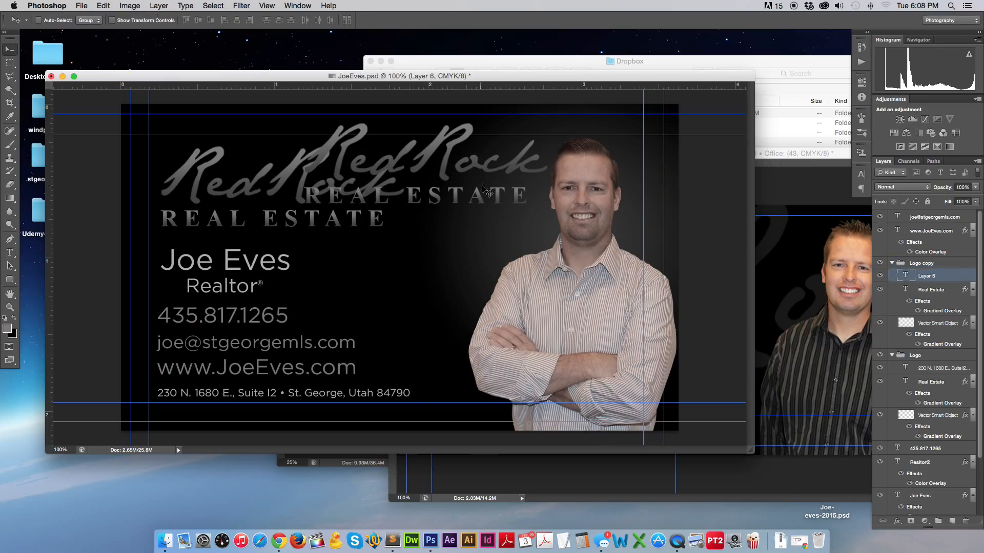
left_click(913, 263)
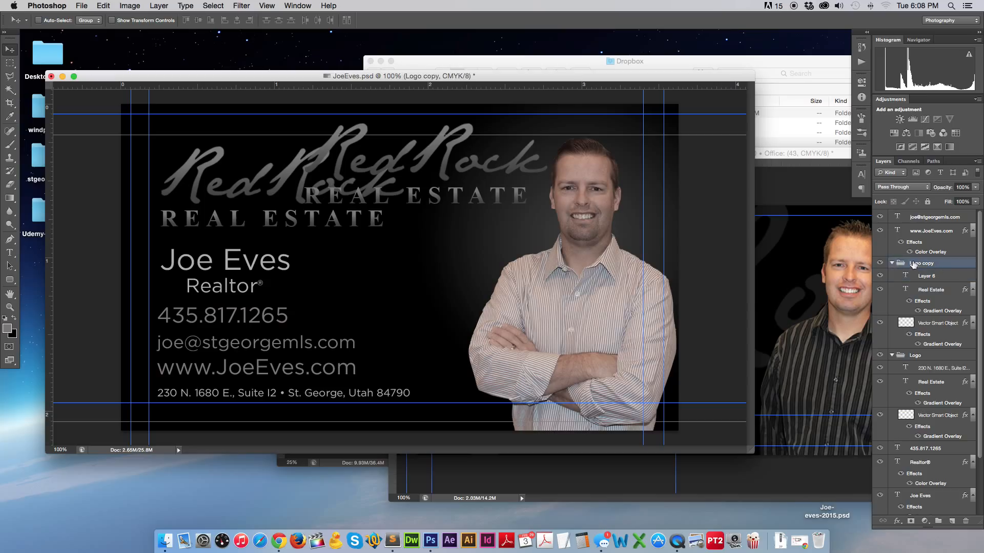
left_click(892, 264)
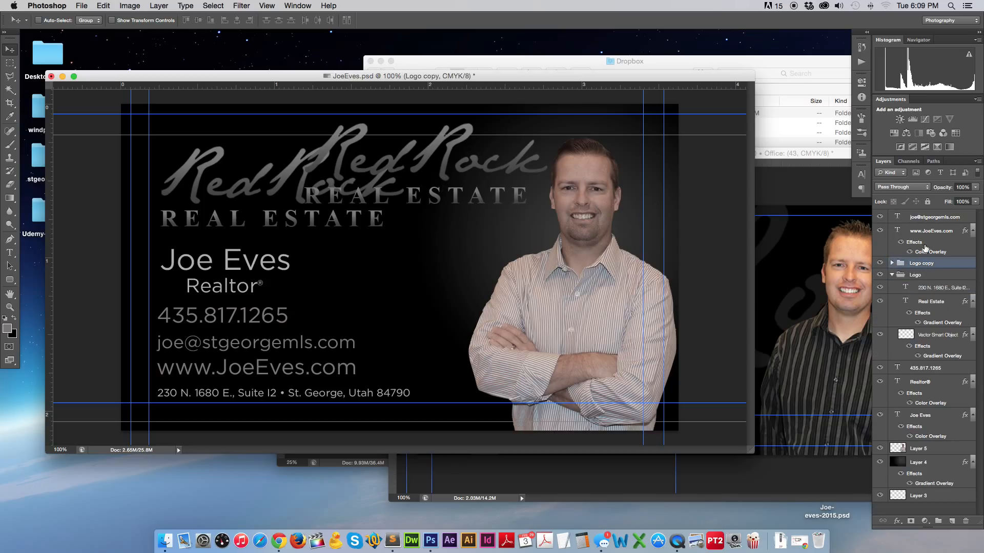
left_click(892, 263)
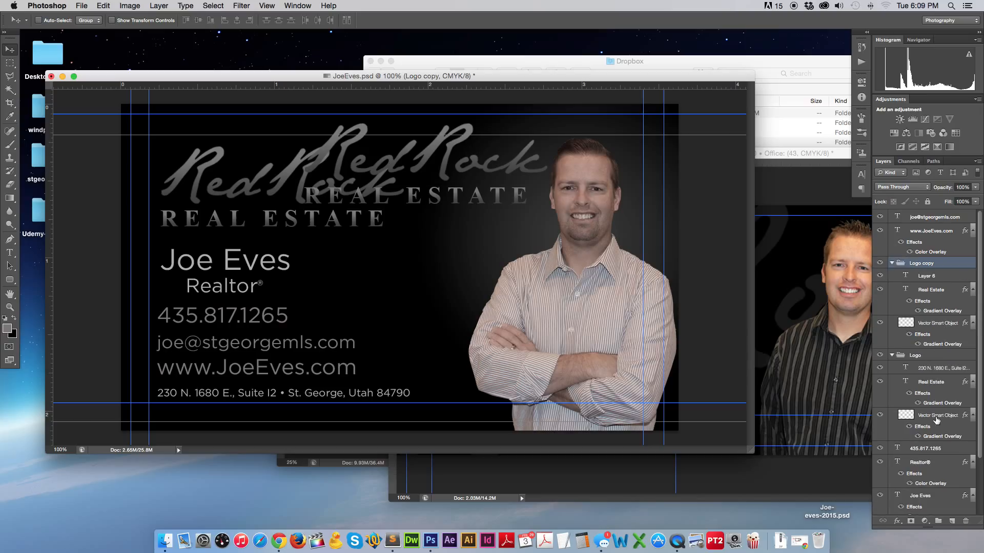
left_click_drag(929, 294, 966, 521)
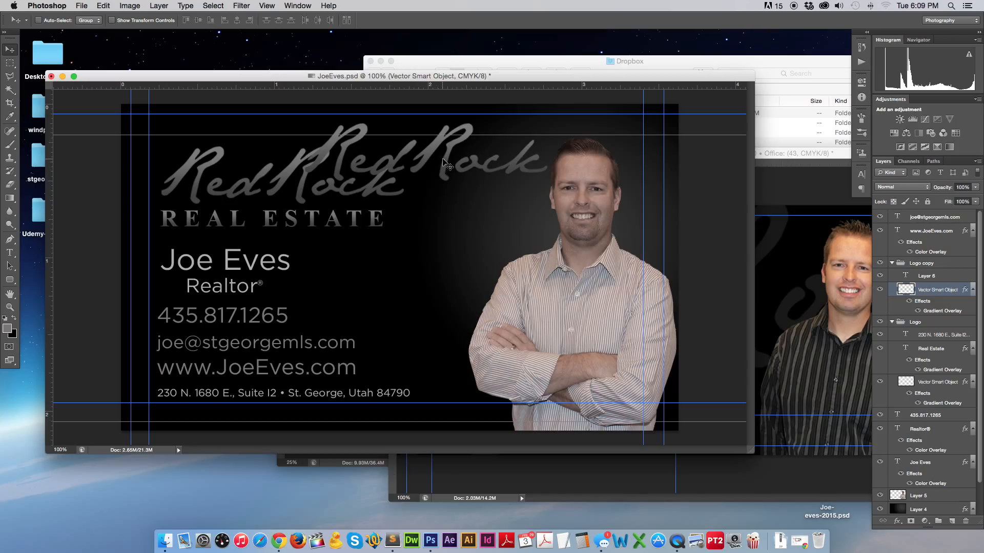
Move the Logo copy group below Layer 5 so it sits behind the portrait.
left_click(451, 155, "super")
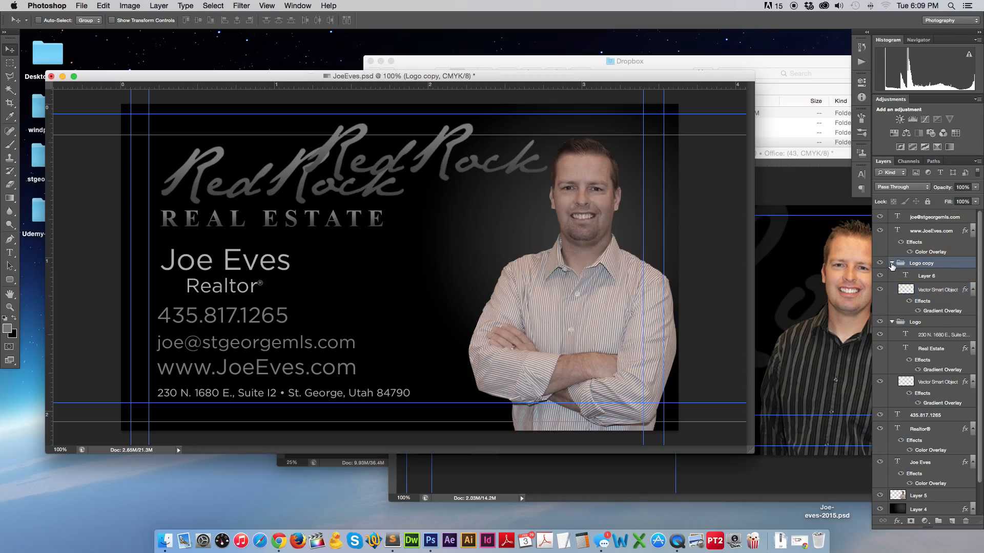
left_click(892, 264)
left_click_drag(920, 263, 928, 454)
left_click_drag(446, 149, 499, 224)
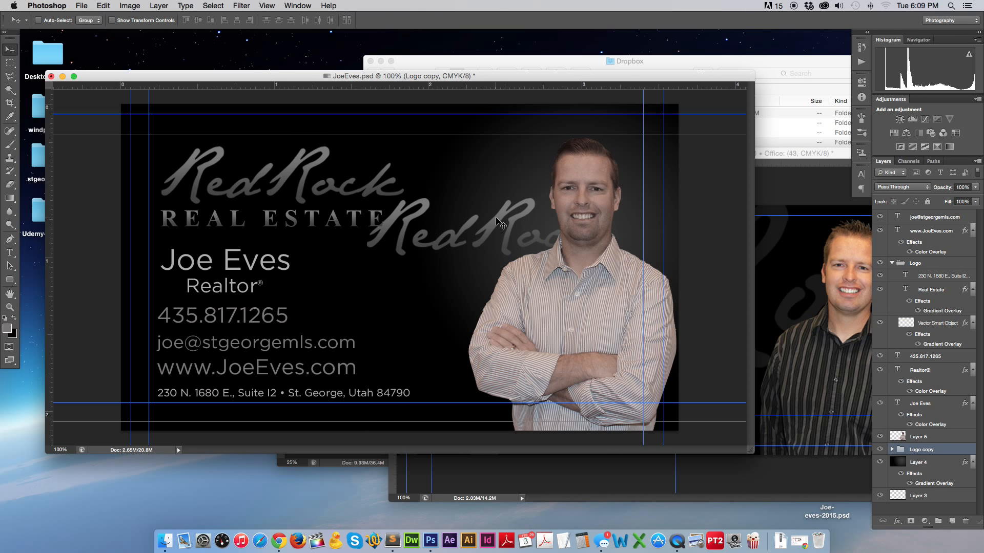
Rotate the logo copy about -17.5° and scale it to roughly 320%.
key("super+t")
left_click_drag(644, 183, 643, 132)
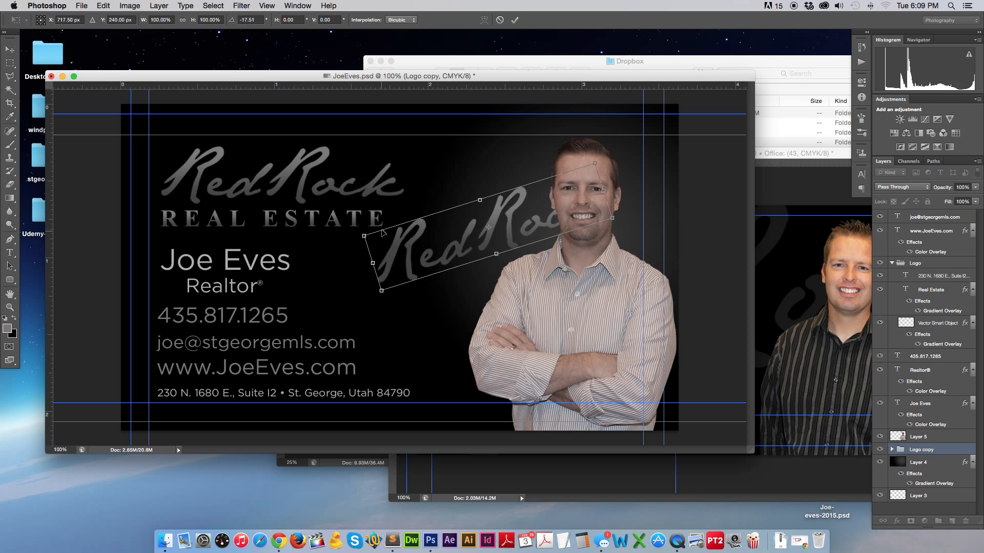
left_click_drag(364, 236, 57, 258)
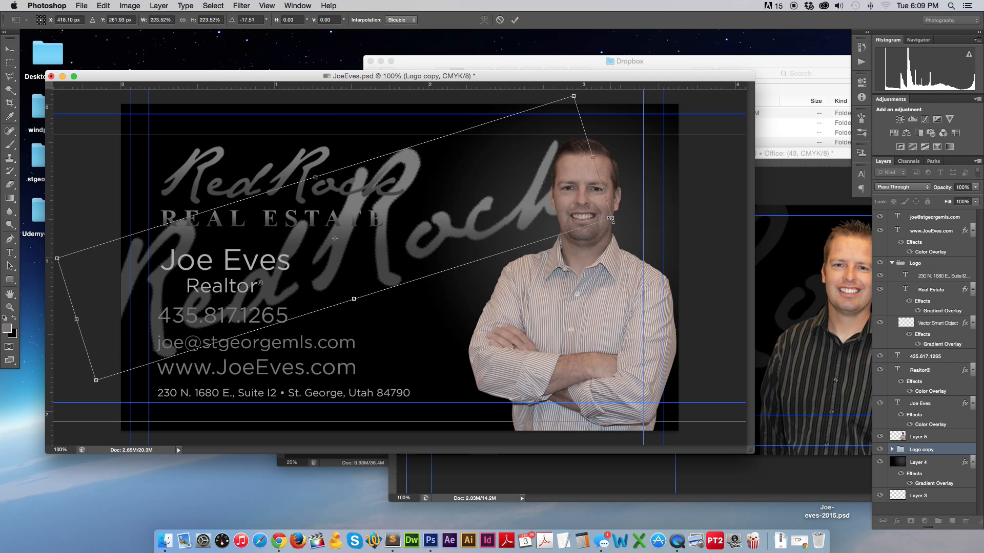
left_click_drag(611, 220, 845, 277)
left_click_drag(470, 230, 479, 248)
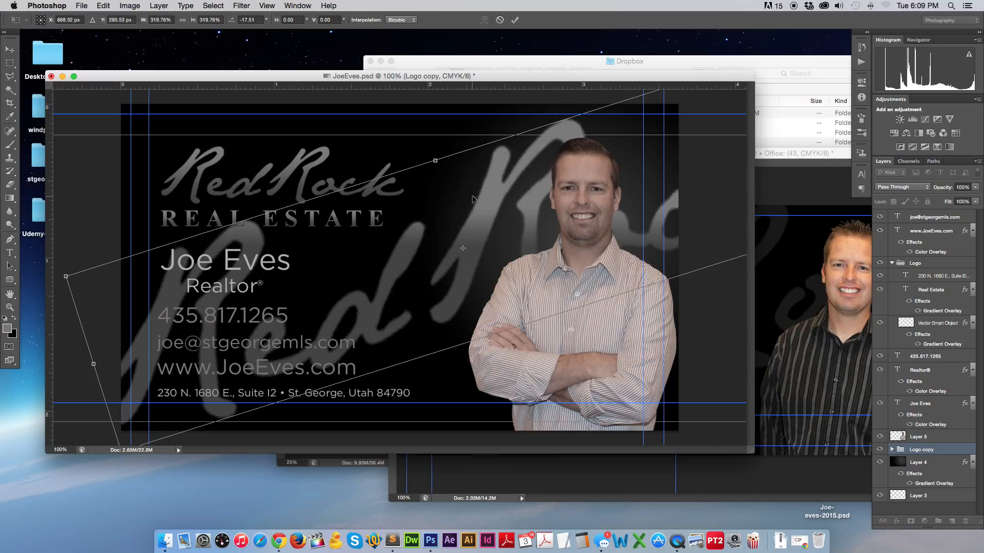
key("Return")
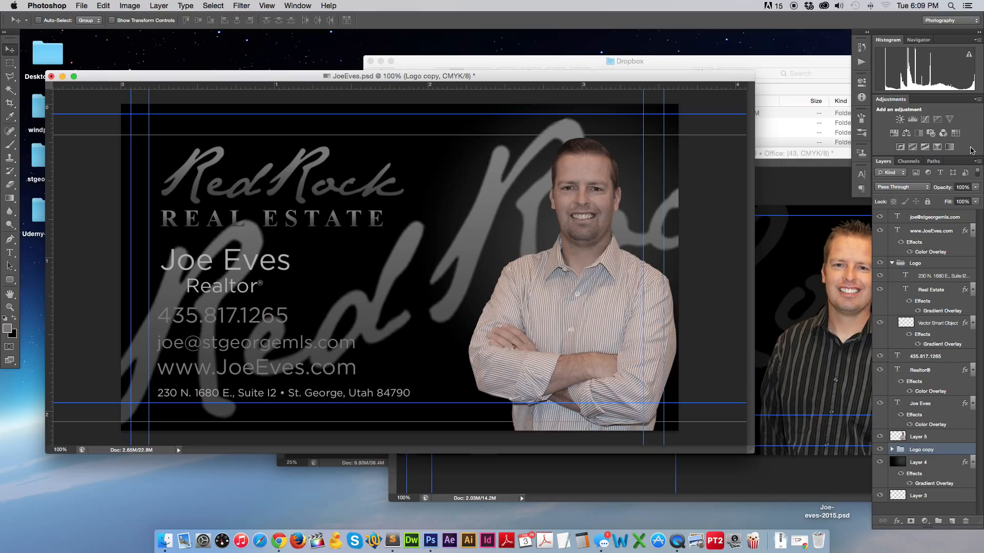
Set the logo copy's opacity to 10% and save the file.
left_click(976, 187)
left_click_drag(977, 198, 932, 201)
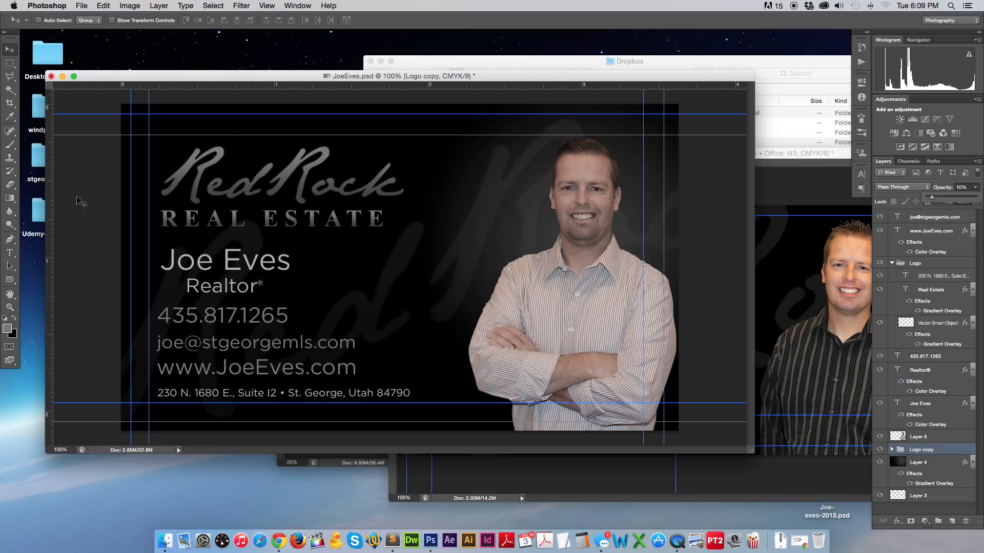
key("Return")
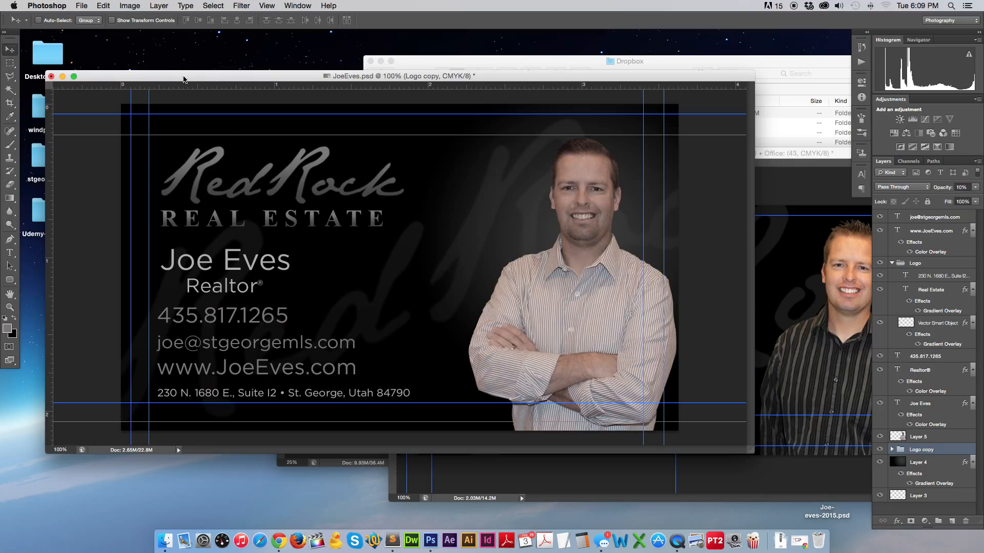
key("super+s")
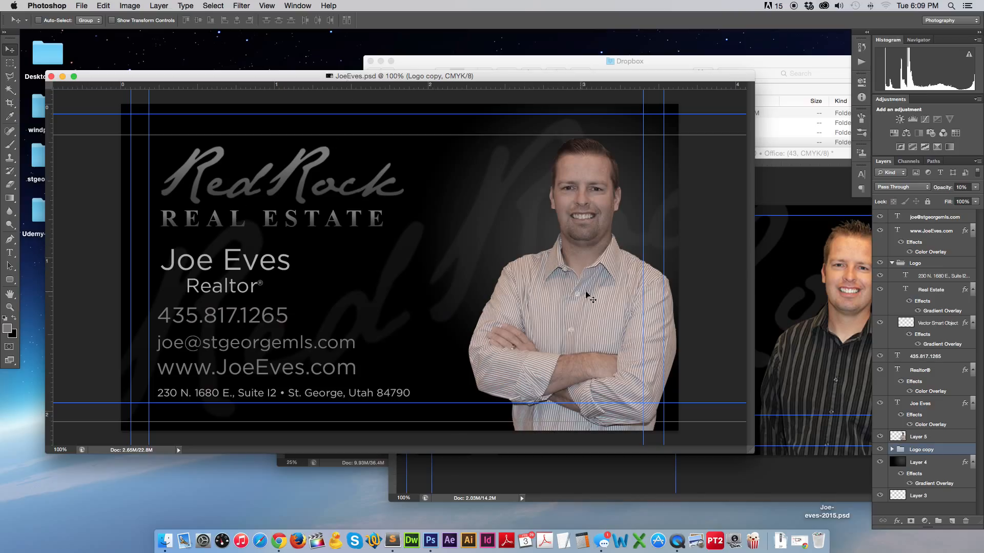
Nudge the Layer 5 portrait photo a few pixels to the left.
left_click(568, 300, "super")
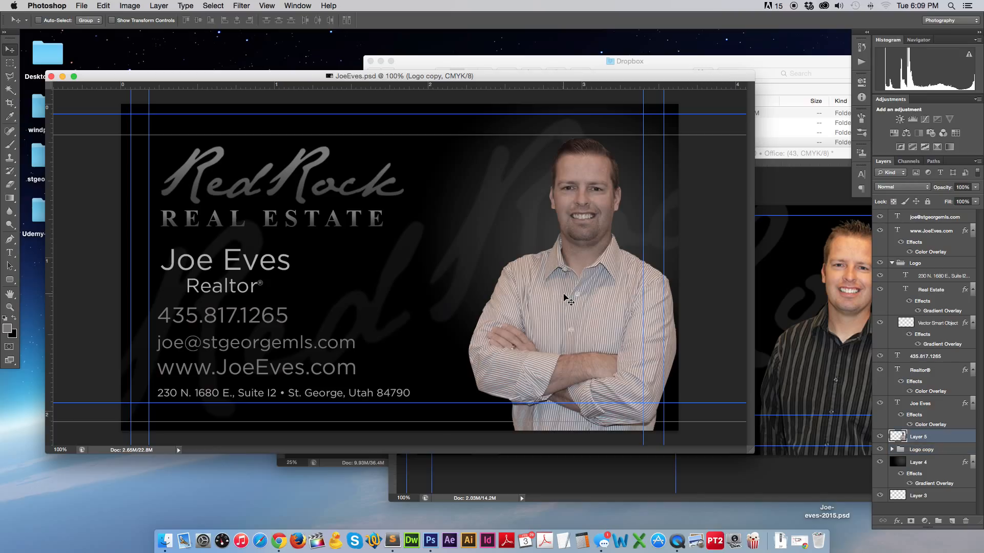
left_click_drag(567, 300, 562, 300)
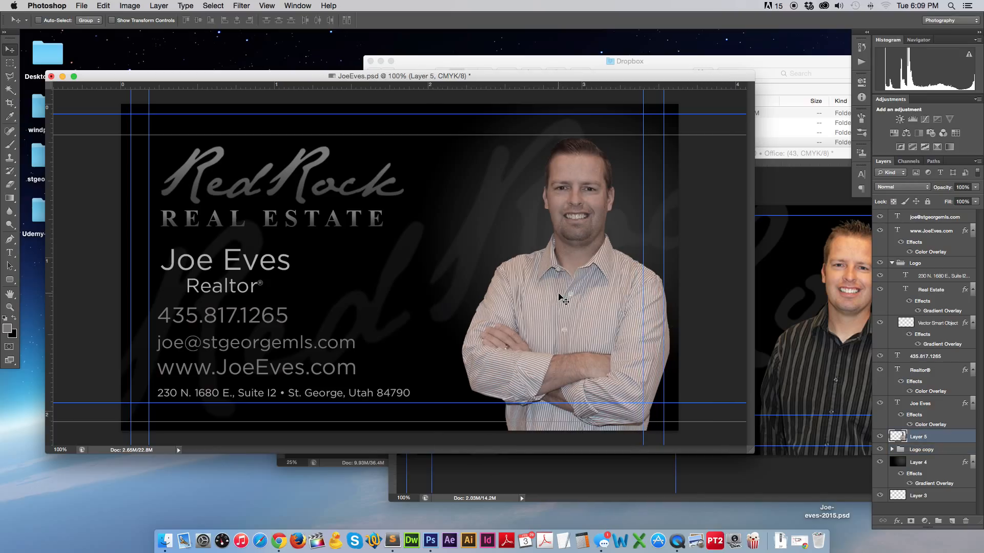